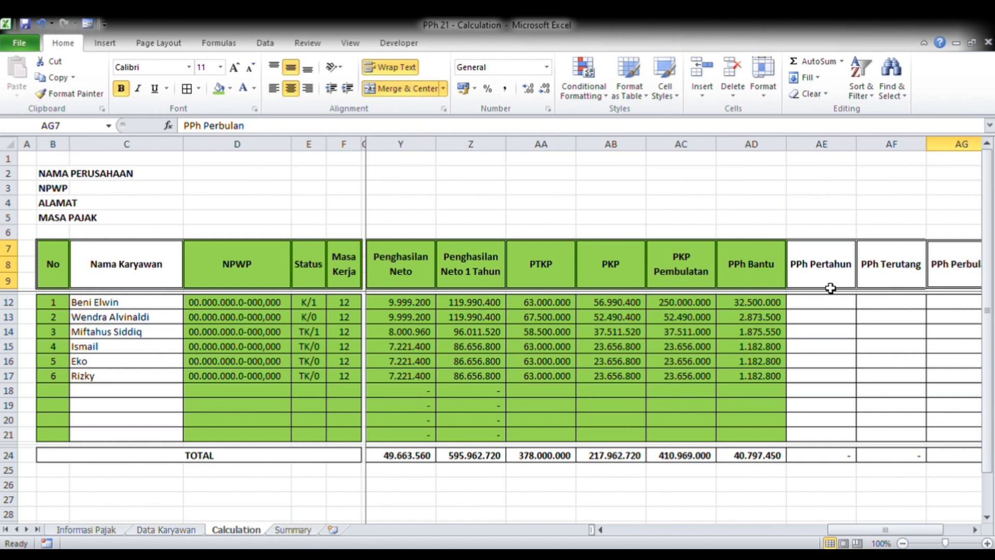
# Examine the PPh Pertahun column, the PPh Bantu formula in AD12 and the NPWP lookup formula in D12.
pyautogui.click(828, 304)
pyautogui.click(818, 263)
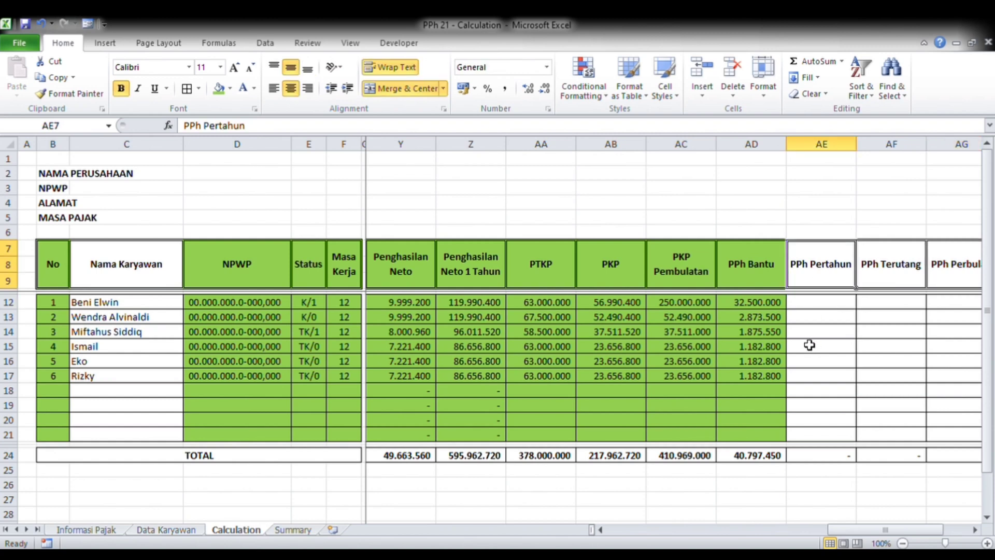
pyautogui.click(817, 303)
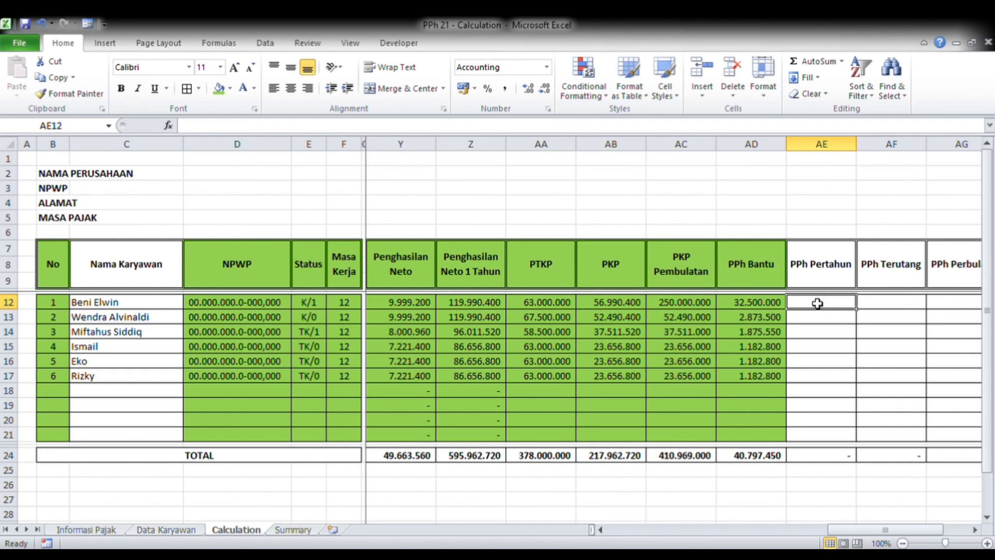
pyautogui.press('Left')
pyautogui.press('Right')
pyautogui.press('Left')
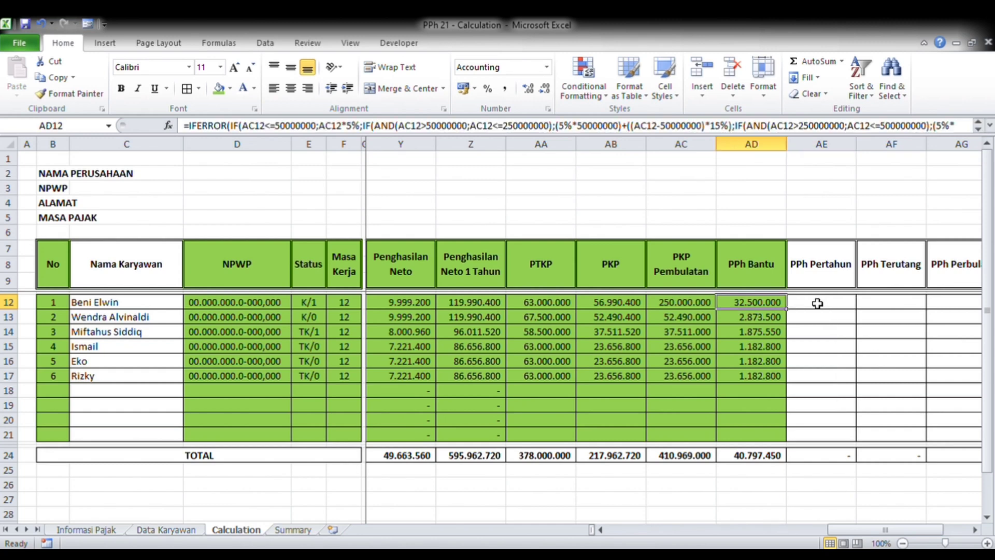
pyautogui.press('Right')
pyautogui.press('Left')
pyautogui.click(828, 303)
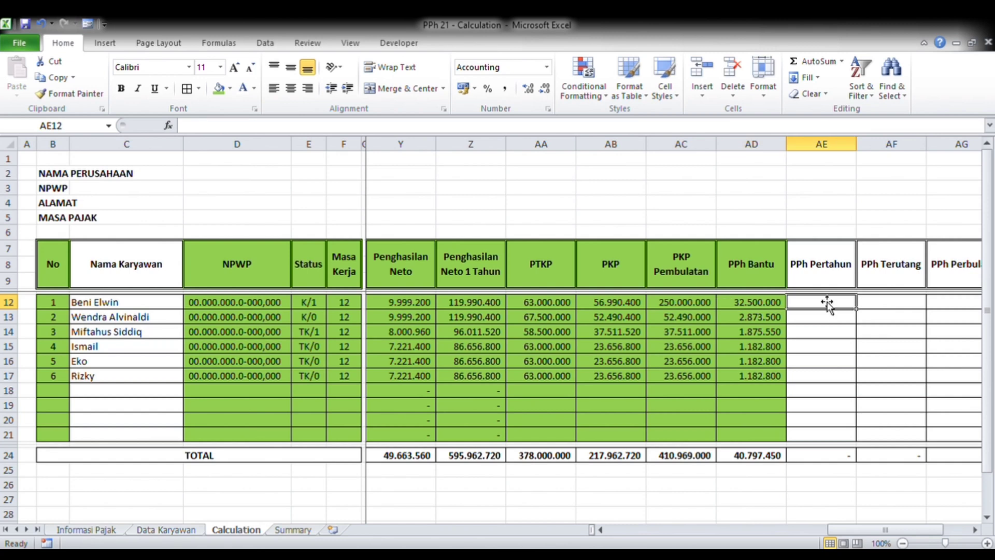
pyautogui.click(220, 301)
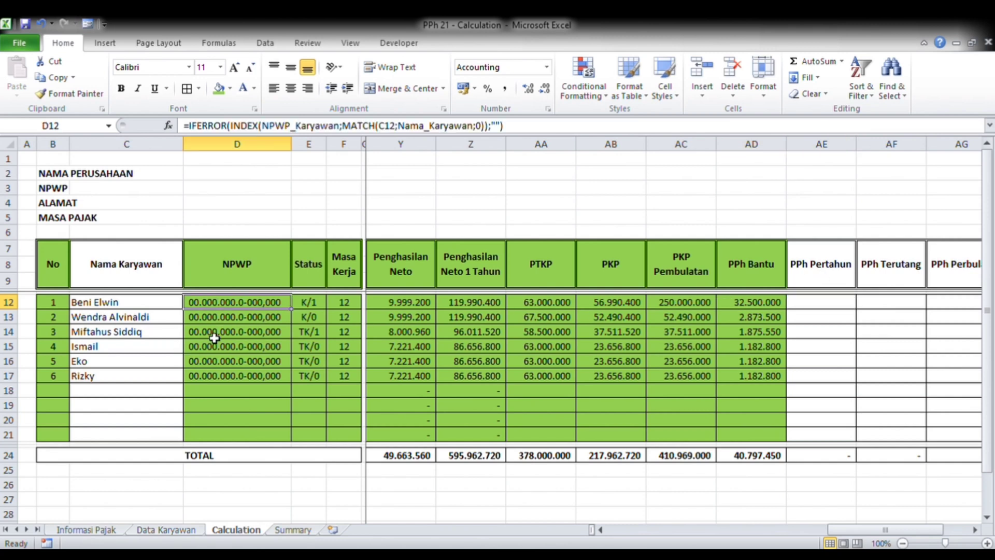
pyautogui.click(799, 306)
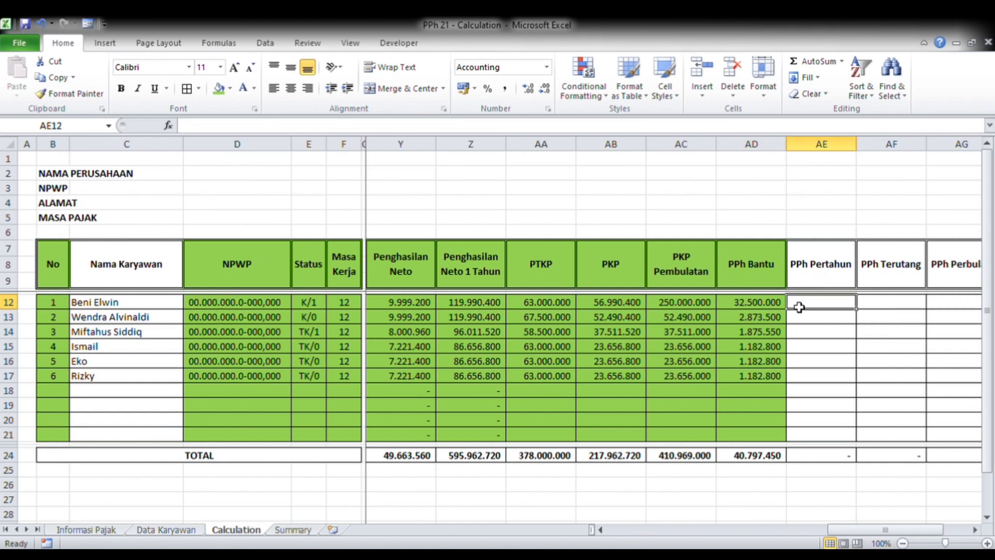
# Clear the first employee's NPWP in D9 of the Data Karyawan sheet and return to the Calculation sheet.
pyautogui.click(97, 530)
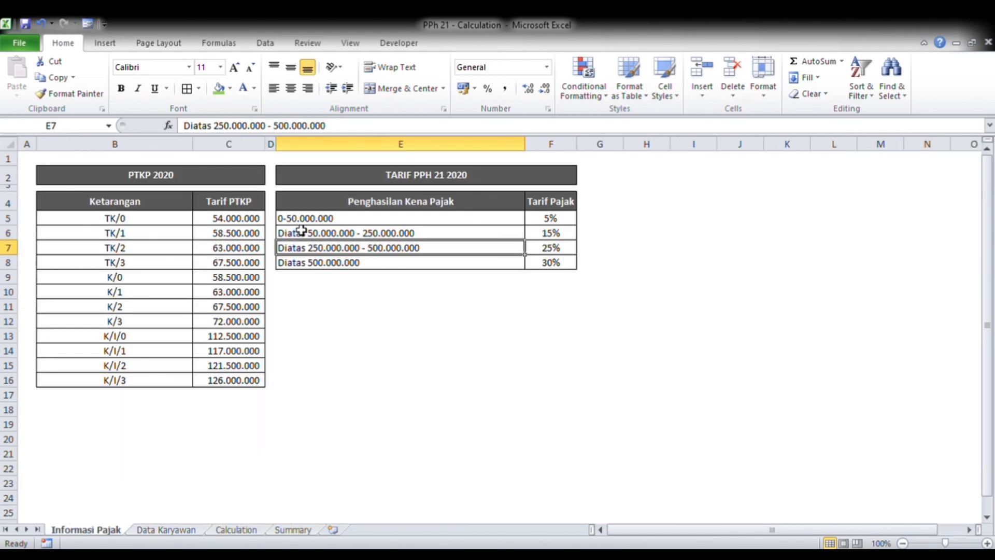
pyautogui.click(174, 529)
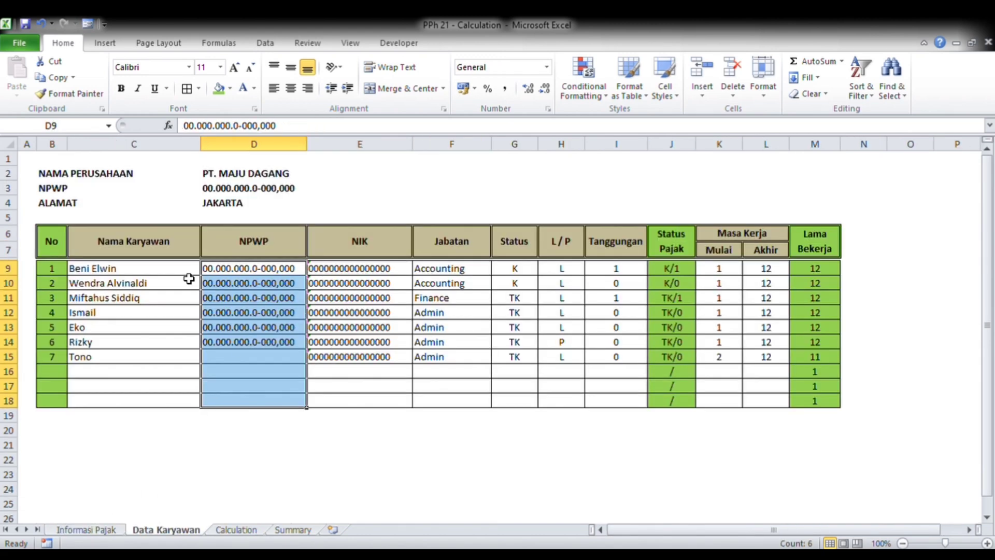
pyautogui.click(207, 268)
pyautogui.press('Delete')
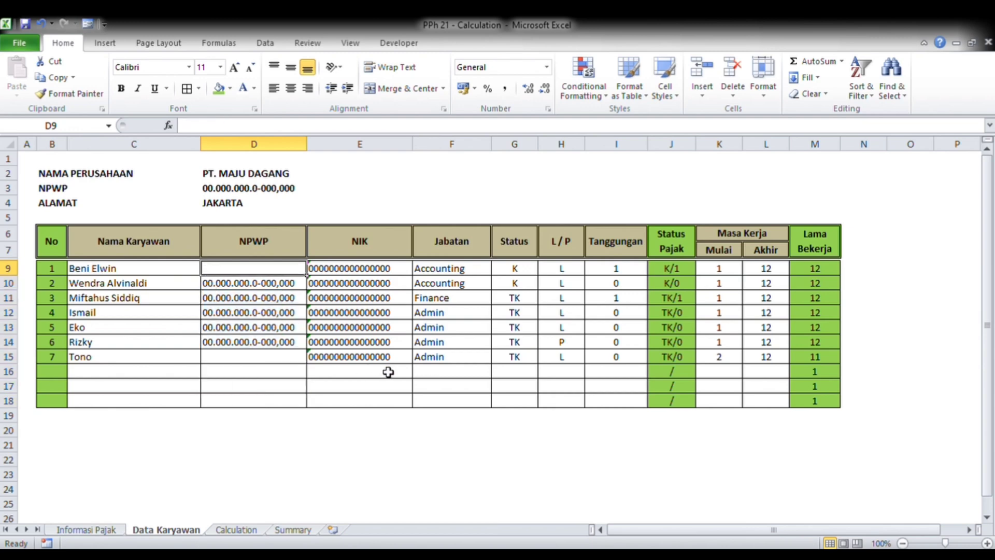
pyautogui.click(293, 317)
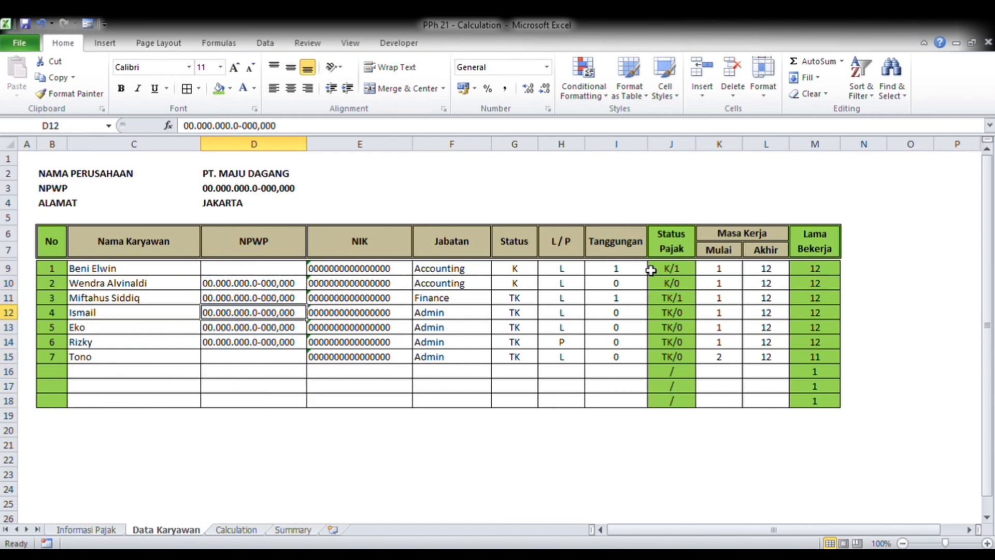
pyautogui.click(242, 534)
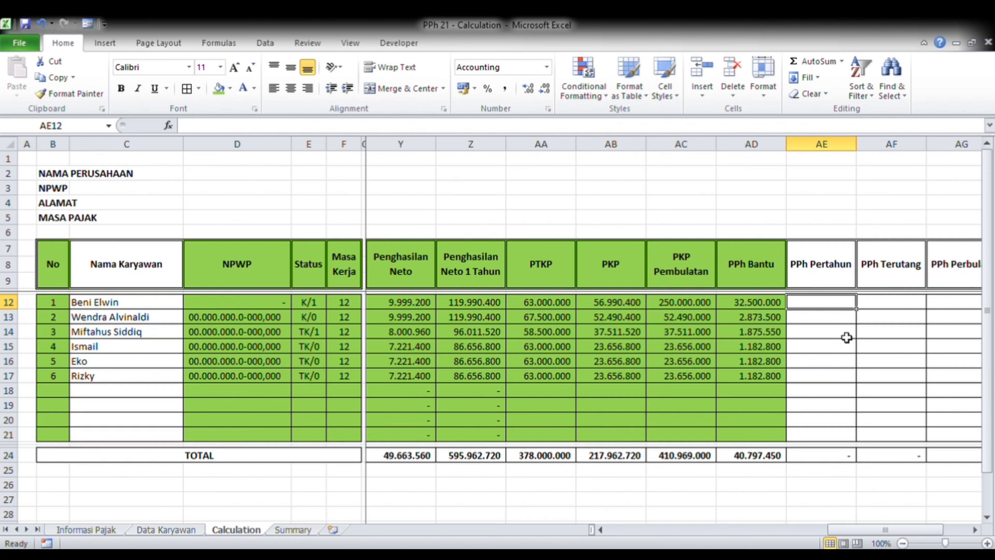
# Enter the PPh Pertahun formula =IF(D12="";AD12*120%;AD12) in AE12.
pyautogui.write('=if(')
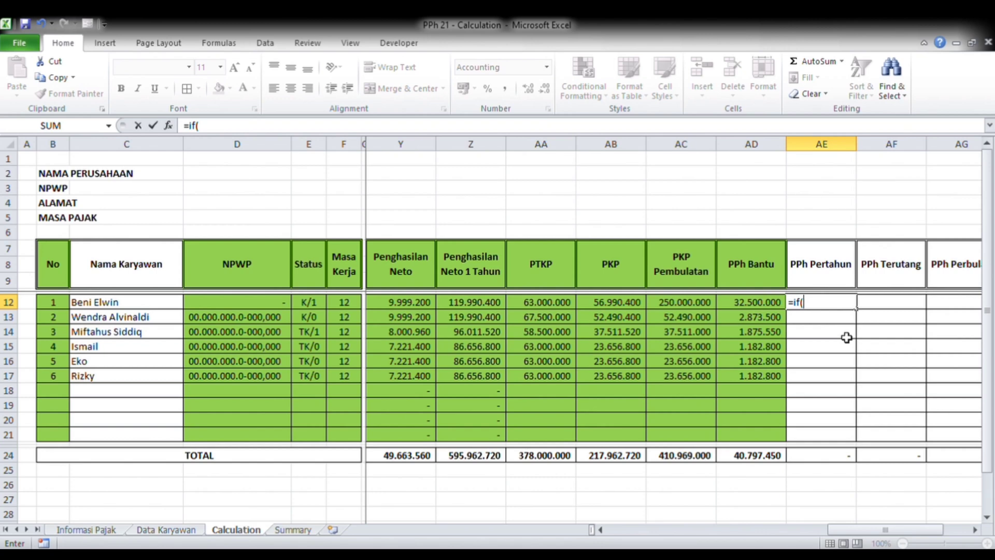
pyautogui.press('Left')
pyautogui.press('Left')
pyautogui.press('Left')
pyautogui.press('Left')
pyautogui.press('Left')
pyautogui.press('Left')
pyautogui.press('Left')
pyautogui.press('Left')
pyautogui.press('Left')
pyautogui.press('Left')
pyautogui.press('Left')
pyautogui.press('Left')
pyautogui.press('Left')
pyautogui.press('Left')
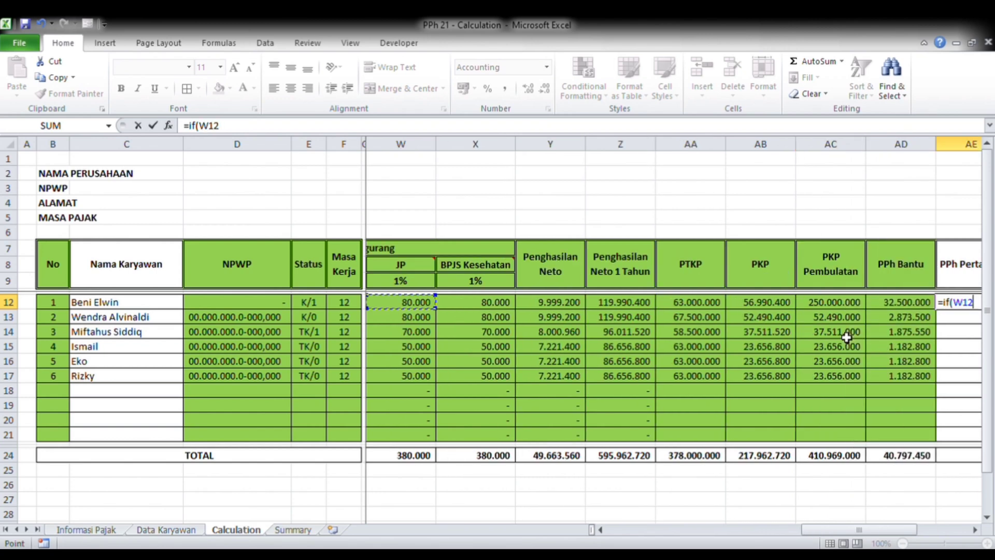
pyautogui.press('Left')
pyautogui.press('Left')
pyautogui.press('Left')
pyautogui.press('Left')
pyautogui.press('Left')
pyautogui.press('Left')
pyautogui.press('Left')
pyautogui.press('Left')
pyautogui.press('Left')
pyautogui.press('Left')
pyautogui.press('Left')
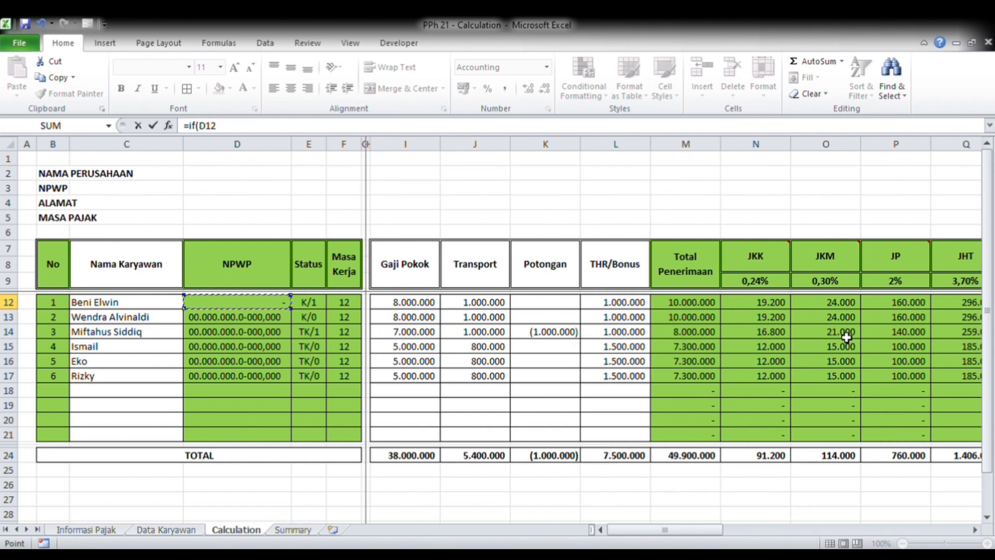
pyautogui.write('="";')
pyautogui.press('Left')
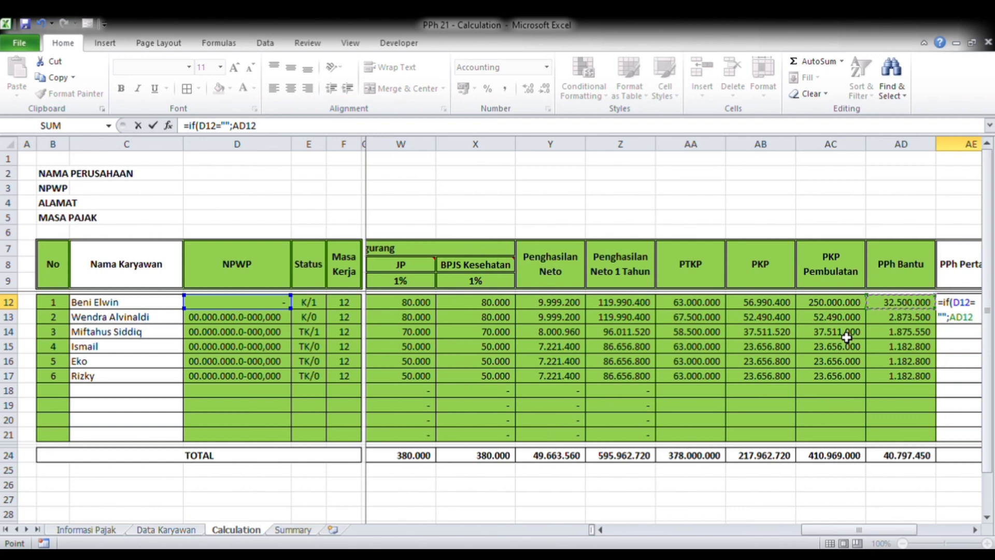
pyautogui.write('*120%')
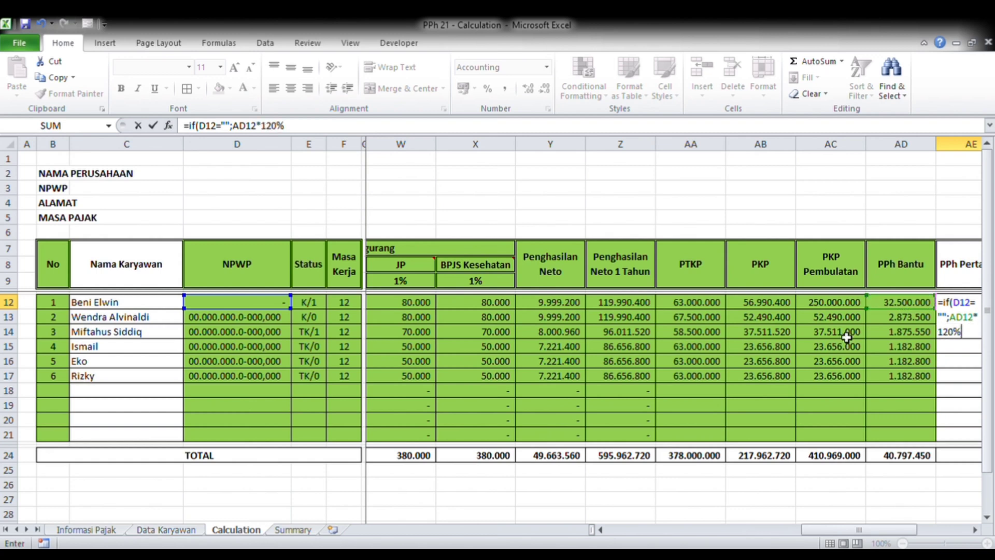
pyautogui.write(';')
pyautogui.press('Left')
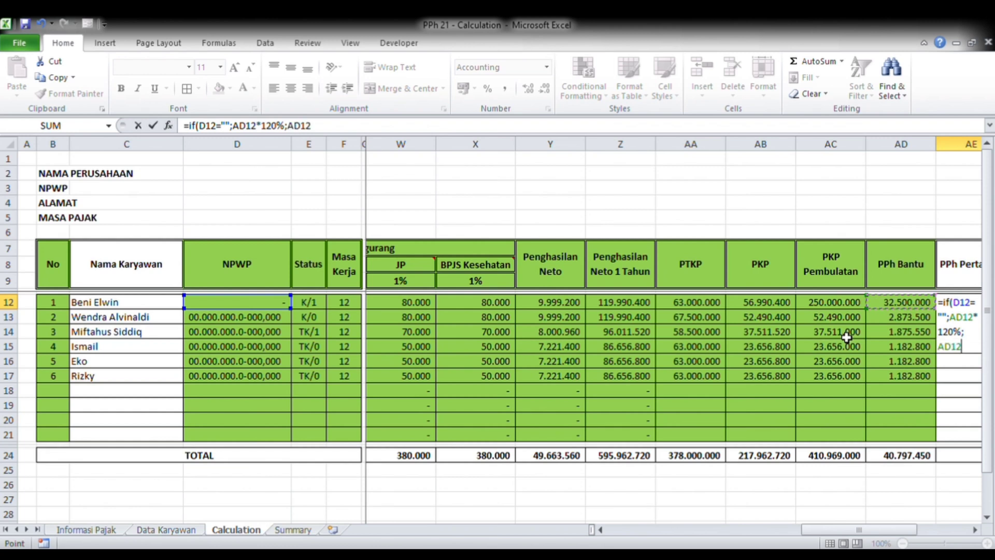
pyautogui.write(')')
pyautogui.hotkey('ctrl', 'Return')
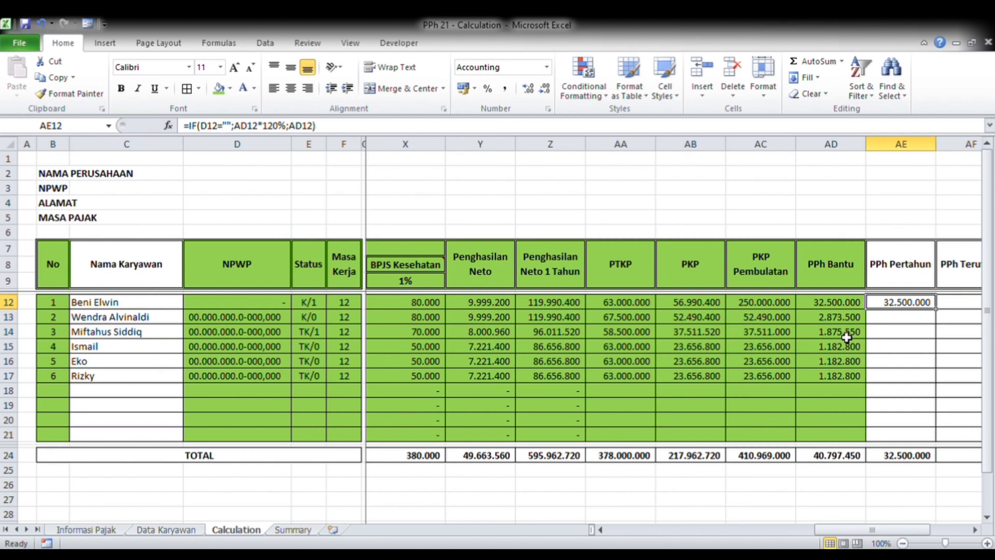
# Copy the PPh Pertahun formula from AE12 to AE13:AE21.
pyautogui.hotkey('ctrl', 'c')
pyautogui.press('Down')
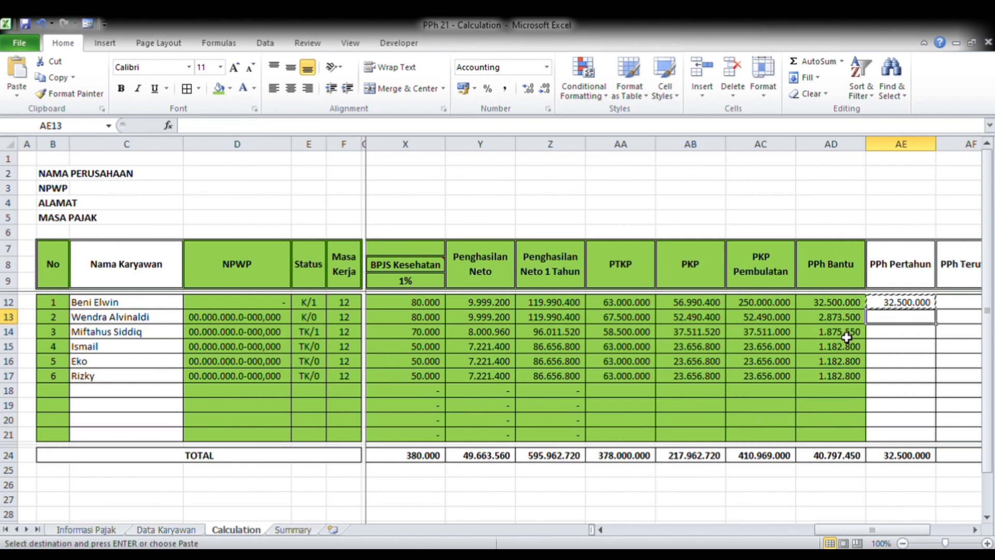
pyautogui.hotkey('shift', 'Down')
pyautogui.hotkey('shift', 'Down')
pyautogui.hotkey('shift', 'Down')
pyautogui.hotkey('shift', 'Down')
pyautogui.hotkey('shift', 'Down')
pyautogui.hotkey('shift', 'Down')
pyautogui.hotkey('shift', 'Down')
pyautogui.hotkey('shift', 'Down')
pyautogui.hotkey('ctrl', 'v')
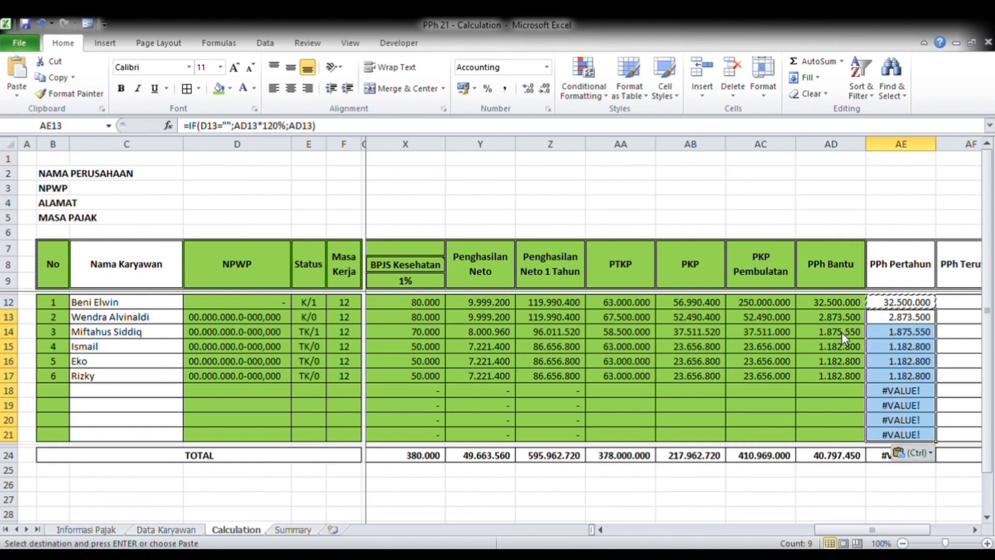
# Wrap the AE12 formula in IFERROR with an empty-text fallback: =IFERROR(IF(D12="";AD12*120%;AD12);"").
pyautogui.click(881, 303)
pyautogui.click(192, 125)
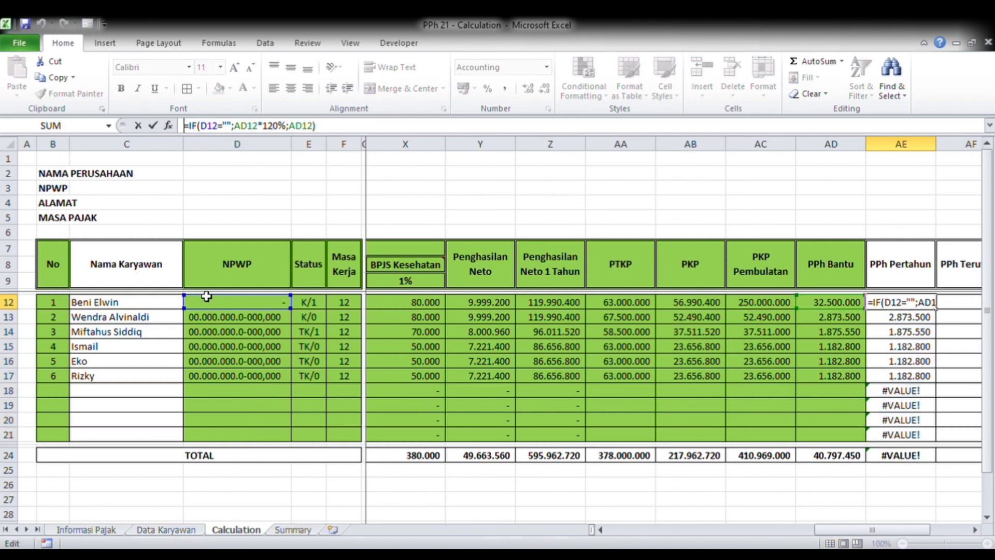
pyautogui.write('G')
pyautogui.press('BackSpace')
pyautogui.write('FERROR(')
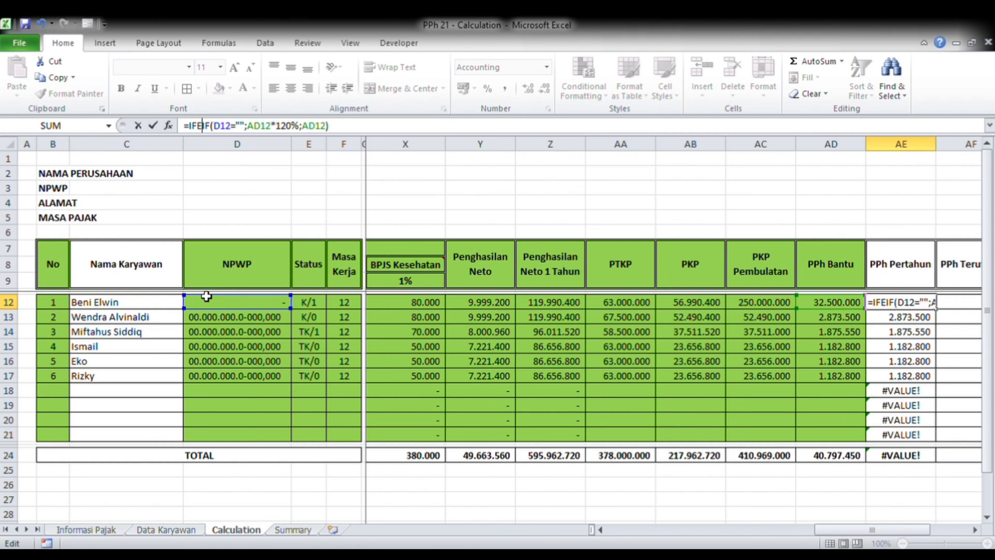
pyautogui.press('End')
pyautogui.write(';')
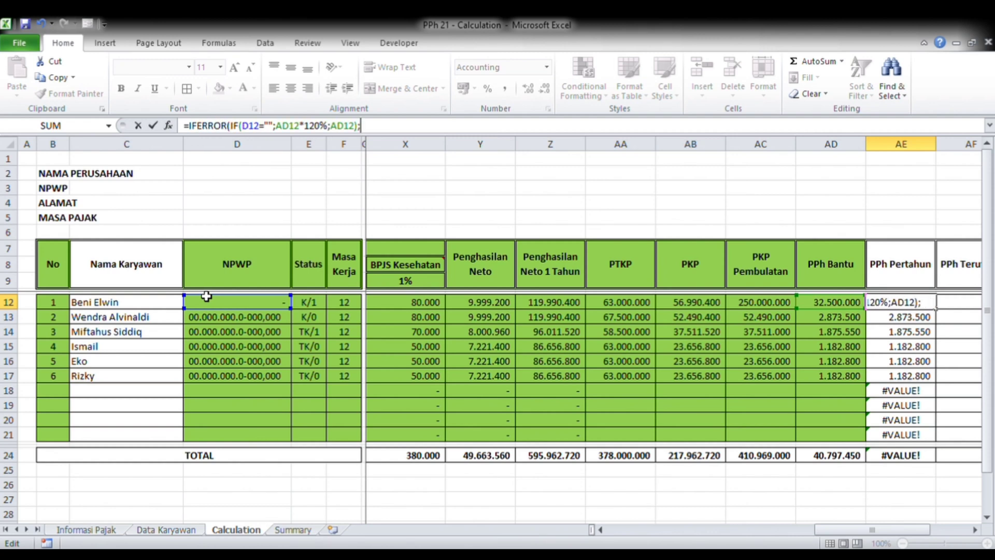
pyautogui.write('"")')
pyautogui.press('Return')
# Fill AE13:AE21 with the IFERROR version of the PPh Pertahun formula from AE12.
pyautogui.press('Up')
pyautogui.hotkey('ctrl', 'c')
pyautogui.press('Down')
pyautogui.hotkey('ctrl', 'shift', 'Down')
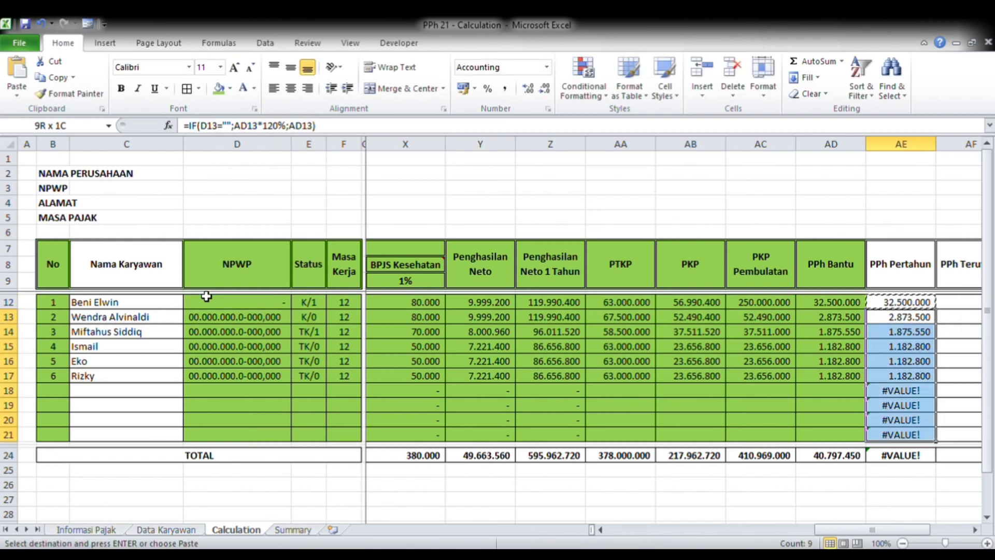
pyautogui.hotkey('ctrl', 'v')
pyautogui.press('Up')
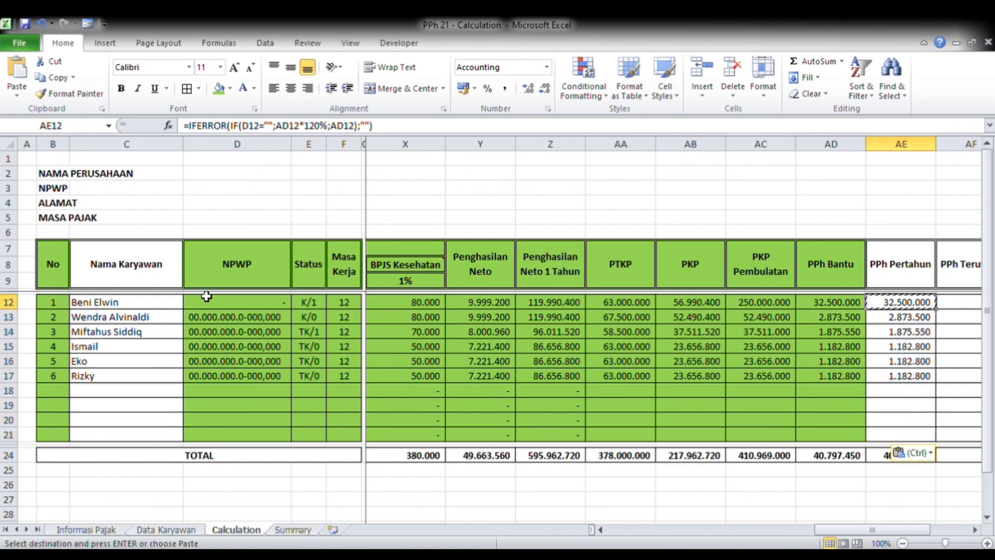
# Replace the hard-coded PKP Pembulatan value in AC12 with the ROUNDDOWN formula copied from AC13.
pyautogui.press('Left')
pyautogui.press('Left')
pyautogui.press('Left')
pyautogui.press('Right')
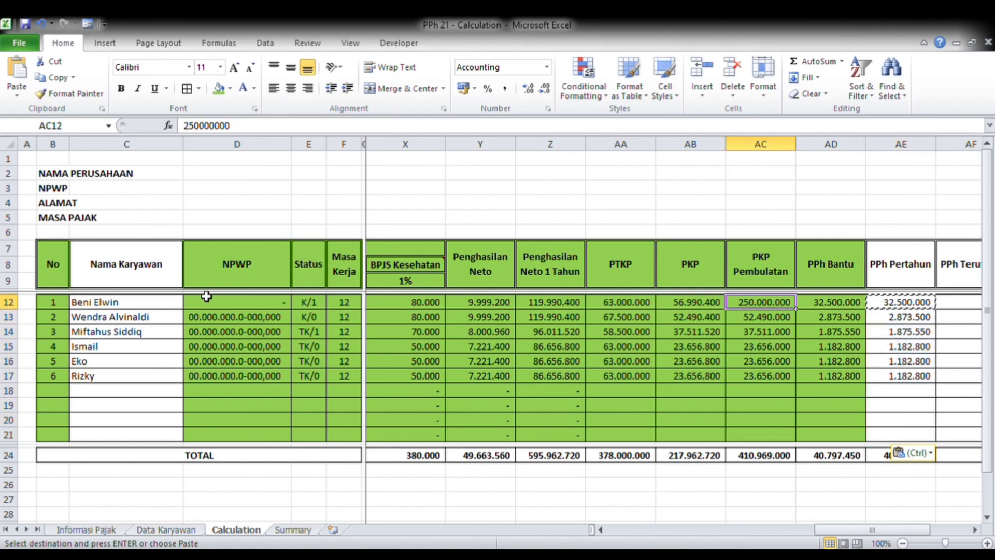
pyautogui.press('Down')
pyautogui.hotkey('ctrl', 'c')
pyautogui.press('Up')
pyautogui.hotkey('ctrl', 'v')
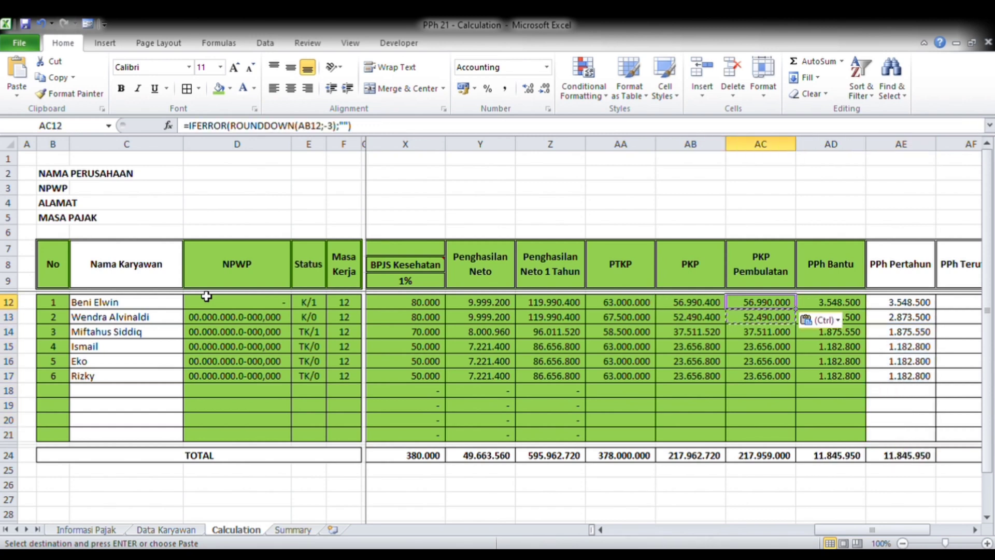
# Copy the NPWP lookup formula from D13 into D12.
pyautogui.press('Right')
pyautogui.press('Left')
pyautogui.press('Left')
pyautogui.press('Left')
pyautogui.press('Left')
pyautogui.press('Left')
pyautogui.press('Left')
pyautogui.press('Left')
pyautogui.press('Left')
pyautogui.press('Left')
pyautogui.press('Left')
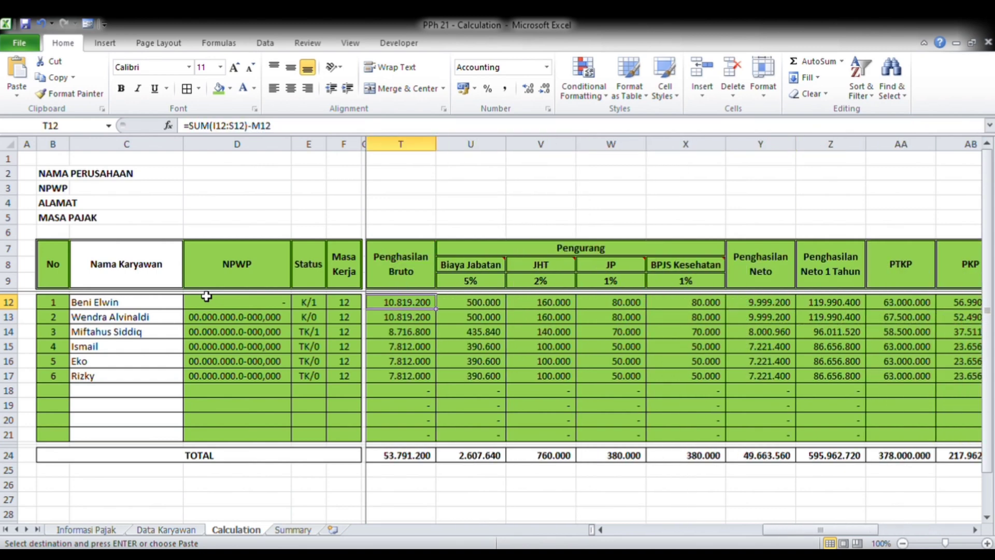
pyautogui.click(217, 318)
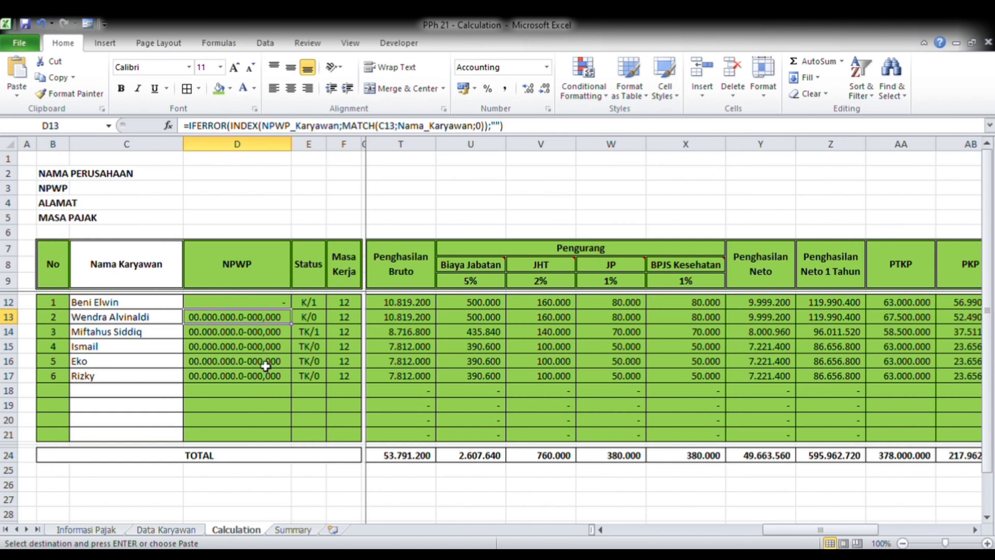
pyautogui.press('Up')
pyautogui.hotkey('ctrl', 'v')
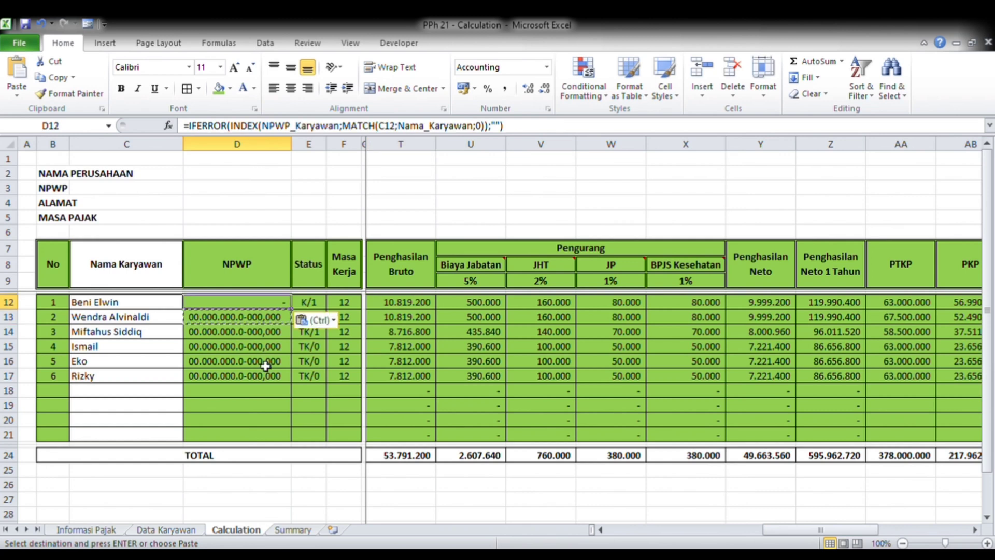
pyautogui.press('Up')
pyautogui.press('Down')
pyautogui.press('Down')
pyautogui.press('Up')
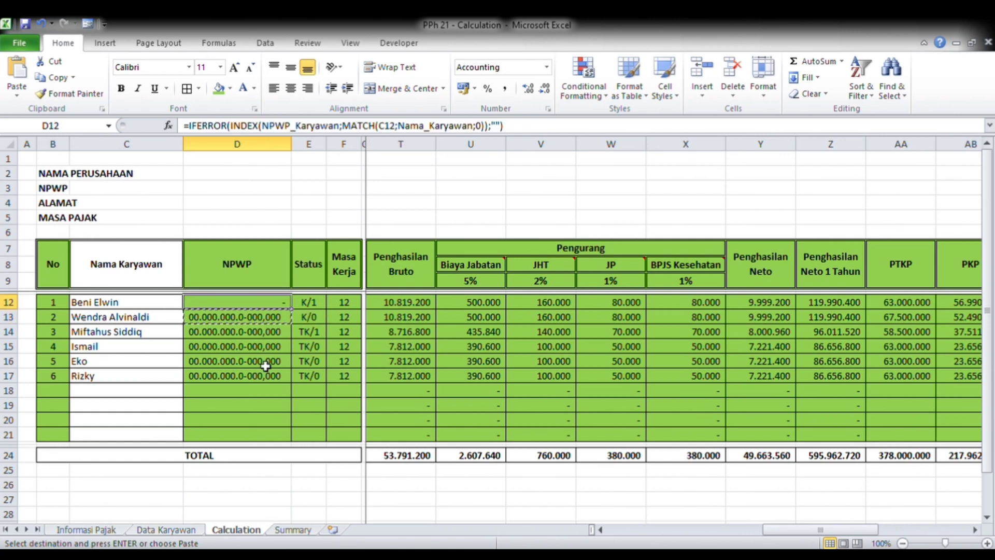
pyautogui.hotkey('ctrl', 'v')
# Fill the first employee's empty NPWP in D9 of Data Karyawan by copying the entry from D10, and return to the Calculation sheet.
pyautogui.click(119, 530)
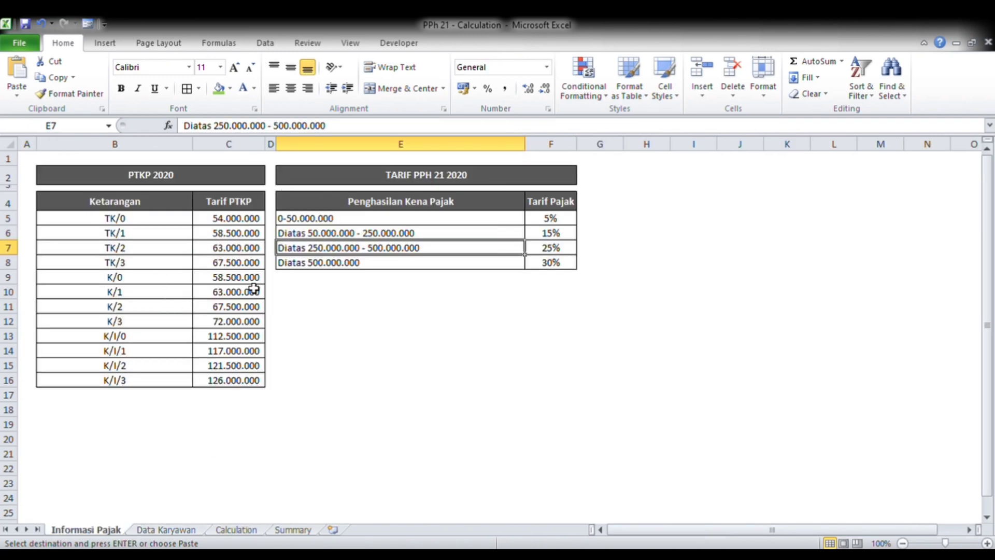
pyautogui.click(166, 529)
pyautogui.click(243, 286)
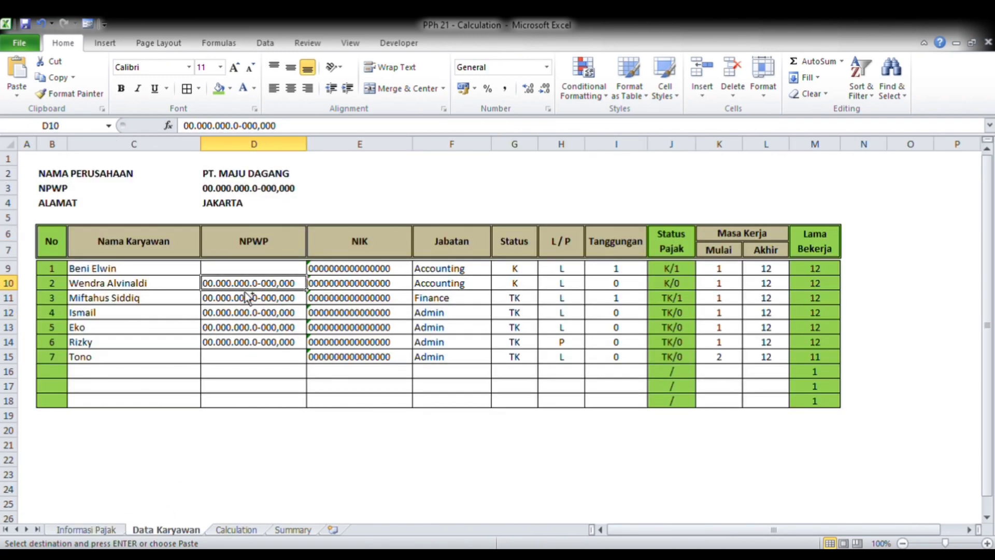
pyautogui.hotkey('ctrl', 'c')
pyautogui.click(253, 266)
pyautogui.hotkey('ctrl', 'v')
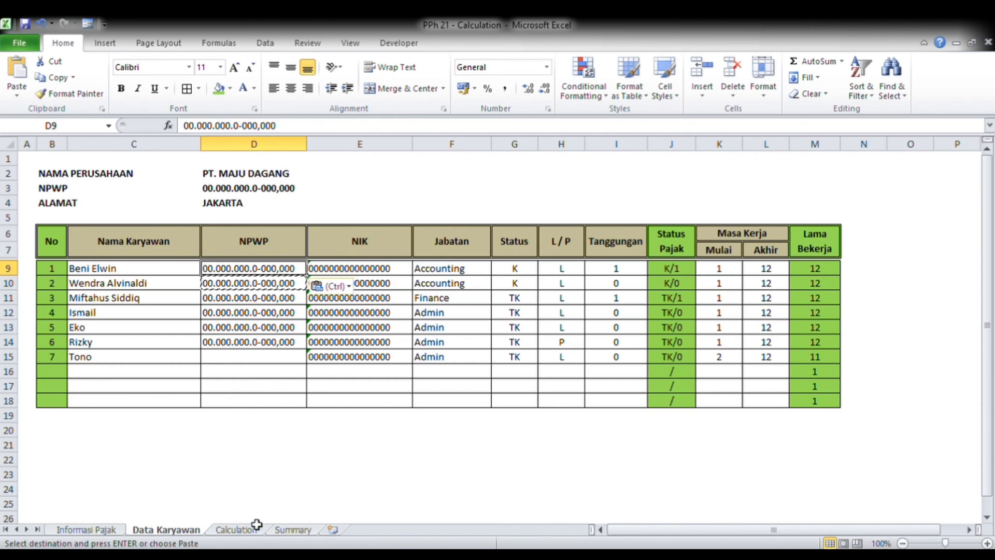
pyautogui.click(293, 529)
pyautogui.click(237, 530)
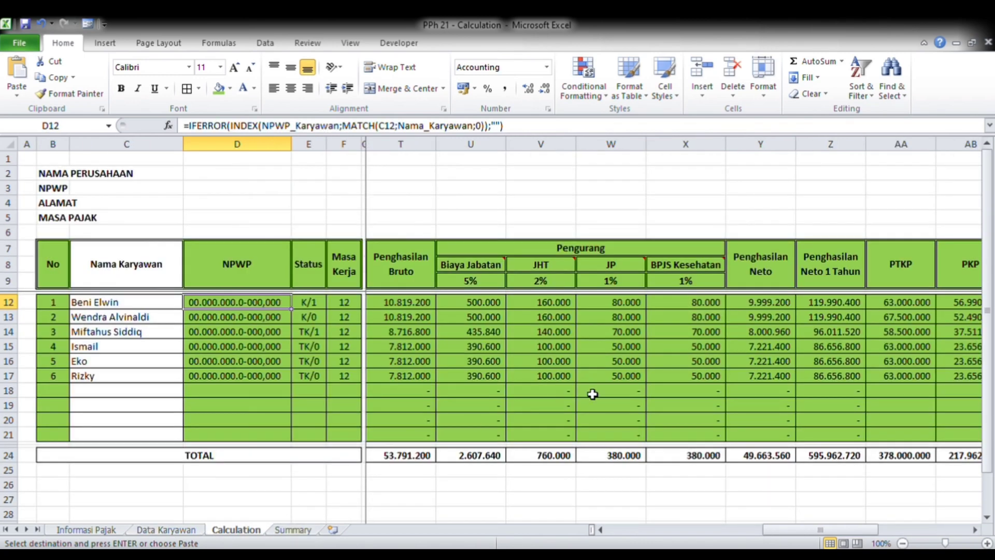
# Examine the PPh Pertahun formula in AE12 for the first employee.
pyautogui.click(585, 307)
pyautogui.press('Right')
pyautogui.press('Right')
pyautogui.press('Right')
pyautogui.press('Right')
pyautogui.press('Right')
pyautogui.press('Right')
pyautogui.press('Right')
pyautogui.press('Right')
pyautogui.press('Right')
pyautogui.press('Right')
pyautogui.press('Right')
pyautogui.press('Right')
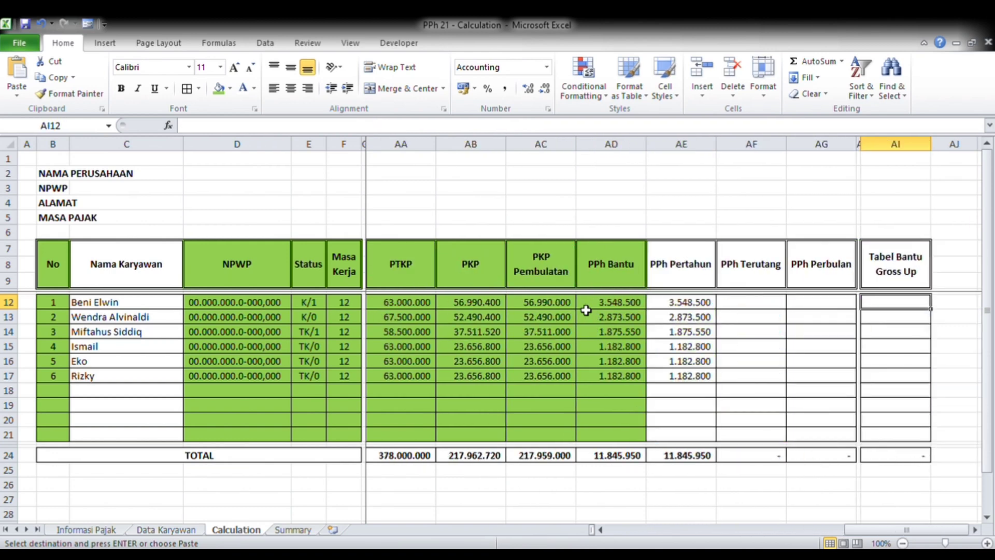
pyautogui.press('Left')
pyautogui.press('Left')
pyautogui.press('Left')
pyautogui.press('Left')
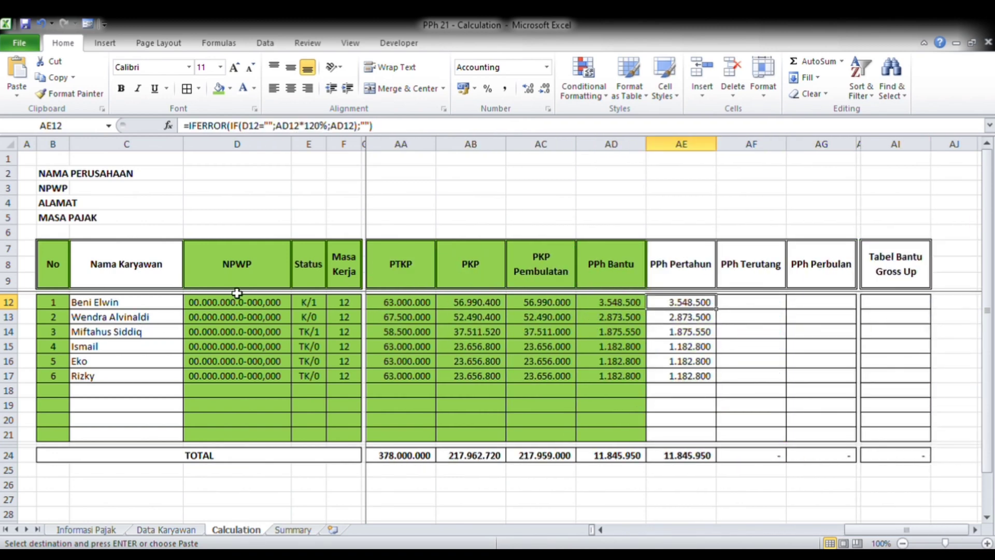
# Blank out the first employee's NPWP in D12 and check the PPh Pertahun result in AE12.
pyautogui.click(218, 305)
pyautogui.write('0')
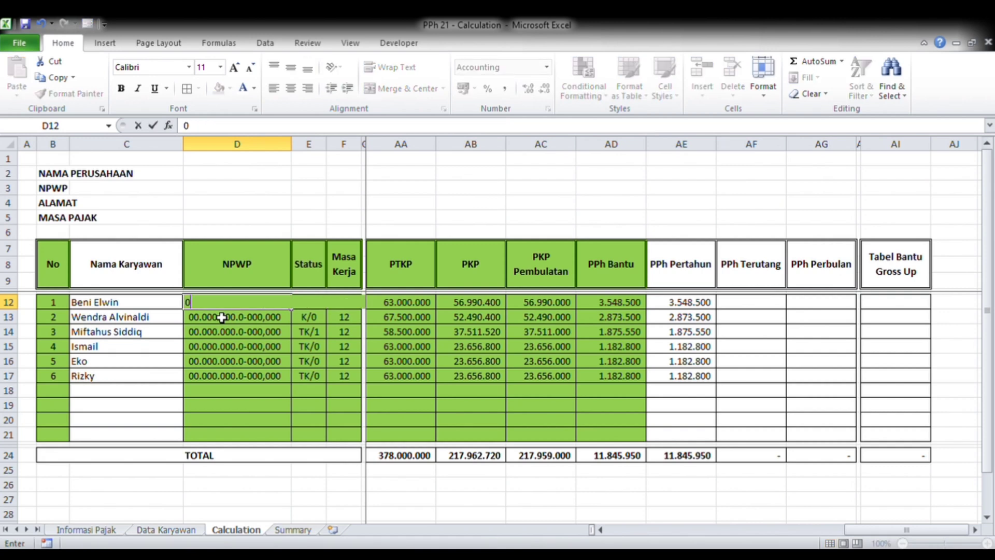
pyautogui.press('Return')
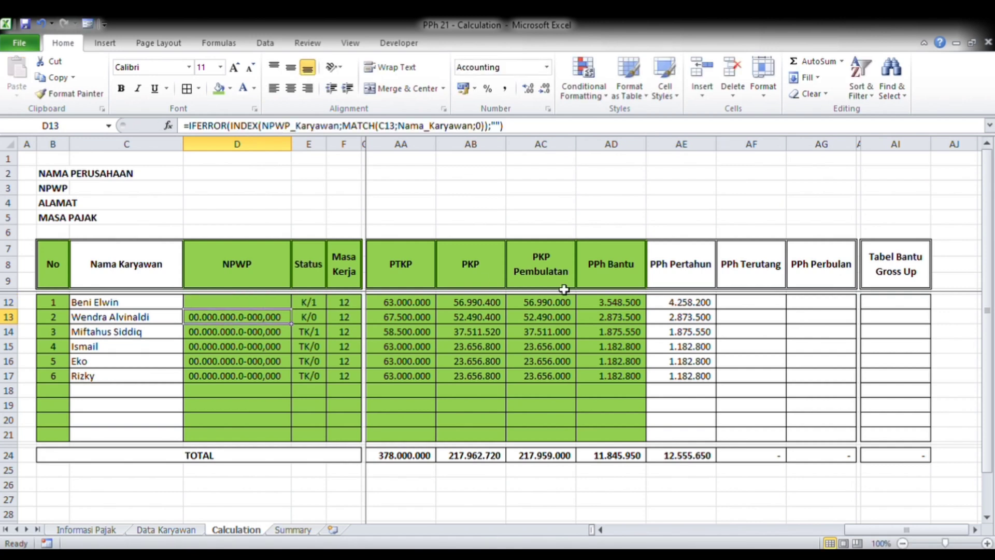
pyautogui.click(680, 305)
pyautogui.click(213, 304)
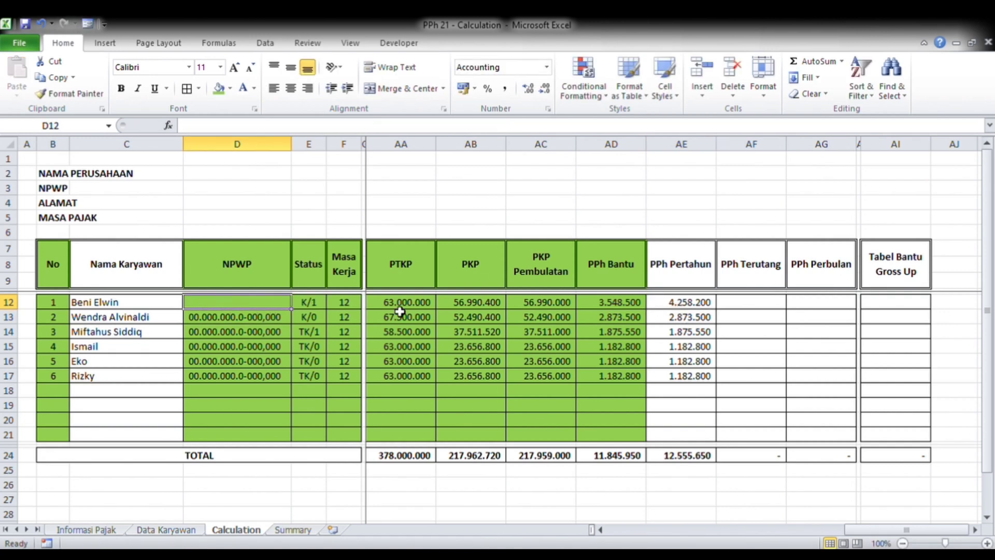
pyautogui.click(671, 310)
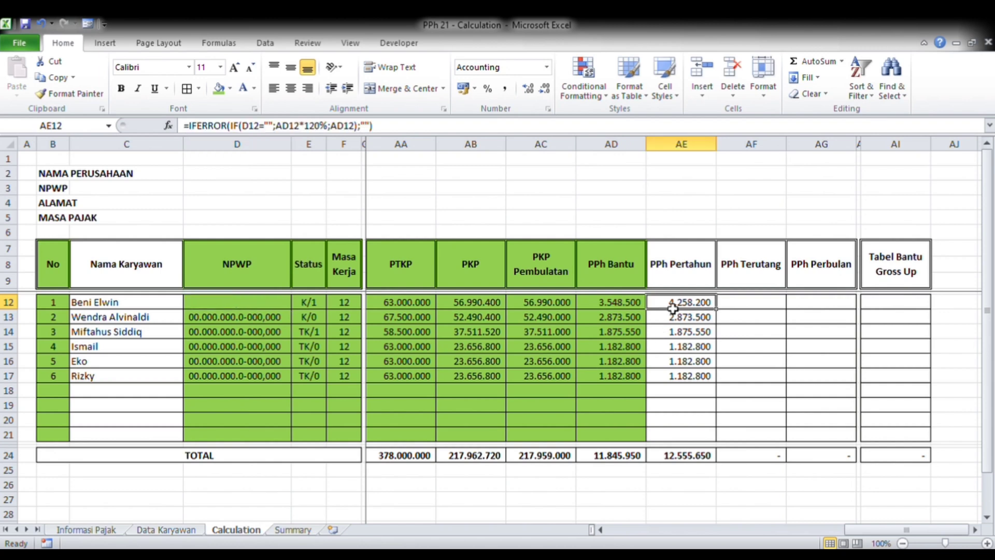
# Verify the 120% rate with a temporary formula =AD12*120% in AD5, and clear the cell.
pyautogui.click(629, 226)
pyautogui.write('=')
pyautogui.click(618, 309)
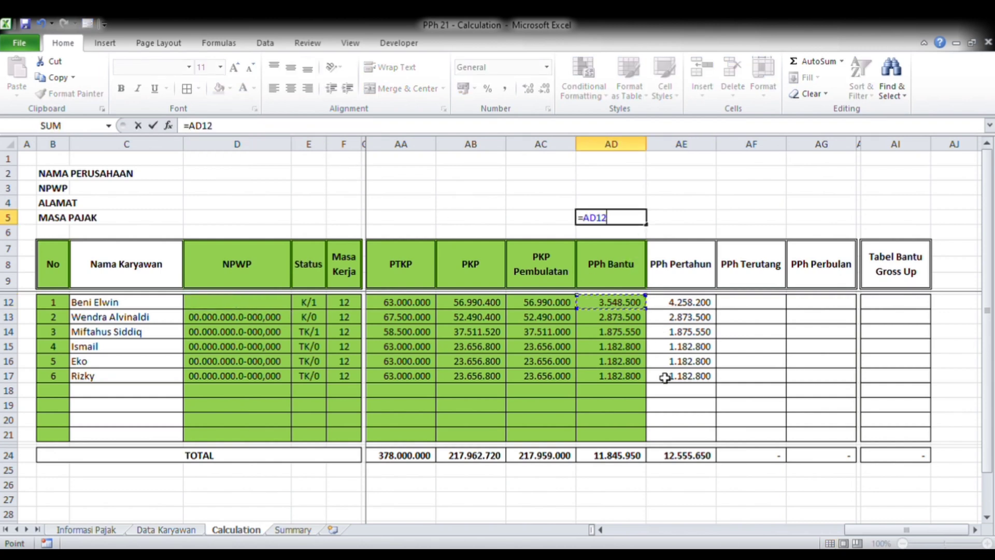
pyautogui.write('*120%')
pyautogui.hotkey('ctrl', 'Return')
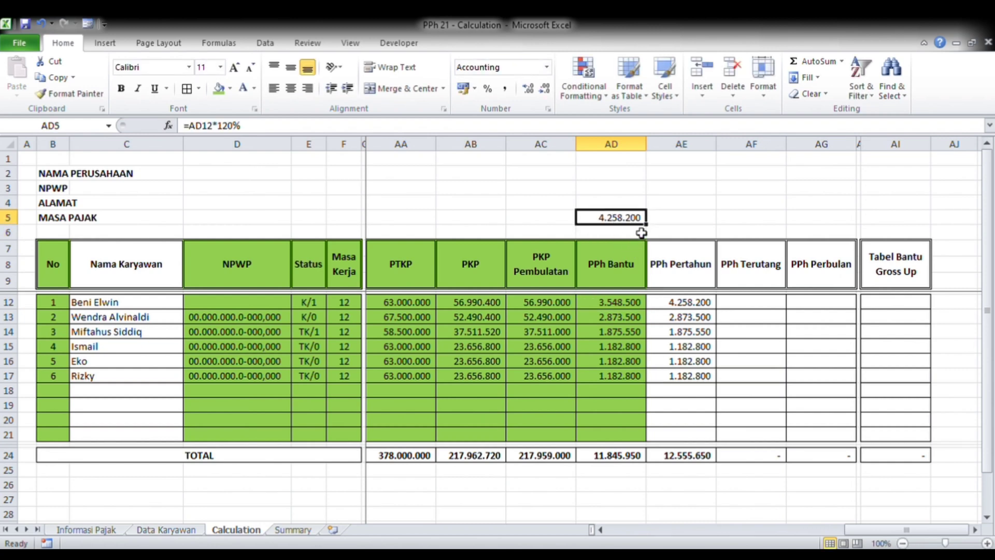
pyautogui.press('Delete')
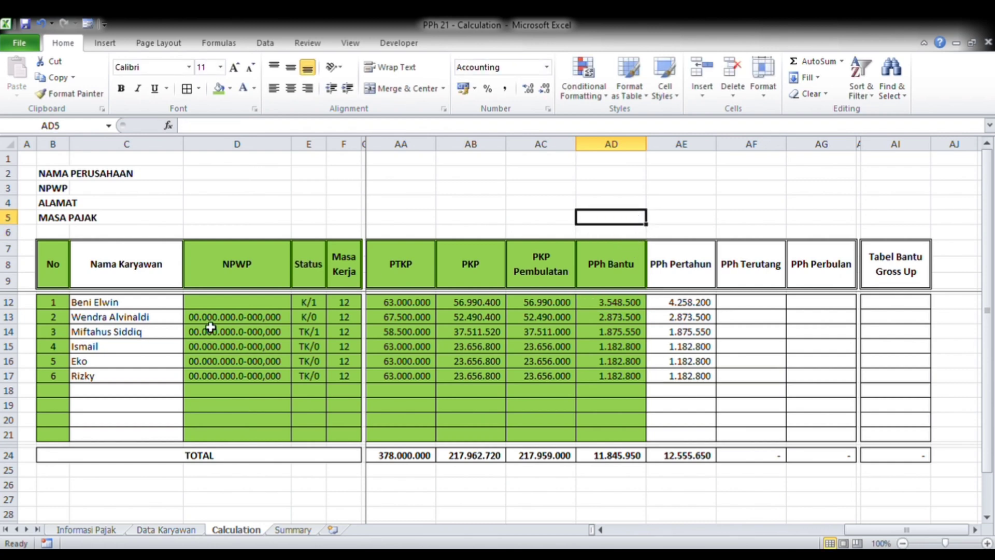
# Restore the NPWP lookup in D12 by copying the formula from D13.
pyautogui.click(229, 303)
pyautogui.click(229, 318)
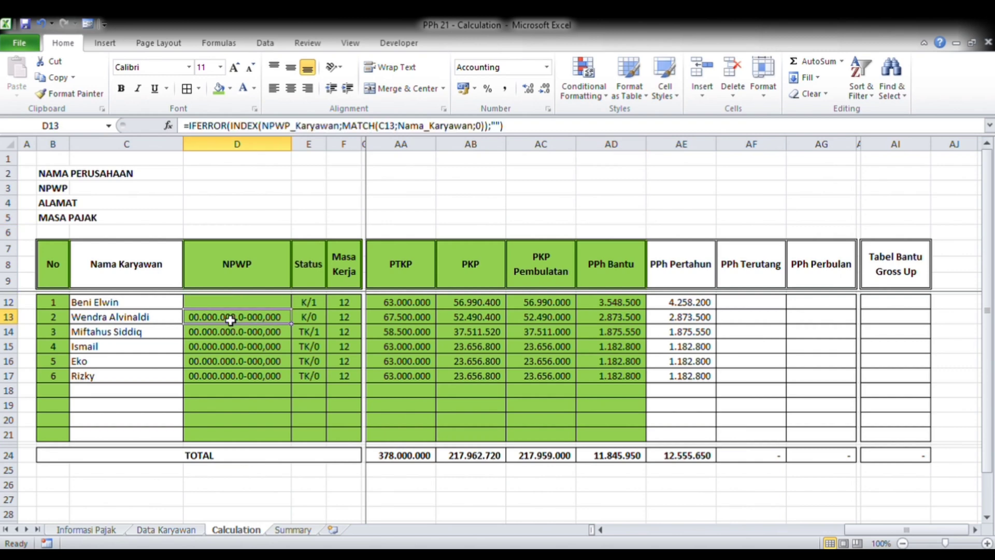
pyautogui.hotkey('ctrl', 'c')
pyautogui.press('Up')
pyautogui.hotkey('ctrl', 'v')
pyautogui.click(231, 320)
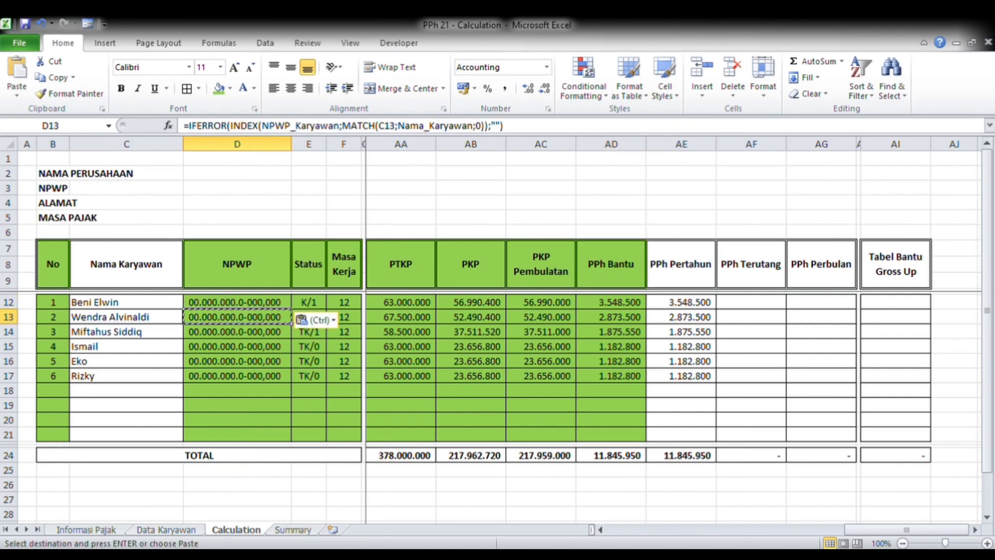
# Clear the first employee's NPWP in D9 of Data Karyawan and return to the Calculation sheet.
pyautogui.click(163, 530)
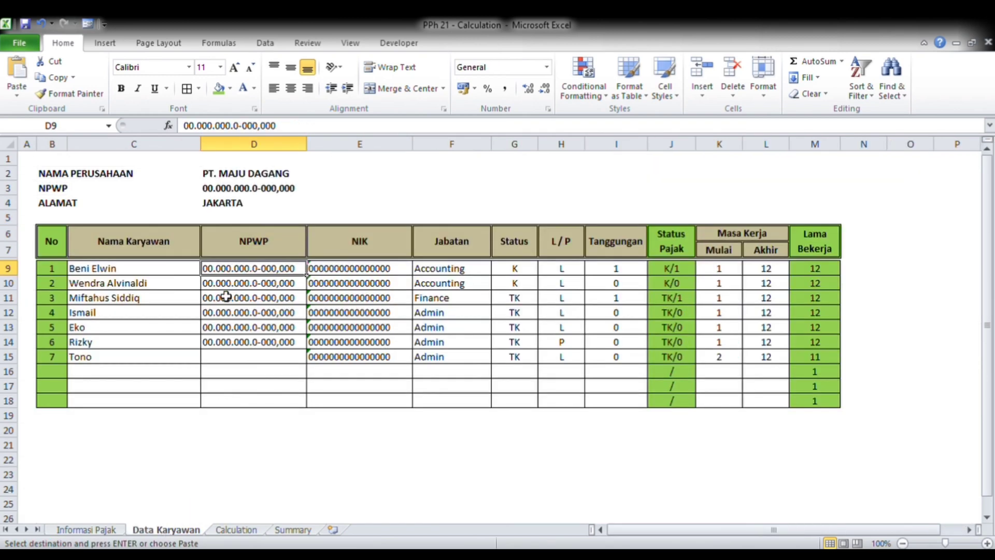
pyautogui.press('Delete')
pyautogui.press('Down')
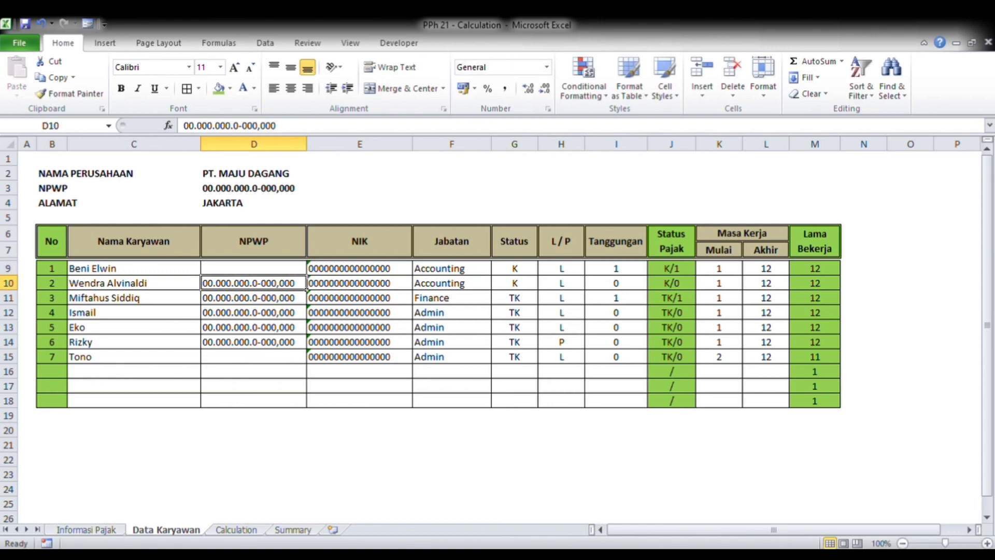
pyautogui.click(294, 529)
pyautogui.click(237, 529)
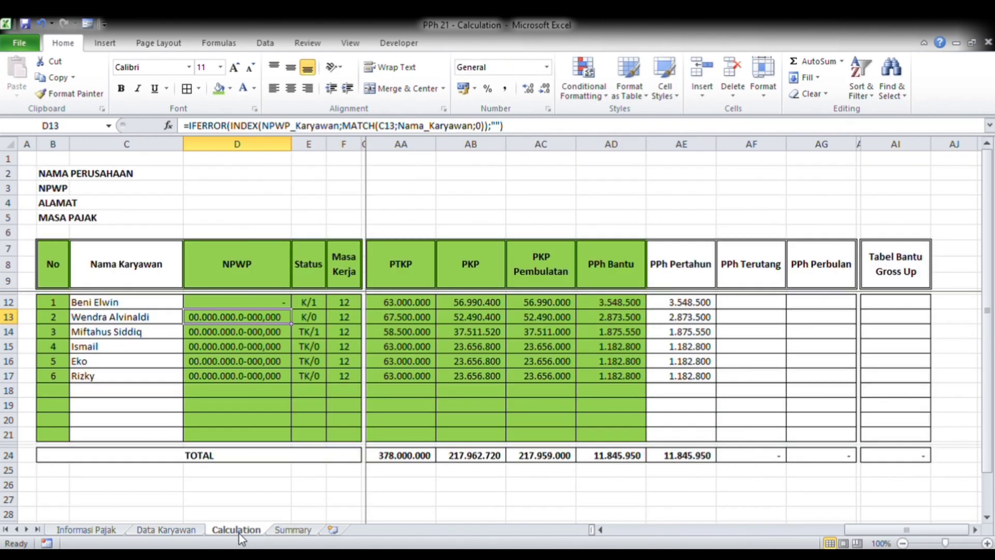
# Delete the NPWP lookup formula from D12 and check the PPh Pertahun result in AE12.
pyautogui.click(237, 306)
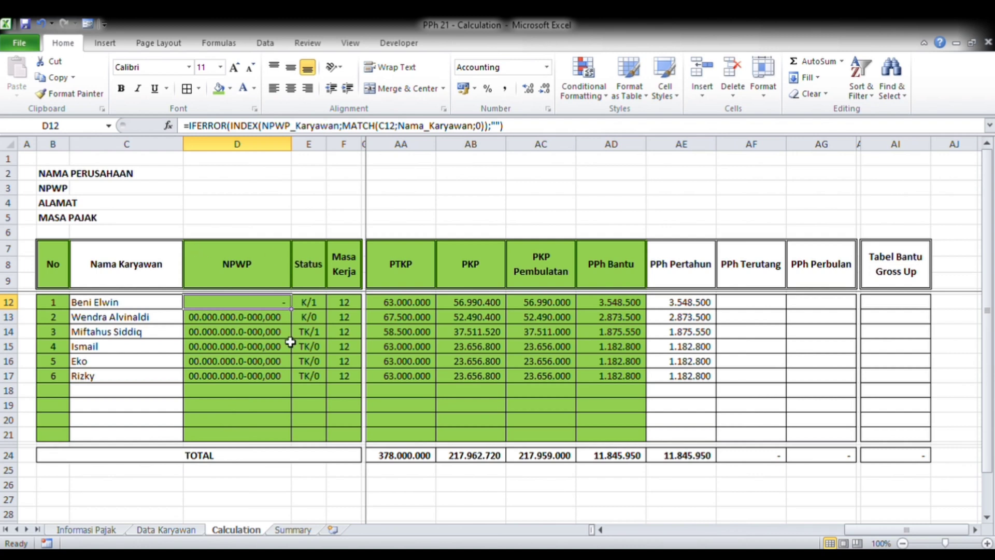
pyautogui.press('Delete')
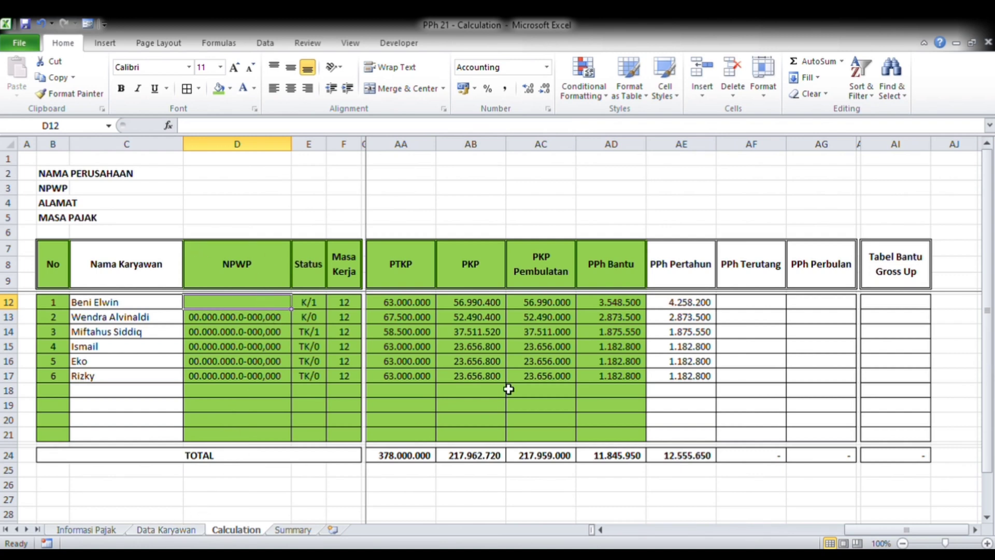
pyautogui.click(674, 306)
# Copy the NPWP lookup formula from D13 back into D12.
pyautogui.click(262, 321)
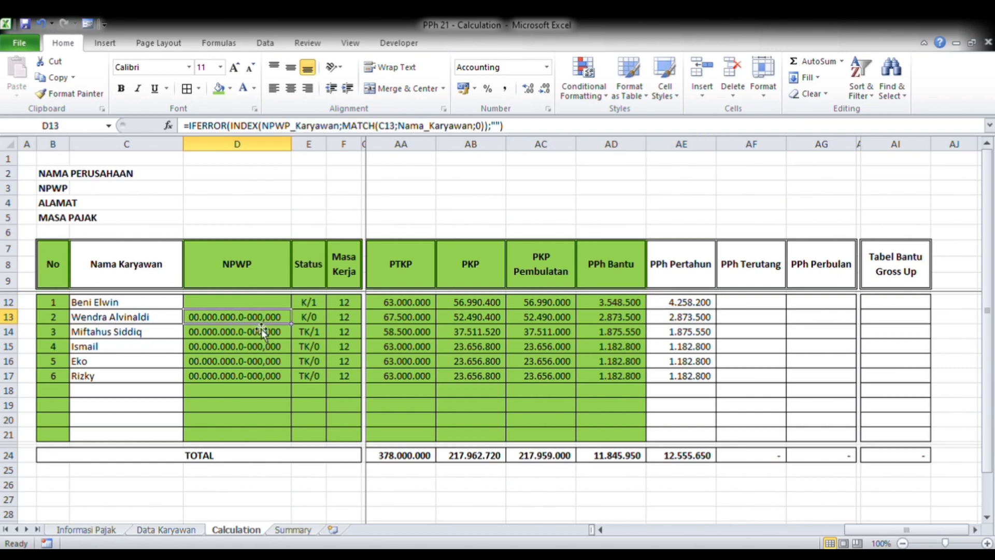
pyautogui.hotkey('ctrl', 'c')
pyautogui.press('Up')
pyautogui.hotkey('ctrl', 'v')
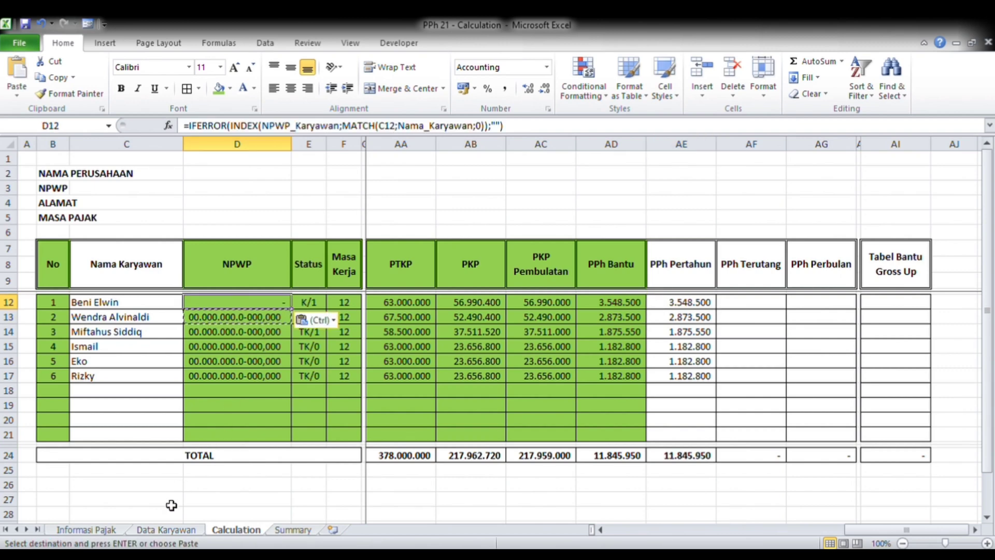
# Refill the first employee's NPWP in D9 of Data Karyawan by copying the entry from D10.
pyautogui.click(169, 529)
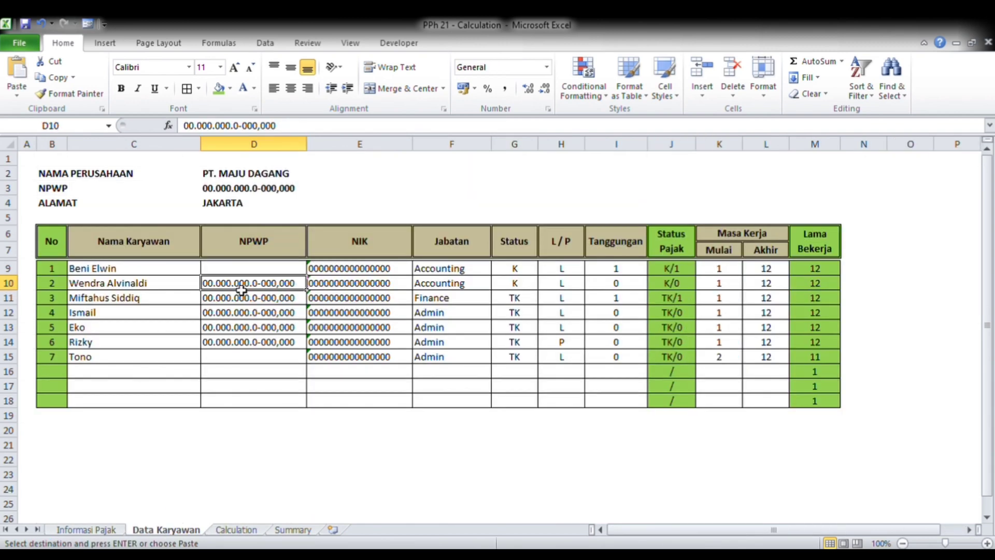
pyautogui.click(249, 267)
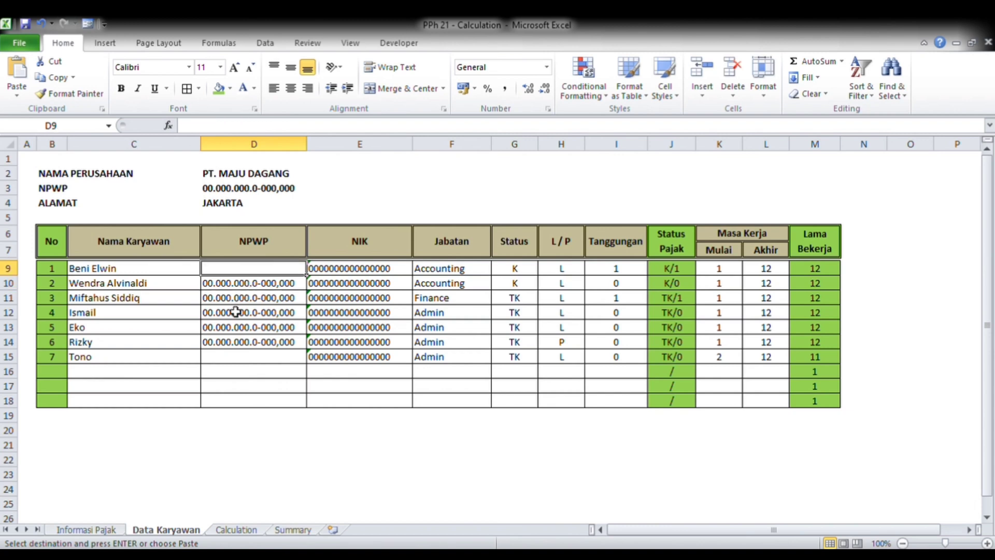
pyautogui.press('Down')
pyautogui.hotkey('ctrl', 'c')
pyautogui.press('Up')
pyautogui.hotkey('ctrl', 'v')
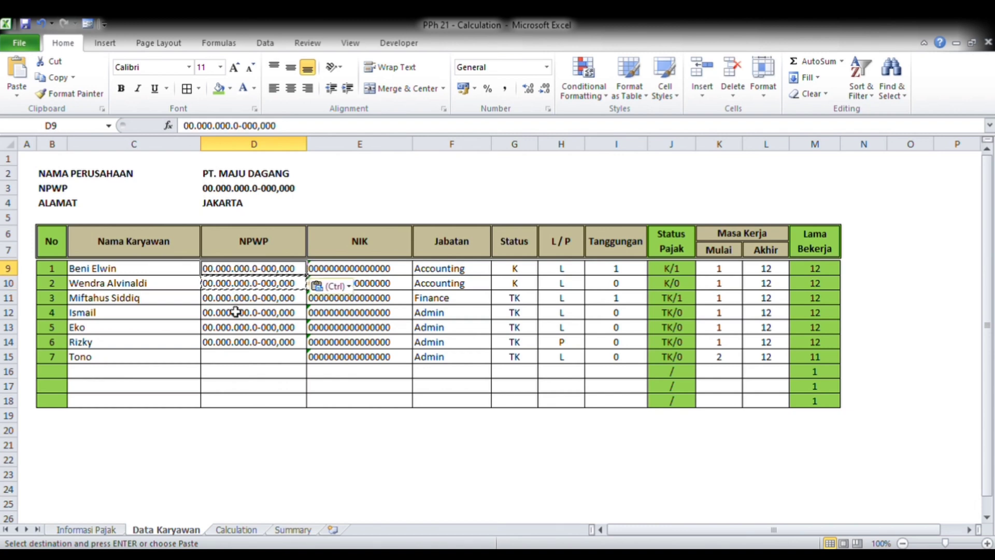
# Clear the sixth employee's NPWP in D14 of Data Karyawan and return to the Calculation sheet.
pyautogui.click(225, 343)
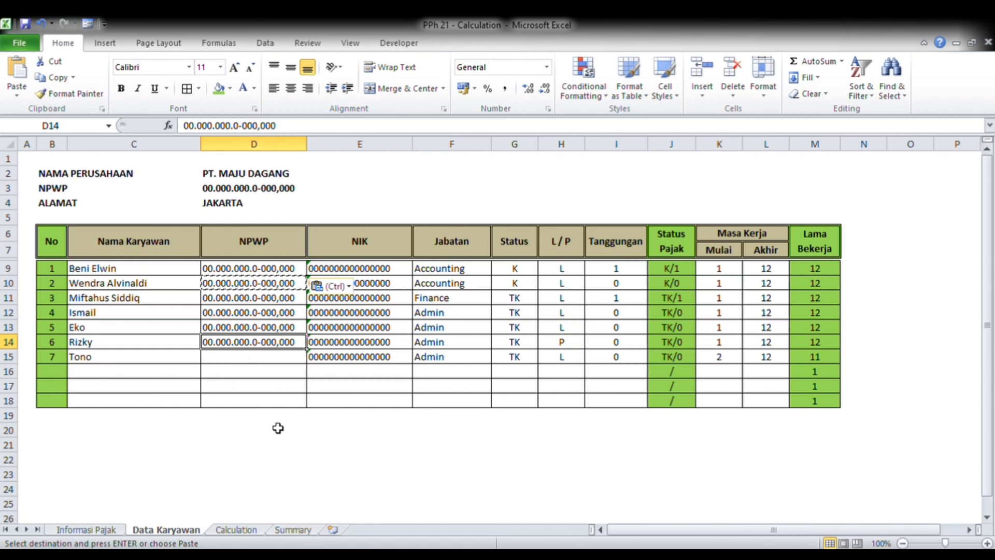
pyautogui.press('Delete')
pyautogui.click(273, 387)
pyautogui.click(233, 528)
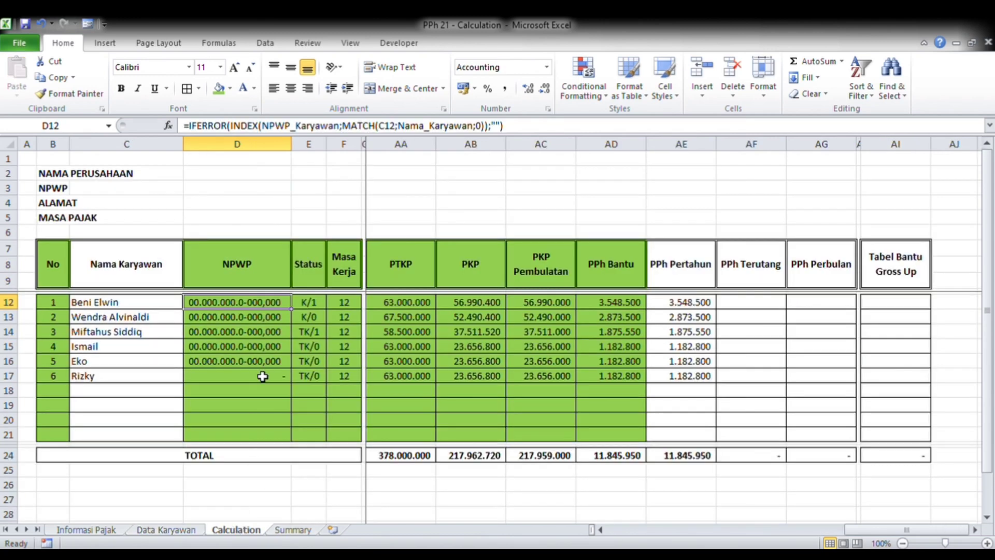
# Change the NPWP condition in AE17 to D17=0, making the formula =IFERROR(IF(D17=0;AD17*120%;AD17);"").
pyautogui.click(255, 380)
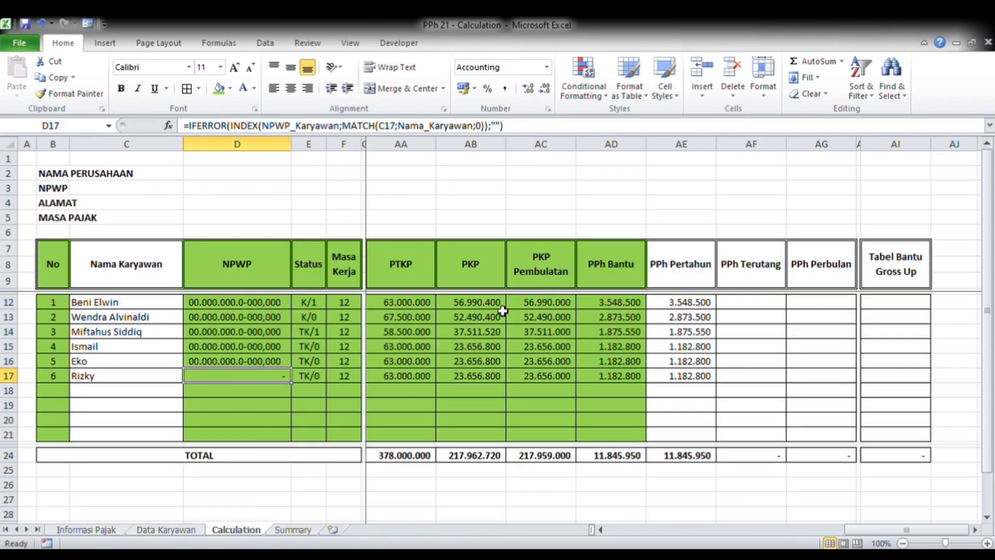
pyautogui.click(690, 380)
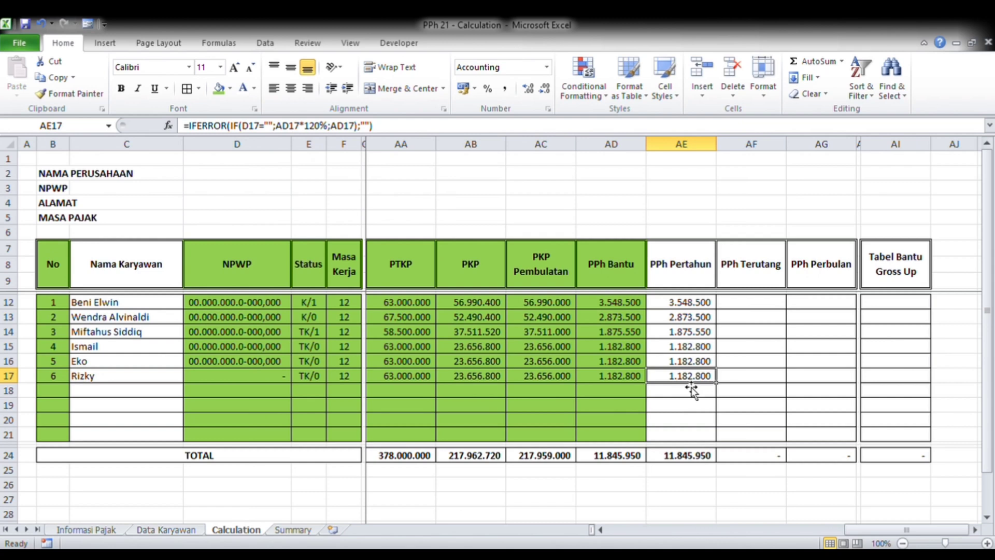
pyautogui.click(266, 129)
pyautogui.press('Right')
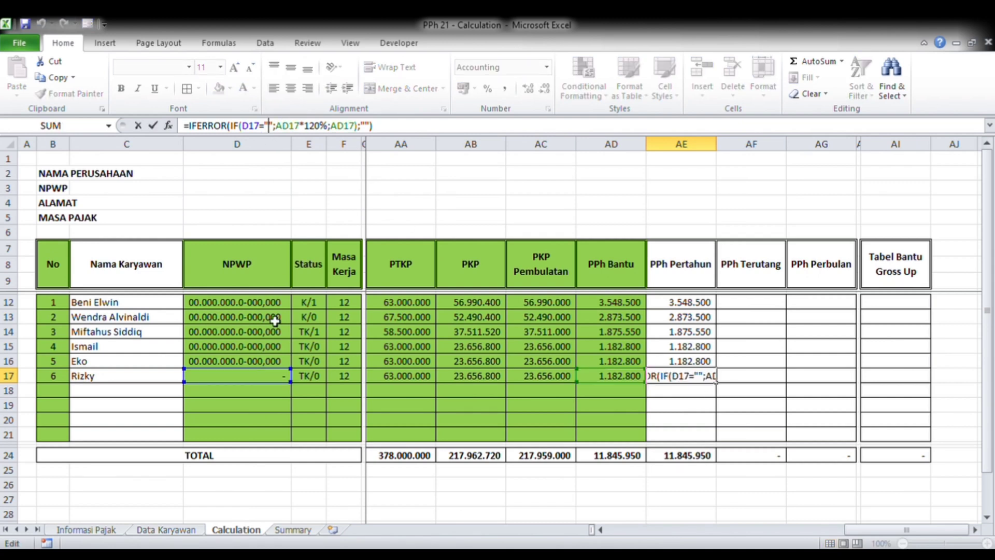
pyautogui.write('-')
pyautogui.press('BackSpace')
pyautogui.write('0')
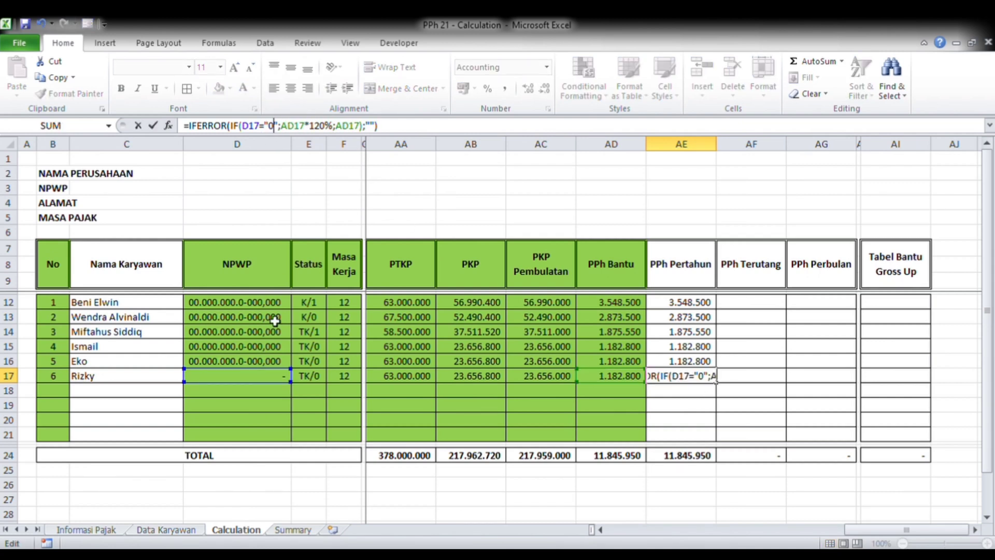
pyautogui.press('BackSpace')
pyautogui.press('Left')
pyautogui.press('BackSpace')
pyautogui.press('Right')
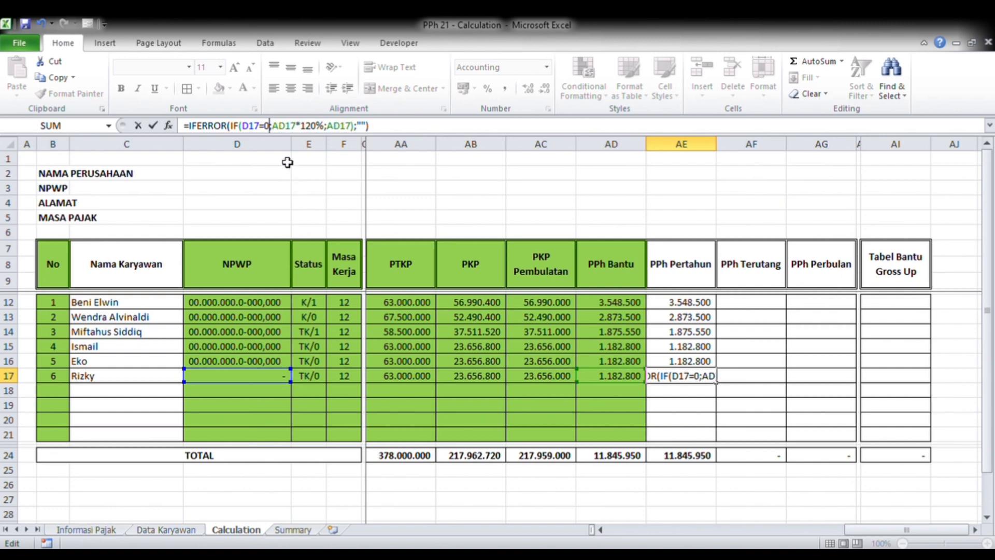
pyautogui.press('BackSpace')
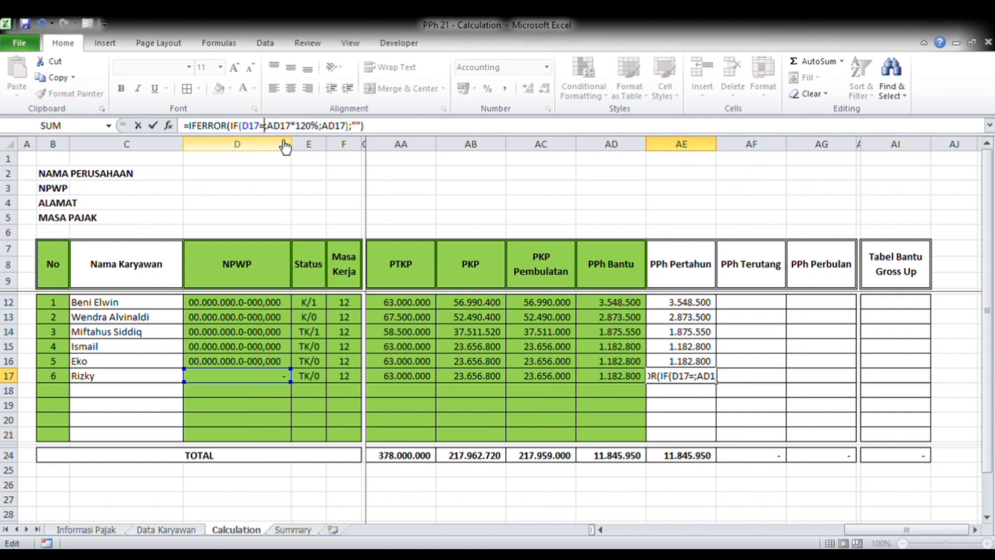
pyautogui.write('0')
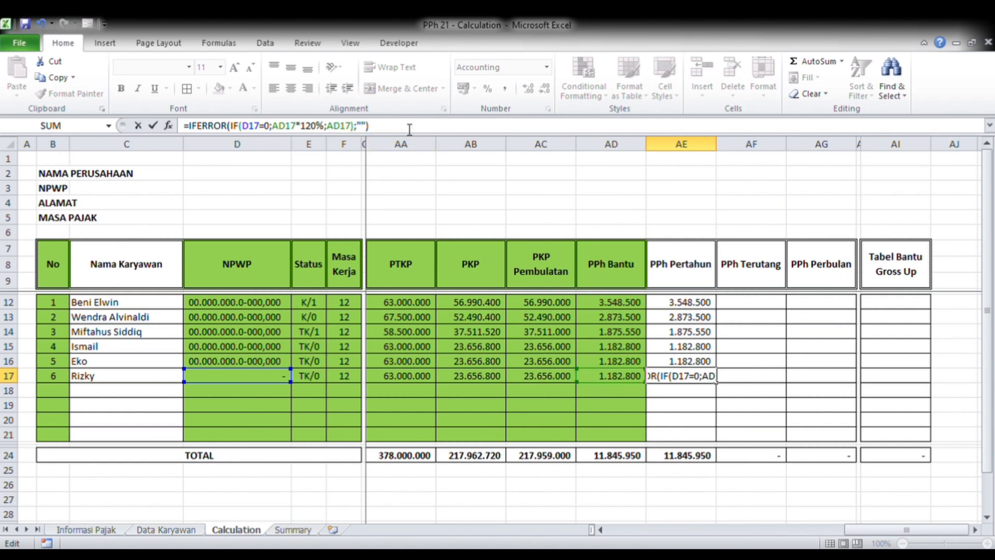
pyautogui.press('Return')
# Copy the corrected PPh Pertahun formula from AE17 up into AE12:AE16.
pyautogui.press('Up')
pyautogui.hotkey('ctrl', 'c')
pyautogui.press('Up')
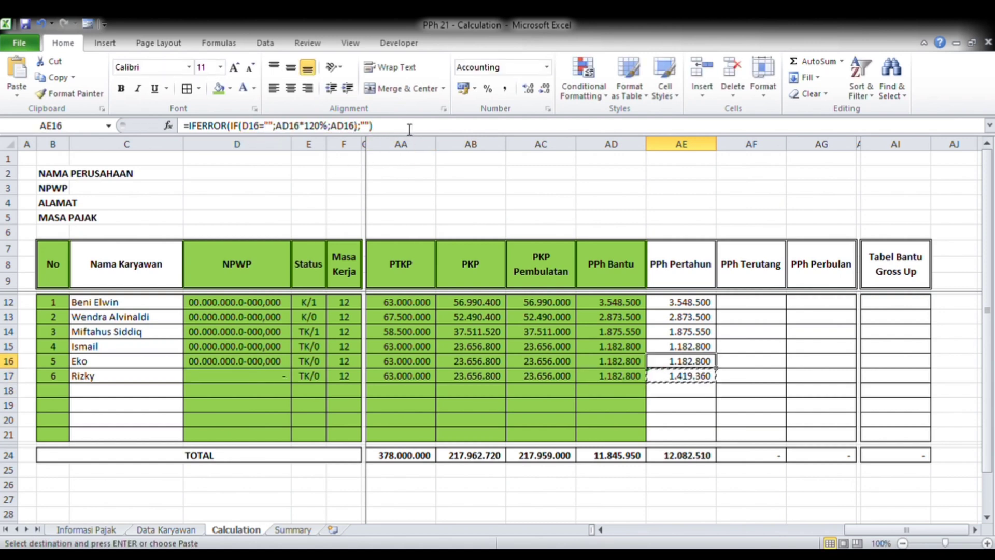
pyautogui.hotkey('shift', 'Up')
pyautogui.hotkey('shift', 'Up')
pyautogui.hotkey('shift', 'Up')
pyautogui.hotkey('shift', 'Up')
pyautogui.hotkey('ctrl', 'v')
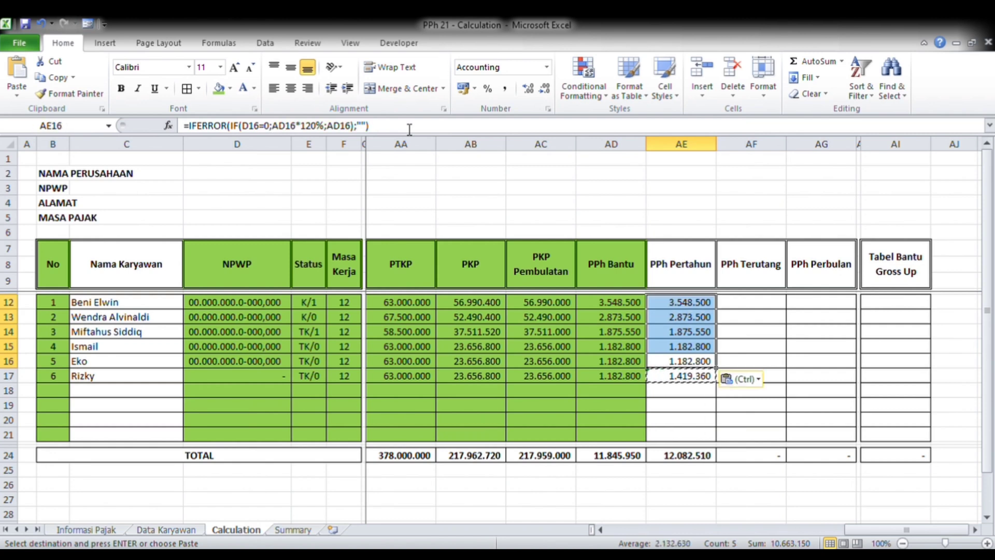
# Paste the corrected PPh Pertahun formula across AE12:AE21, and check row 17 against its PPh Bantu value.
pyautogui.press('Up')
pyautogui.press('Up')
pyautogui.press('Up')
pyautogui.press('Up')
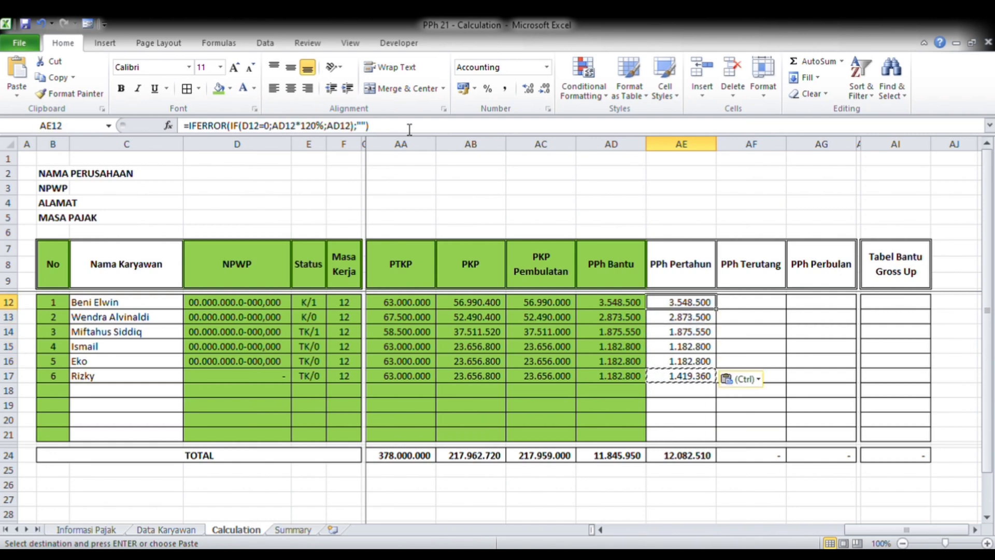
pyautogui.hotkey('shift', 'Down')
pyautogui.hotkey('shift', 'Down')
pyautogui.hotkey('shift', 'Down')
pyautogui.hotkey('shift', 'Down')
pyautogui.hotkey('shift', 'Down')
pyautogui.hotkey('shift', 'Down')
pyautogui.hotkey('shift', 'Down')
pyautogui.hotkey('shift', 'Down')
pyautogui.hotkey('shift', 'Down')
pyautogui.hotkey('ctrl', 'v')
pyautogui.press('Down')
pyautogui.press('Down')
pyautogui.press('Down')
pyautogui.press('Down')
pyautogui.press('Down')
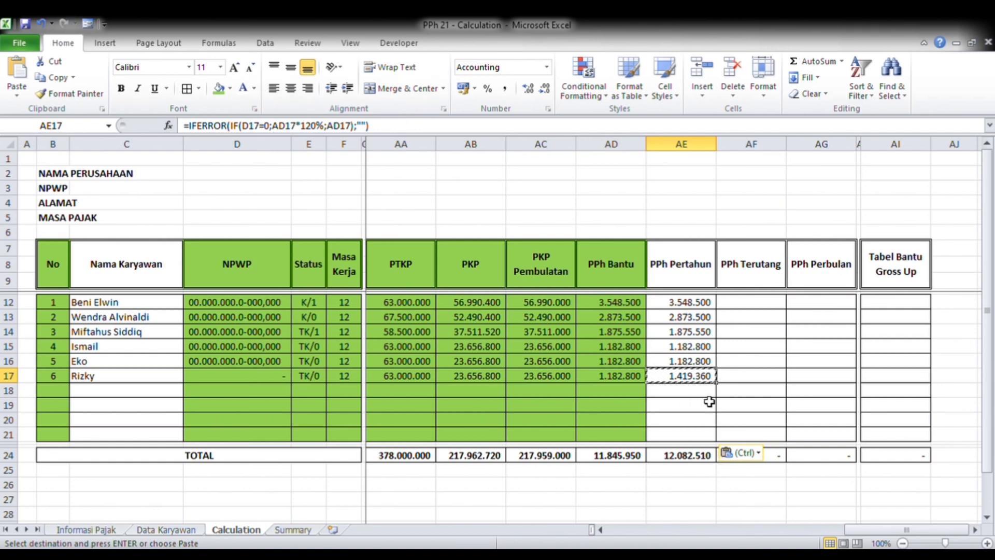
pyautogui.click(621, 374)
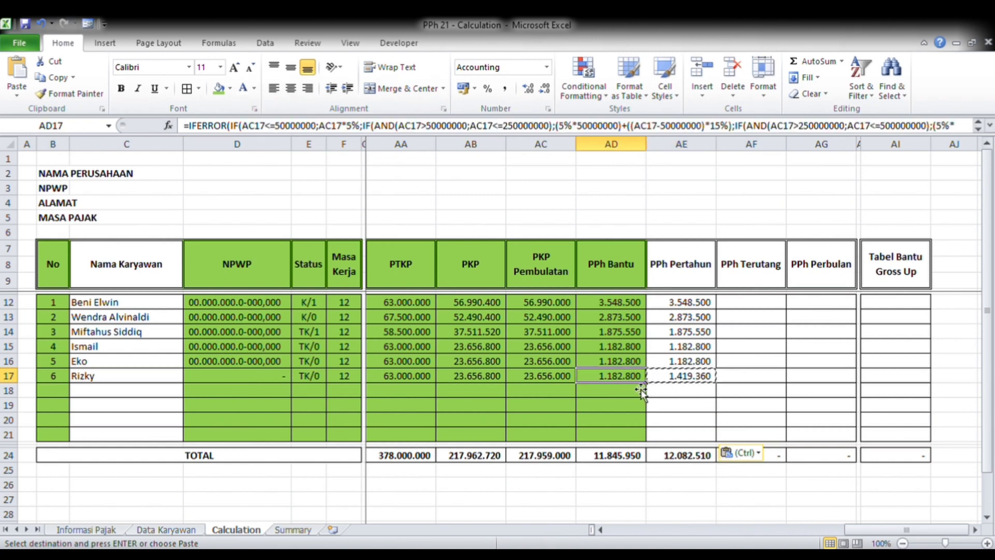
# Verify the 120% rate for row 17 by entering =AD17*120% in AF17 as a temporary check.
pyautogui.click(265, 365)
pyautogui.click(264, 374)
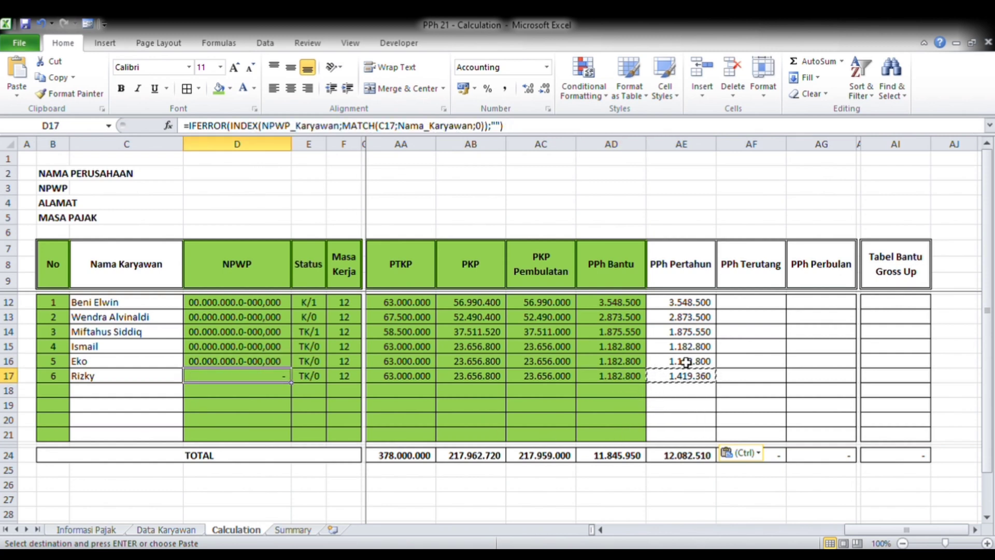
pyautogui.click(750, 382)
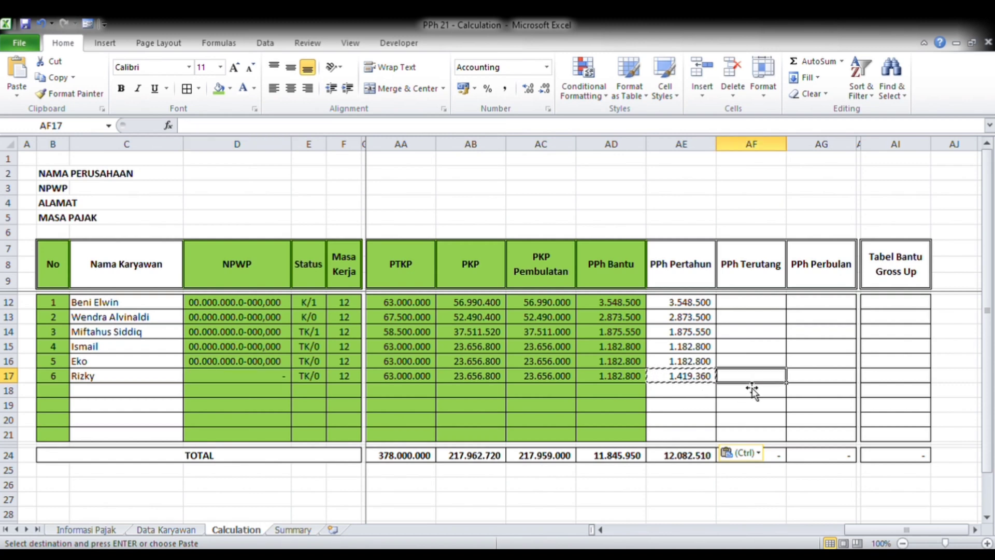
pyautogui.write('=')
pyautogui.click(617, 377)
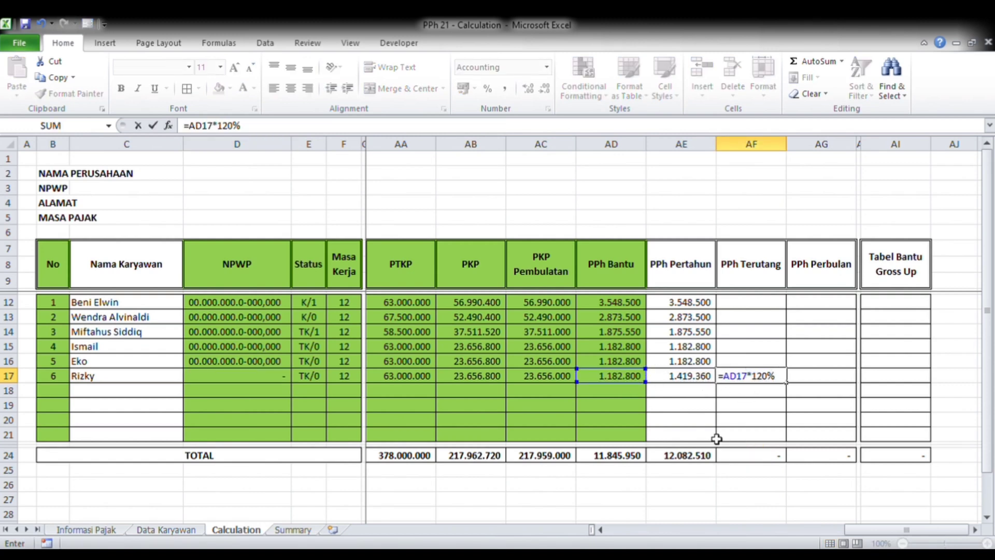
pyautogui.write('*120%')
pyautogui.hotkey('ctrl', 'Return')
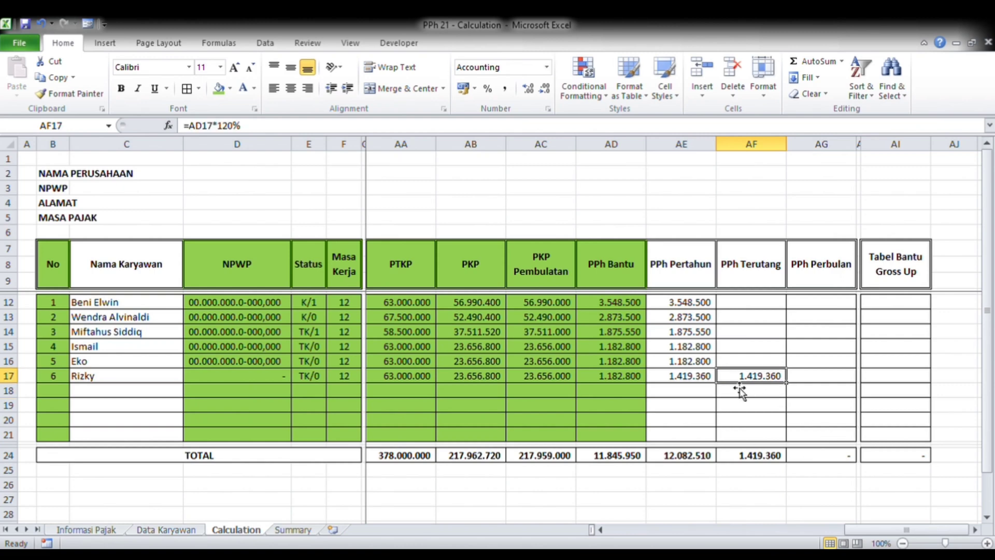
# Clear the temporary check formula from AF17 and look across row 17's calculation columns.
pyautogui.press('Home')
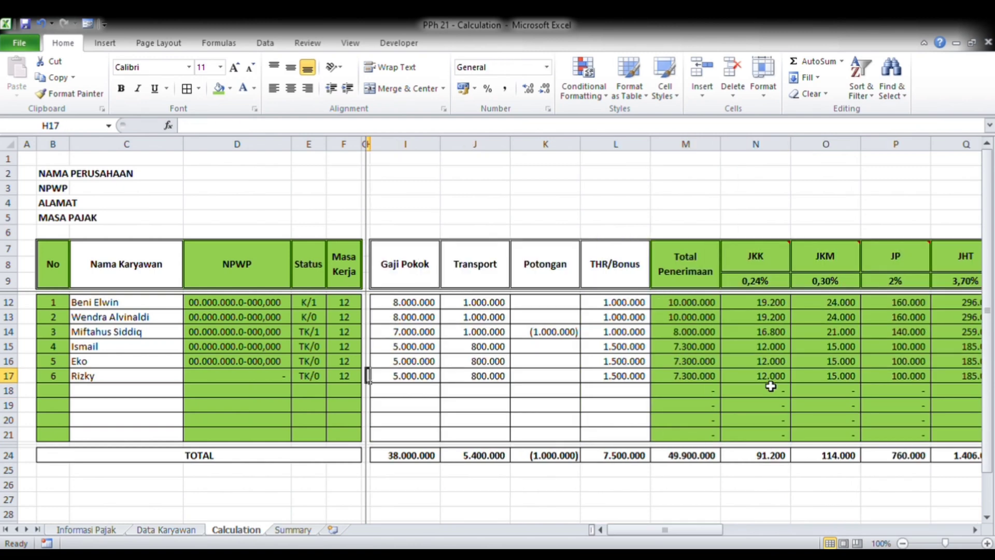
pyautogui.hotkey('ctrl', 'Right')
pyautogui.hotkey('ctrl', 'Right')
pyautogui.hotkey('ctrl', 'Right')
pyautogui.hotkey('ctrl', 'Right')
pyautogui.hotkey('ctrl', 'Right')
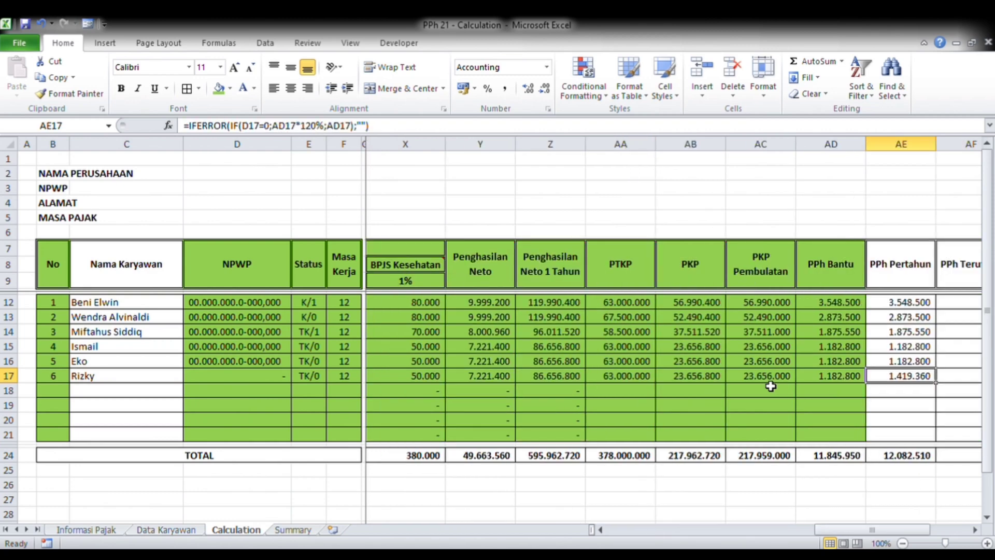
pyautogui.hotkey('ctrl', 'Left')
pyautogui.press('Left')
pyautogui.press('Left')
pyautogui.press('Right')
pyautogui.press('Right')
pyautogui.press('Right')
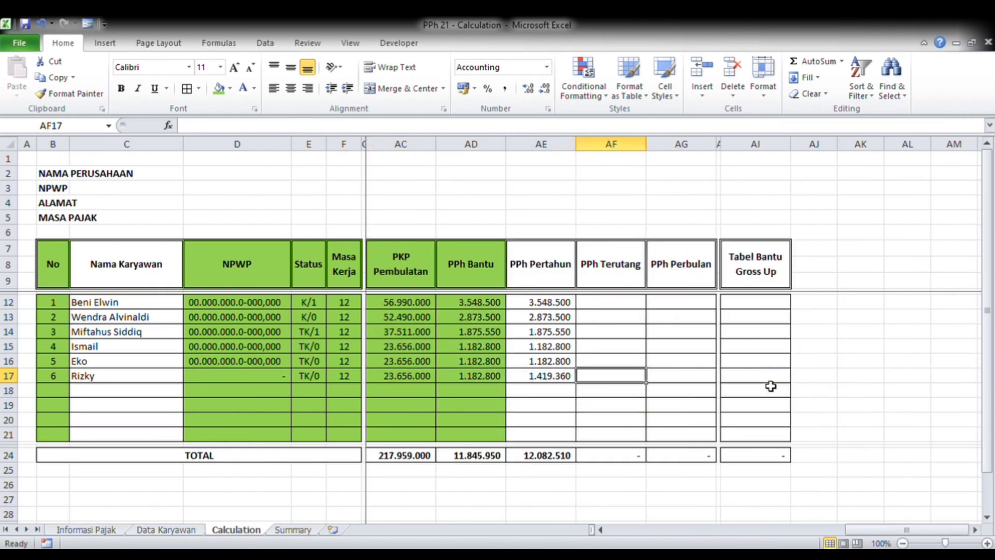
# Clear the NPWP entries in D9:D13 of Data Karyawan and check their effect on PPh Pertahun in Calculation.
pyautogui.click(265, 373)
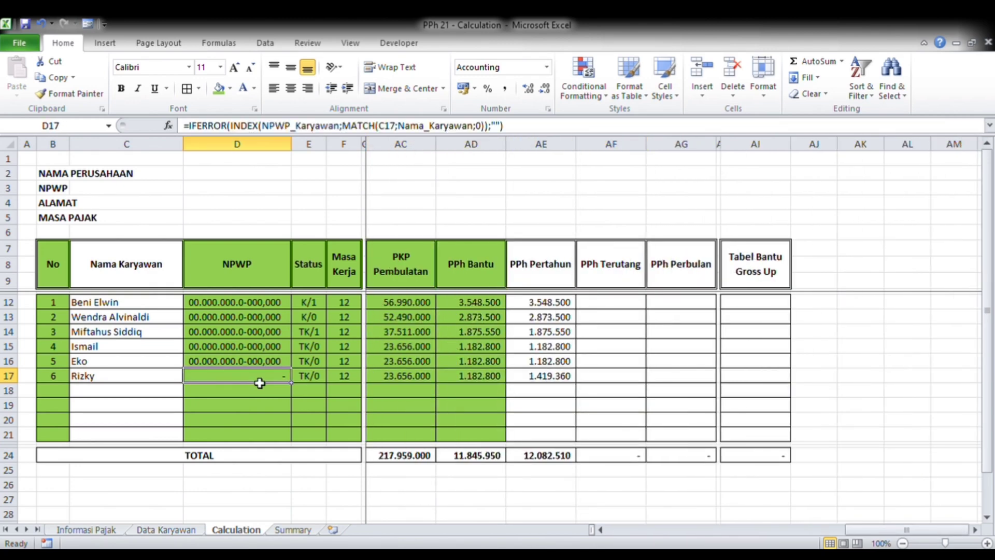
pyautogui.click(170, 531)
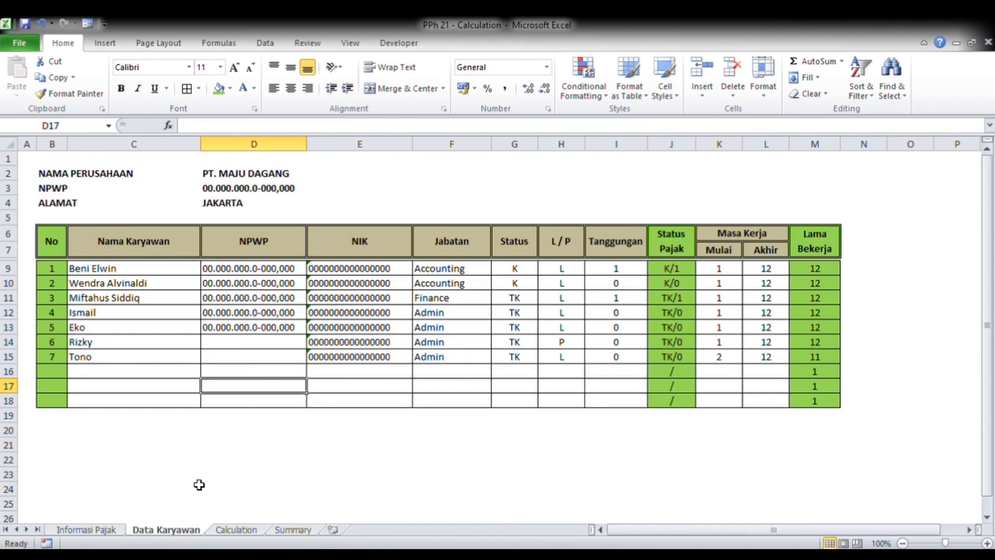
pyautogui.moveTo(257, 268); pyautogui.dragTo(240, 333)
pyautogui.press('Delete')
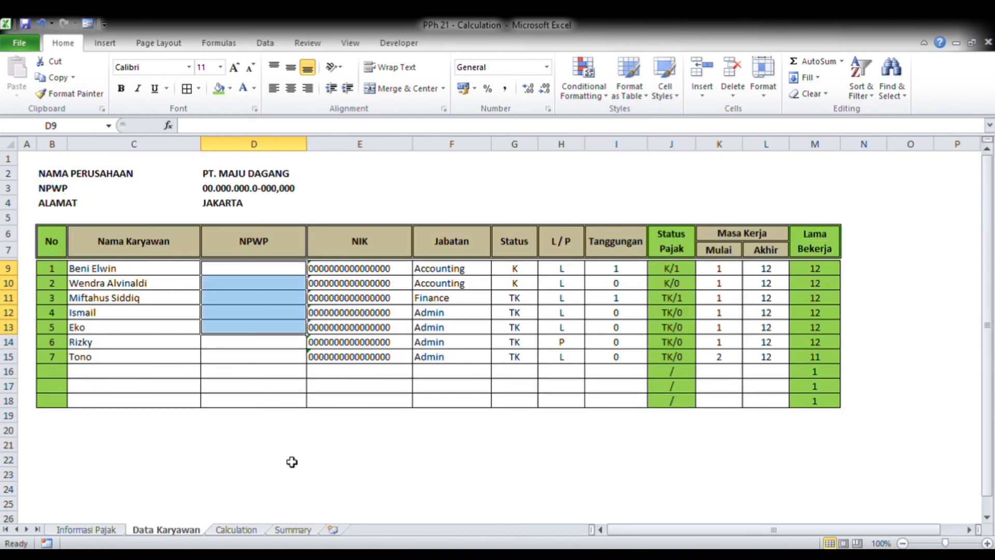
pyautogui.click(228, 530)
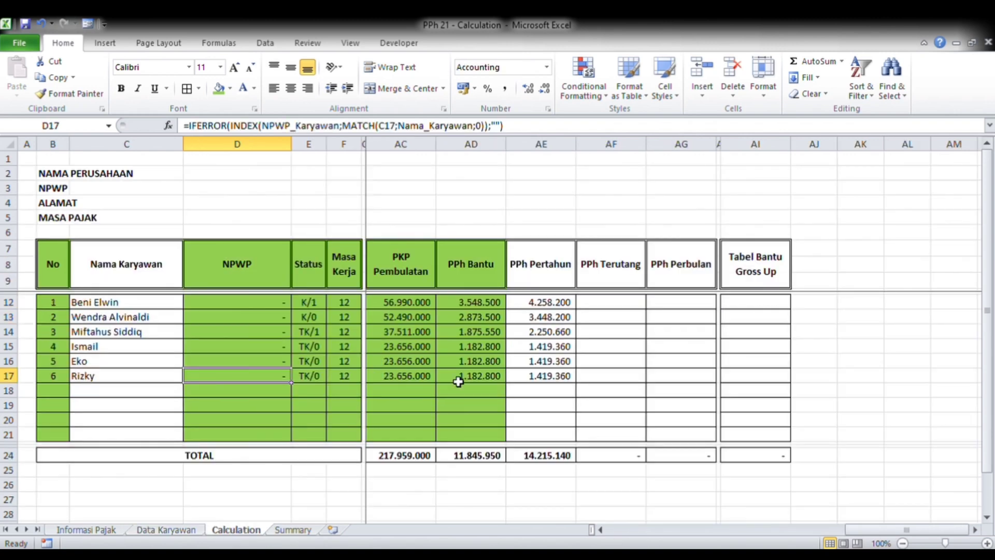
pyautogui.click(547, 303)
pyautogui.click(547, 334)
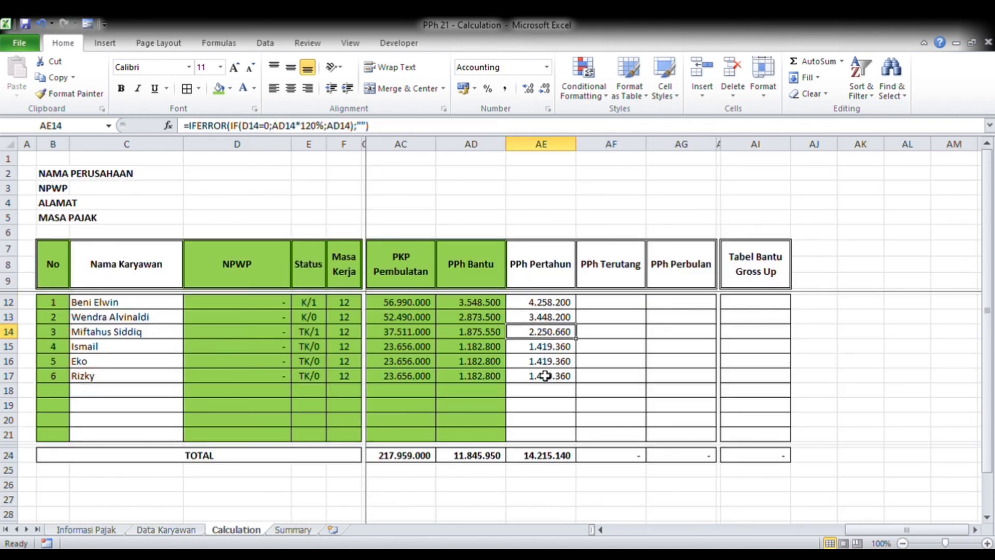
# Copy the company's NPWP from D3 into D9:D14 of Data Karyawan and return to the Calculation sheet.
pyautogui.click(106, 529)
pyautogui.click(169, 530)
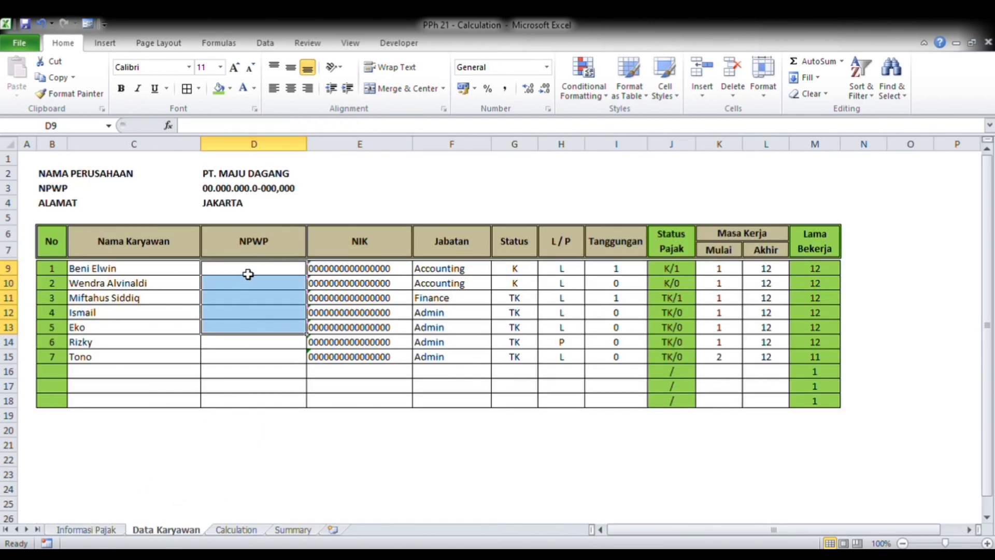
pyautogui.click(254, 188)
pyautogui.hotkey('ctrl', 'c')
pyautogui.click(233, 268)
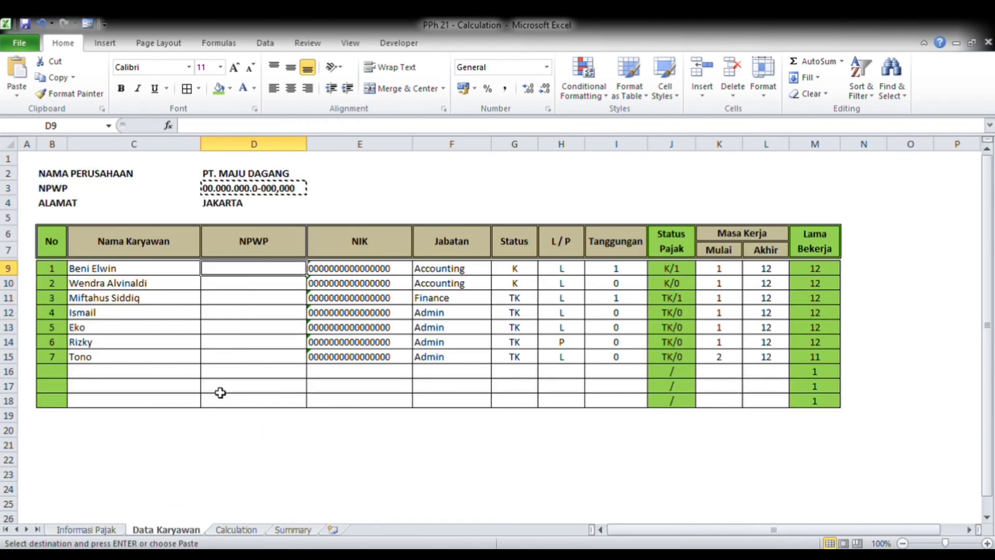
pyautogui.keyDown('shift'); pyautogui.click(235, 346); pyautogui.keyUp('shift')
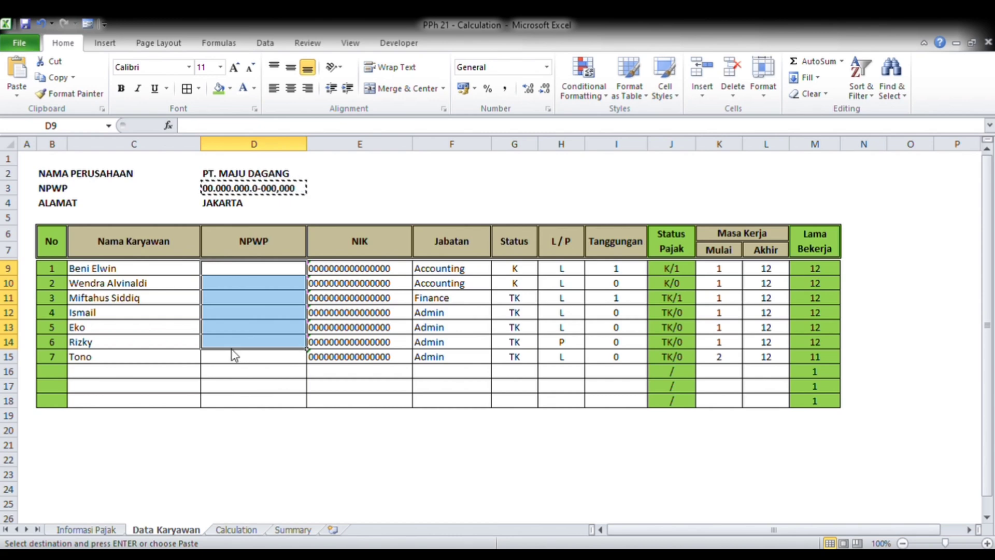
pyautogui.hotkey('ctrl', 'v')
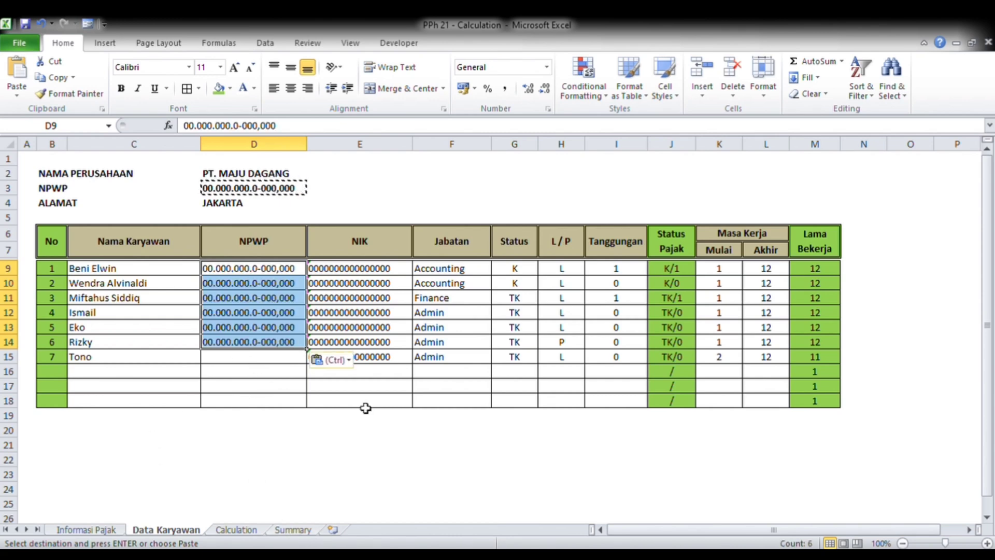
pyautogui.click(232, 530)
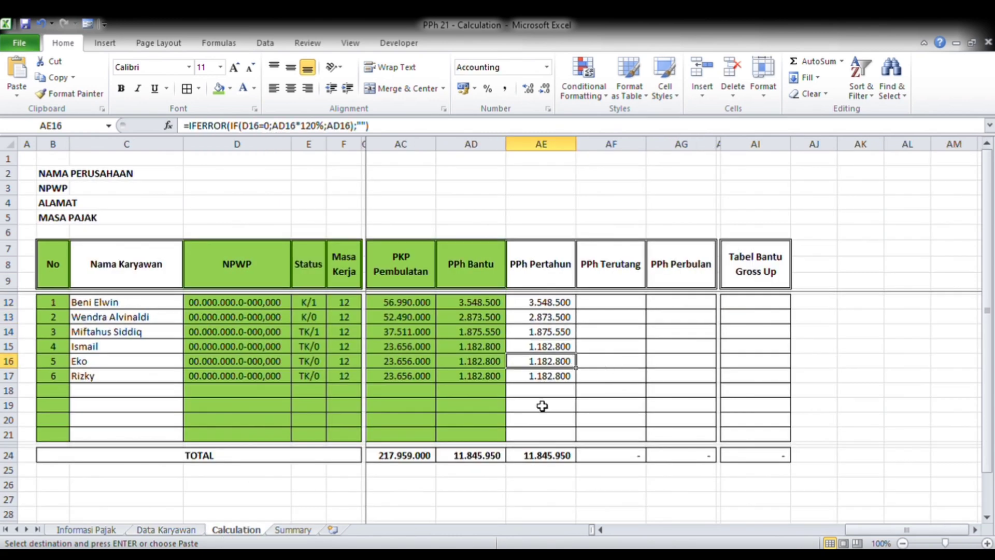
# Enter the PPh Terutang formula =AE12/F12 in AF12.
pyautogui.click(498, 280)
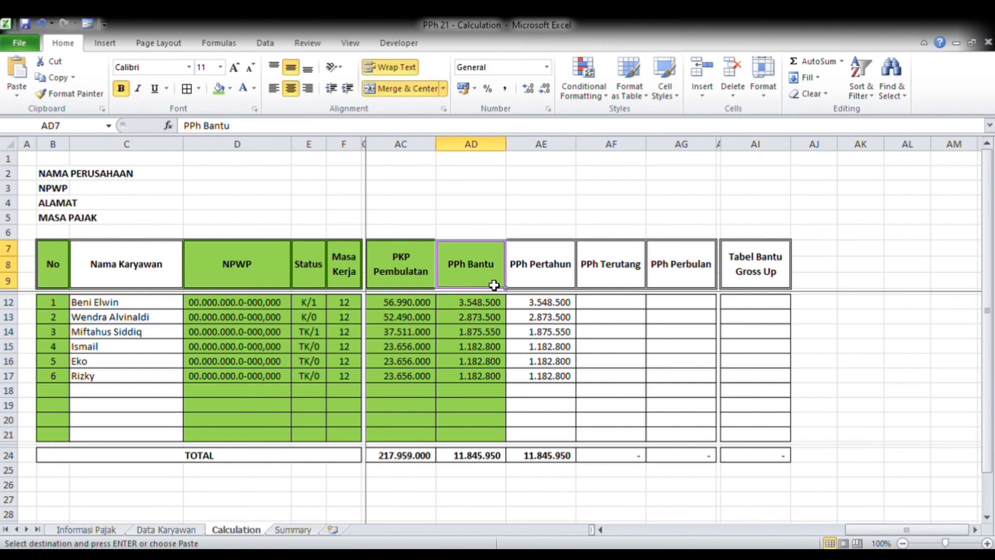
pyautogui.click(632, 308)
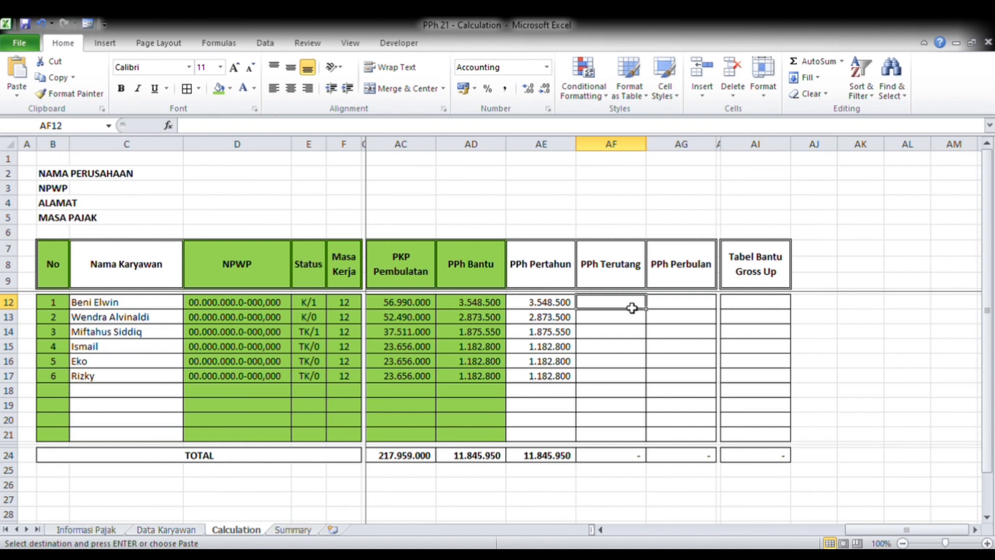
pyautogui.write('=')
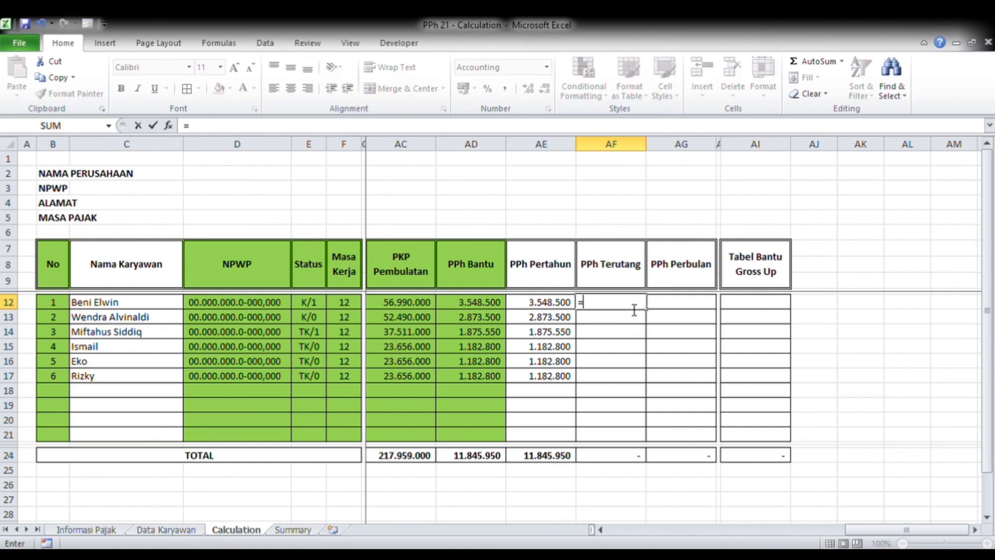
pyautogui.press('Left')
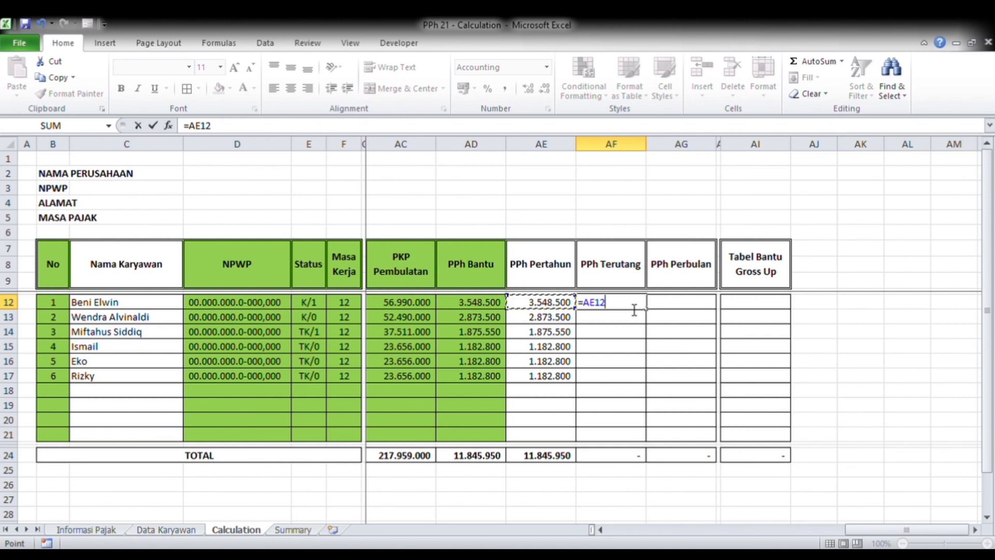
pyautogui.write('/')
pyautogui.click(344, 303)
pyautogui.press('Return')
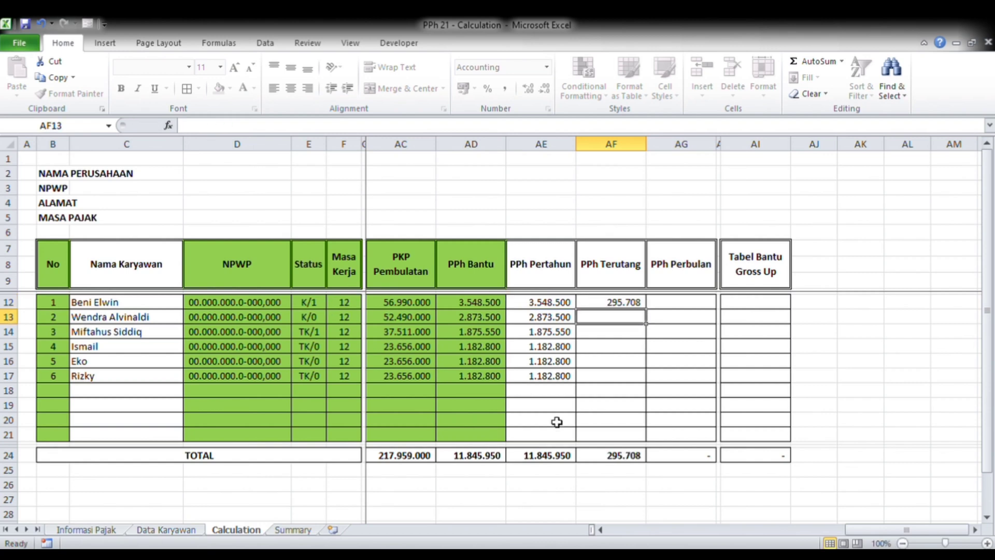
# Copy the =AE12/F12 formula from AF12 down to AF13:AF21.
pyautogui.press('Up')
pyautogui.hotkey('ctrl', 'c')
pyautogui.press('Down')
pyautogui.hotkey('shift', 'Down')
pyautogui.hotkey('shift', 'Down')
pyautogui.hotkey('shift', 'Down')
pyautogui.hotkey('shift', 'Down')
pyautogui.hotkey('shift', 'Down')
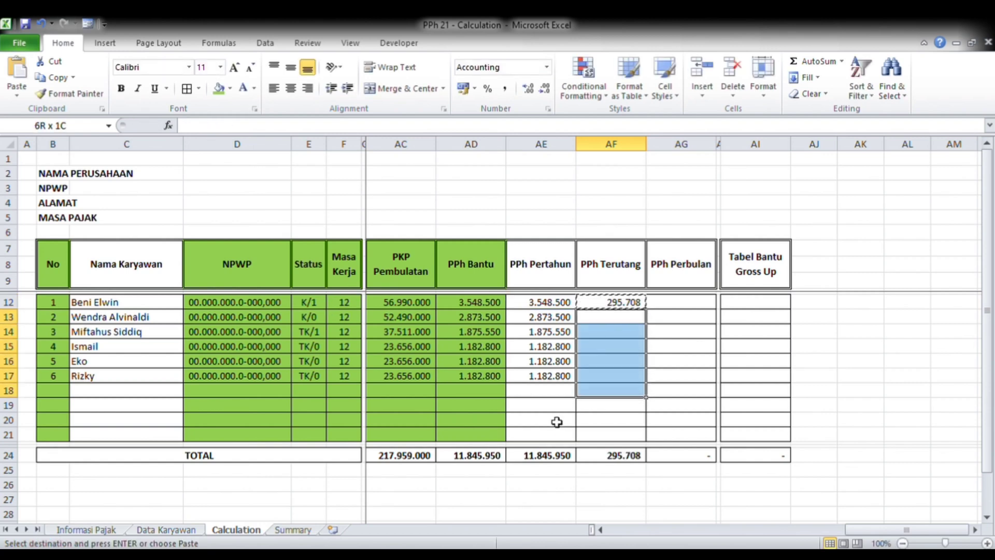
pyautogui.hotkey('shift', 'Down')
pyautogui.hotkey('shift', 'Down')
pyautogui.hotkey('shift', 'Down')
pyautogui.hotkey('ctrl', 'v')
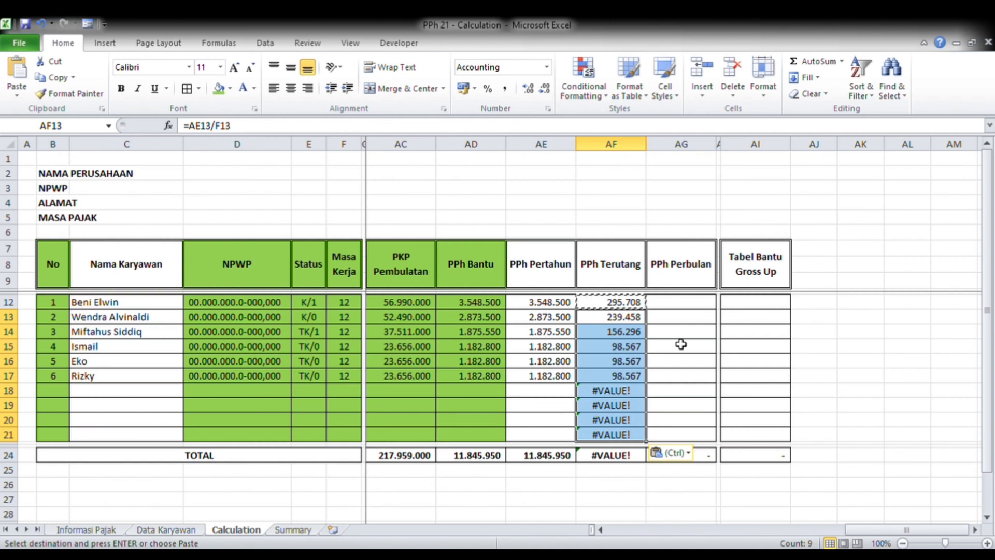
# Clear the PPh Terutang formulas from AF12:AF21.
pyautogui.click(612, 305)
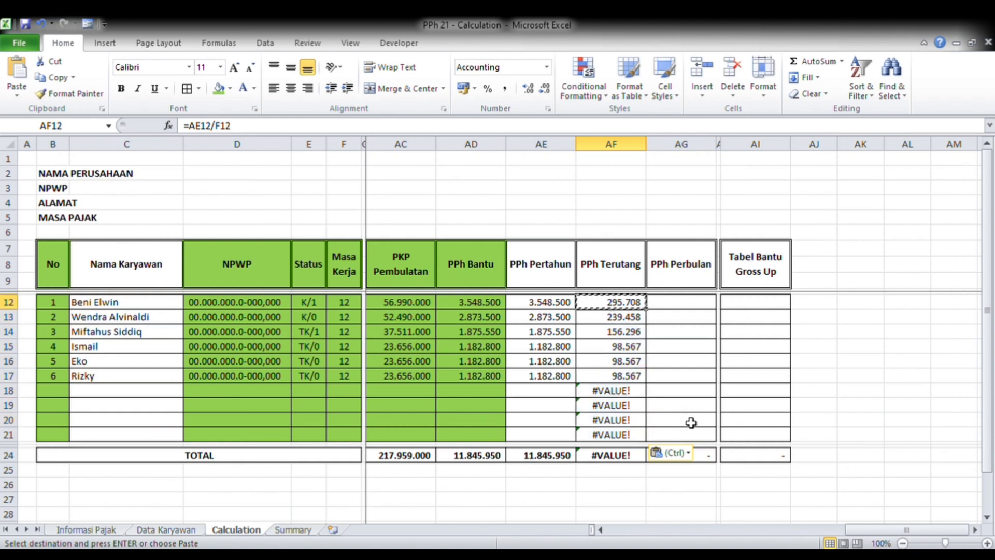
pyautogui.hotkey('ctrl', 'shift', 'Down')
pyautogui.press('Delete')
pyautogui.hotkey('ctrl', 'shift', 'Up')
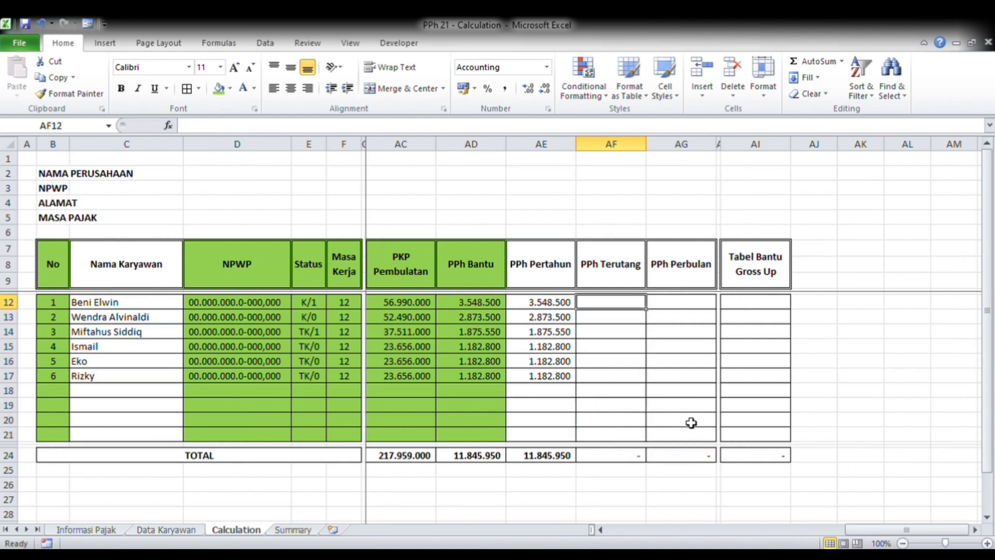
# Enter =AE12*F12/12 in AF12 to calculate PPh Terutang from the annual tax and Masa Kerja.
pyautogui.write('=')
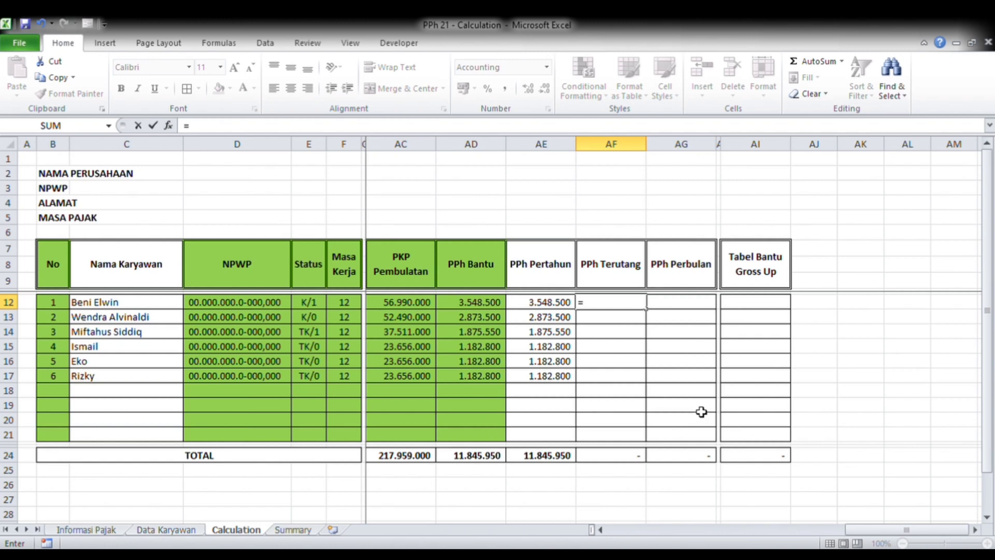
pyautogui.click(546, 309)
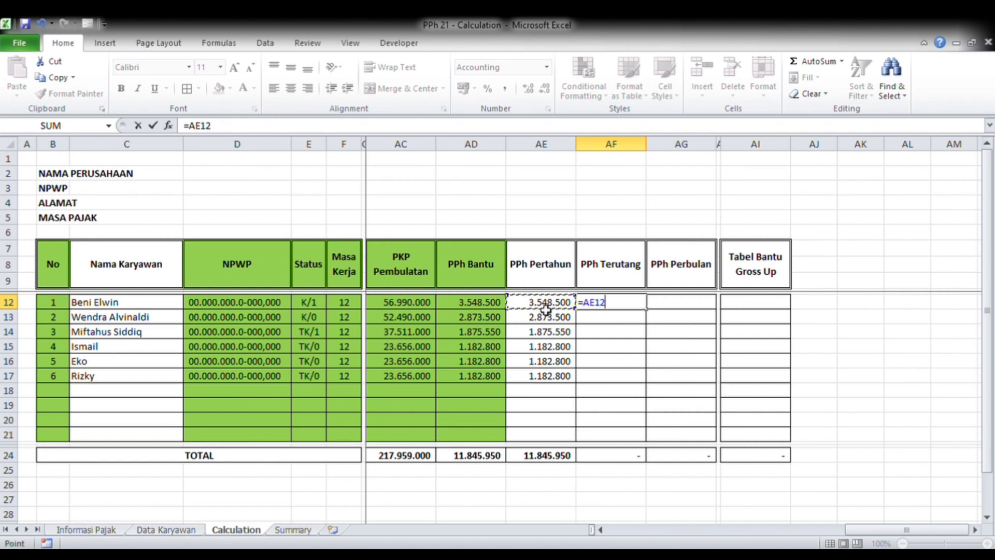
pyautogui.write('*')
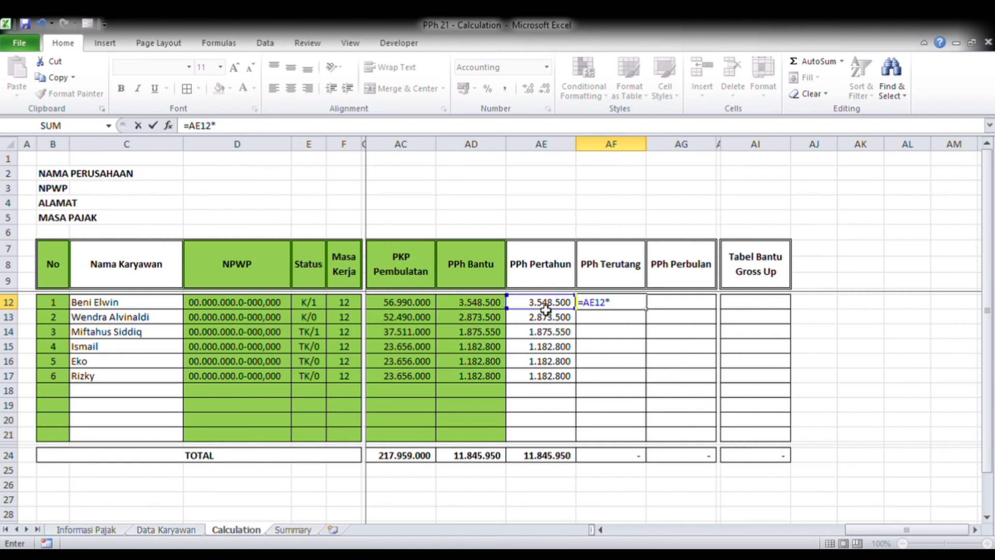
pyautogui.click(348, 304)
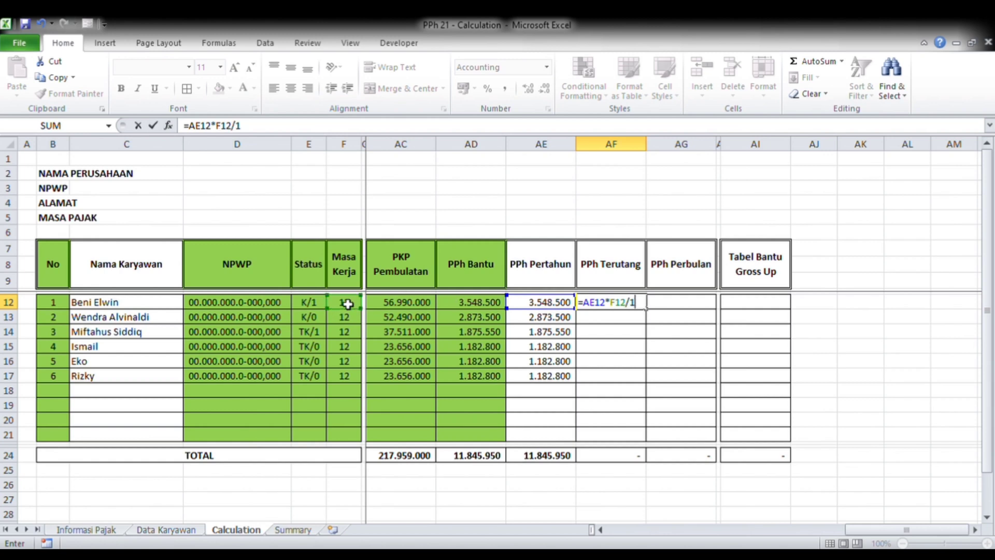
pyautogui.write('/12')
pyautogui.press('Return')
# Copy the PPh Terutang formula from AF12 down to AF13:AF21.
pyautogui.press('Up')
pyautogui.hotkey('ctrl', 'c')
pyautogui.press('Down')
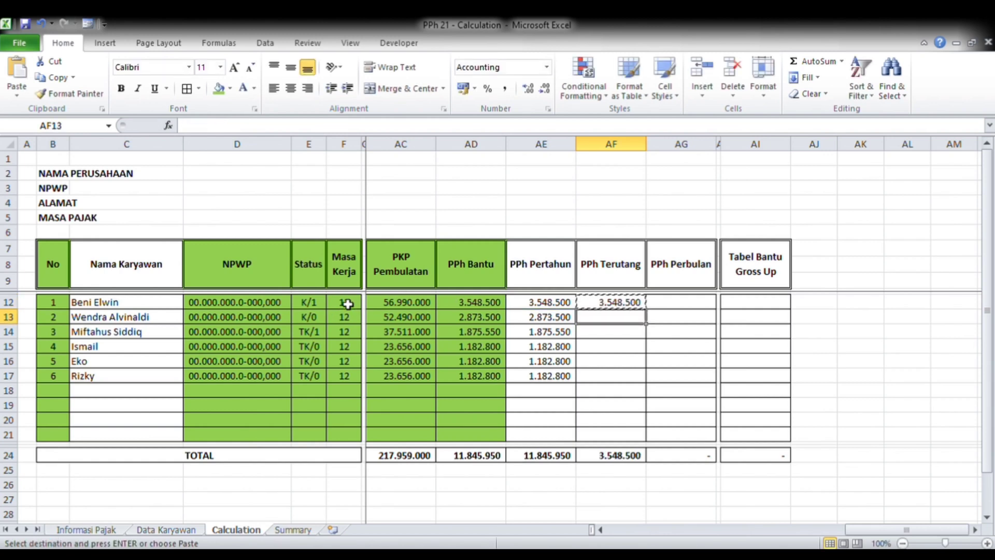
pyautogui.hotkey('shift', 'Down')
pyautogui.hotkey('shift', 'Down')
pyautogui.hotkey('shift', 'Down')
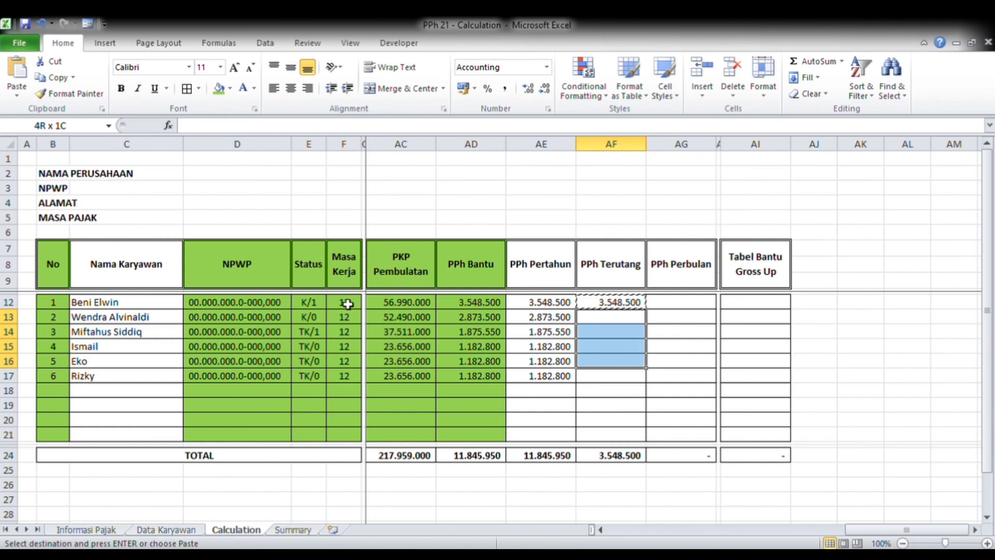
pyautogui.hotkey('shift', 'Down')
pyautogui.hotkey('shift', 'Down')
pyautogui.hotkey('shift', 'Down')
pyautogui.hotkey('shift', 'Down')
pyautogui.hotkey('shift', 'Down')
pyautogui.hotkey('ctrl', 'v')
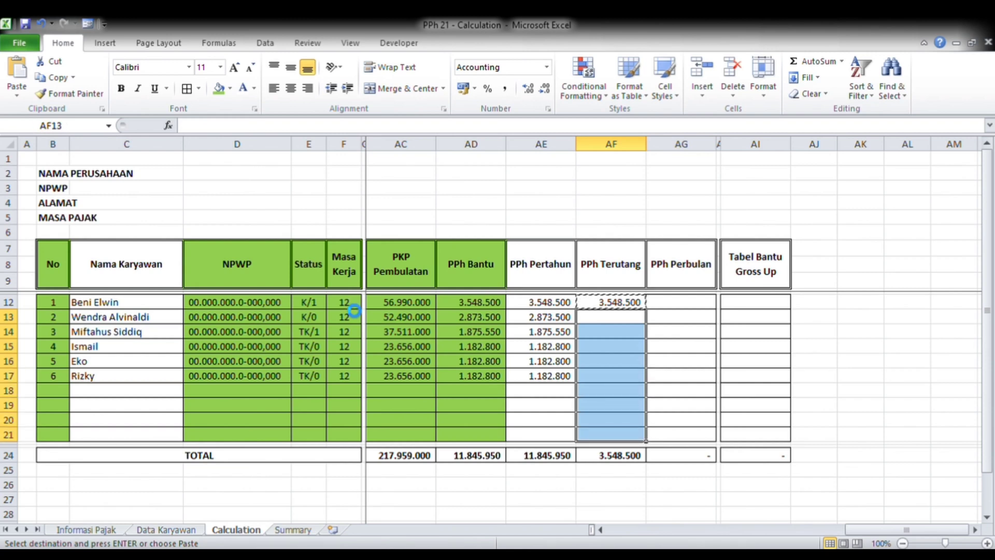
# Wrap the PPh Terutang formula in AF12 with an error check, making it =IFERROR(AE12*F12/12;"").
pyautogui.click(596, 293)
pyautogui.click(591, 306)
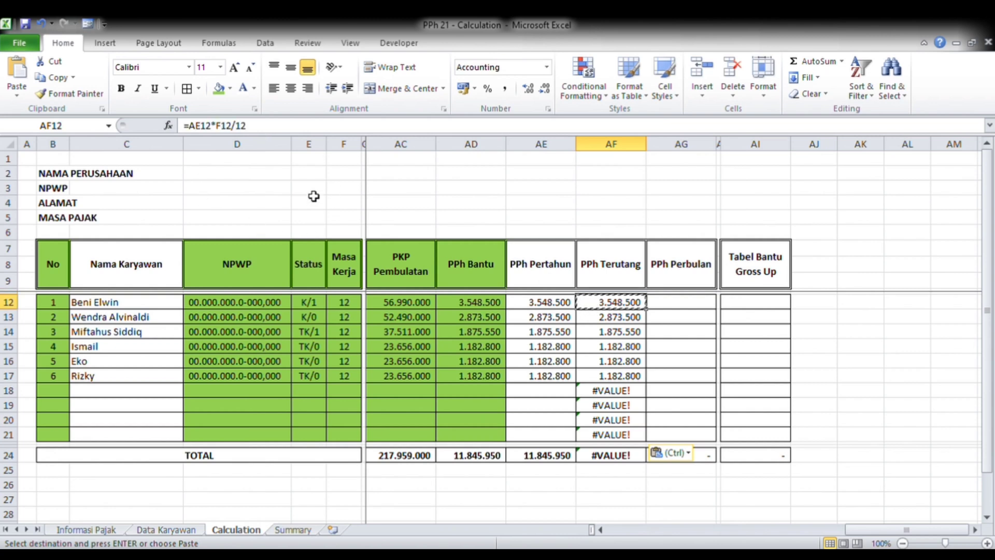
pyautogui.click(189, 125)
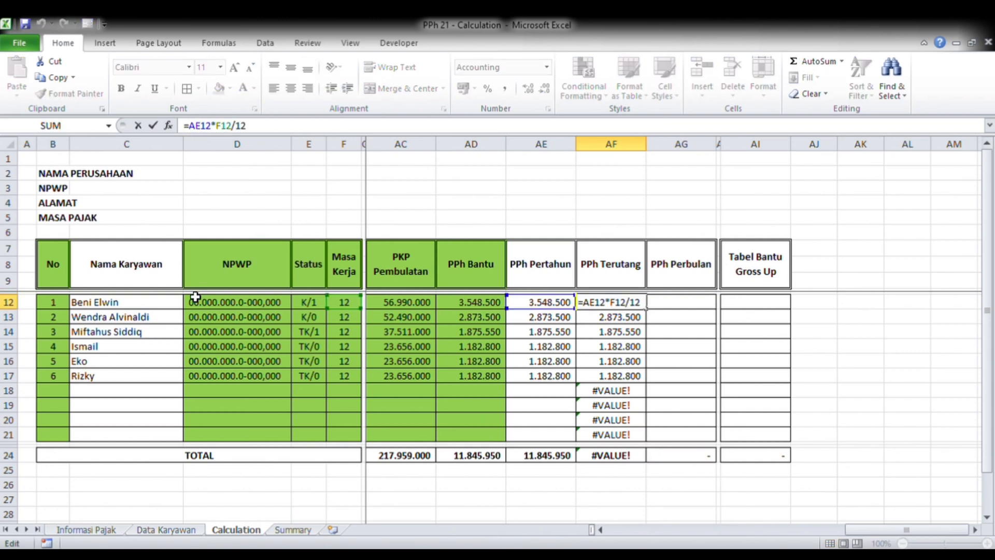
pyautogui.write('IFERROR(')
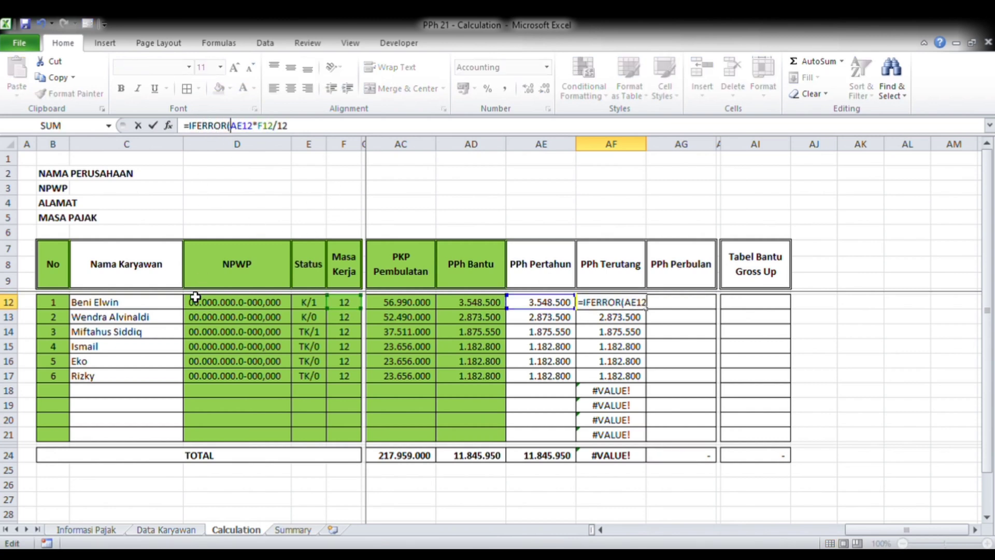
pyautogui.press('End')
pyautogui.write(';"')
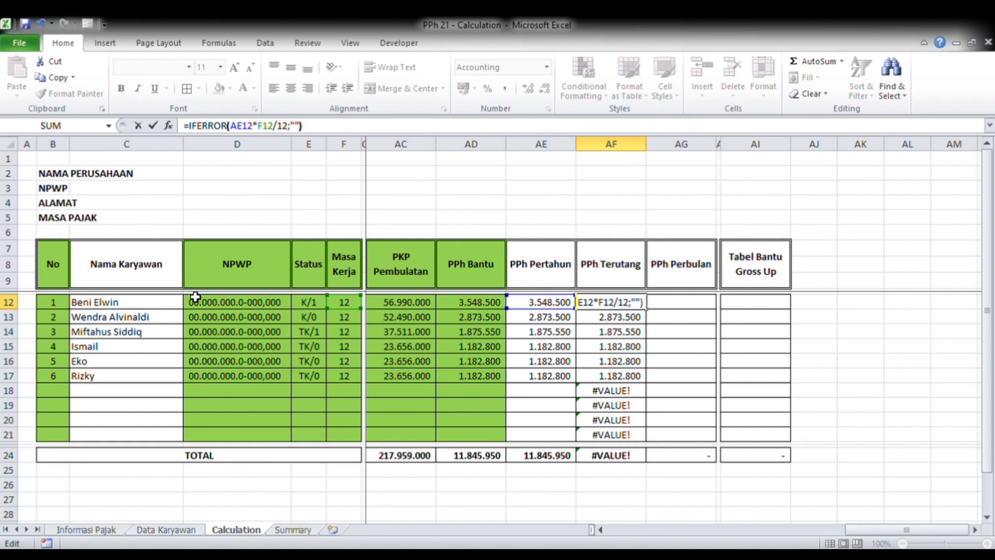
pyautogui.write('")')
pyautogui.hotkey('ctrl', 'Return')
# Copy the error-checked PPh Terutang formula from AF12 down to AF13:AF21.
pyautogui.hotkey('ctrl', 'c')
pyautogui.press('Down')
pyautogui.hotkey('ctrl', 'shift', 'Down')
pyautogui.hotkey('ctrl', 'v')
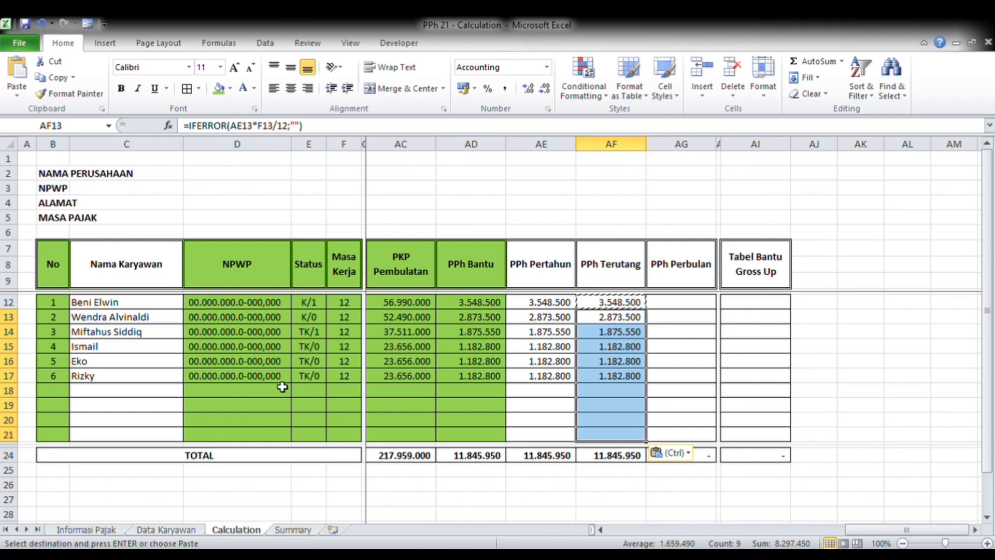
# Set the Masa Kerja of employee 6 in F17 to 10 as a test of the tax formula.
pyautogui.click(343, 376)
pyautogui.write('1')
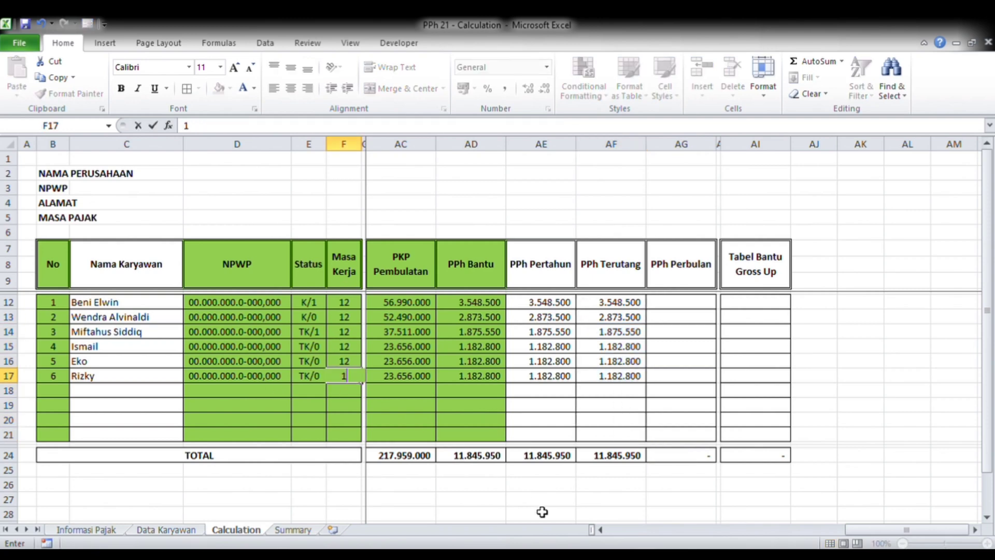
pyautogui.write('0')
pyautogui.press('Return')
# Examine how PPh Terutang in row 17 relates to PPh Pertahun and the shortened Masa Kerja.
pyautogui.press('Up')
pyautogui.press('Right')
pyautogui.press('Right')
pyautogui.press('Right')
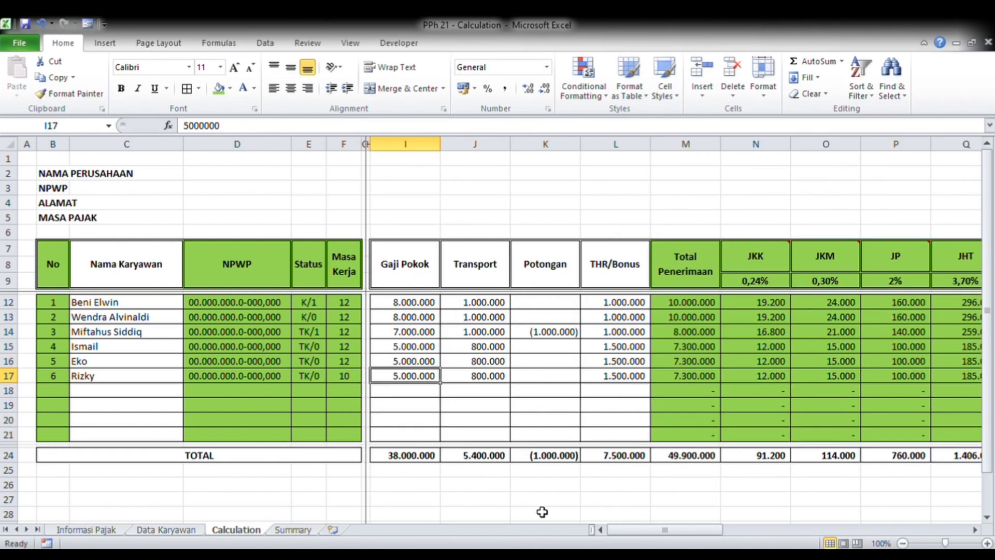
pyautogui.press('Right')
pyautogui.press('Right')
pyautogui.press('Right')
pyautogui.press('Right')
pyautogui.press('Right')
pyautogui.press('Right')
pyautogui.press('Right')
pyautogui.press('Right')
pyautogui.press('Right')
pyautogui.press('Right')
pyautogui.press('Right')
pyautogui.press('Right')
pyautogui.press('Right')
pyautogui.press('Right')
pyautogui.press('Right')
pyautogui.press('Right')
pyautogui.press('Right')
pyautogui.press('Right')
pyautogui.press('Right')
pyautogui.press('Right')
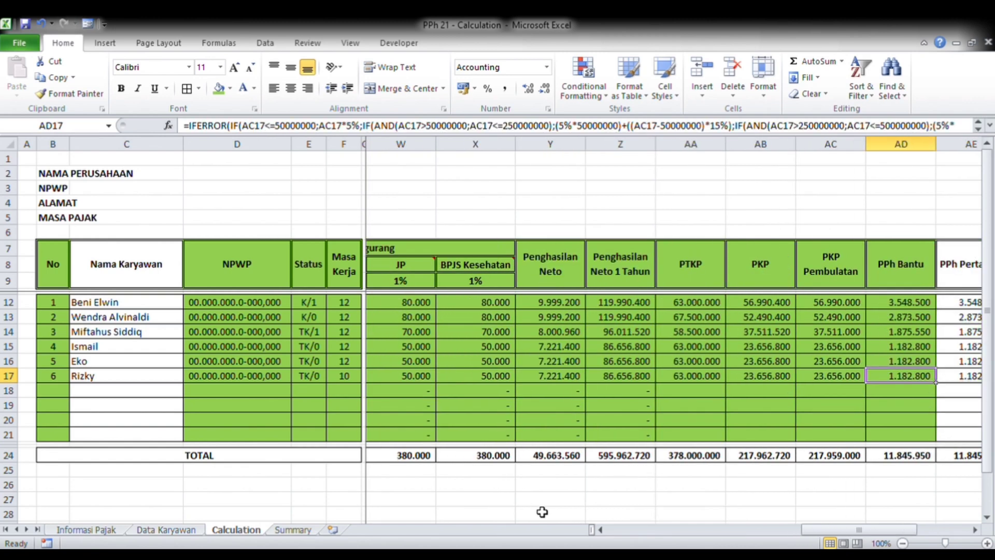
pyautogui.press('Right')
pyautogui.press('Left')
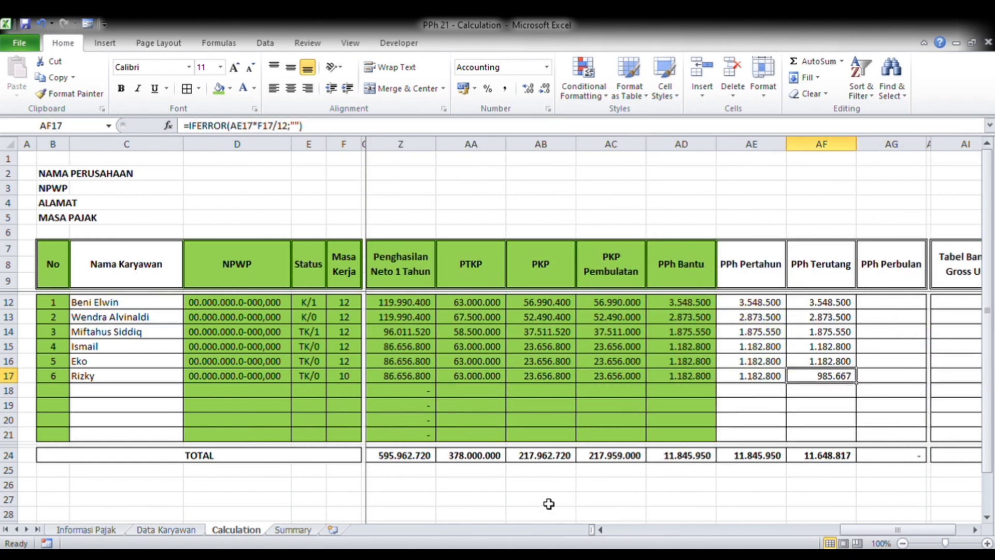
pyautogui.press('Right')
pyautogui.press('Right')
pyautogui.press('Right')
pyautogui.press('Right')
pyautogui.press('Right')
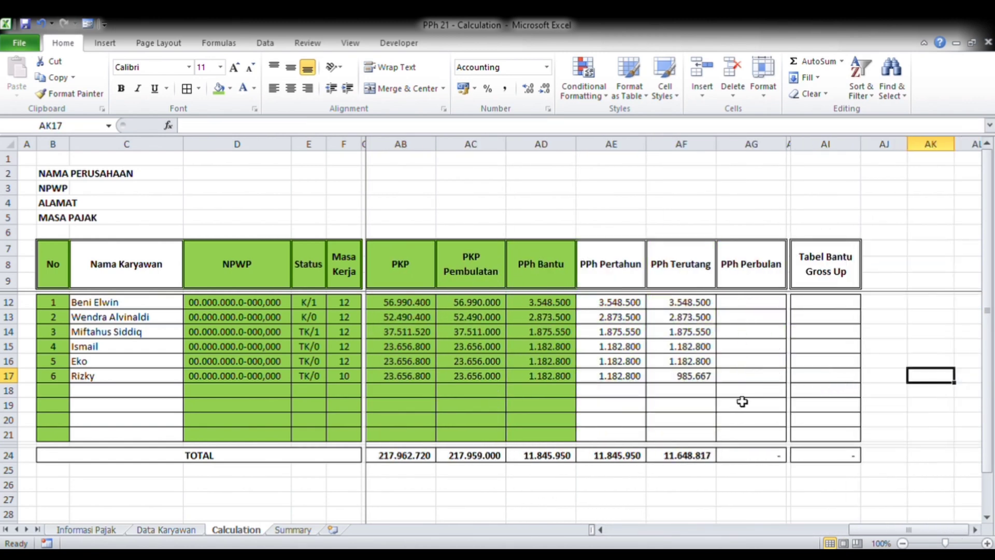
pyautogui.click(694, 376)
pyautogui.click(601, 381)
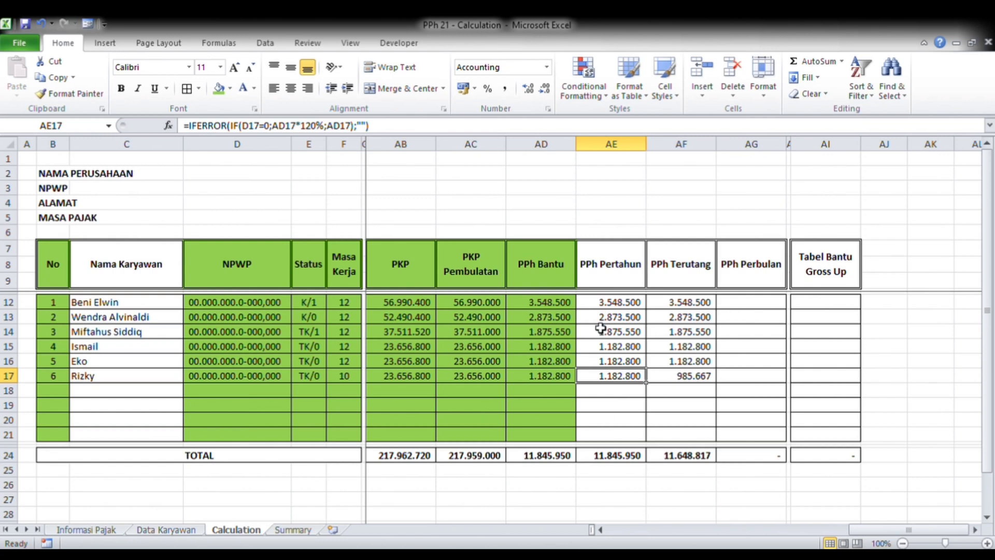
pyautogui.click(356, 379)
pyautogui.click(674, 379)
pyautogui.click(748, 375)
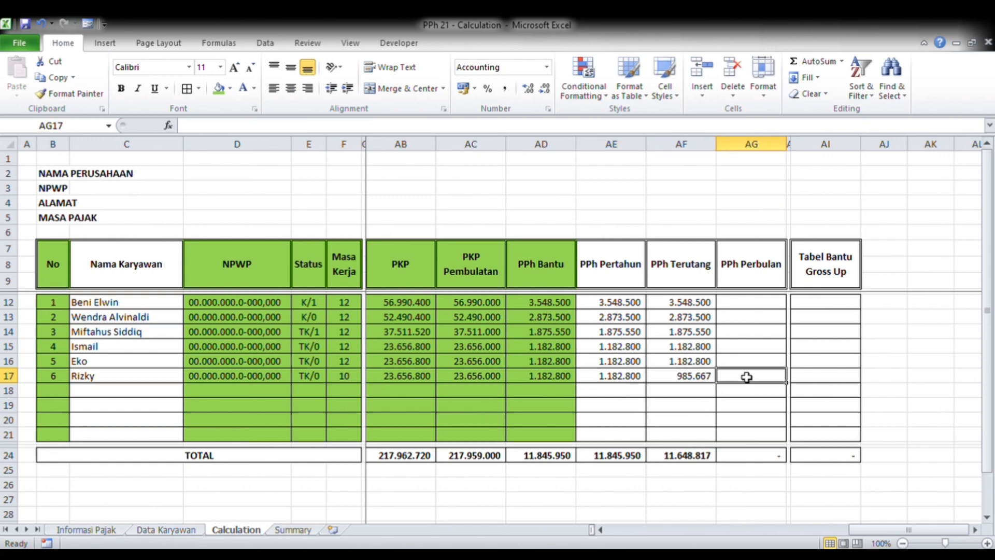
# Enter =AF12/F12 in AG12 to calculate PPh Perbulan from PPh Terutang and Masa Kerja.
pyautogui.click(751, 292)
pyautogui.press('Down')
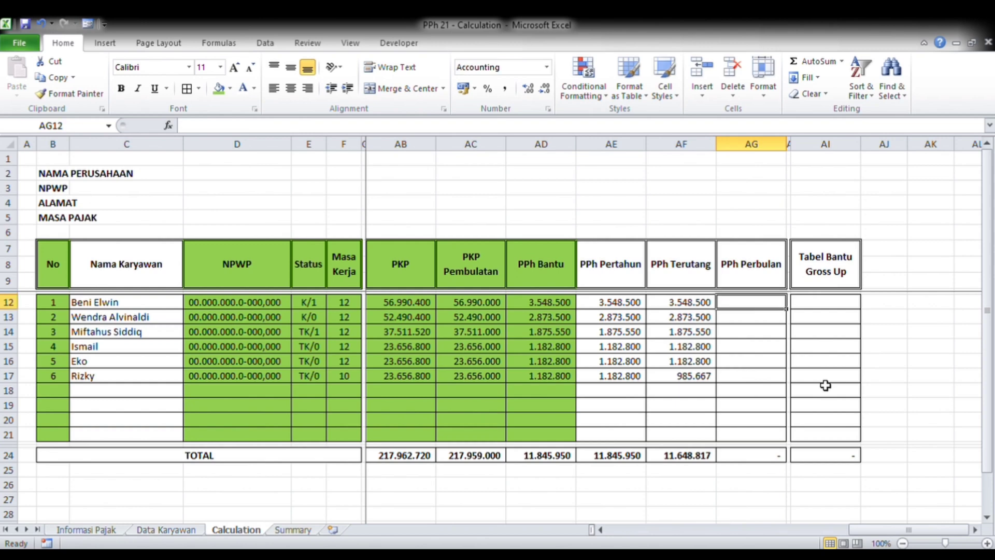
pyautogui.write('=')
pyautogui.press('Left')
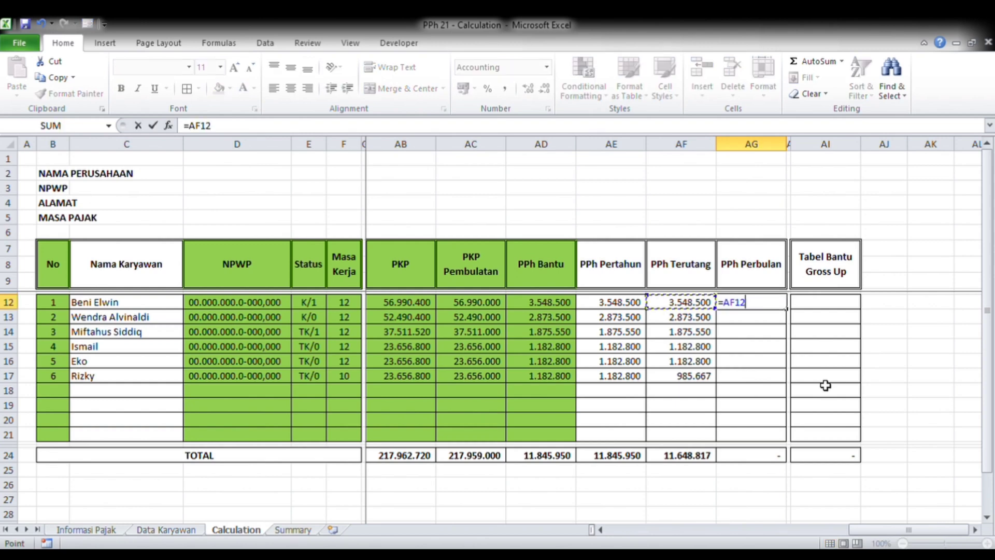
pyautogui.write('/')
pyautogui.press('Left')
pyautogui.press('Left')
pyautogui.press('Left')
pyautogui.press('Left')
pyautogui.press('Left')
pyautogui.press('Left')
pyautogui.press('Left')
pyautogui.press('Left')
pyautogui.press('Left')
pyautogui.press('Left')
pyautogui.press('Left')
pyautogui.press('Left')
pyautogui.press('Left')
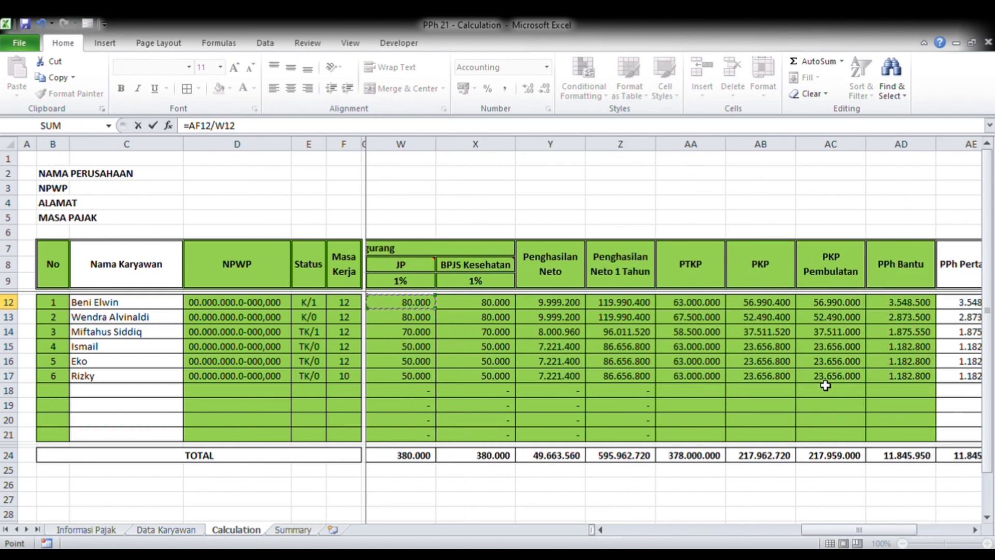
pyautogui.press('Left')
pyautogui.press('Left')
pyautogui.press('Left')
pyautogui.press('Left')
pyautogui.press('Left')
pyautogui.press('Left')
pyautogui.press('Left')
pyautogui.press('Left')
pyautogui.press('Left')
pyautogui.press('Left')
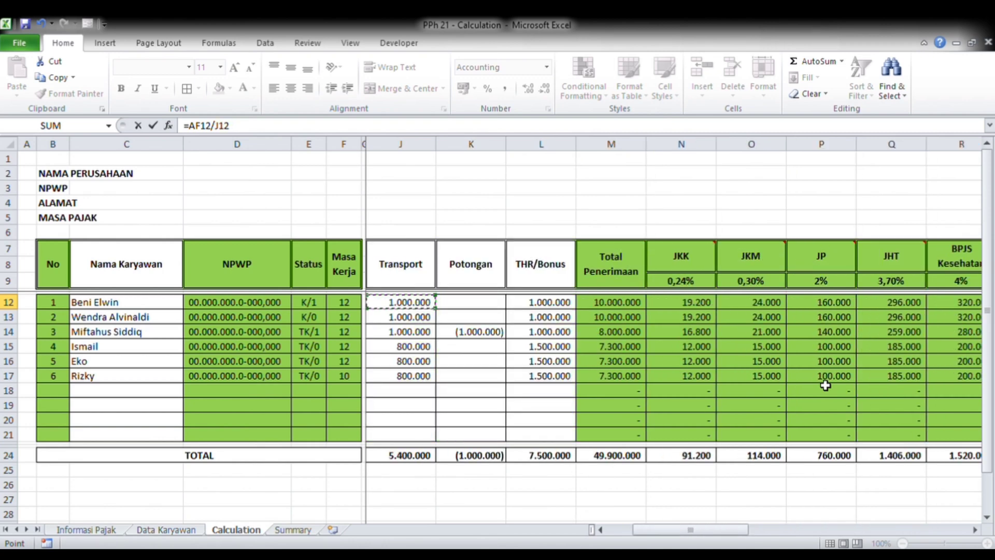
pyautogui.click(344, 305)
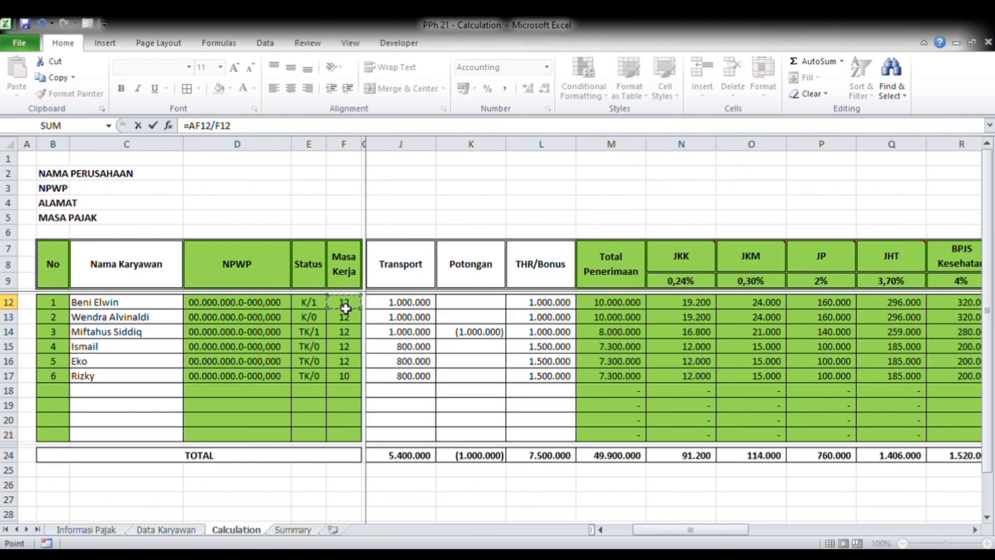
pyautogui.press('Return')
# Copy the =AF12/F12 formula from AG12 down to AG13:AG21.
pyautogui.press('Up')
pyautogui.hotkey('ctrl', 'c')
pyautogui.press('Down')
pyautogui.hotkey('ctrl', 'shift', 'Down')
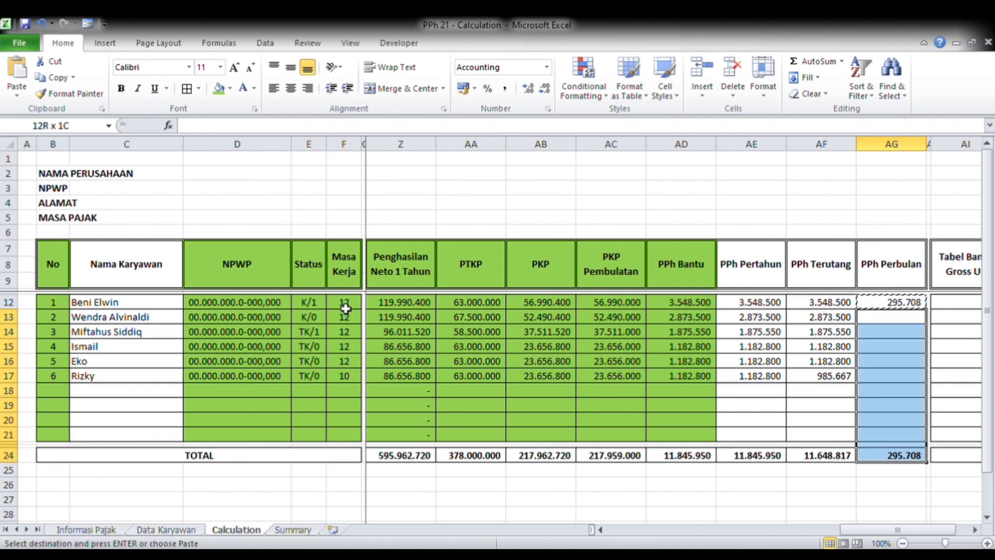
pyautogui.hotkey('shift', 'Up')
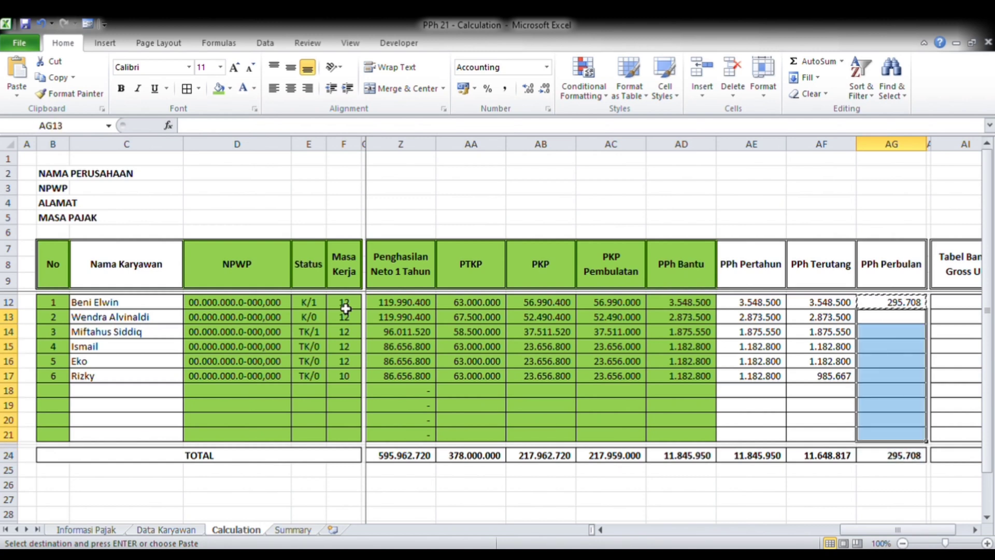
pyautogui.hotkey('ctrl', 'v')
# Wrap the PPh Perbulan formula in AG12 with an error check, making it =IFERROR(AF12/F12;"").
pyautogui.click(889, 306)
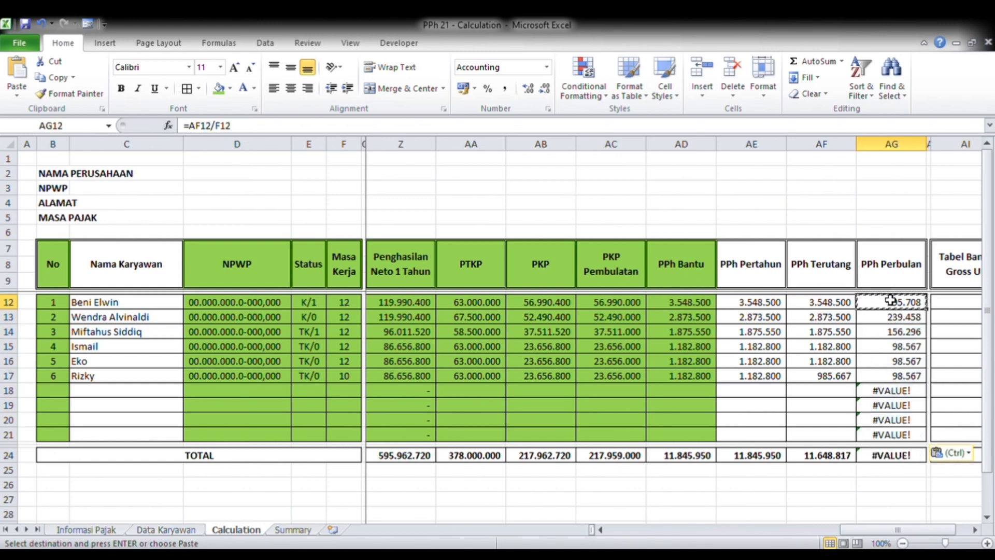
pyautogui.click(189, 125)
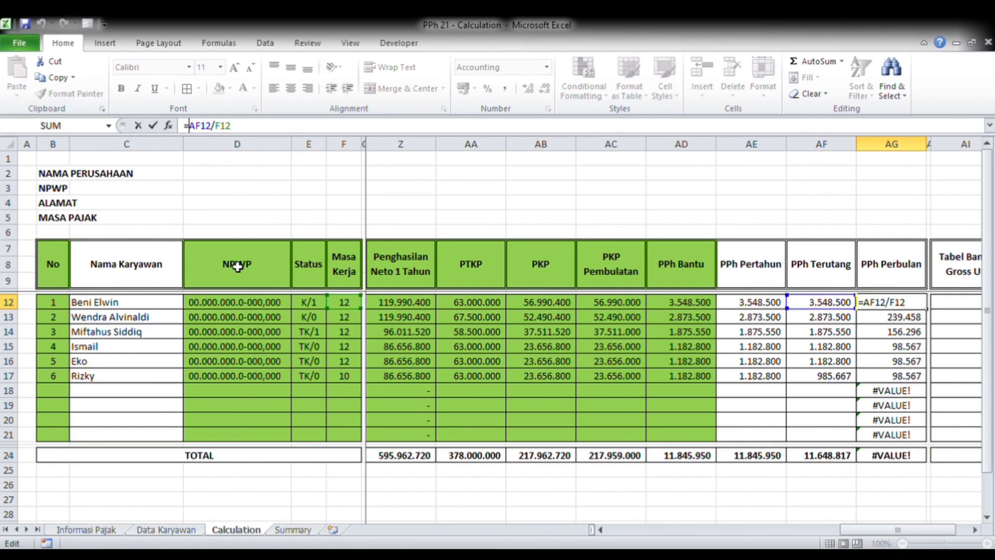
pyautogui.write('IFERROR(')
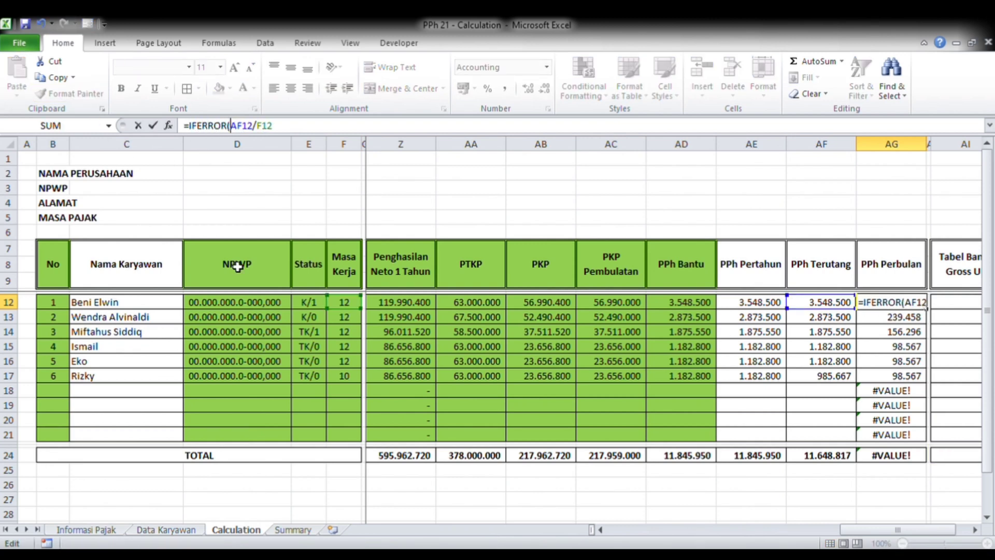
pyautogui.write(';"")')
pyautogui.press('Return')
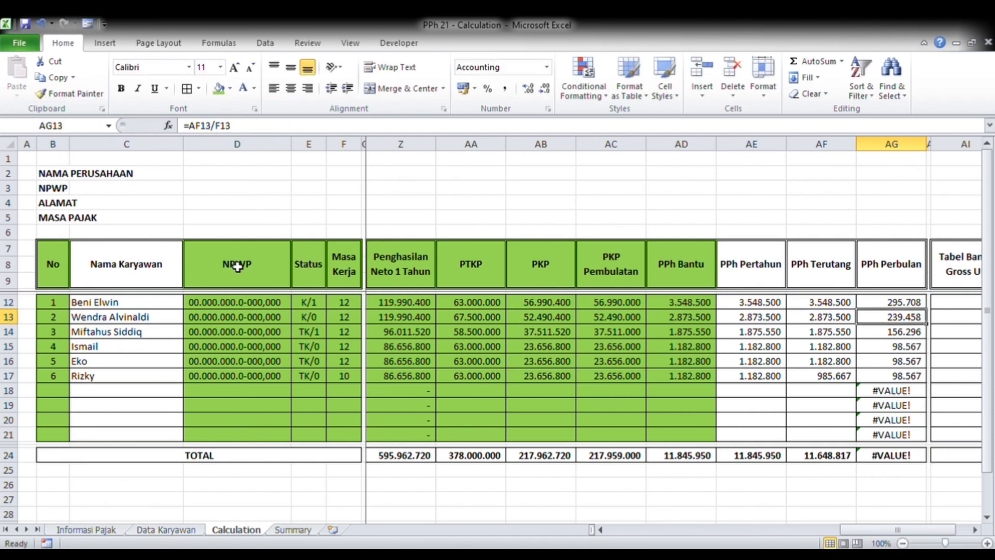
# Copy the error-checked PPh Perbulan formula from AG12 down to AG13:AG21.
pyautogui.press('Up')
pyautogui.hotkey('ctrl', 'c')
pyautogui.press('Down')
pyautogui.hotkey('ctrl', 'shift', 'Down')
pyautogui.hotkey('ctrl', 'v')
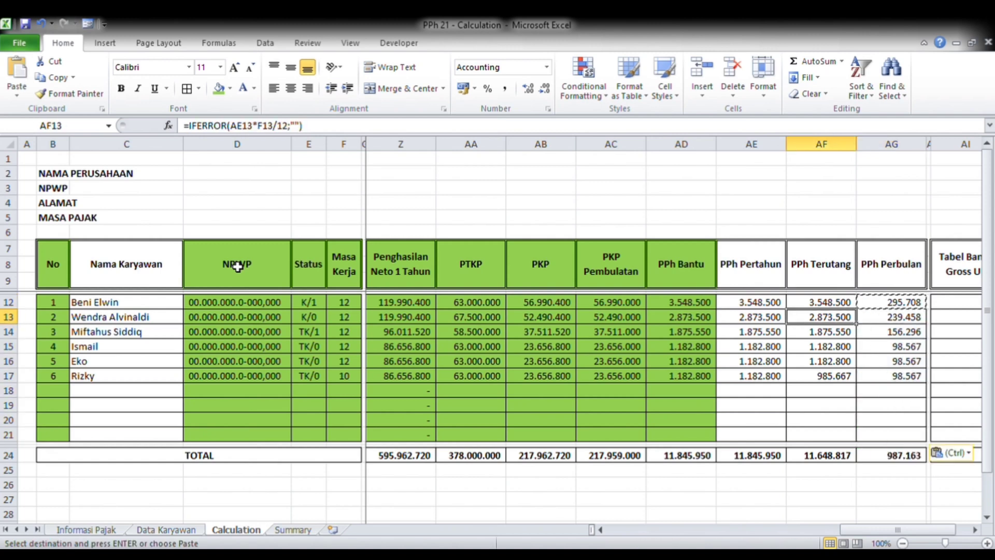
# Restore the Masa Kerja lookup formula in F17 by copying it from F16.
pyautogui.click(869, 380)
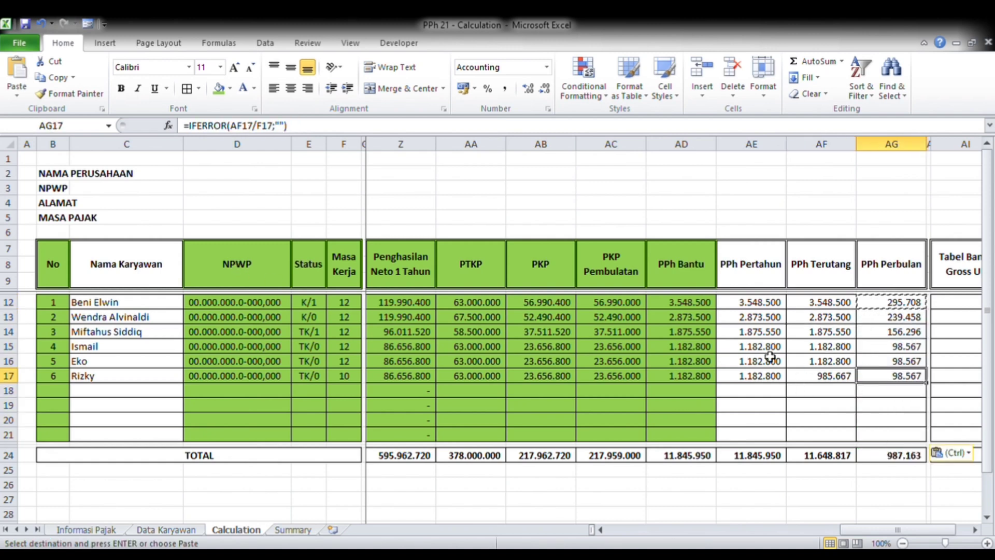
pyautogui.click(344, 361)
pyautogui.hotkey('ctrl', 'c')
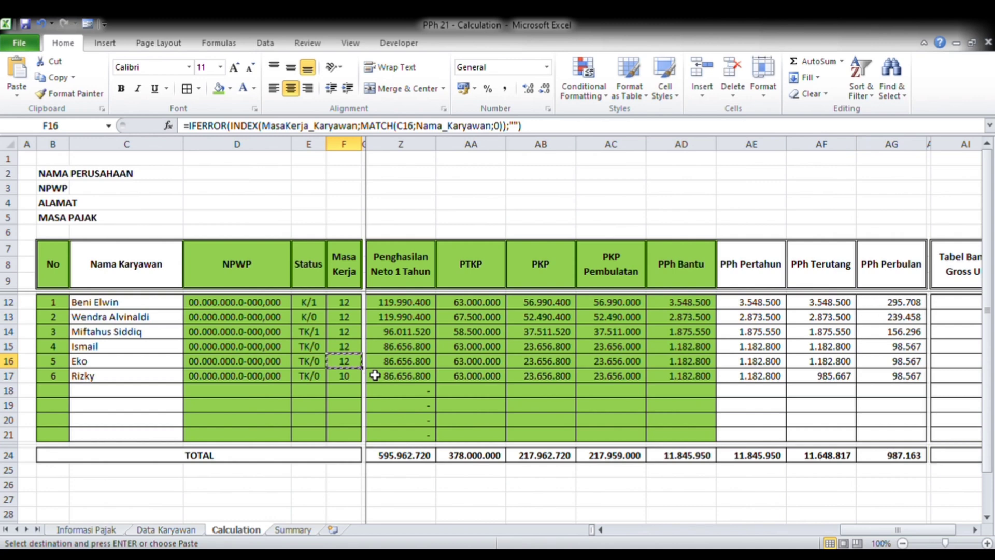
pyautogui.press('Down')
pyautogui.hotkey('ctrl', 'v')
# Examine the PPh Pertahun, PPh Terutang and PPh Perbulan amounts in row 17 with the restored Masa Kerja.
pyautogui.press('Right')
pyautogui.press('Right')
pyautogui.press('Right')
pyautogui.press('Right')
pyautogui.press('Right')
pyautogui.press('Right')
pyautogui.press('Right')
pyautogui.press('Right')
pyautogui.press('Right')
pyautogui.press('Right')
pyautogui.press('Right')
pyautogui.press('Right')
pyautogui.press('Right')
pyautogui.press('Right')
pyautogui.press('Right')
pyautogui.press('Right')
pyautogui.press('Right')
pyautogui.press('Right')
pyautogui.press('Right')
pyautogui.press('Right')
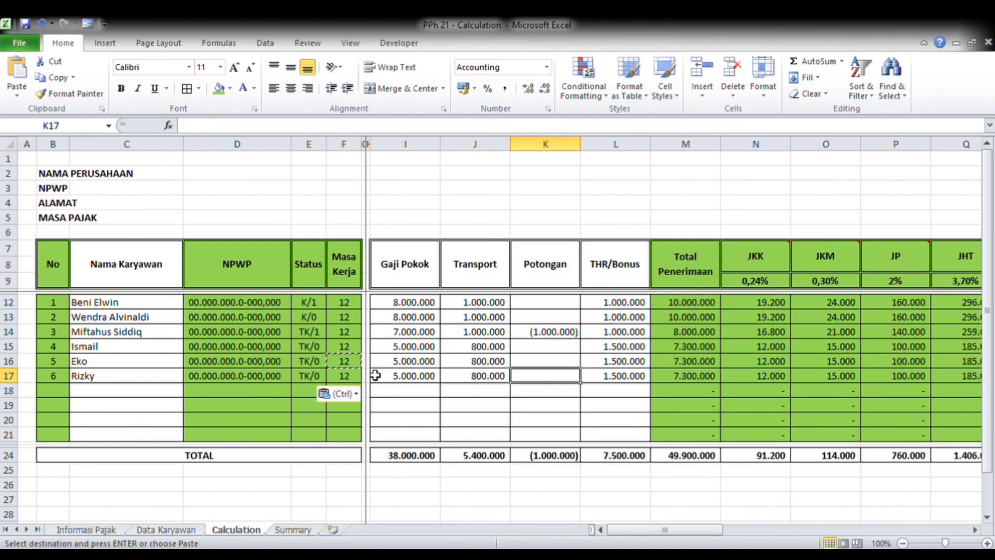
pyautogui.press('Right')
pyautogui.press('Right')
pyautogui.press('Right')
pyautogui.press('Right')
pyautogui.press('Right')
pyautogui.press('Right')
pyautogui.press('Right')
pyautogui.press('Left')
pyautogui.press('Left')
pyautogui.press('Left')
pyautogui.press('Left')
pyautogui.press('Left')
pyautogui.press('Left')
pyautogui.press('Left')
pyautogui.press('Left')
pyautogui.press('Left')
pyautogui.press('Left')
pyautogui.press('Left')
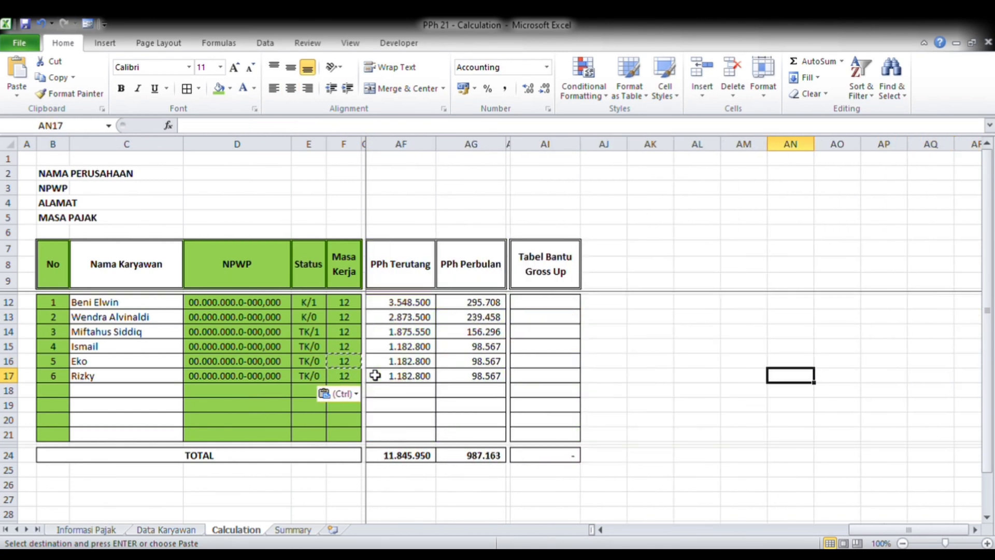
pyautogui.press('Right')
pyautogui.press('Right')
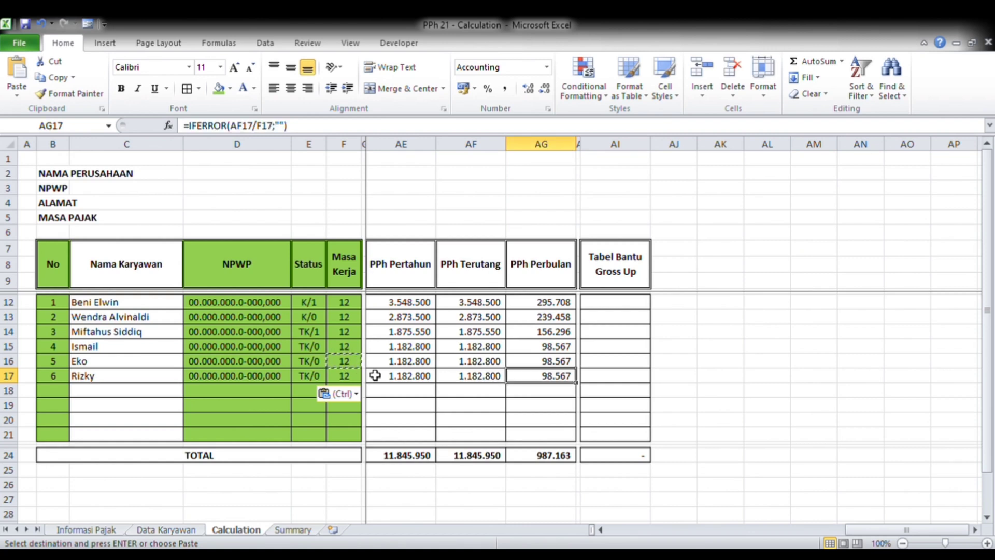
# Fill the PPh Pertahun, PPh Terutang and PPh Perbulan headers and their data cells AE12:AG21 with green.
pyautogui.click(416, 307)
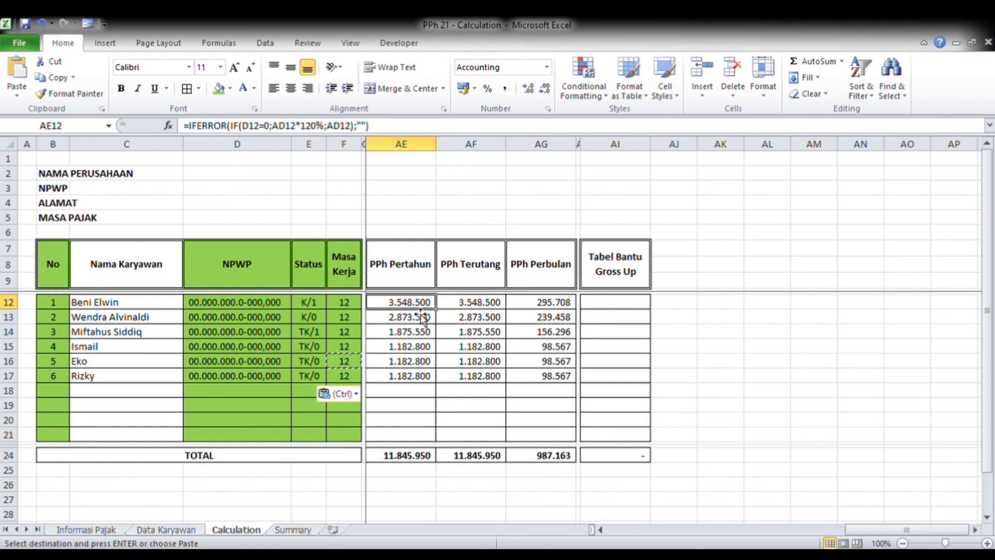
pyautogui.moveTo(413, 261); pyautogui.dragTo(559, 284)
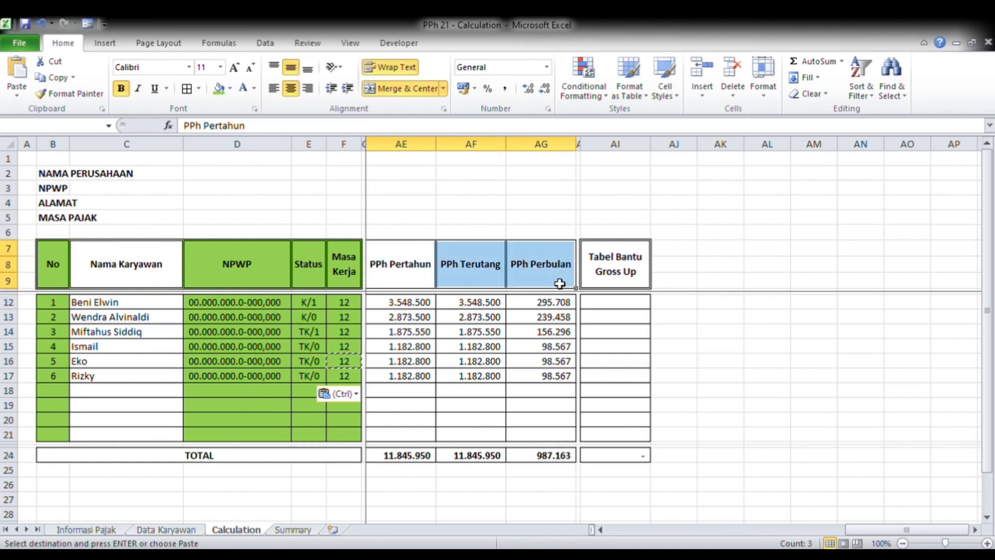
pyautogui.click(222, 90)
pyautogui.click(403, 306)
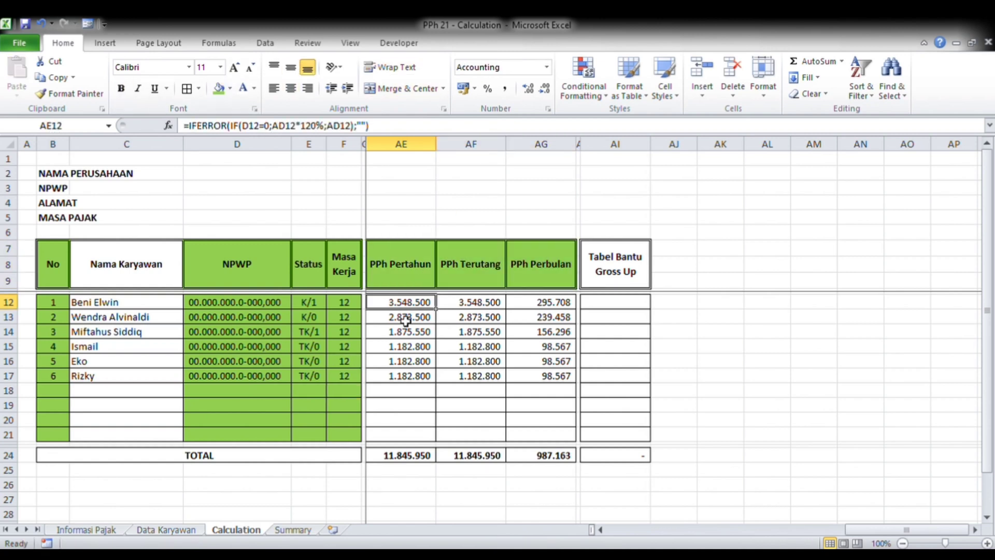
pyautogui.keyDown('shift'); pyautogui.click(561, 430); pyautogui.keyUp('shift')
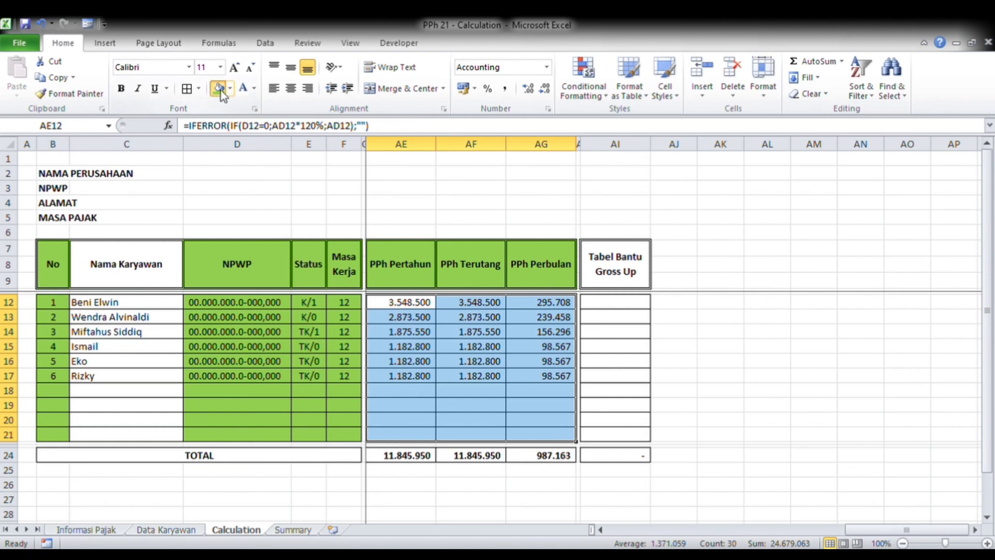
pyautogui.click(219, 90)
# Select the Tabel Bantu Gross Up header in column AI.
pyautogui.press('Left')
pyautogui.press('Left')
pyautogui.press('Left')
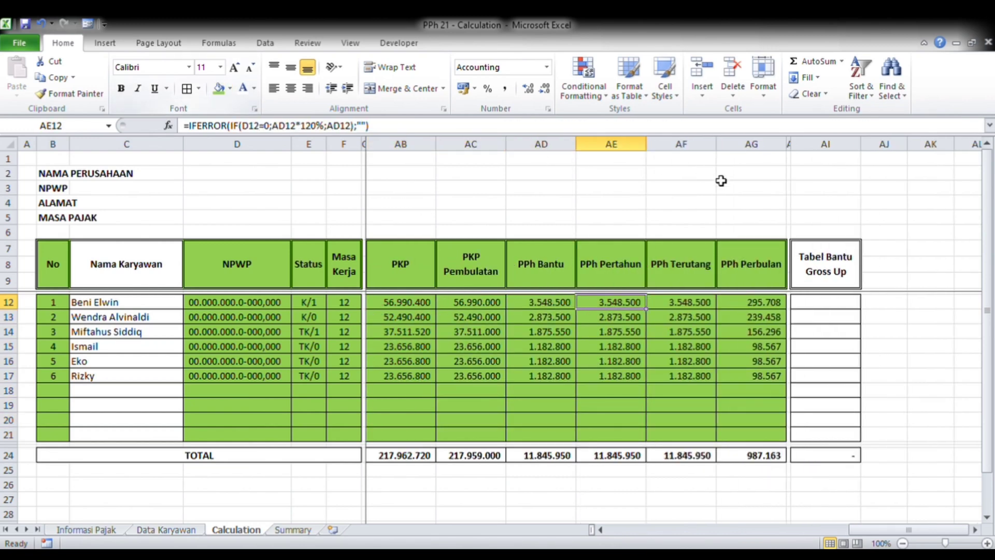
pyautogui.click(833, 265)
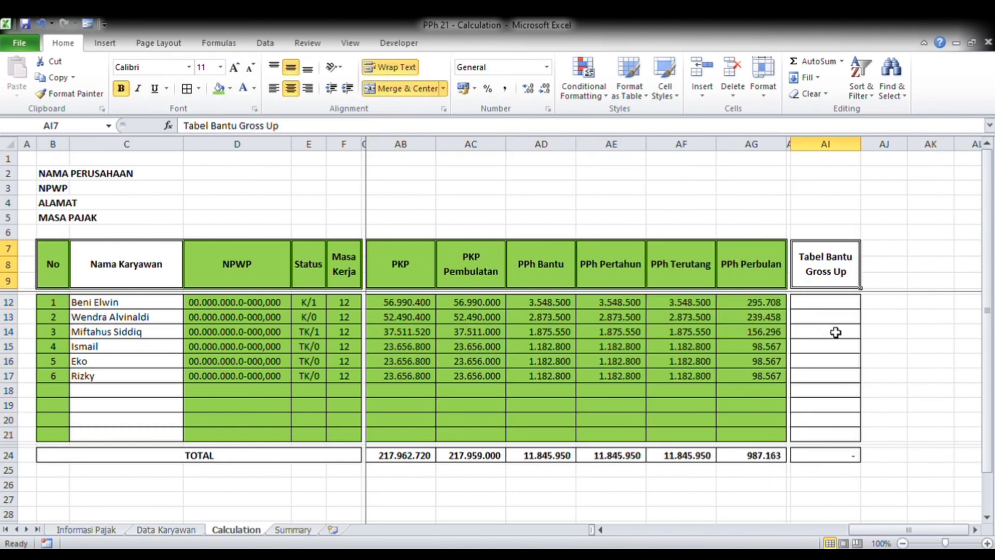
# Enter the formula =AG12-S12 in AI12 to subtract Tunjangan Pajak from PPh Perbulan.
pyautogui.click(830, 302)
pyautogui.write('=')
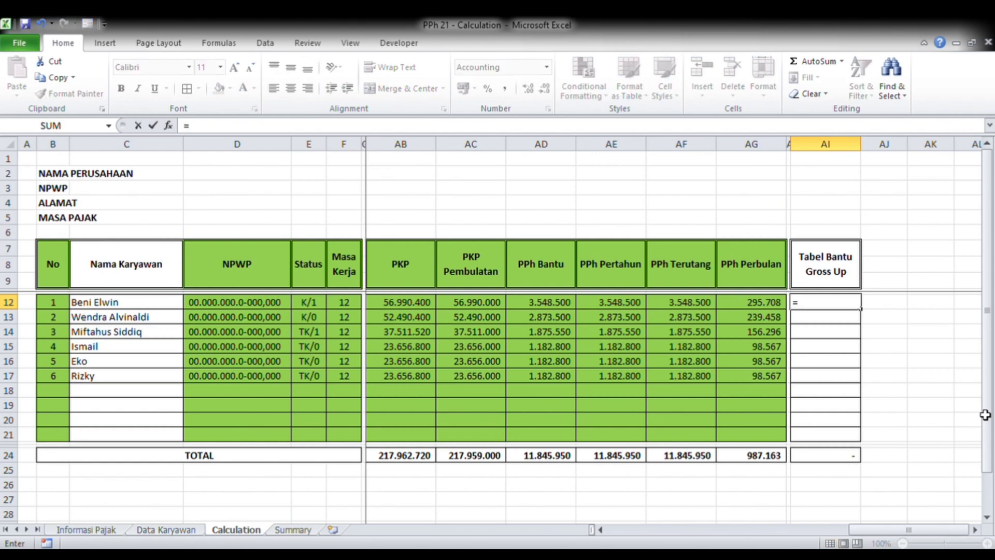
pyautogui.press('Left')
pyautogui.press('Left')
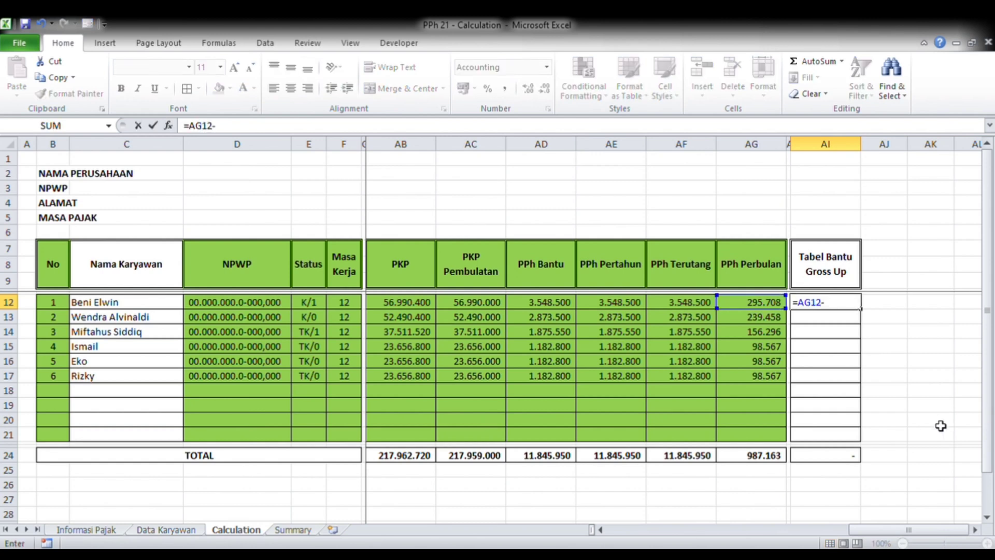
pyautogui.write('-')
pyautogui.press('Left')
pyautogui.press('Left')
pyautogui.press('Left')
pyautogui.press('Left')
pyautogui.press('Left')
pyautogui.press('Left')
pyautogui.press('Left')
pyautogui.press('Left')
pyautogui.press('Left')
pyautogui.press('Left')
pyautogui.press('Left')
pyautogui.press('Left')
pyautogui.press('Left')
pyautogui.press('Left')
pyautogui.press('Left')
pyautogui.press('Left')
pyautogui.press('Left')
pyautogui.press('Left')
pyautogui.press('Left')
pyautogui.press('Left')
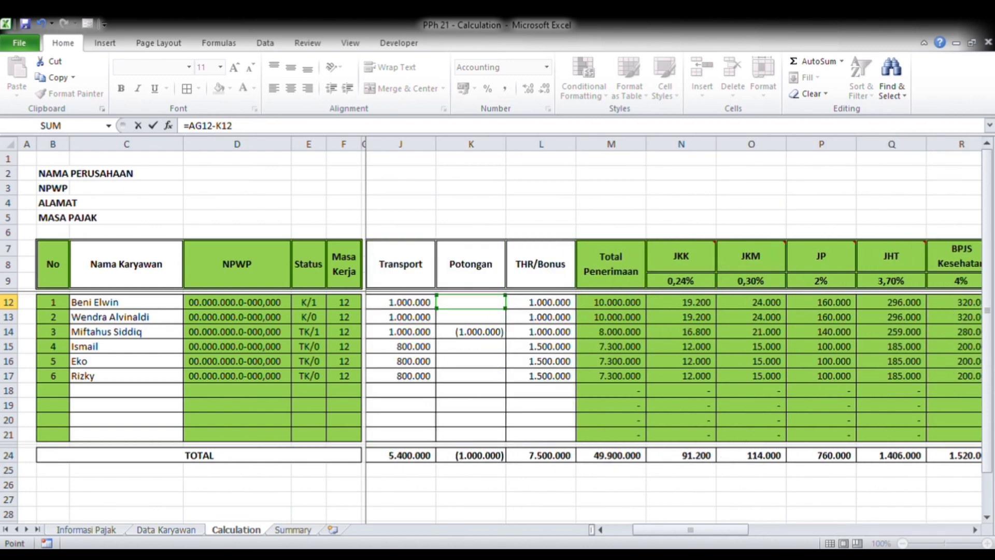
pyautogui.press('Right')
pyautogui.press('Right')
pyautogui.press('Right')
pyautogui.press('Right')
pyautogui.press('Right')
pyautogui.press('Right')
pyautogui.press('Right')
pyautogui.press('Right')
pyautogui.press('Right')
pyautogui.press('Right')
pyautogui.press('Right')
pyautogui.press('Right')
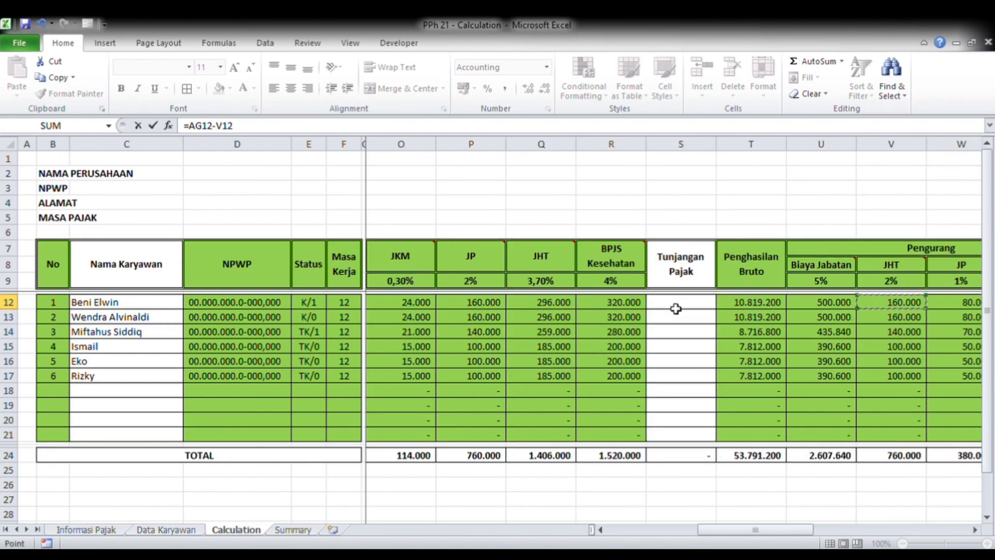
pyautogui.click(676, 308)
pyautogui.press('Return')
# Copy the subtraction formula from AI12 down to AI13:AI21.
pyautogui.press('Up')
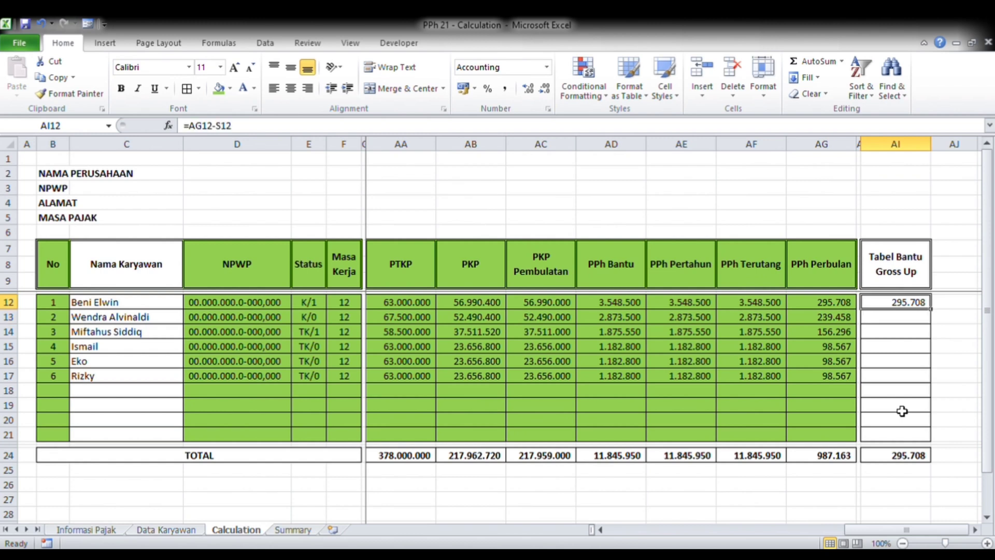
pyautogui.hotkey('ctrl', 'c')
pyautogui.press('Down')
pyautogui.hotkey('shift', 'Down')
pyautogui.hotkey('shift', 'Down')
pyautogui.hotkey('shift', 'Down')
pyautogui.hotkey('shift', 'Down')
pyautogui.hotkey('shift', 'Down')
pyautogui.hotkey('shift', 'Down')
pyautogui.hotkey('shift', 'Down')
pyautogui.hotkey('shift', 'Down')
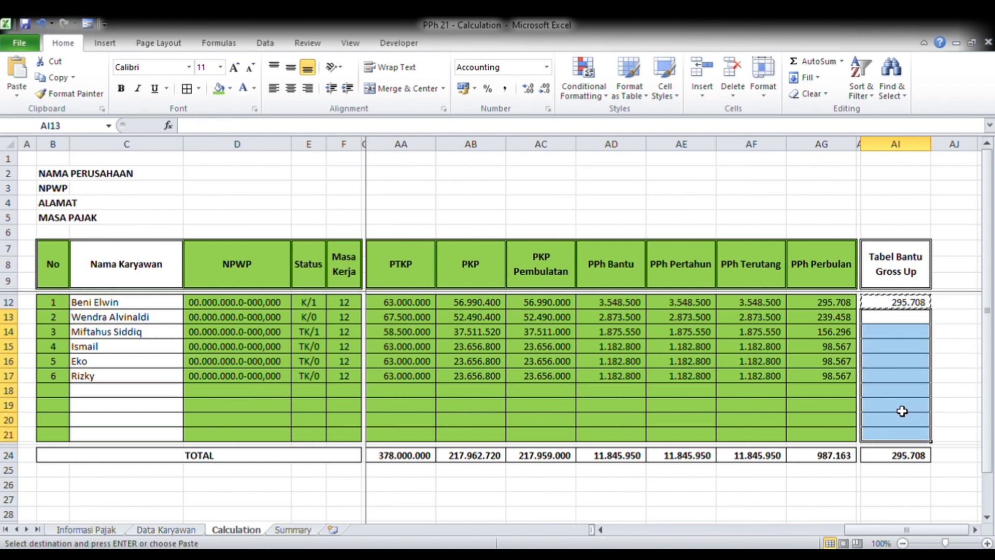
pyautogui.hotkey('ctrl', 'v')
# Wrap the AI12 formula in an error check so it reads =IFERROR(AG12-S12;"").
pyautogui.press('Up')
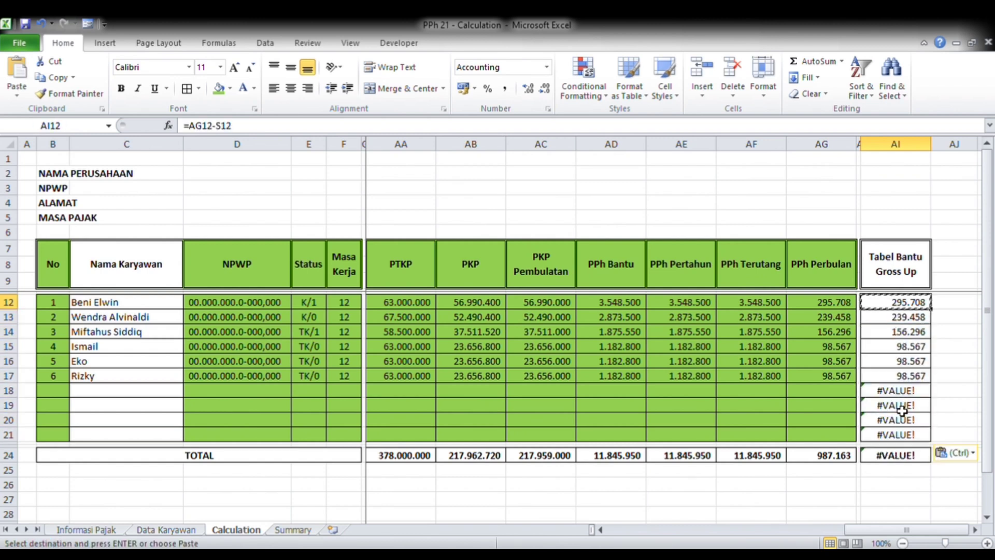
pyautogui.click(195, 136)
pyautogui.write('IFERROR')
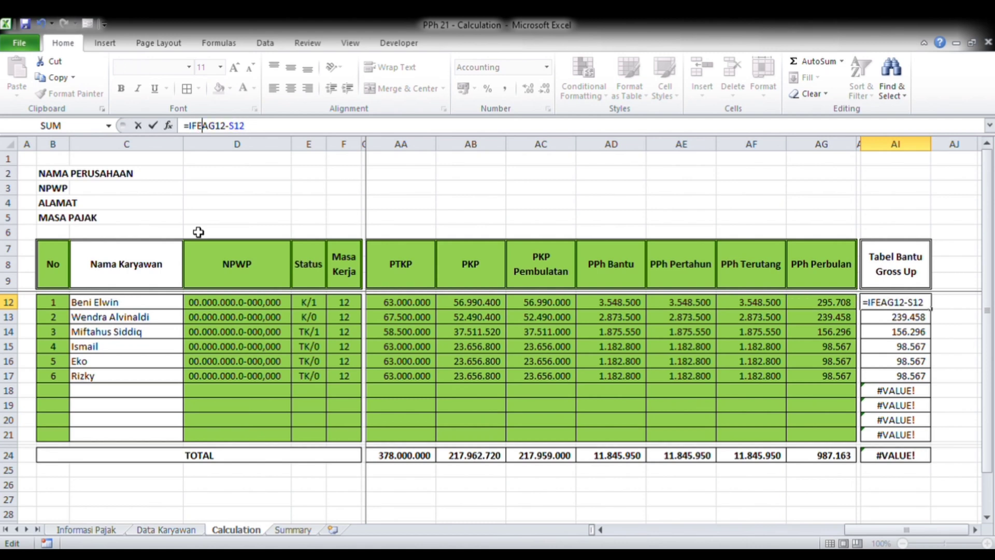
pyautogui.write('(')
pyautogui.press('End')
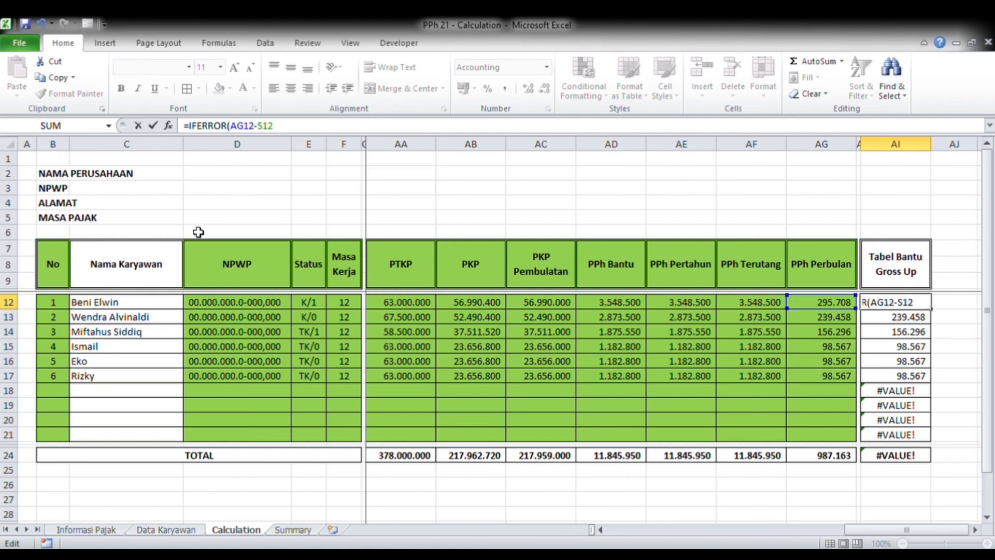
pyautogui.write(';"")')
pyautogui.press('Return')
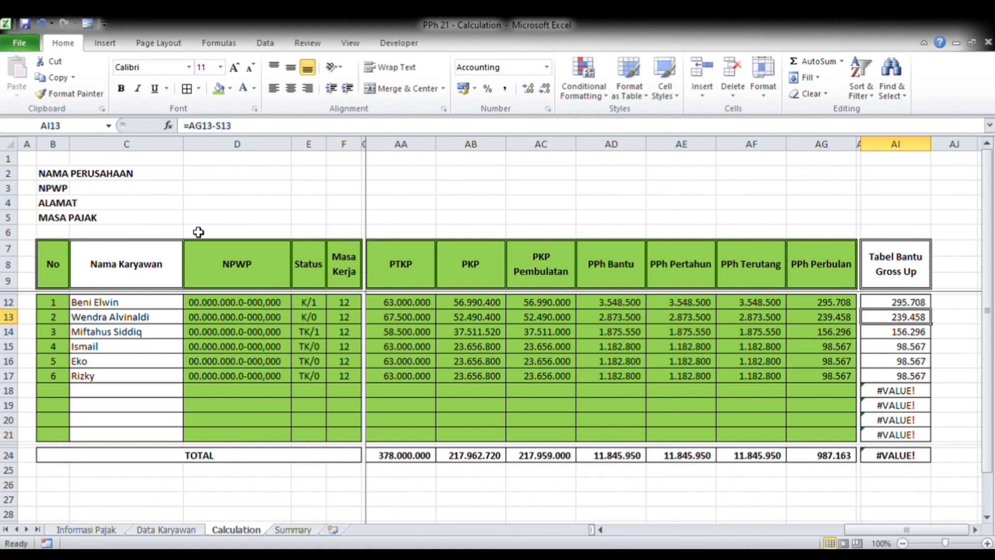
# Copy the IFERROR formula from AI12 into the remaining Tabel Bantu Gross Up cells AI13:AI21.
pyautogui.press('Up')
pyautogui.hotkey('ctrl', 'c')
pyautogui.press('Down')
pyautogui.hotkey('ctrl', 'shift', 'Down')
pyautogui.hotkey('ctrl', 'v')
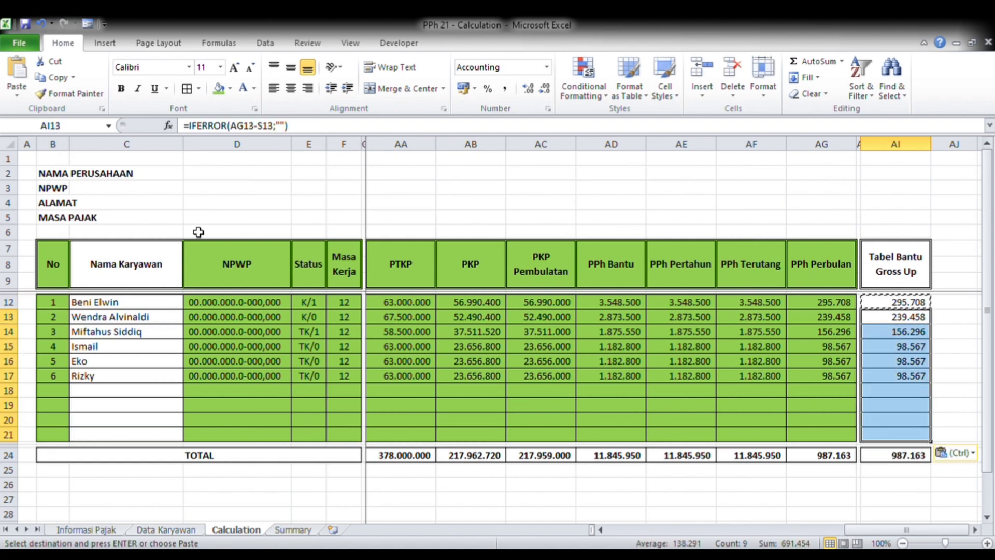
# Fill the Tabel Bantu Gross Up header and cells AI12:AI21 with purple.
pyautogui.click(895, 260)
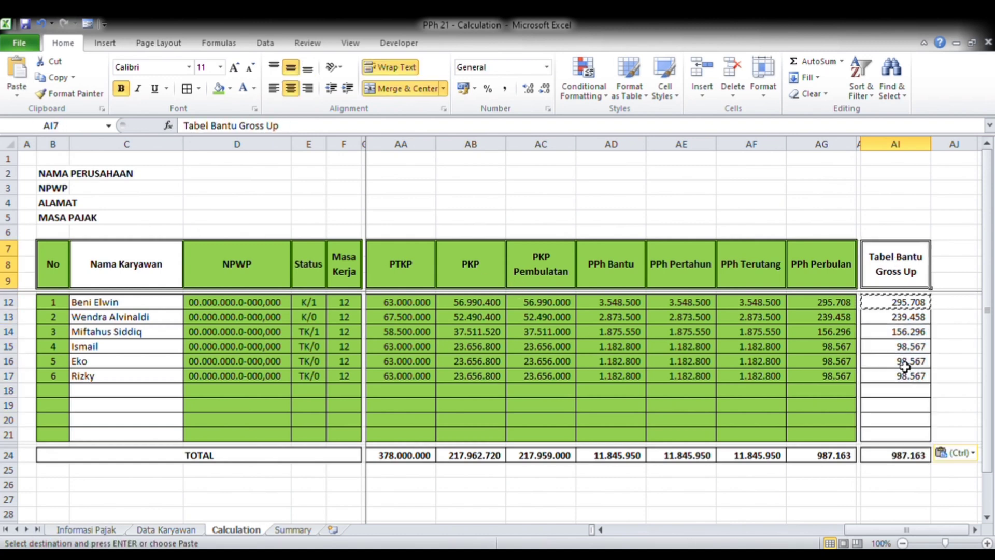
pyautogui.keyDown('ctrl'); pyautogui.click(895, 304); pyautogui.keyUp('ctrl')
pyautogui.keyDown('shift'); pyautogui.click(912, 434); pyautogui.keyUp('shift')
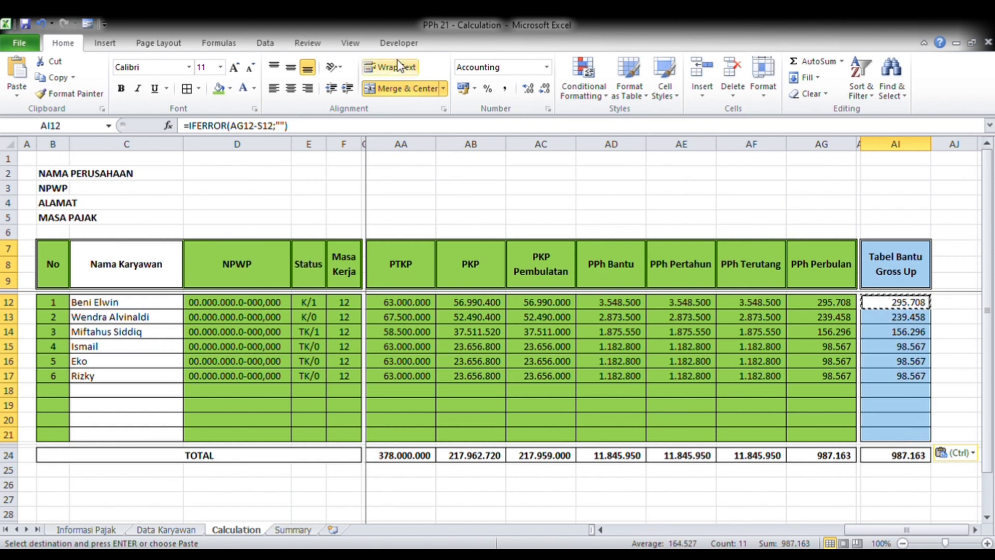
pyautogui.click(231, 89)
pyautogui.click(239, 167)
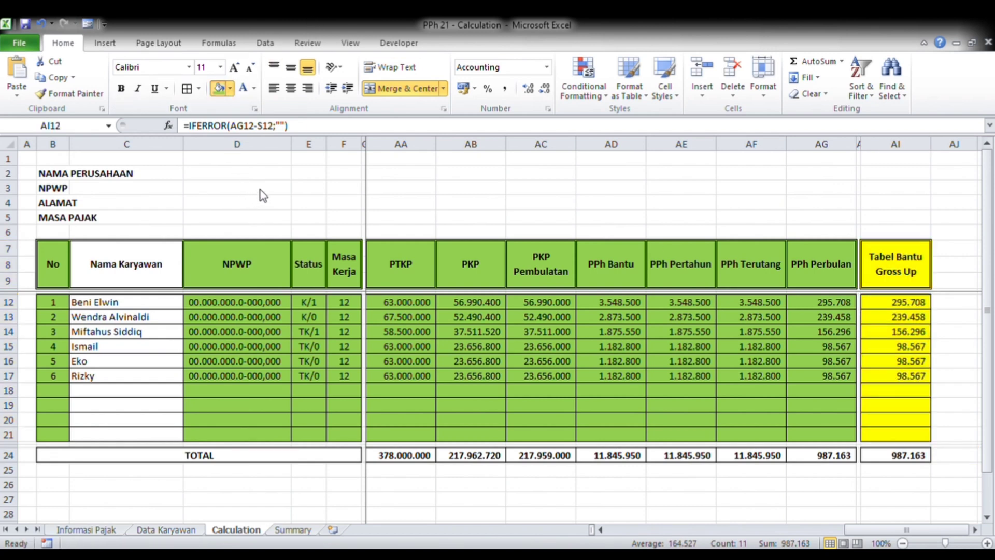
pyautogui.click(301, 154)
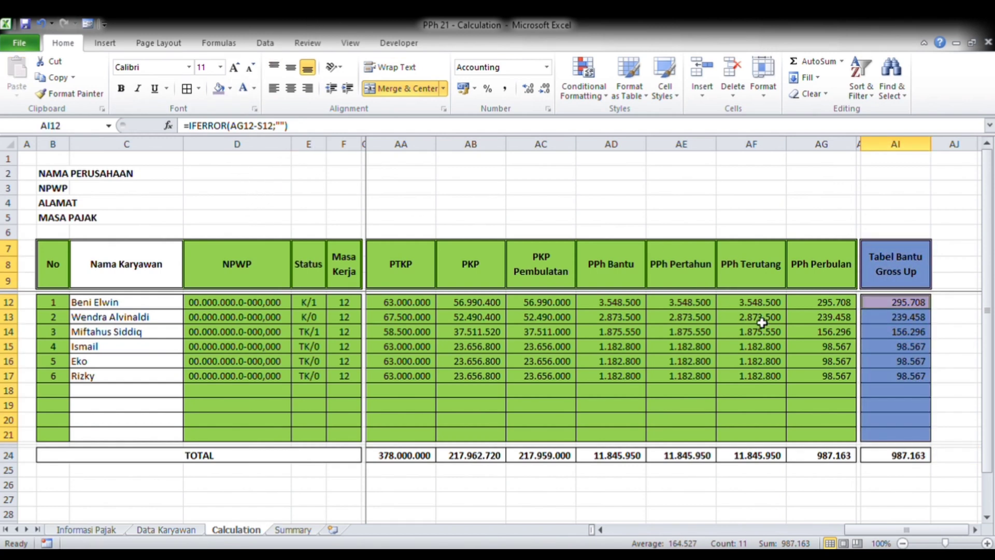
# Fill the PPh Perbulan header and cells AG12:AG21 with yellow.
pyautogui.click(825, 287)
pyautogui.moveTo(834, 313); pyautogui.dragTo(851, 438)
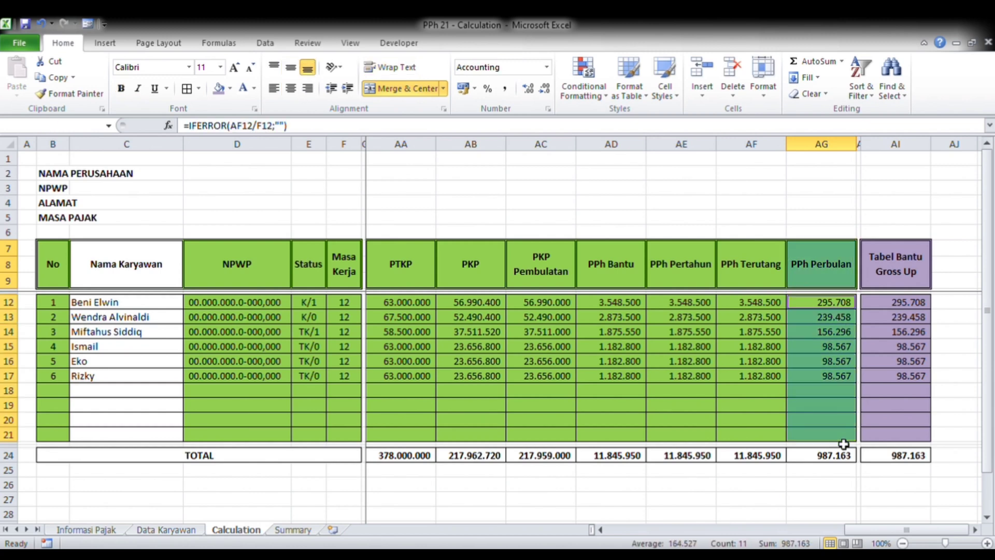
pyautogui.click(218, 88)
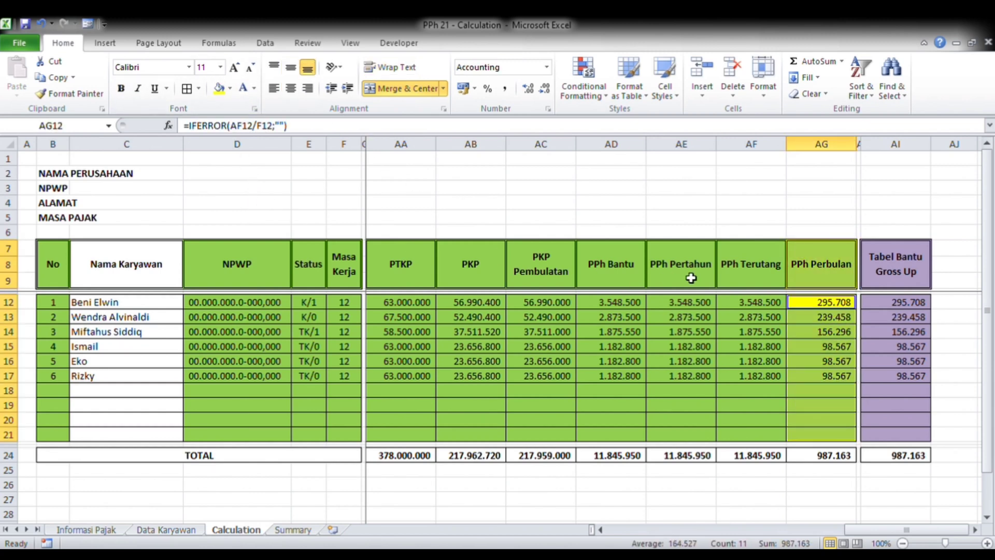
# Fill the Tunjangan Pajak header and cells S12:S21 with yellow.
pyautogui.click(823, 278)
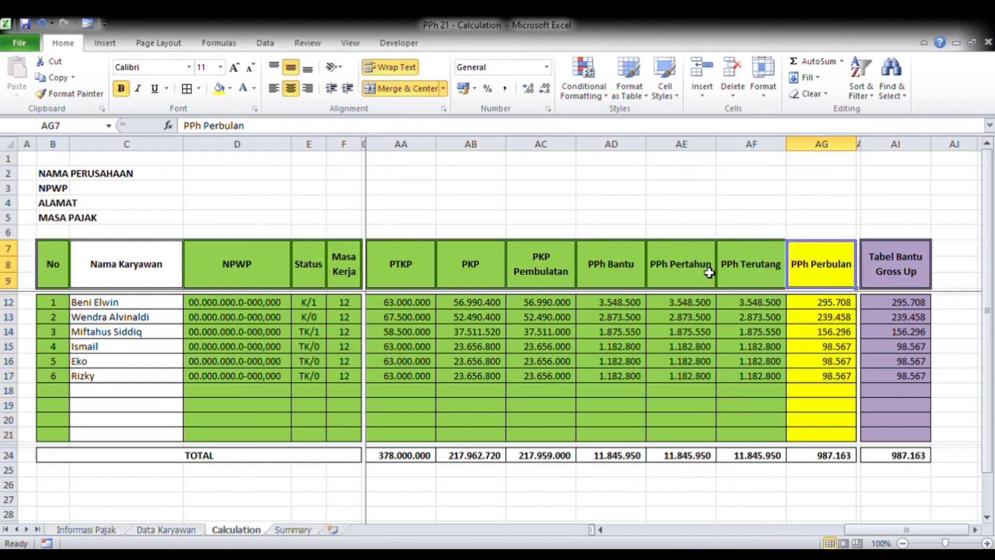
pyautogui.press('Left')
pyautogui.press('Left')
pyautogui.press('Left')
pyautogui.press('Left')
pyautogui.press('Left')
pyautogui.press('Left')
pyautogui.press('Left')
pyautogui.press('Left')
pyautogui.press('Left')
pyautogui.press('Left')
pyautogui.press('Left')
pyautogui.press('Left')
pyautogui.press('Left')
pyautogui.press('Left')
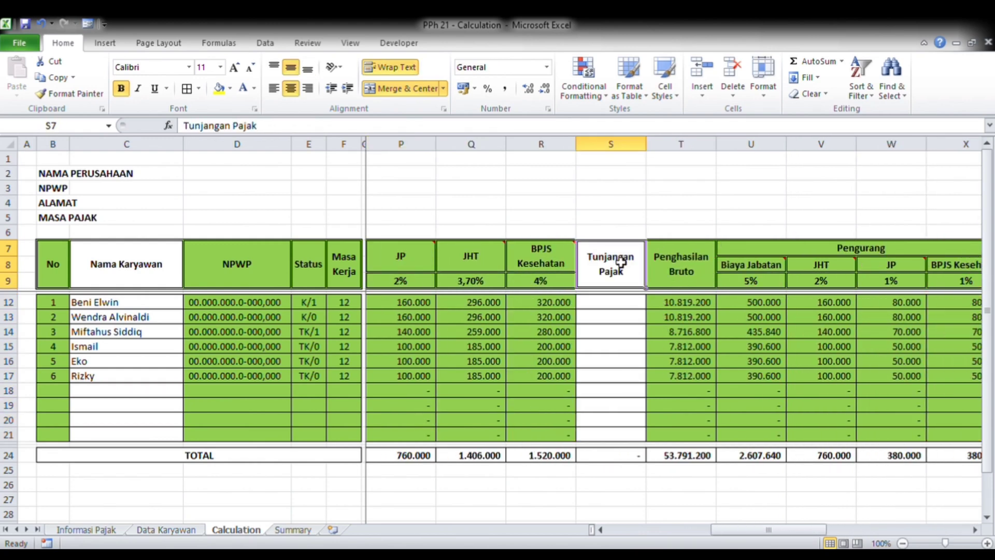
pyautogui.moveTo(609, 306); pyautogui.dragTo(608, 438)
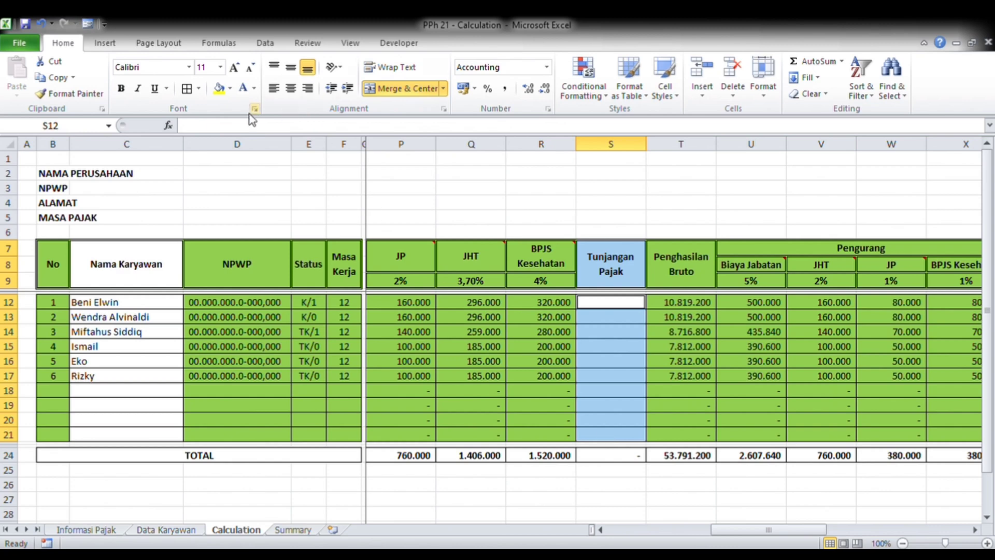
pyautogui.click(218, 88)
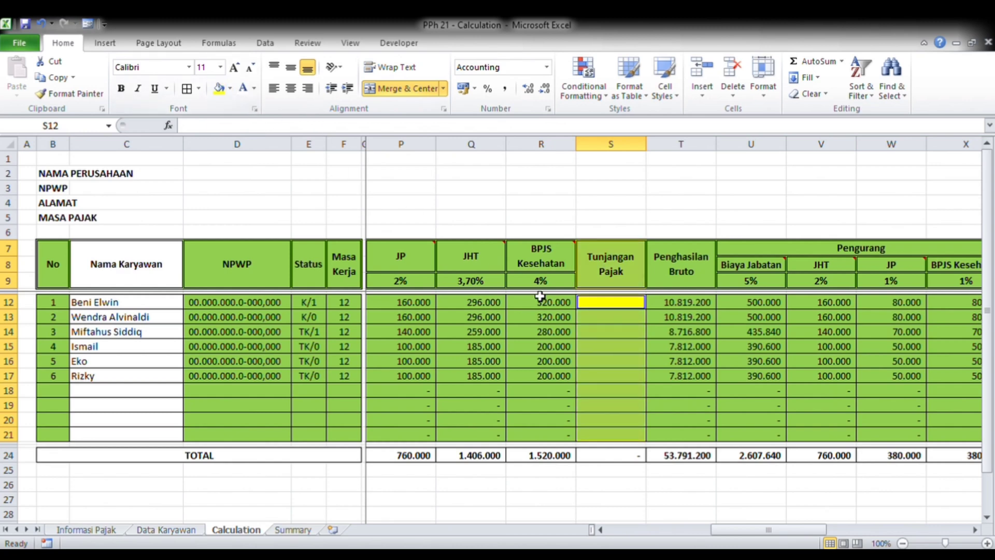
# Look over the calculation table along row 15 from BPJS Kesehatan past Tabel Bantu Gross Up.
pyautogui.click(551, 347)
pyautogui.press('Right')
pyautogui.press('Right')
pyautogui.press('Right')
pyautogui.press('Right')
pyautogui.press('Right')
pyautogui.press('Right')
pyautogui.press('Right')
pyautogui.press('Right')
pyautogui.press('Right')
pyautogui.press('Right')
pyautogui.press('Right')
pyautogui.press('Right')
pyautogui.press('Right')
pyautogui.press('Right')
pyautogui.press('Right')
pyautogui.press('Right')
pyautogui.press('Right')
pyautogui.press('Right')
pyautogui.press('Right')
pyautogui.press('Right')
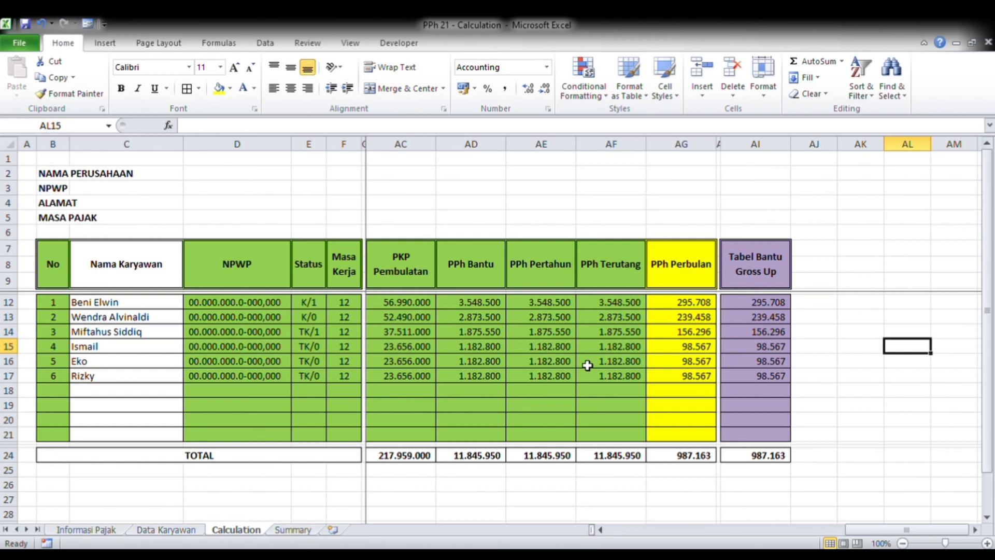
# Examine the unused employee row 18 from Nama Karyawan across to Tabel Bantu Gross Up.
pyautogui.click(77, 393)
pyautogui.press('Right')
pyautogui.press('Right')
pyautogui.press('Right')
pyautogui.press('Right')
pyautogui.press('Right')
pyautogui.press('Right')
pyautogui.press('Right')
pyautogui.press('Right')
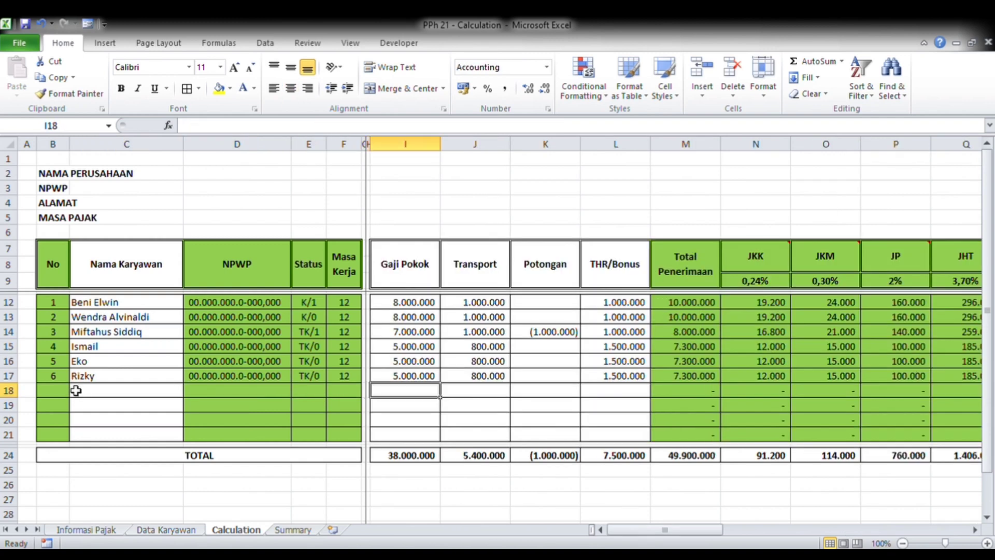
pyautogui.press('Right')
pyautogui.press('Right')
pyautogui.press('Right')
pyautogui.press('Right')
pyautogui.press('Right')
pyautogui.press('Right')
pyautogui.press('Right')
pyautogui.press('Right')
pyautogui.press('Right')
pyautogui.press('Right')
pyautogui.press('Right')
pyautogui.press('Right')
pyautogui.press('Right')
pyautogui.press('Right')
pyautogui.press('Right')
pyautogui.press('Right')
pyautogui.press('Right')
pyautogui.press('Right')
pyautogui.press('Right')
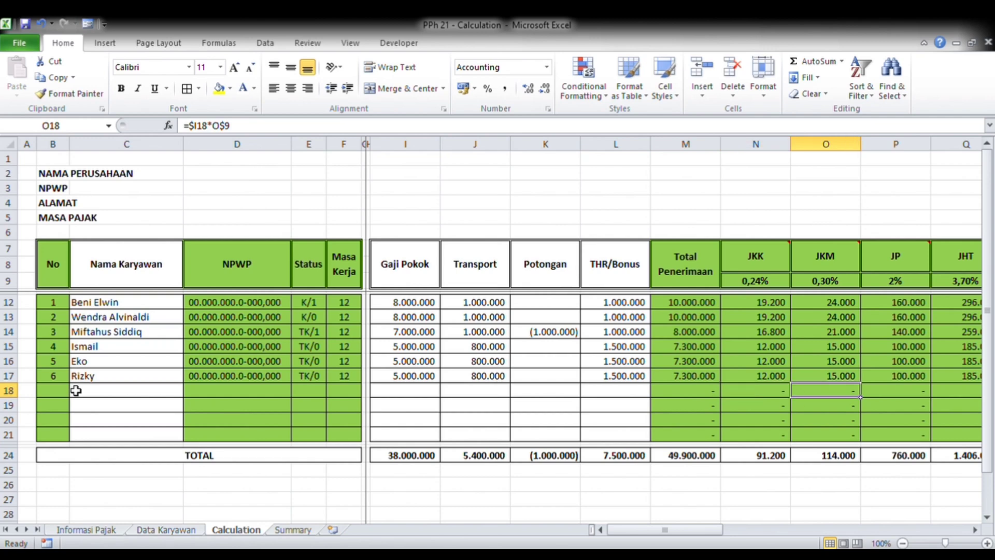
pyautogui.press('Right')
pyautogui.press('Right')
pyautogui.press('Right')
pyautogui.press('Right')
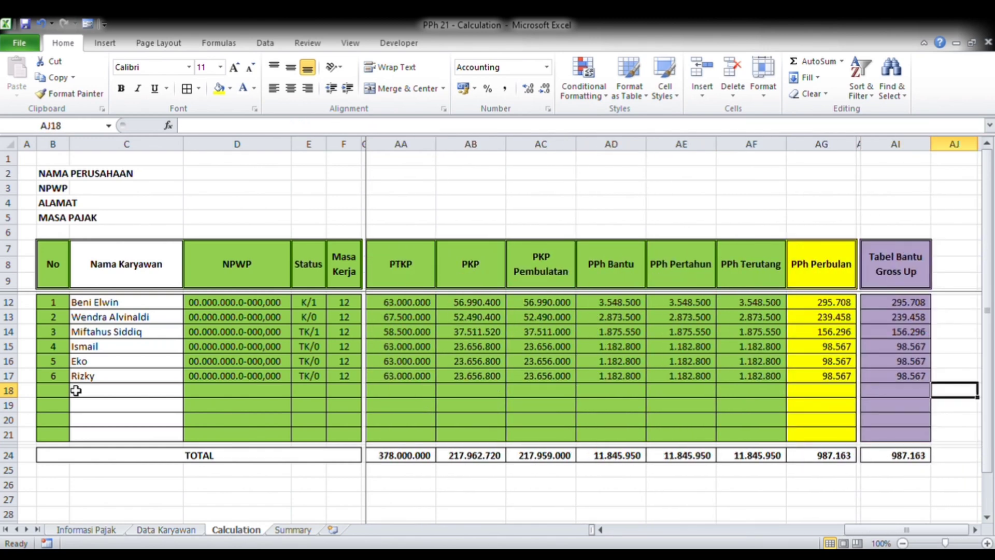
# Copy the PPh Perbulan results AG12:AG21, paste them as values into Tunjangan Pajak S12:S21, and repeat the paste once.
pyautogui.click(840, 311)
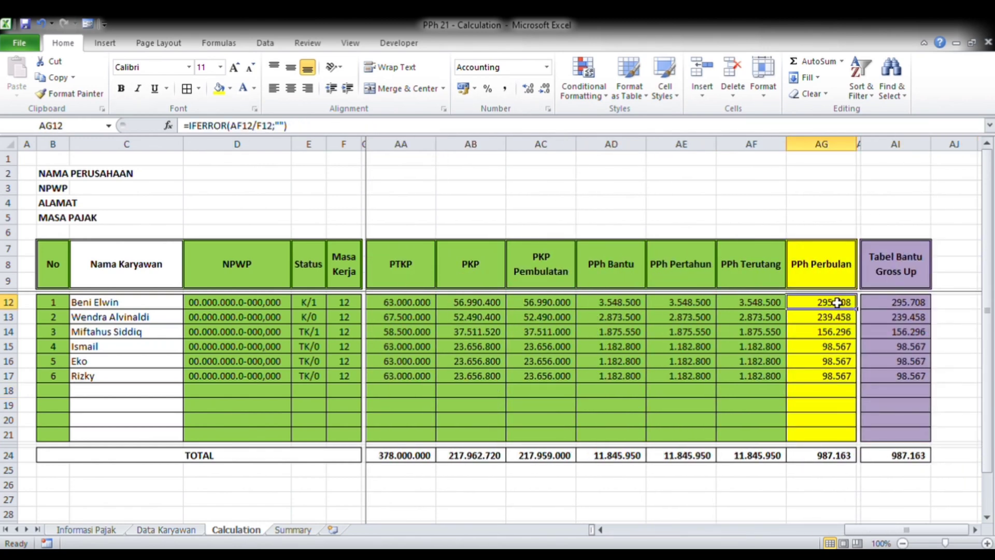
pyautogui.keyDown('shift'); pyautogui.click(826, 441); pyautogui.keyUp('shift')
pyautogui.hotkey('ctrl', 'c')
pyautogui.press('Left')
pyautogui.press('Left')
pyautogui.press('Left')
pyautogui.press('Left')
pyautogui.press('Left')
pyautogui.press('Left')
pyautogui.press('Left')
pyautogui.press('Left')
pyautogui.press('Left')
pyautogui.press('Left')
pyautogui.press('Left')
pyautogui.press('Left')
pyautogui.press('Left')
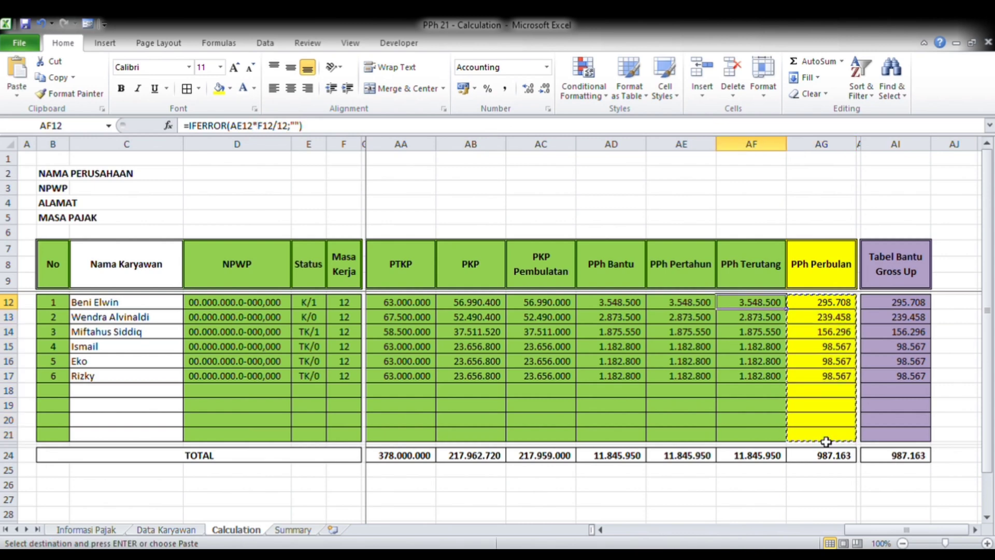
pyautogui.press('Left')
pyautogui.press('Left')
pyautogui.press('Left')
pyautogui.press('Left')
pyautogui.press('Left')
pyautogui.press('Right')
pyautogui.press('Right')
pyautogui.press('Right')
pyautogui.press('Right')
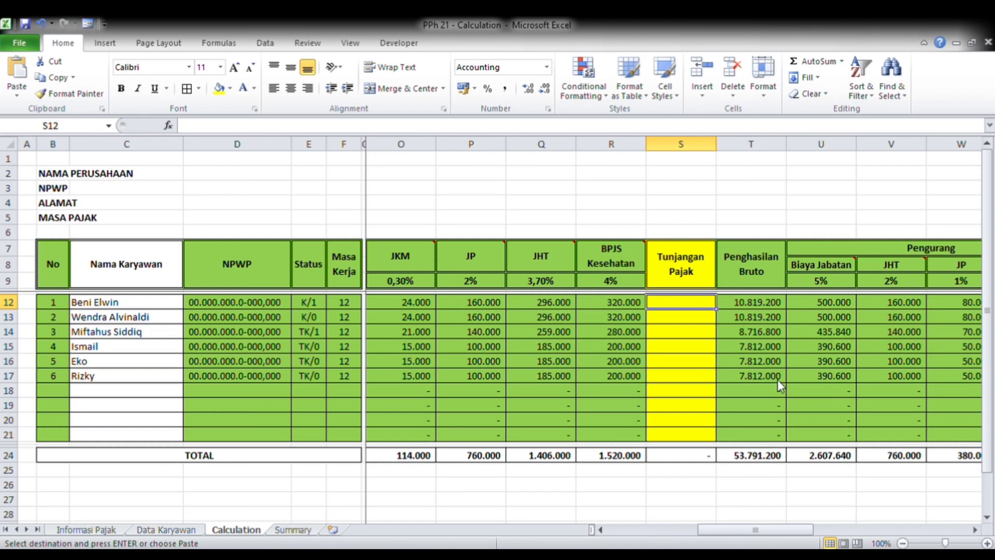
pyautogui.hotkey('ctrl', 'v')
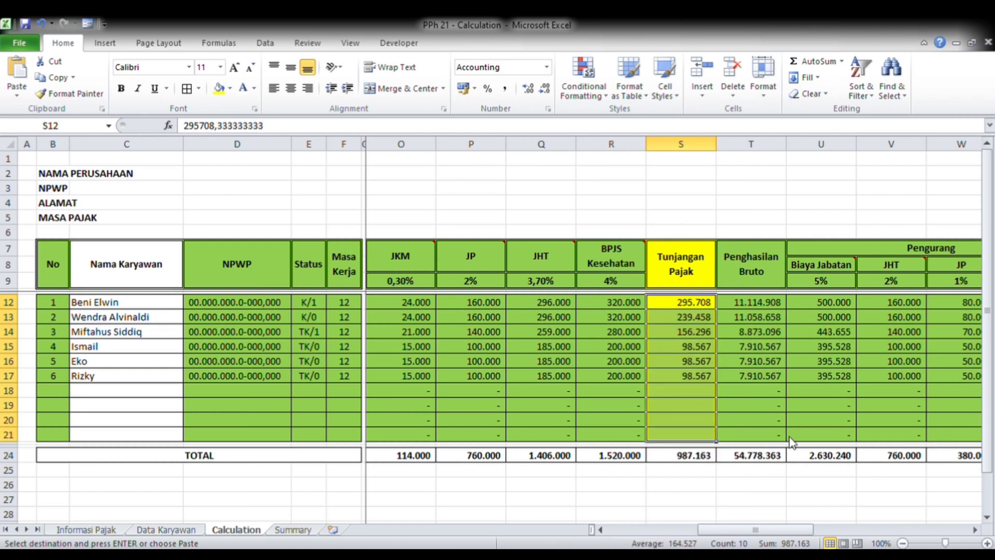
pyautogui.hotkey('ctrl', 'v')
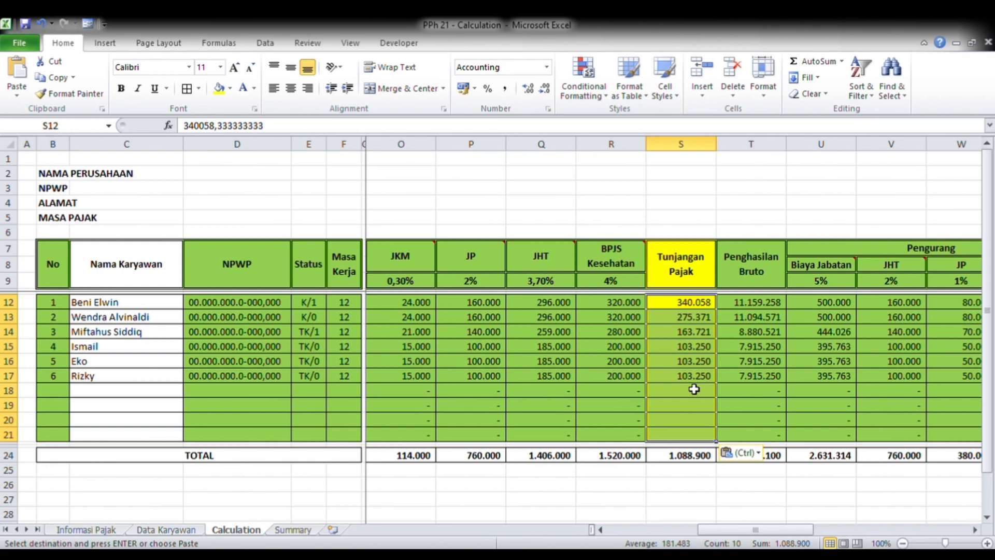
# Examine the remaining per-employee differences in the Tabel Bantu Gross Up column.
pyautogui.press('Right')
pyautogui.press('Right')
pyautogui.press('Right')
pyautogui.press('Right')
pyautogui.press('Right')
pyautogui.press('Right')
pyautogui.press('Right')
pyautogui.press('Right')
pyautogui.press('Right')
pyautogui.press('Right')
pyautogui.press('Right')
pyautogui.press('Right')
pyautogui.press('Right')
pyautogui.press('Right')
pyautogui.press('Right')
pyautogui.press('Right')
pyautogui.press('Right')
pyautogui.press('Right')
pyautogui.press('Right')
pyautogui.press('Right')
pyautogui.press('Right')
pyautogui.press('Right')
pyautogui.press('Right')
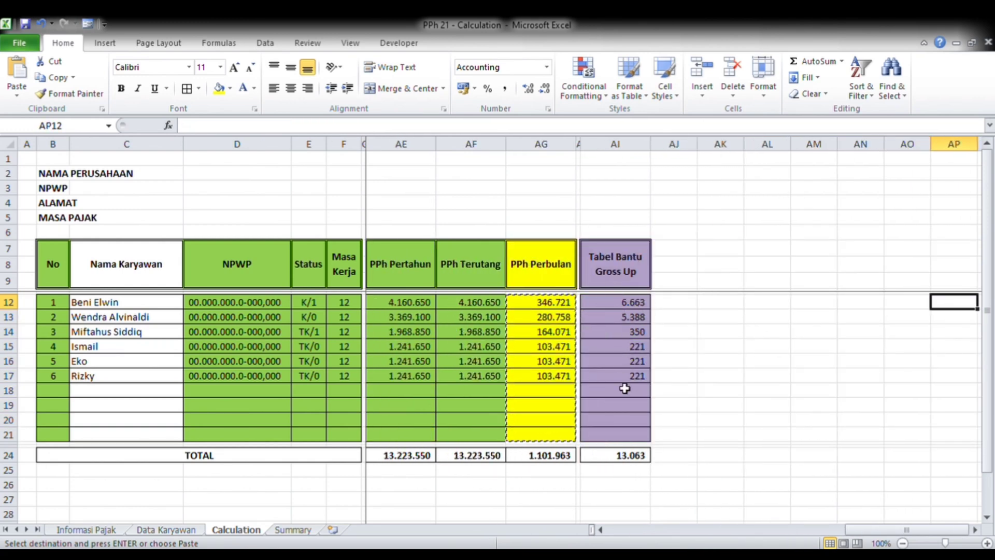
# Undo the pasted Tunjangan Pajak values so that S12:S21 is empty again.
pyautogui.hotkey('ctrl', 'z')
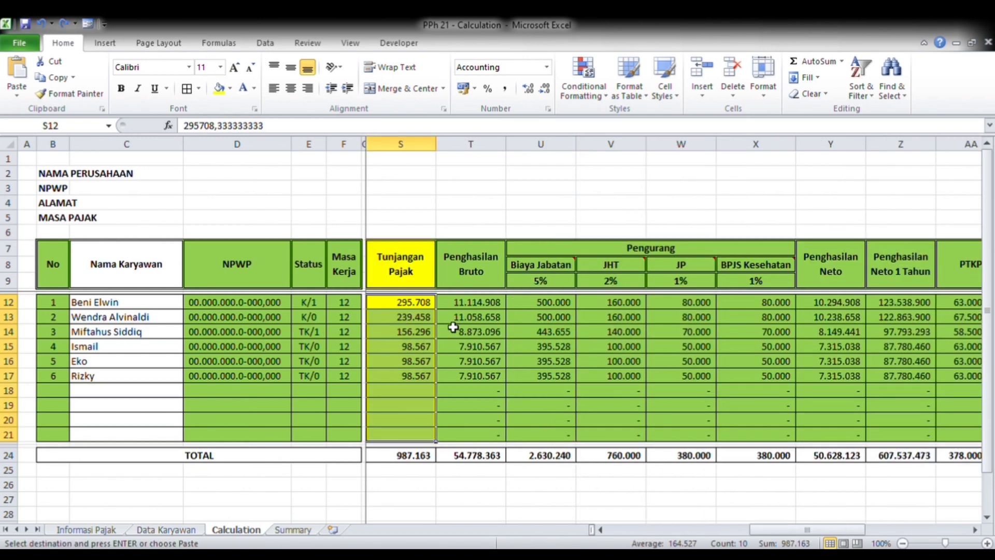
pyautogui.click(413, 306)
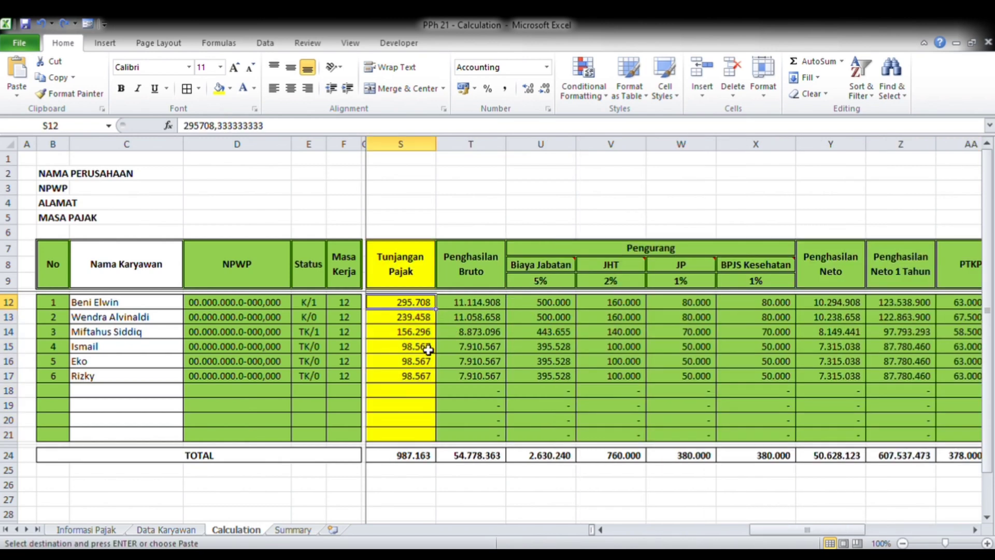
pyautogui.press('Return')
# Copy the PPh Perbulan results AG12:AG21 and paste them as values into Tunjangan Pajak S12:S21.
pyautogui.press('Right')
pyautogui.press('Right')
pyautogui.press('Right')
pyautogui.press('Right')
pyautogui.press('Right')
pyautogui.press('Right')
pyautogui.press('Right')
pyautogui.press('Right')
pyautogui.press('Right')
pyautogui.press('Right')
pyautogui.press('Right')
pyautogui.press('Right')
pyautogui.press('Right')
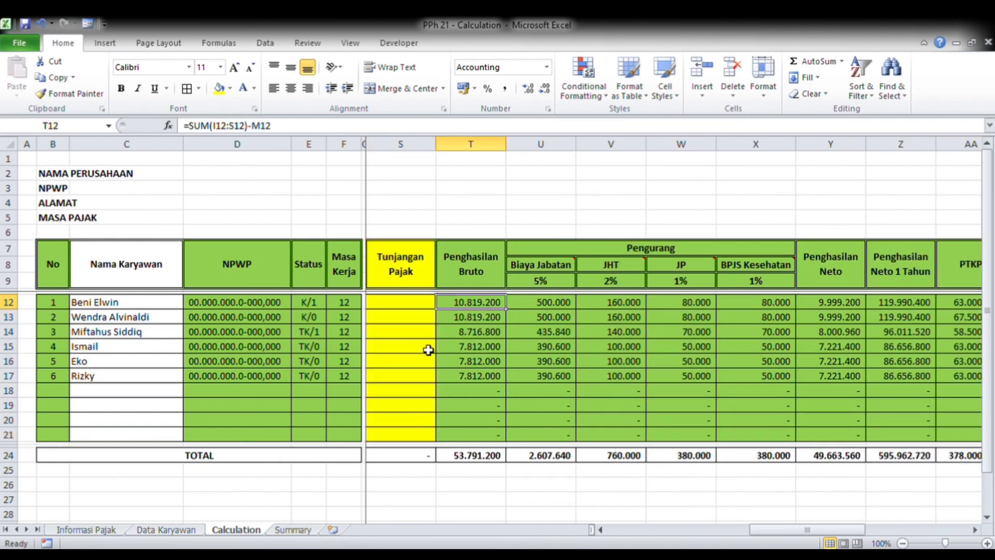
pyautogui.press('Right')
pyautogui.press('Right')
pyautogui.press('Left')
pyautogui.hotkey('shift', 'Down')
pyautogui.hotkey('shift', 'Down')
pyautogui.hotkey('shift', 'Down')
pyautogui.hotkey('shift', 'Down')
pyautogui.hotkey('shift', 'Down')
pyautogui.hotkey('shift', 'Down')
pyautogui.hotkey('shift', 'Down')
pyautogui.hotkey('shift', 'Down')
pyautogui.hotkey('shift', 'Down')
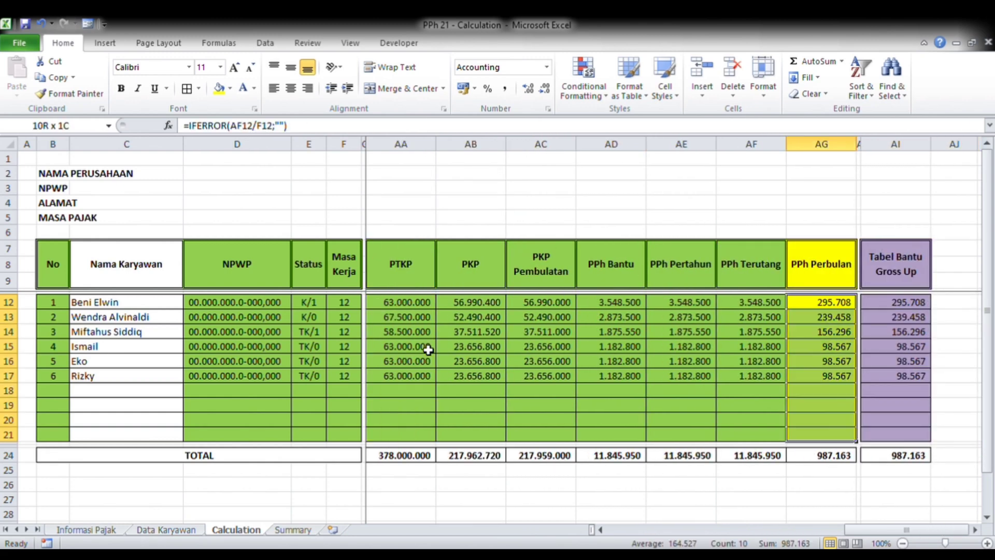
pyautogui.hotkey('ctrl', 'c')
pyautogui.press('Left')
pyautogui.press('Left')
pyautogui.press('Left')
pyautogui.press('Left')
pyautogui.press('Left')
pyautogui.press('Left')
pyautogui.press('Left')
pyautogui.press('Left')
pyautogui.press('Left')
pyautogui.press('Left')
pyautogui.press('Left')
pyautogui.press('Left')
pyautogui.press('Left')
pyautogui.press('Left')
pyautogui.press('Left')
pyautogui.press('Left')
pyautogui.press('Left')
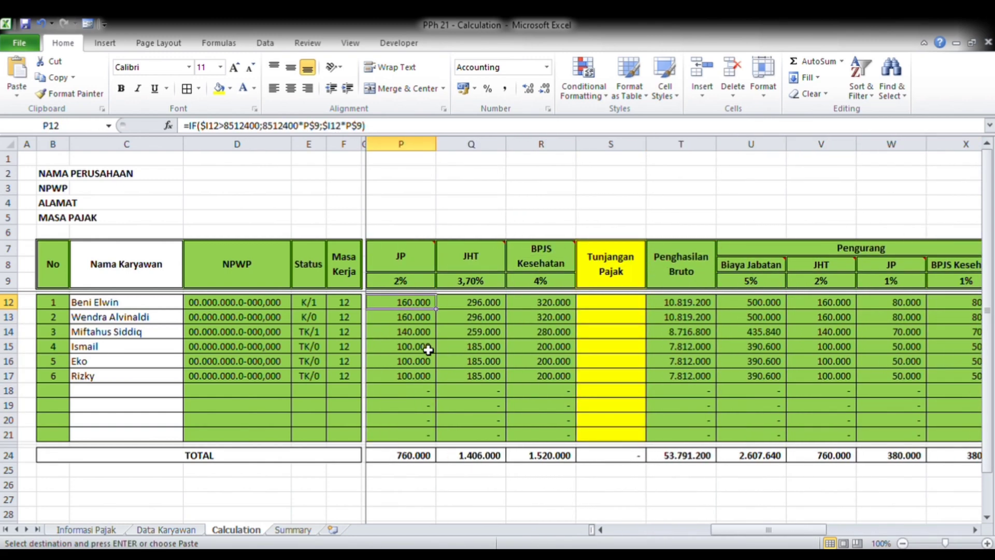
pyautogui.press('Right')
pyautogui.press('Right')
pyautogui.press('Right')
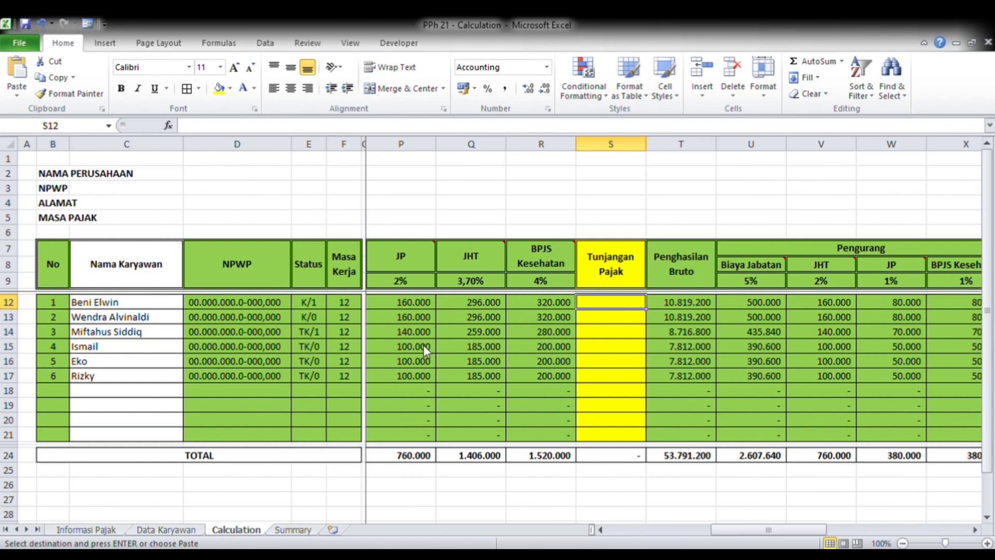
pyautogui.hotkey('ctrl', 'v')
# Check the recalculated PPh Perbulan and the Tabel Bantu Gross Up difference along row 12.
pyautogui.press('Right')
pyautogui.press('Right')
pyautogui.press('Right')
pyautogui.press('Right')
pyautogui.press('Right')
pyautogui.press('Right')
pyautogui.press('Right')
pyautogui.press('Right')
pyautogui.press('Right')
pyautogui.press('Right')
pyautogui.press('Right')
pyautogui.press('Right')
pyautogui.press('Right')
pyautogui.press('Right')
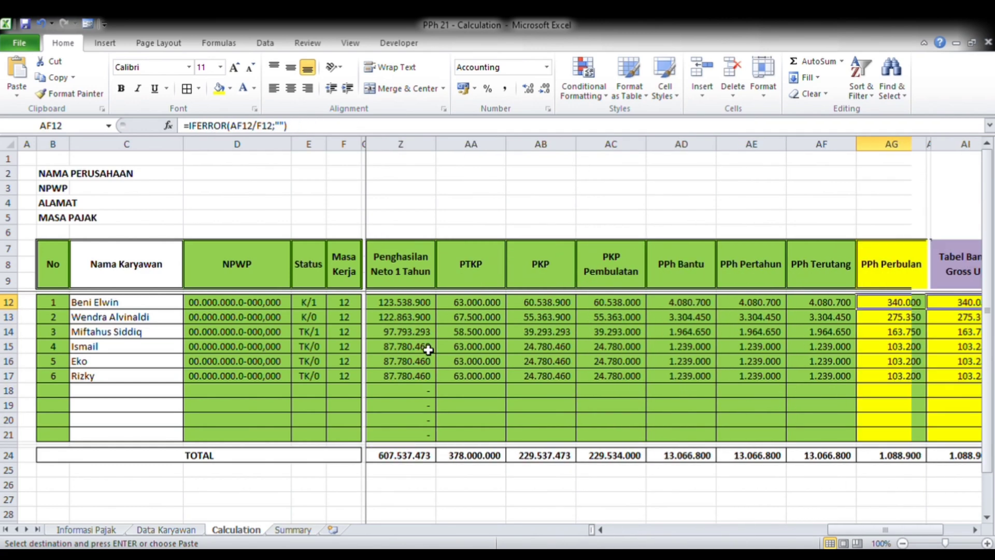
pyautogui.press('Right')
pyautogui.press('Right')
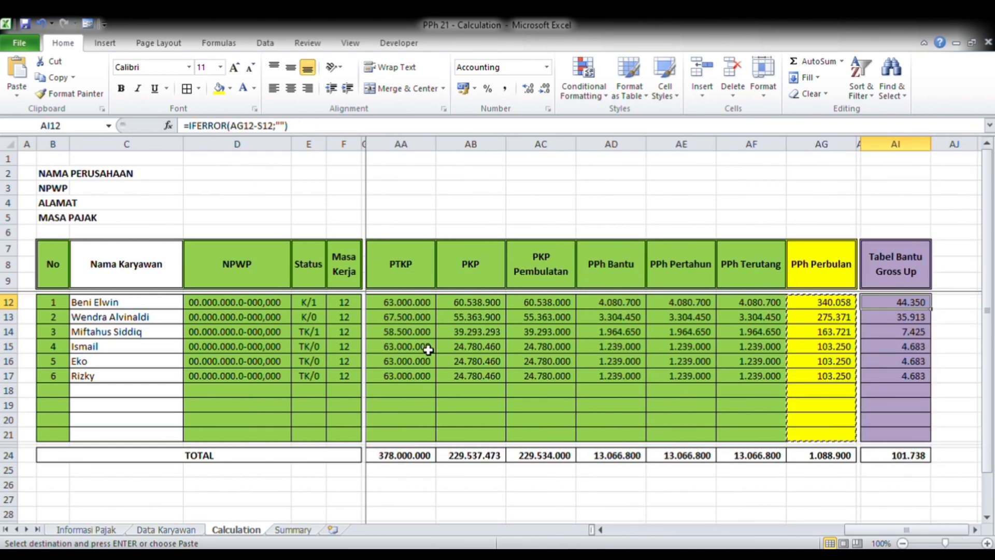
# Copy the recalculated PPh Perbulan range AG12:AG21 and paste its values over Tunjangan Pajak S12:S21.
pyautogui.press('Left')
pyautogui.press('Left')
pyautogui.hotkey('ctrl', 'shift', 'Down')
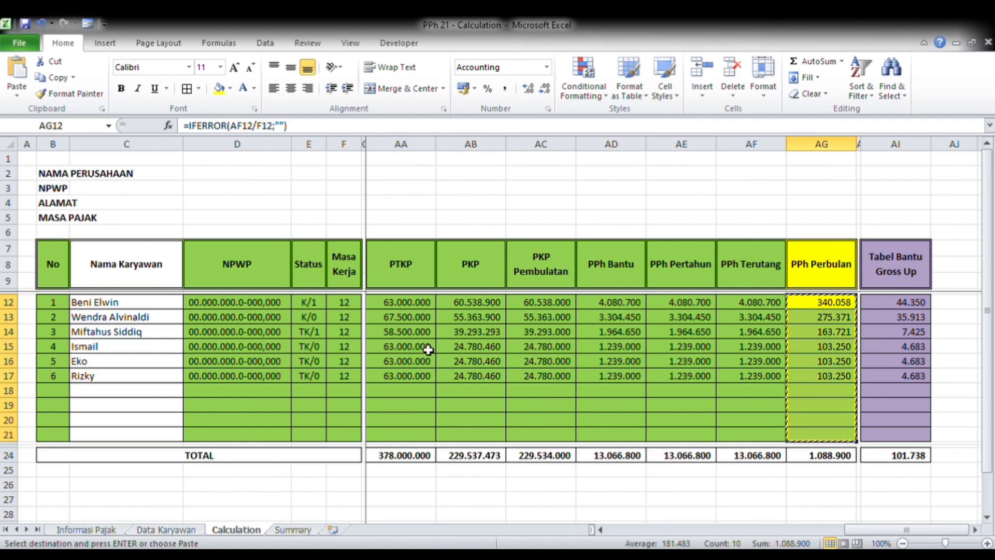
pyautogui.press('Left')
pyautogui.press('Left')
pyautogui.press('Left')
pyautogui.press('Left')
pyautogui.press('Left')
pyautogui.press('Left')
pyautogui.press('Left')
pyautogui.press('Left')
pyautogui.press('Left')
pyautogui.press('Left')
pyautogui.press('Left')
pyautogui.press('Left')
pyautogui.press('Left')
pyautogui.press('Left')
pyautogui.press('Left')
pyautogui.press('Left')
pyautogui.press('Left')
pyautogui.press('Right')
pyautogui.press('Right')
pyautogui.press('Right')
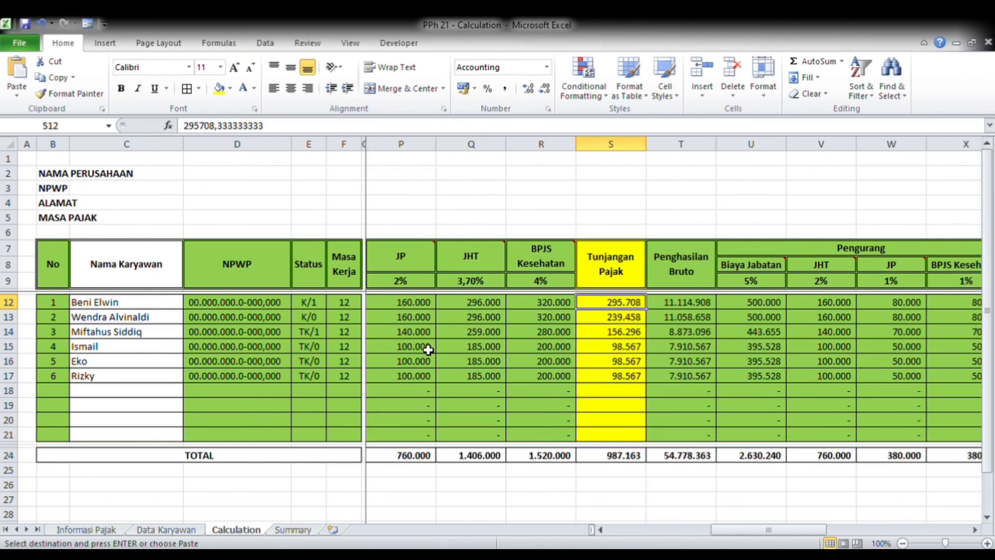
pyautogui.hotkey('ctrl', 'v')
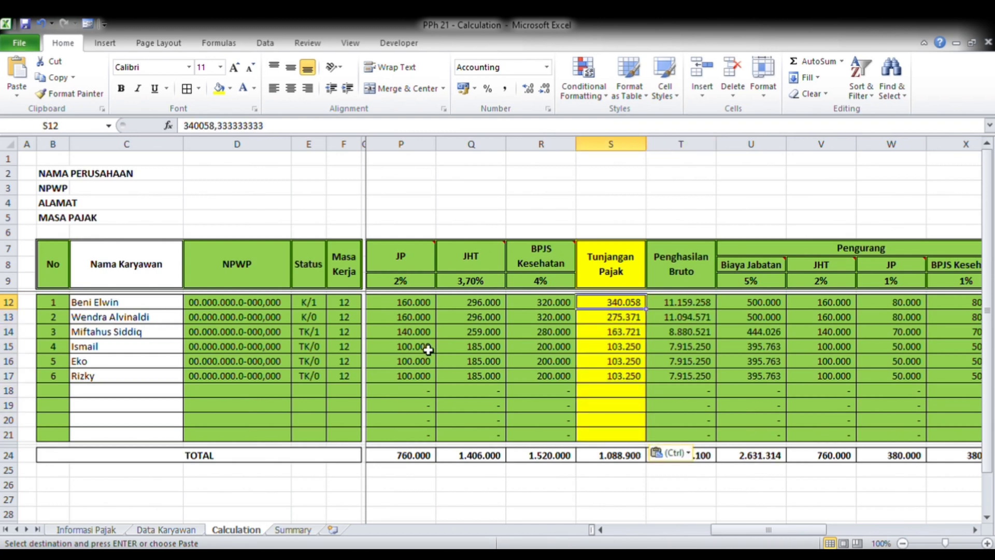
# Repeatedly paste the updated PPh Perbulan results as values into S12:S21 to bring Tunjangan Pajak closer to PPh Perbulan.
pyautogui.hotkey('ctrl', 'v')
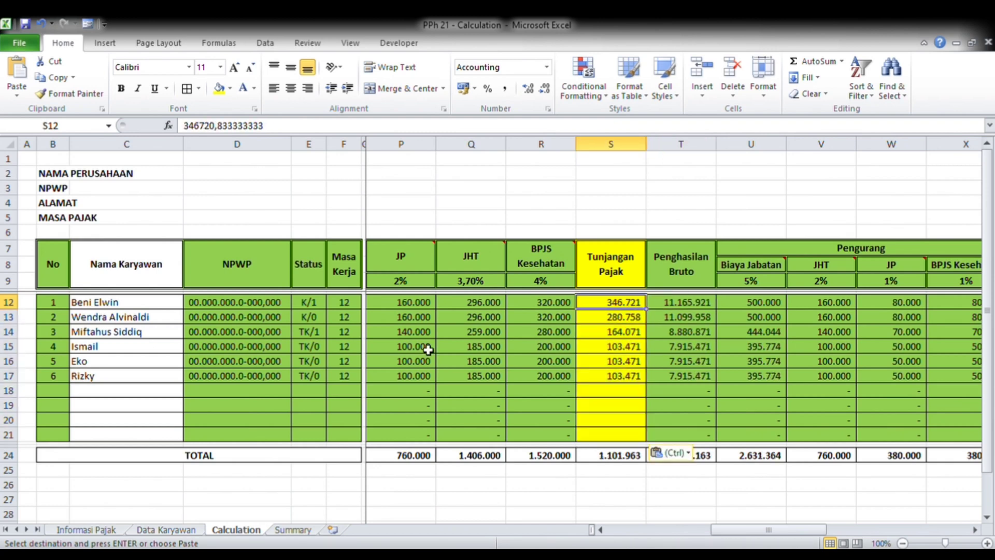
pyautogui.hotkey('ctrl', 'v')
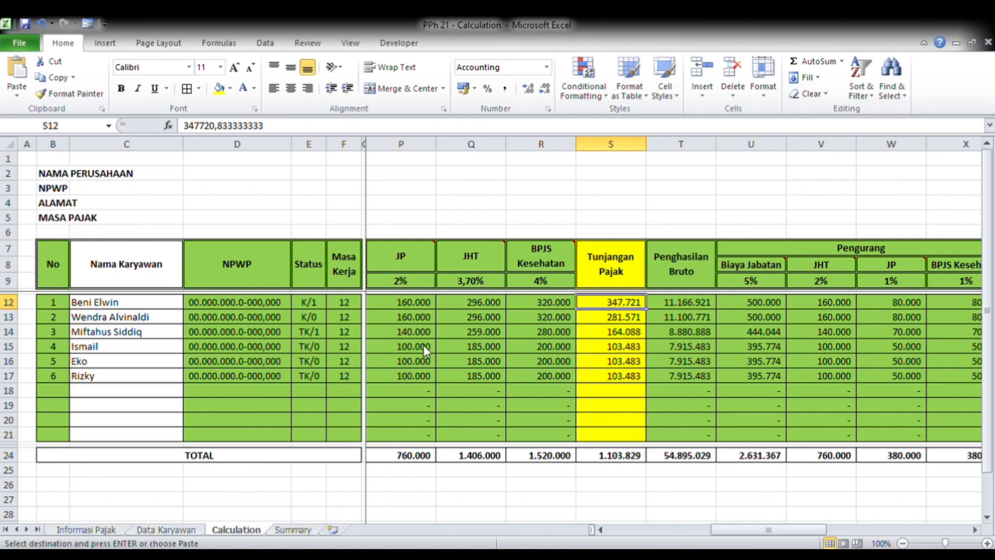
pyautogui.hotkey('ctrl', 'v')
pyautogui.hotkey('ctrl', 'v')
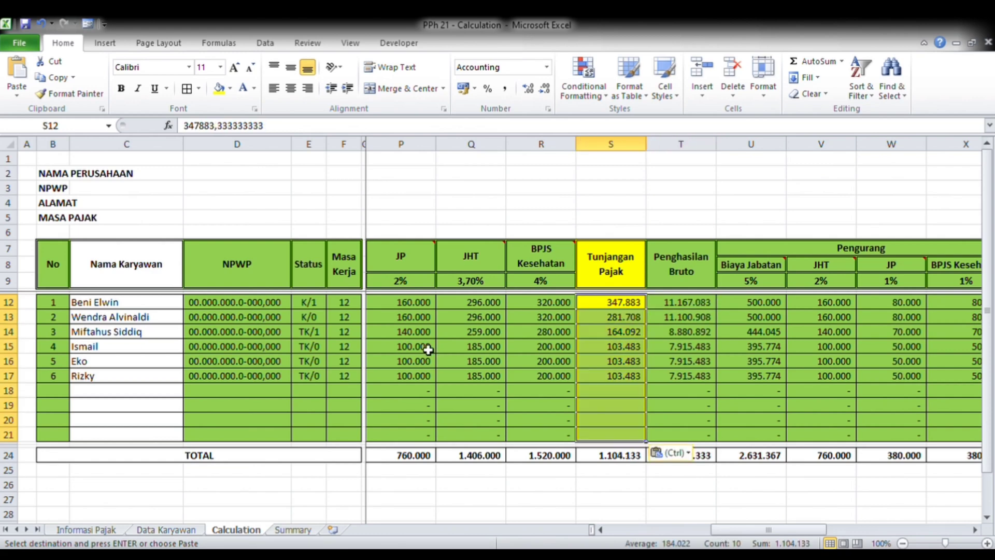
pyautogui.hotkey('ctrl', 'v')
# Paste the latest PPh Perbulan results as values into Tunjangan Pajak S12:S21 once more.
pyautogui.press('Right')
pyautogui.press('Right')
pyautogui.press('Right')
pyautogui.press('Right')
pyautogui.press('Right')
pyautogui.press('Right')
pyautogui.press('Right')
pyautogui.press('Right')
pyautogui.press('Right')
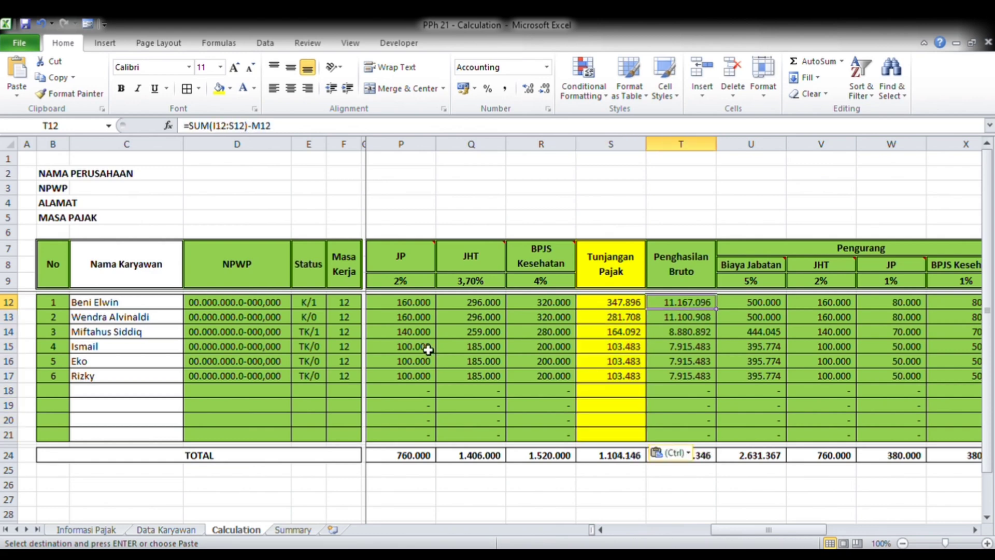
# Check the Tabel Bantu Gross Up difference against the PPh Pertahun, PPh Terutang and PPh Perbulan results in row 12.
pyautogui.press('Right')
pyautogui.press('Right')
pyautogui.press('Right')
pyautogui.press('Right')
pyautogui.press('Right')
pyautogui.press('Right')
pyautogui.press('Right')
pyautogui.press('Right')
pyautogui.press('Right')
pyautogui.press('Right')
pyautogui.press('Right')
pyautogui.press('Right')
pyautogui.press('Left')
pyautogui.press('Left')
pyautogui.press('Left')
pyautogui.press('Left')
pyautogui.press('Left')
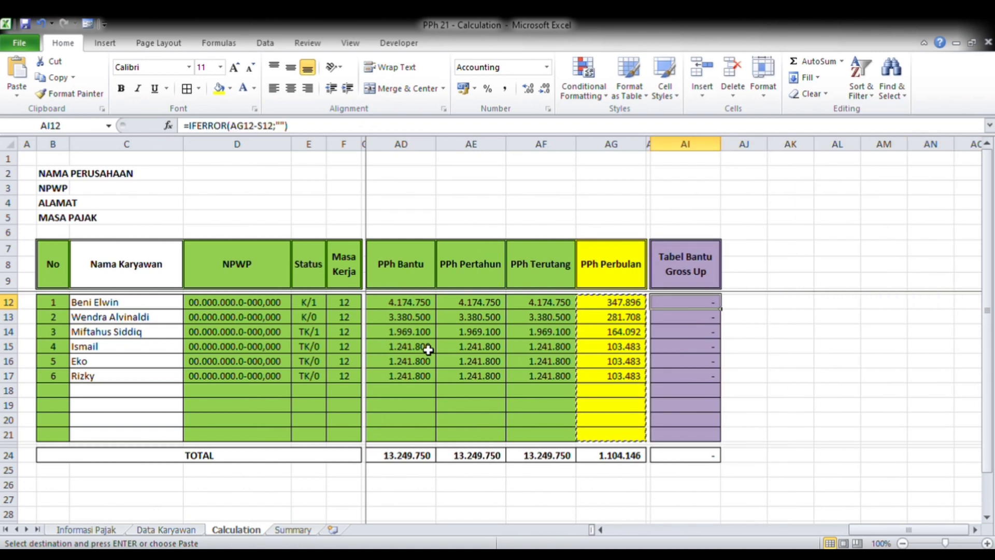
pyautogui.press('Left')
pyautogui.press('Left')
pyautogui.press('Left')
pyautogui.press('Left')
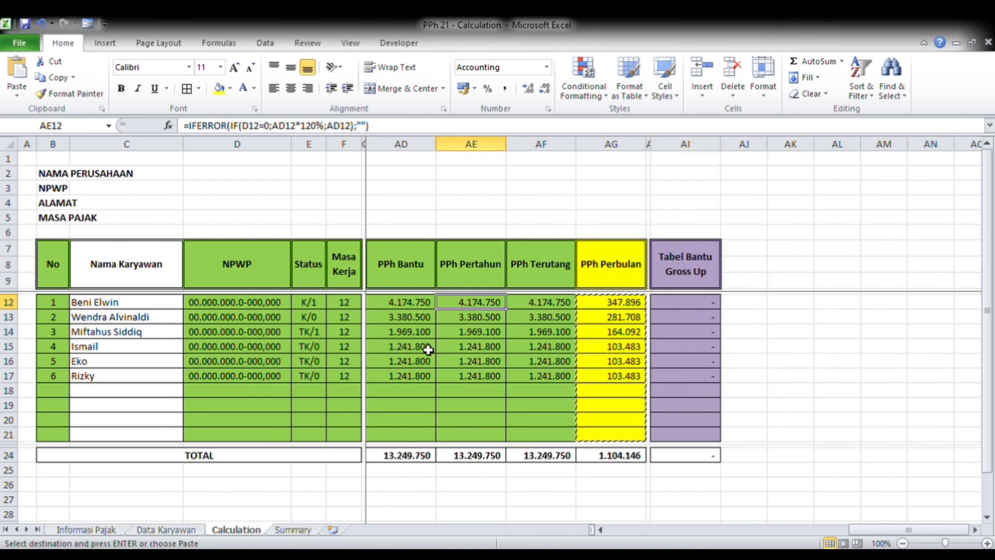
pyautogui.press('Right')
pyautogui.press('Right')
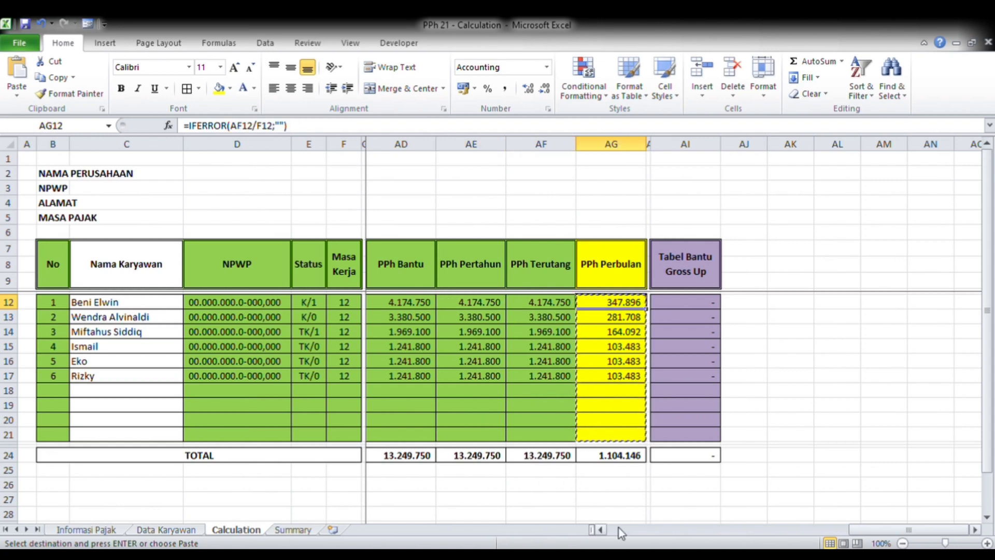
# Review the TOTAL row from PPh Perbulan back to PKP, then look at the MASA PAJAK label.
pyautogui.click(616, 455)
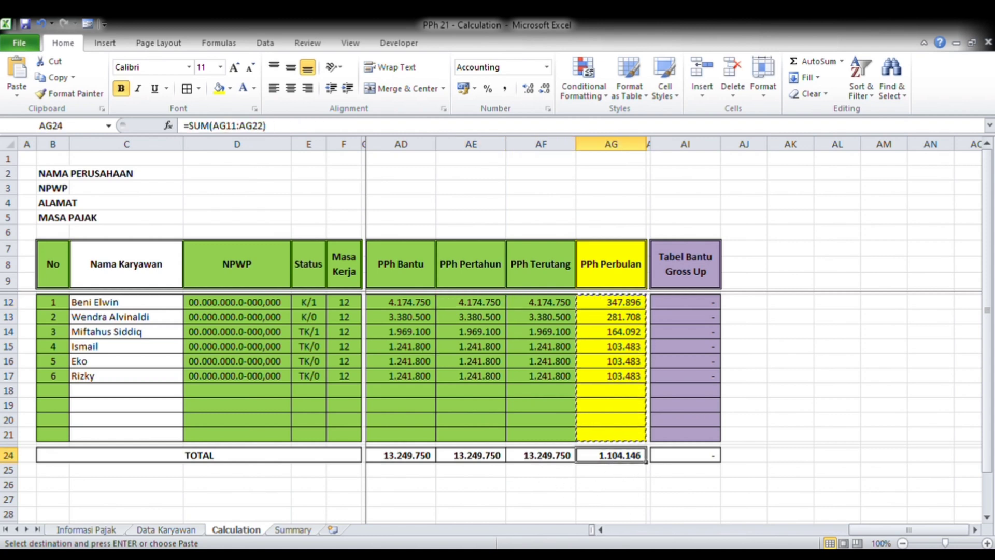
pyautogui.press('Left')
pyautogui.press('Left')
pyautogui.press('Left')
pyautogui.press('Left')
pyautogui.press('Left')
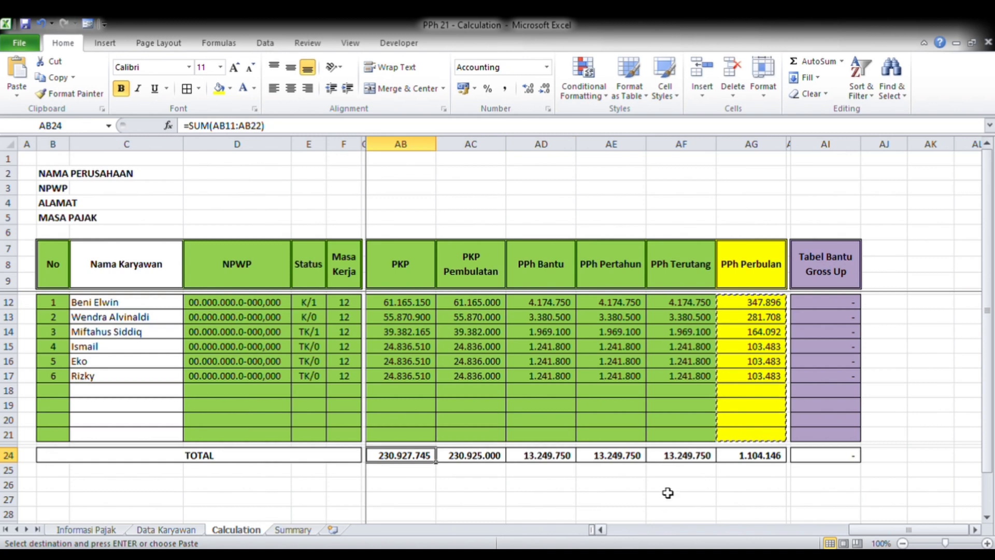
pyautogui.click(58, 219)
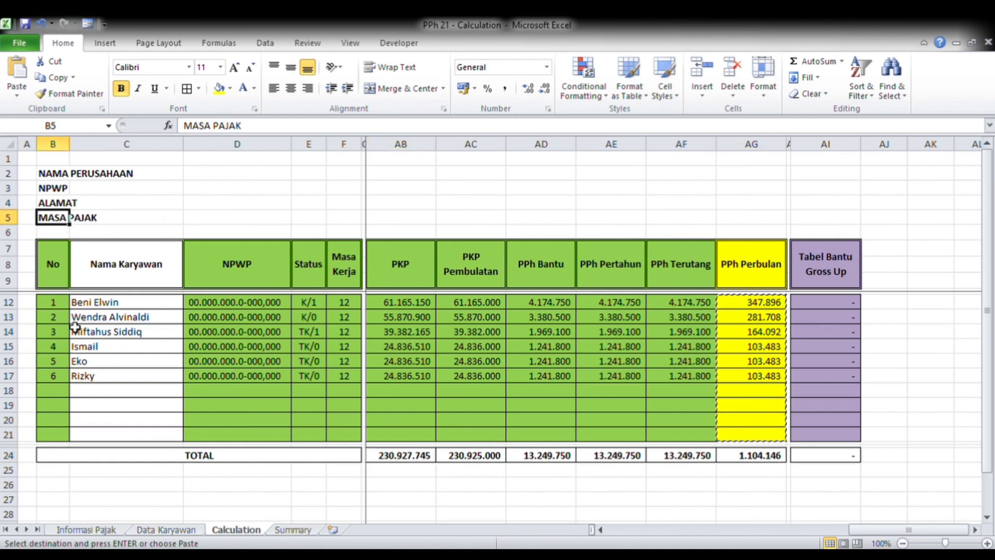
pyautogui.press('Left')
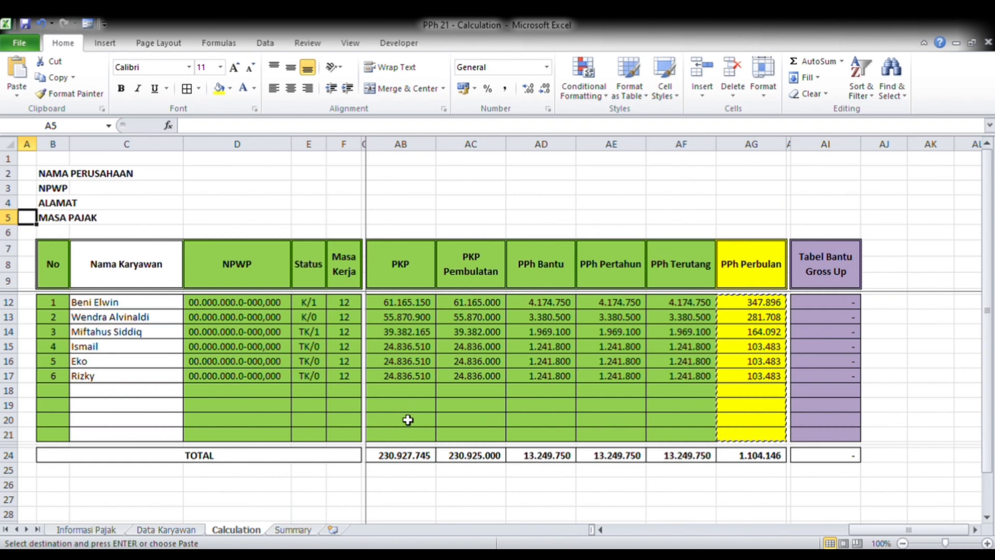
# Cancel the pending copy of the PPh Perbulan range.
pyautogui.click(799, 389)
pyautogui.press('Escape')
pyautogui.click(764, 368)
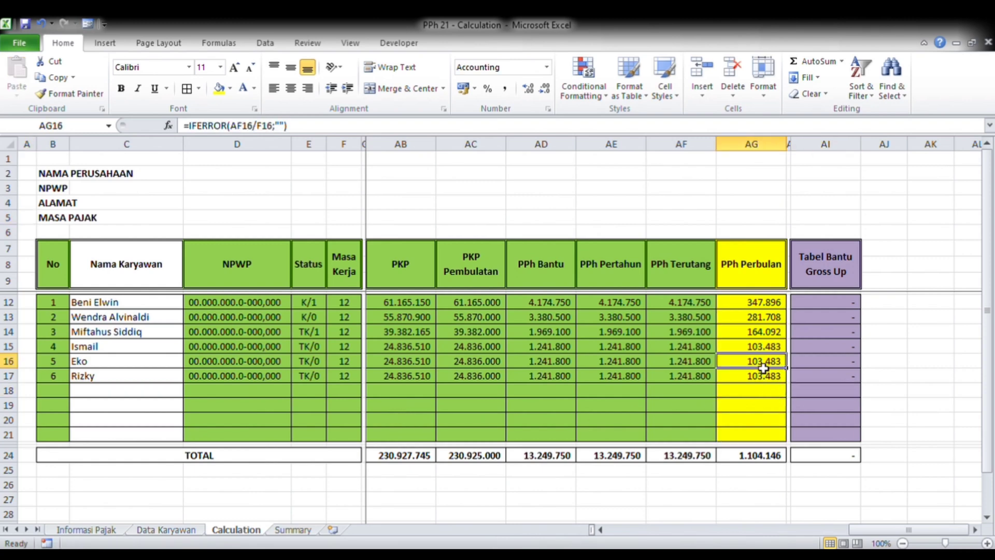
# Examine the final Tunjangan Pajak amounts in column S to compare them with PPh Perbulan.
pyautogui.press('Left')
pyautogui.press('Left')
pyautogui.press('Left')
pyautogui.press('Left')
pyautogui.press('Left')
pyautogui.press('Left')
pyautogui.press('Left')
pyautogui.press('Left')
pyautogui.press('Left')
pyautogui.press('Left')
pyautogui.press('Left')
pyautogui.press('Left')
pyautogui.press('Left')
pyautogui.press('Left')
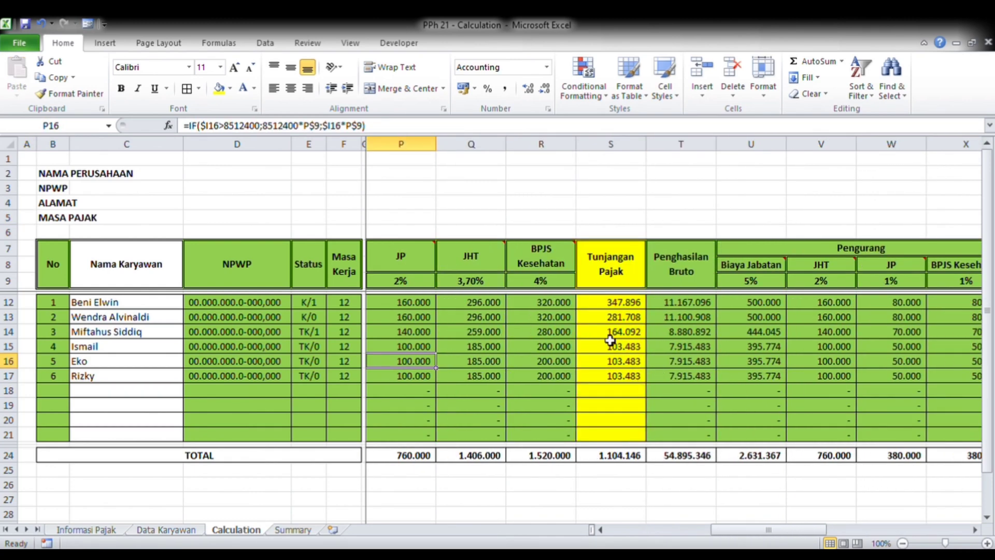
pyautogui.click(607, 305)
pyautogui.click(611, 390)
pyautogui.click(622, 308)
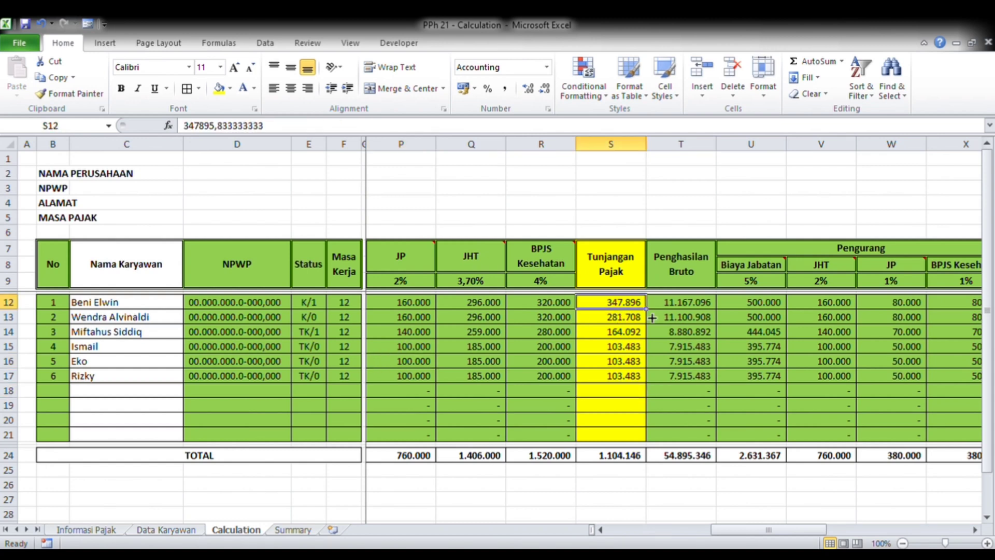
# Review the row 12 formulas for Penghasilan Bruto, the Pengurang deductions, Penghasilan Neto and Penghasilan Neto 1 Tahun.
pyautogui.click(685, 306)
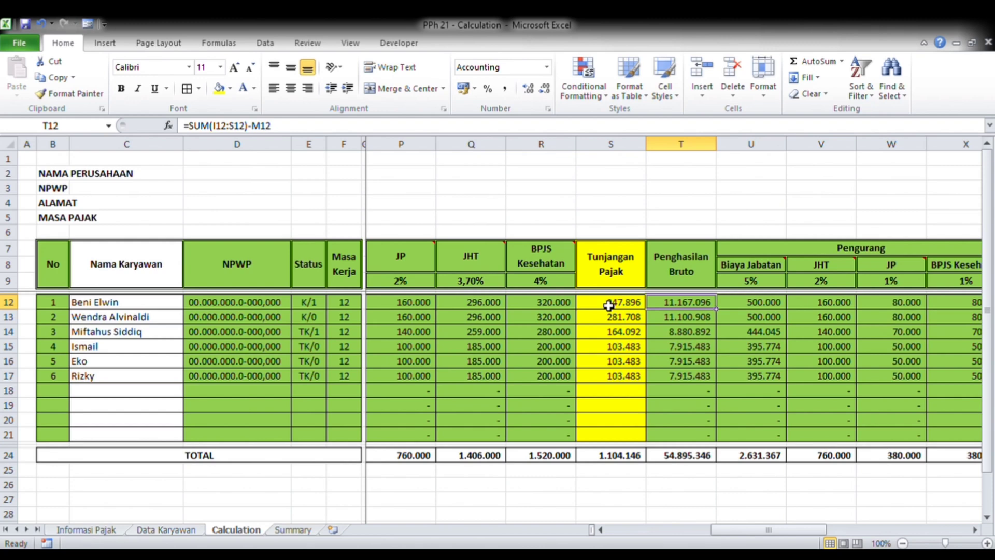
pyautogui.press('Right')
pyautogui.press('Right')
pyautogui.press('Right')
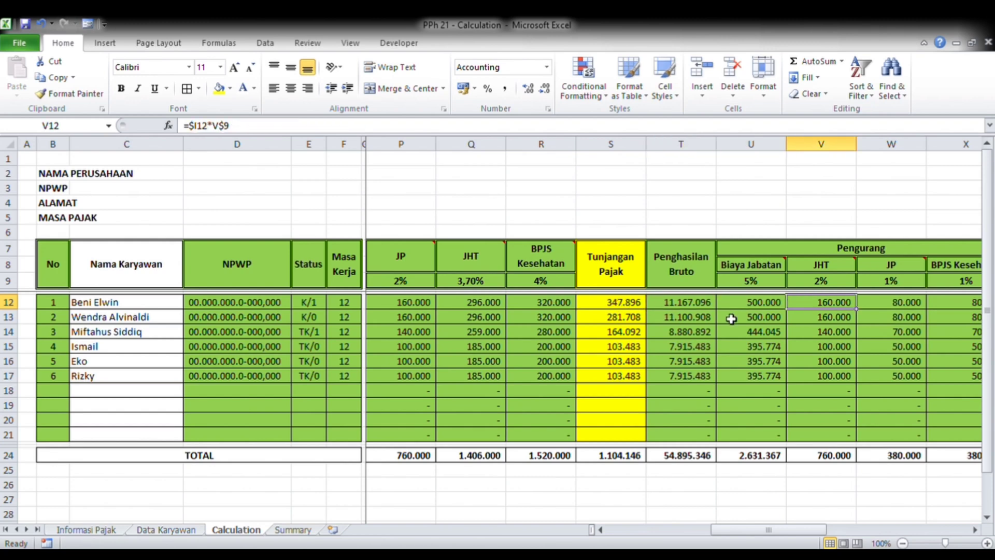
pyautogui.press('Right')
pyautogui.press('Right')
pyautogui.press('Right')
pyautogui.press('Right')
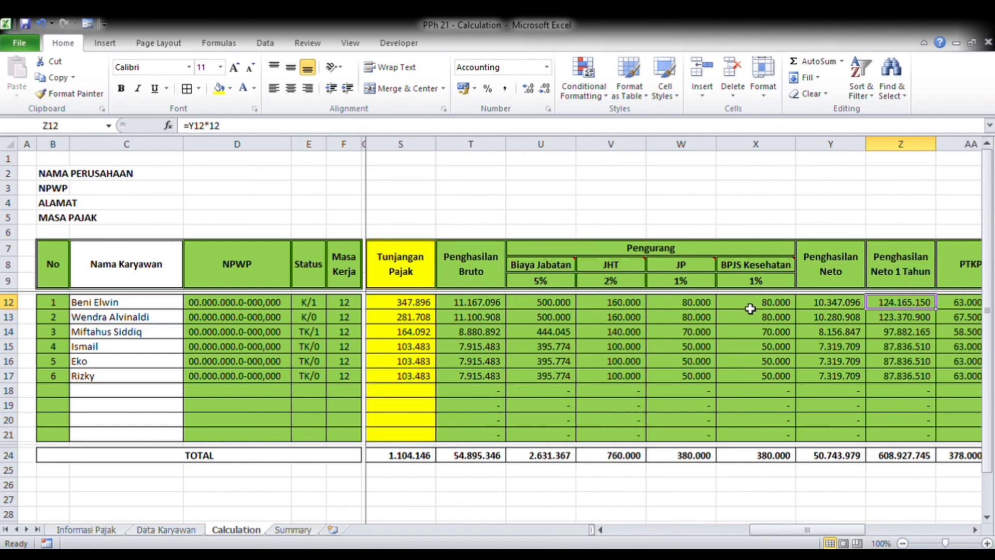
pyautogui.click(782, 271)
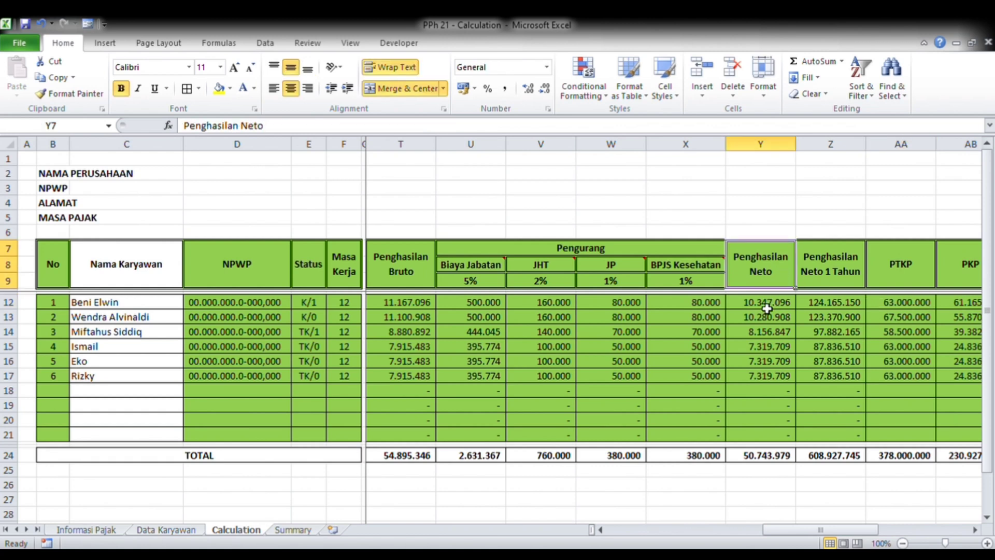
pyautogui.click(823, 304)
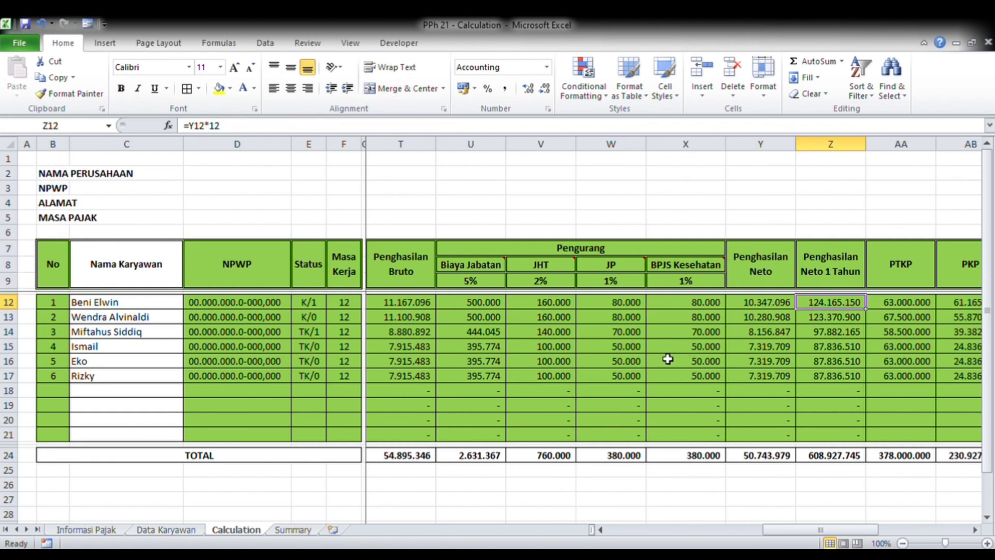
# Review how PTKP, PKP and PKP Pembulatan are calculated in row 12.
pyautogui.press('Right')
pyautogui.hscroll(1, 667, 359)
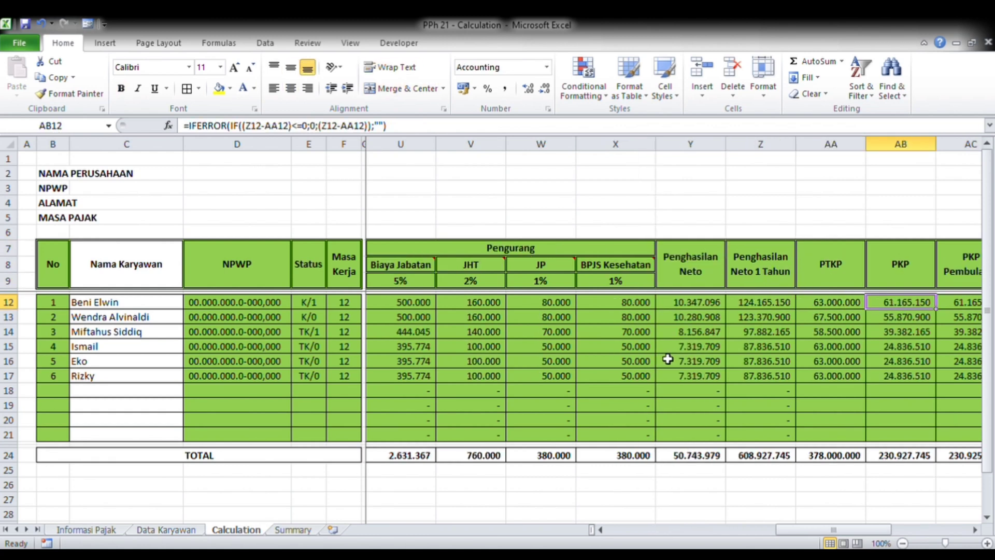
pyautogui.press('Right')
pyautogui.press('Right')
pyautogui.press('Right')
pyautogui.click(781, 306)
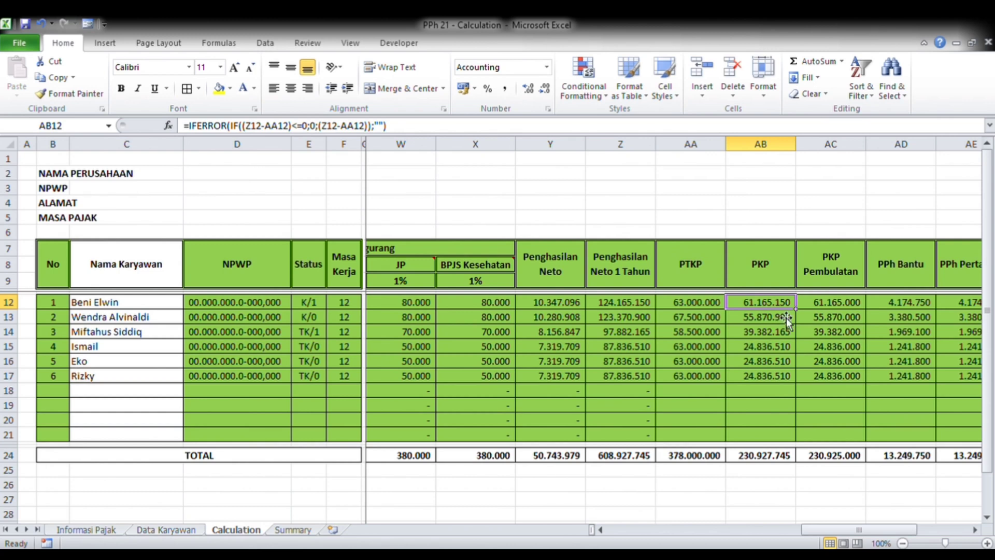
pyautogui.press('Right')
pyautogui.press('Right')
pyautogui.press('Right')
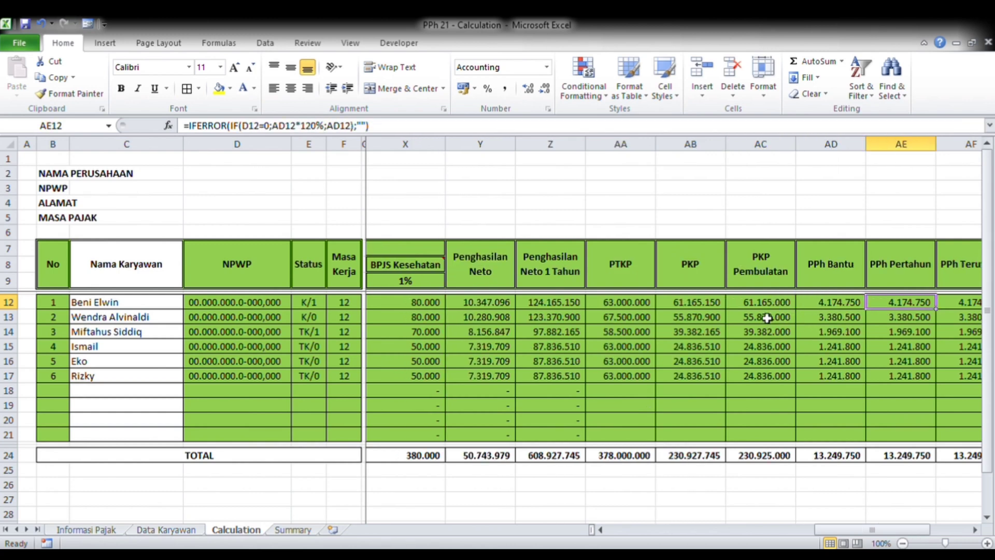
pyautogui.click(766, 304)
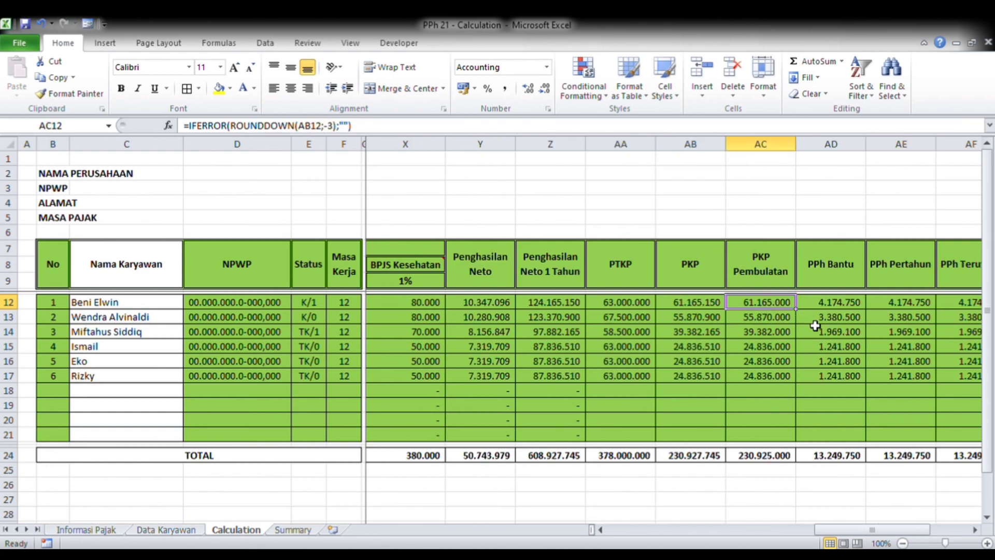
# Inspect the PPh Bantu tax-bracket formula and the PPh Pertahun formula in row 12.
pyautogui.press('Right')
pyautogui.press('Right')
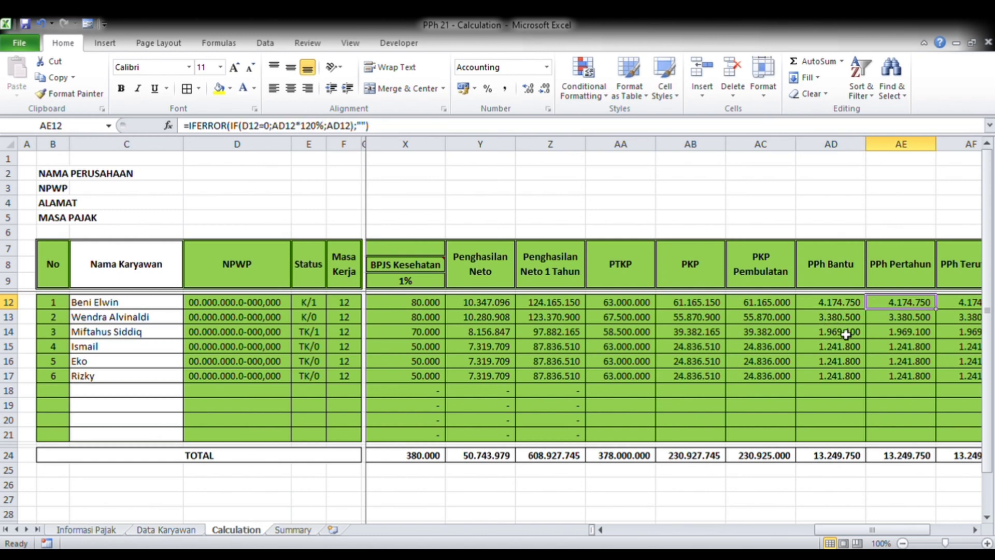
pyautogui.press('Right')
pyautogui.click(775, 308)
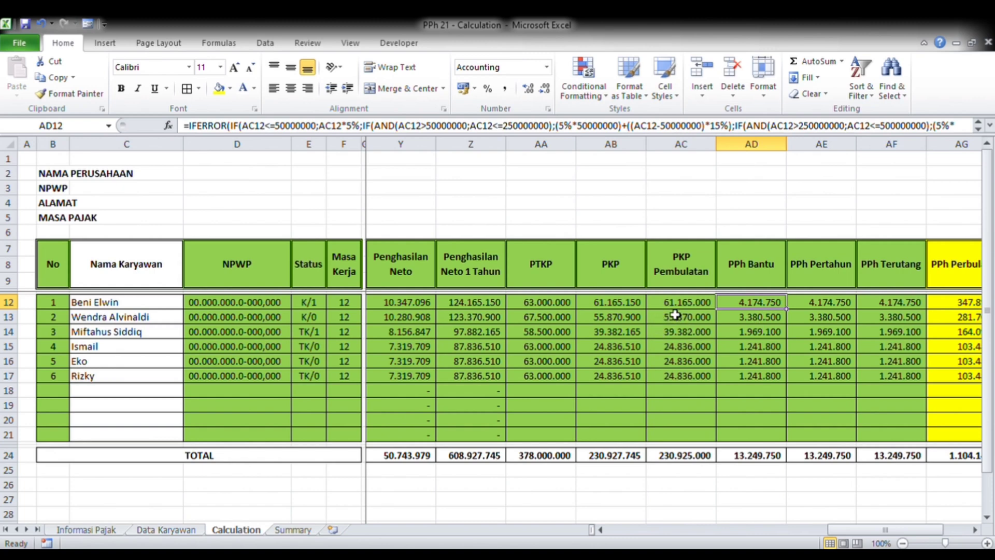
pyautogui.press('Right')
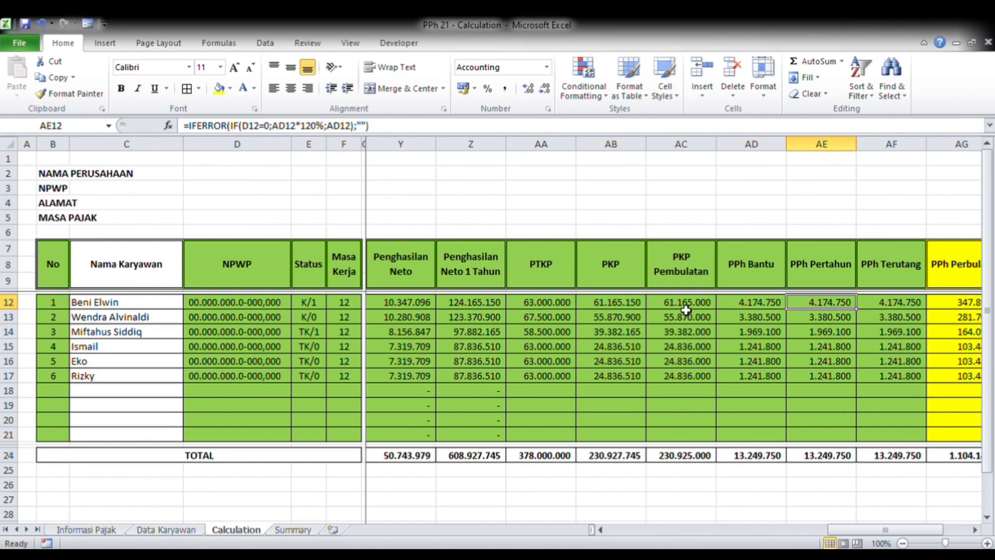
pyautogui.press('Right')
pyautogui.press('Right')
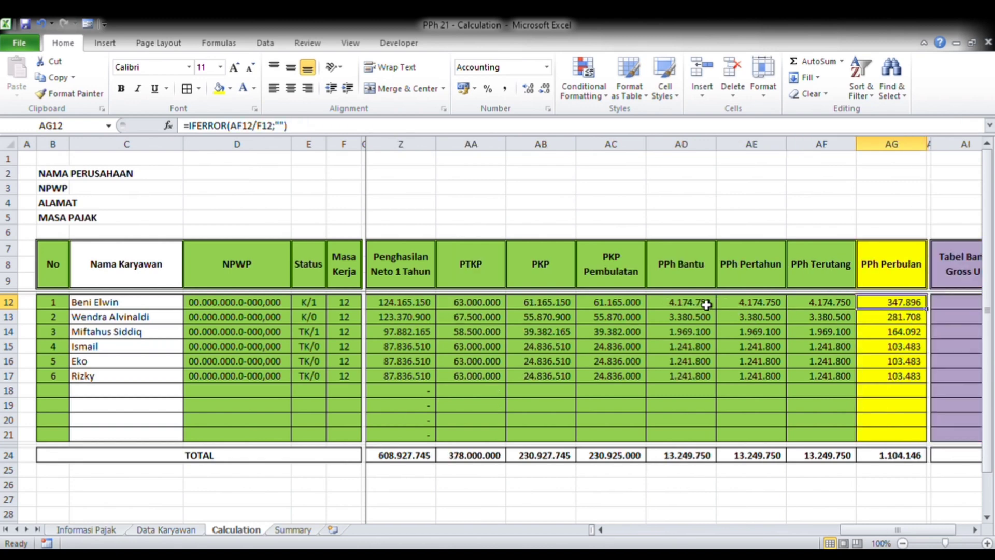
pyautogui.click(705, 305)
pyautogui.press('Right')
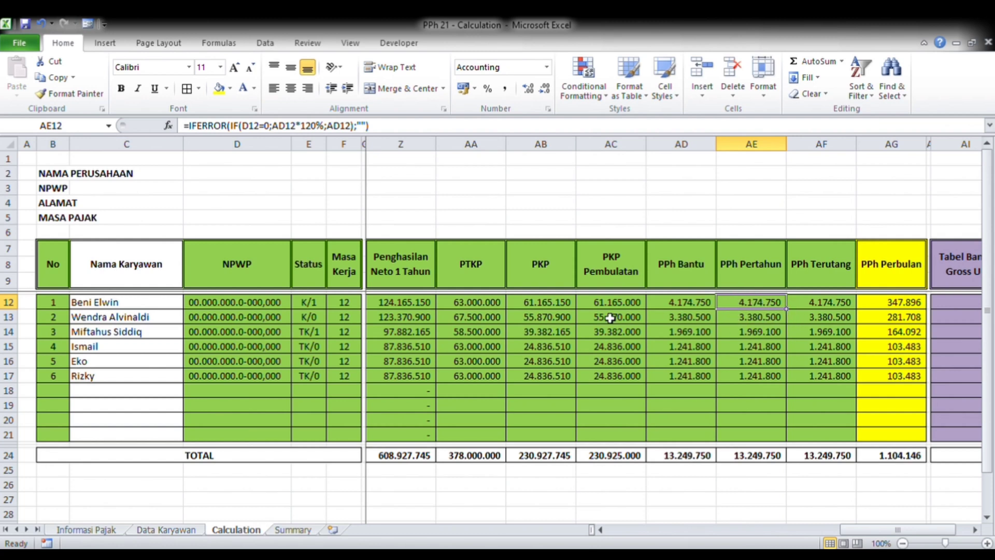
# Examine the NPWP and Masa Kerja cells used by the tax formulas, plus PPh Terutang and PPh Perbulan in row 12.
pyautogui.click(225, 303)
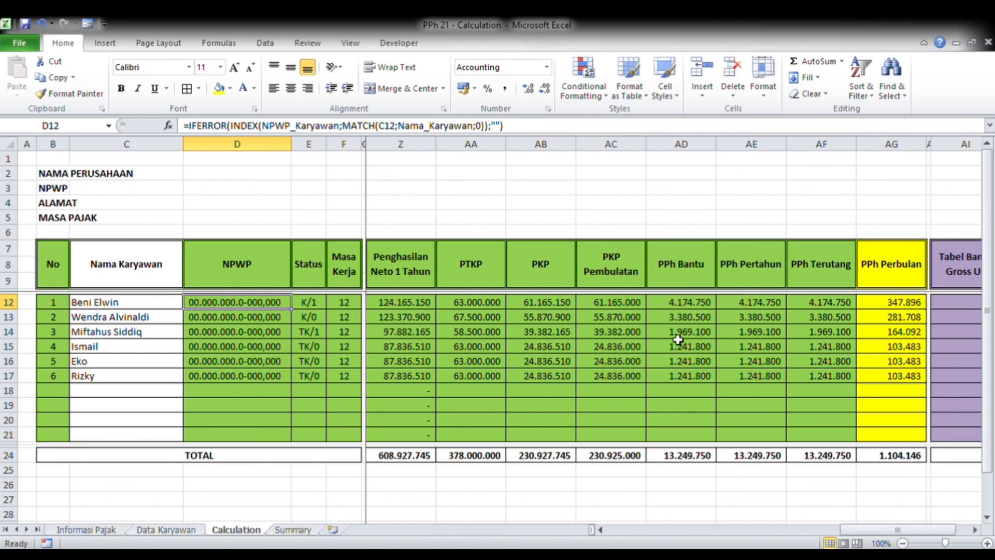
pyautogui.click(817, 304)
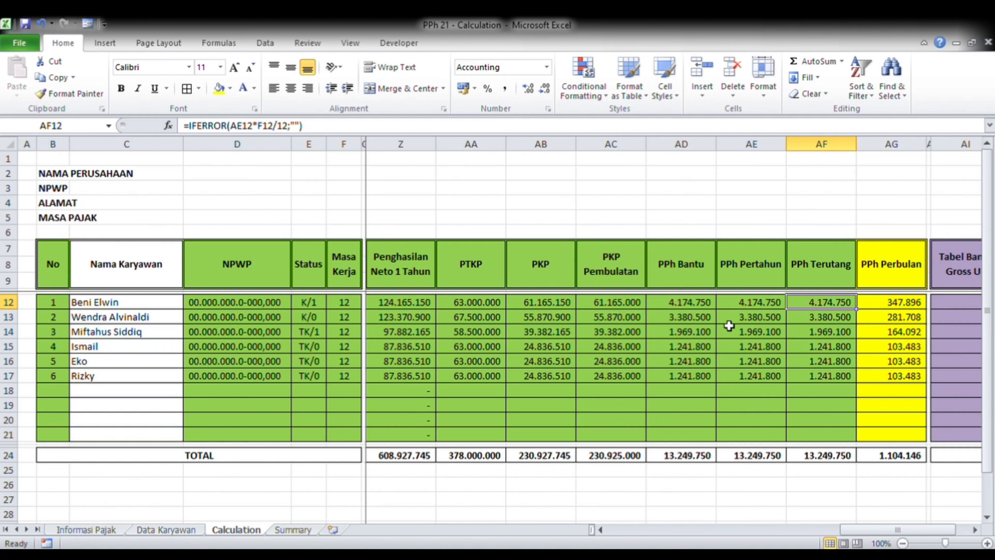
pyautogui.click(341, 303)
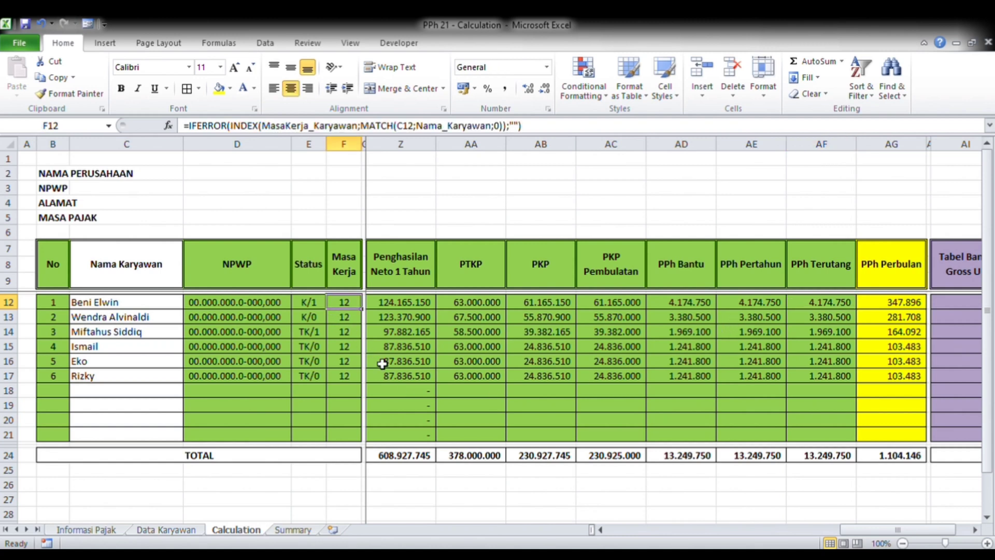
pyautogui.click(907, 303)
pyautogui.press('Right')
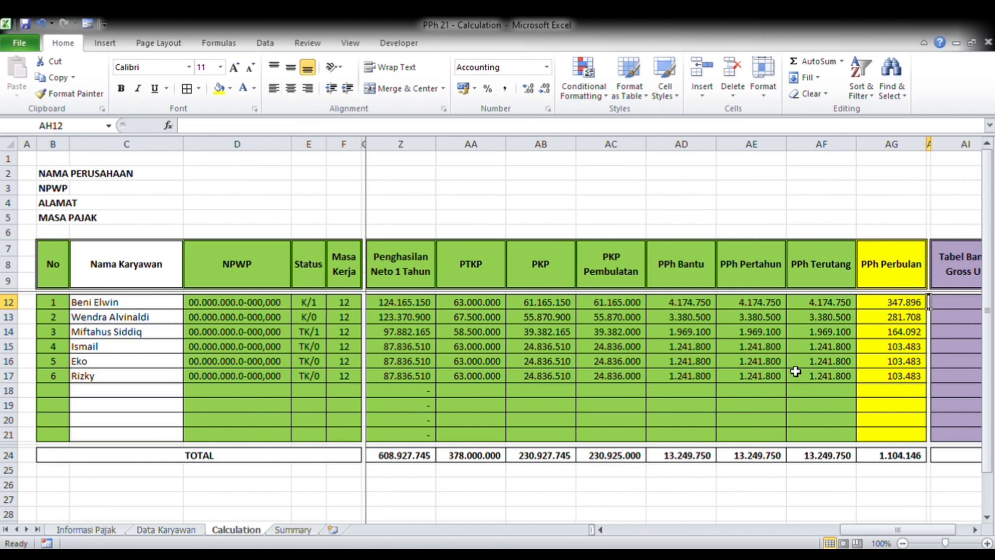
pyautogui.press('Right')
# Fill the TOTAL row with a tan background, including its label, all column totals and the Tabel Bantu Gross Up total.
pyautogui.press('Left')
pyautogui.press('Left')
pyautogui.press('Left')
pyautogui.press('Left')
pyautogui.press('Left')
pyautogui.press('Left')
pyautogui.press('Left')
pyautogui.press('Left')
pyautogui.press('Left')
pyautogui.press('Left')
pyautogui.press('Left')
pyautogui.press('Left')
pyautogui.press('Left')
pyautogui.press('Left')
pyautogui.press('Left')
pyautogui.press('Left')
pyautogui.press('Left')
pyautogui.press('Left')
pyautogui.press('Left')
pyautogui.press('Left')
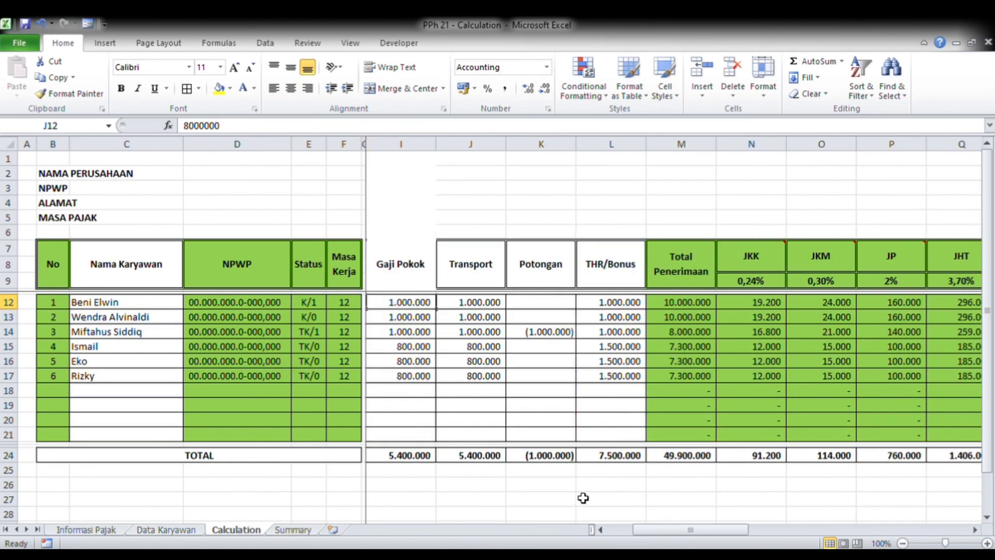
pyautogui.click(199, 459)
pyautogui.keyDown('ctrl'); pyautogui.click(411, 455); pyautogui.keyUp('ctrl')
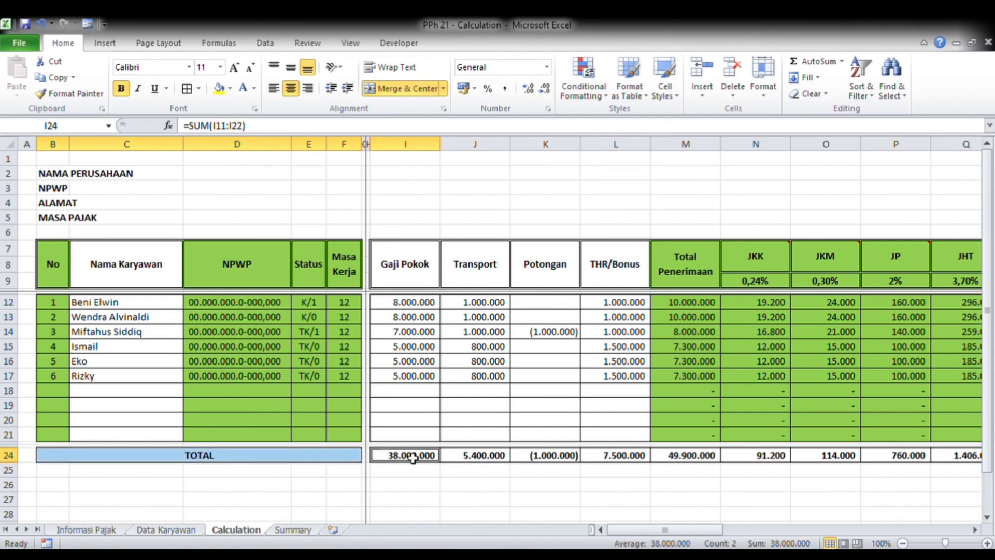
pyautogui.hotkey('ctrl', 'shift', 'Right')
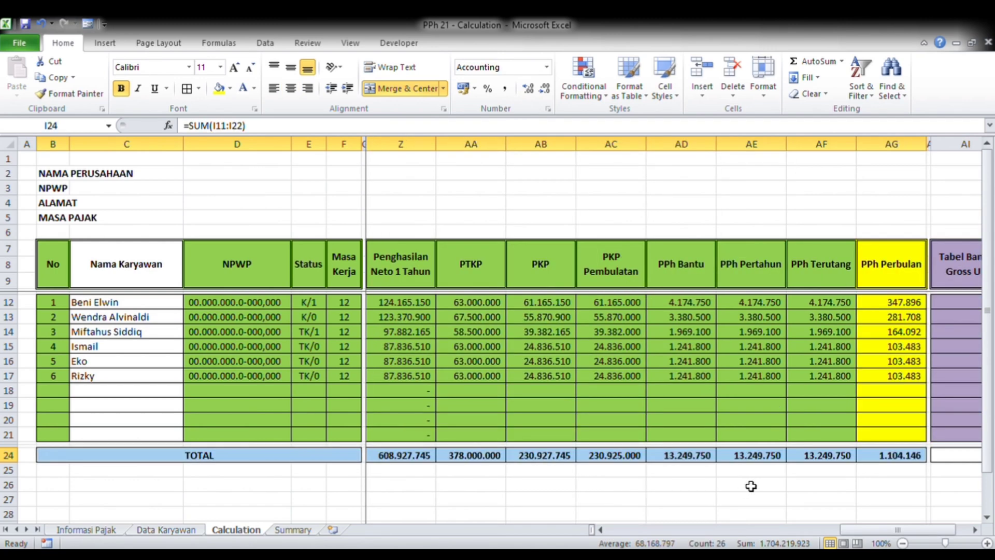
pyautogui.click(219, 88)
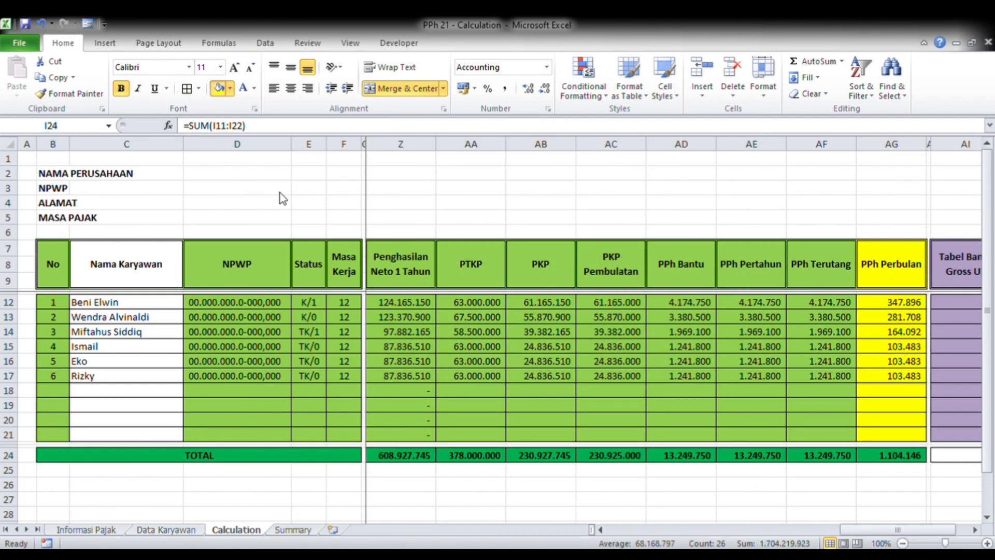
pyautogui.click(975, 448)
pyautogui.click(218, 88)
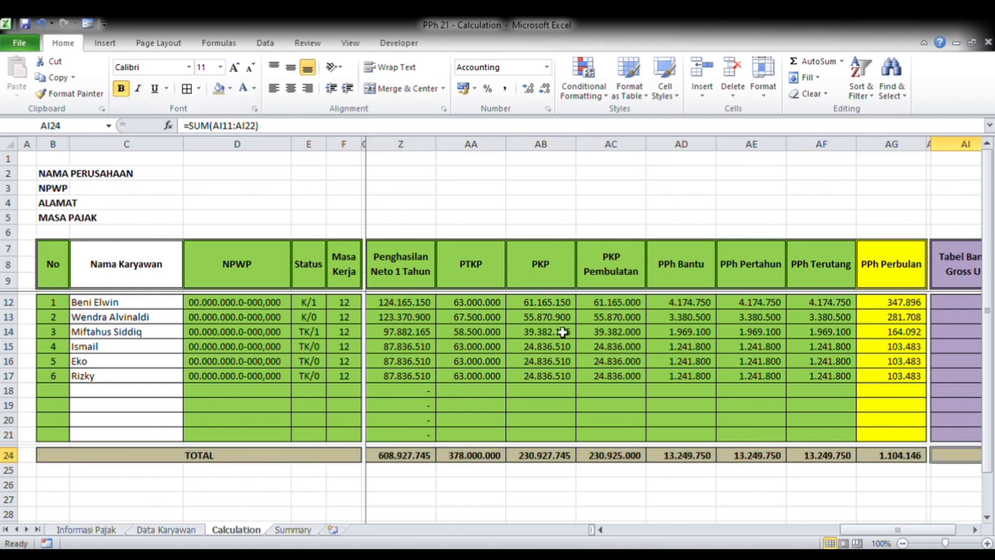
# Select the table header cells from No to Masa Kerja in rows 7 to 9.
pyautogui.press('Left')
pyautogui.press('Left')
pyautogui.press('Left')
pyautogui.press('Left')
pyautogui.press('Left')
pyautogui.press('Left')
pyautogui.press('Left')
pyautogui.press('Left')
pyautogui.press('Left')
pyautogui.press('Left')
pyautogui.press('Left')
pyautogui.press('Left')
pyautogui.press('Left')
pyautogui.press('Left')
pyautogui.press('Left')
pyautogui.press('Left')
pyautogui.press('Left')
pyautogui.press('Left')
pyautogui.press('Left')
pyautogui.press('Left')
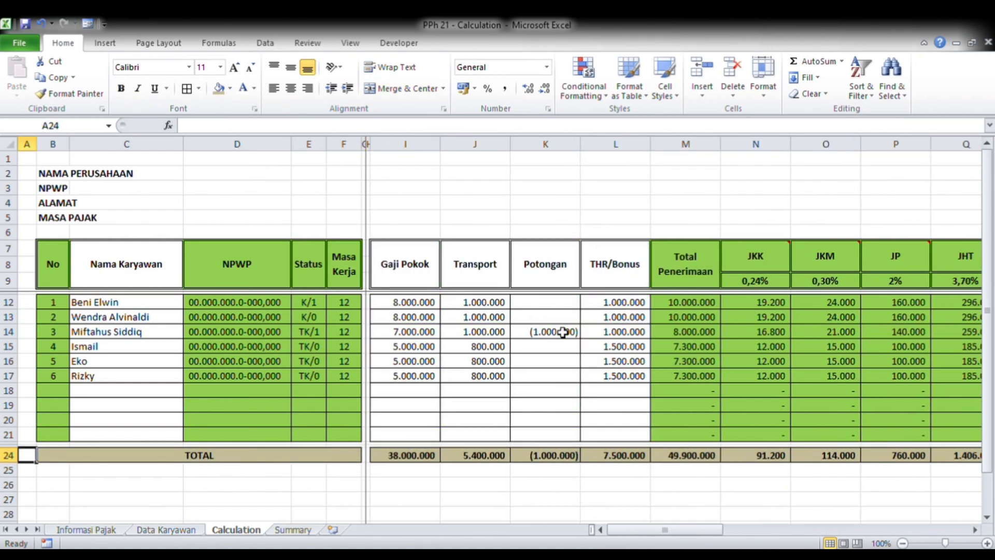
pyautogui.moveTo(49, 267); pyautogui.dragTo(344, 285)
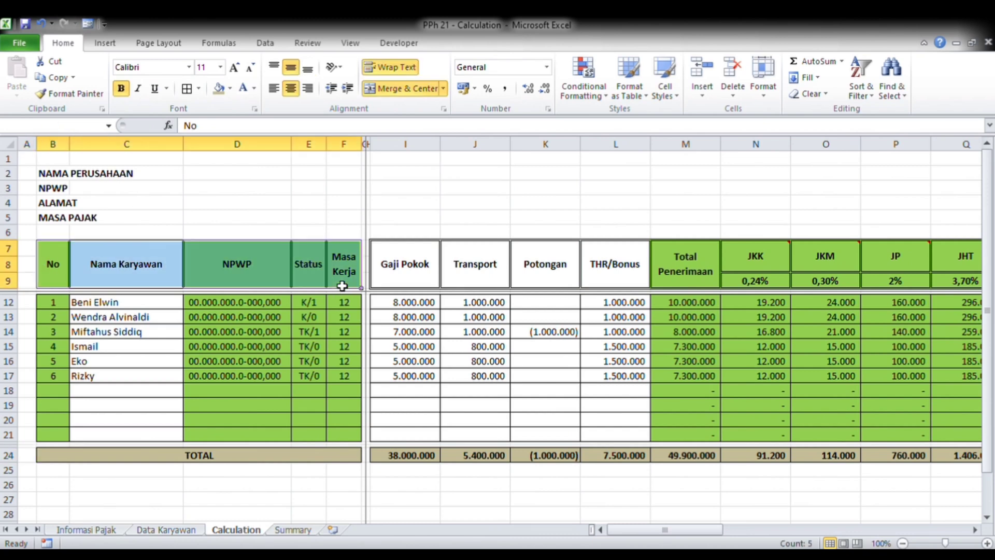
# Fill the table headers from No to Masa Kerja, Gaji Pokok to PPh Perbulan, and Tabel Bantu Gross Up with tan.
pyautogui.click(217, 89)
pyautogui.press('Right')
pyautogui.press('Right')
pyautogui.press('Right')
pyautogui.press('Right')
pyautogui.press('Right')
pyautogui.press('Right')
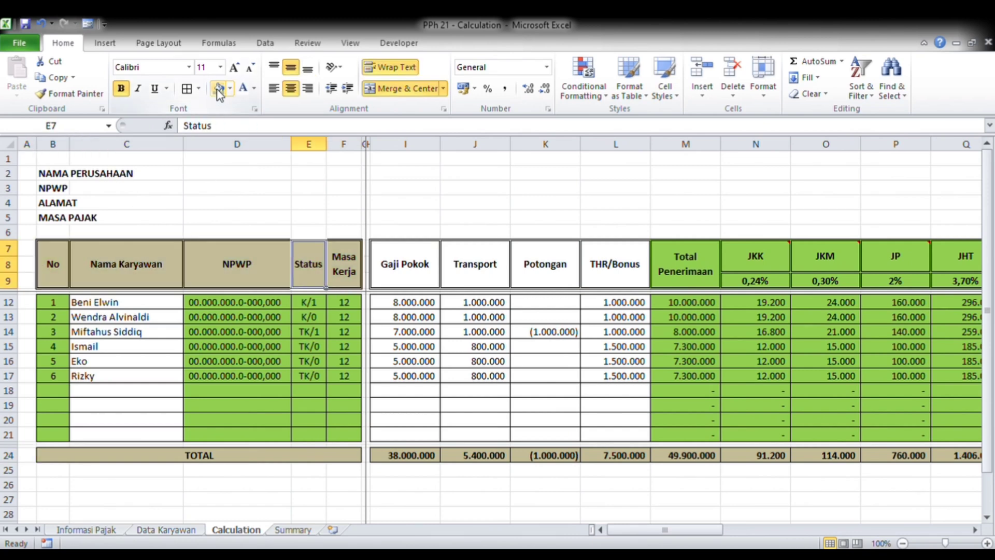
pyautogui.hotkey('shift', 'Right')
pyautogui.hotkey('shift', 'Right')
pyautogui.hotkey('shift', 'Right')
pyautogui.hotkey('shift', 'Right')
pyautogui.hotkey('shift', 'Right')
pyautogui.hotkey('shift', 'Right')
pyautogui.hotkey('shift', 'Right')
pyautogui.hotkey('shift', 'Right')
pyautogui.hotkey('shift', 'Right')
pyautogui.hotkey('shift', 'Right')
pyautogui.hotkey('shift', 'Right')
pyautogui.hotkey('shift', 'Right')
pyautogui.hotkey('shift', 'Right')
pyautogui.hotkey('shift', 'Right')
pyautogui.hotkey('shift', 'Right')
pyautogui.hotkey('shift', 'Right')
pyautogui.hotkey('shift', 'Right')
pyautogui.hotkey('shift', 'Right')
pyautogui.hotkey('shift', 'Right')
pyautogui.hotkey('shift', 'Right')
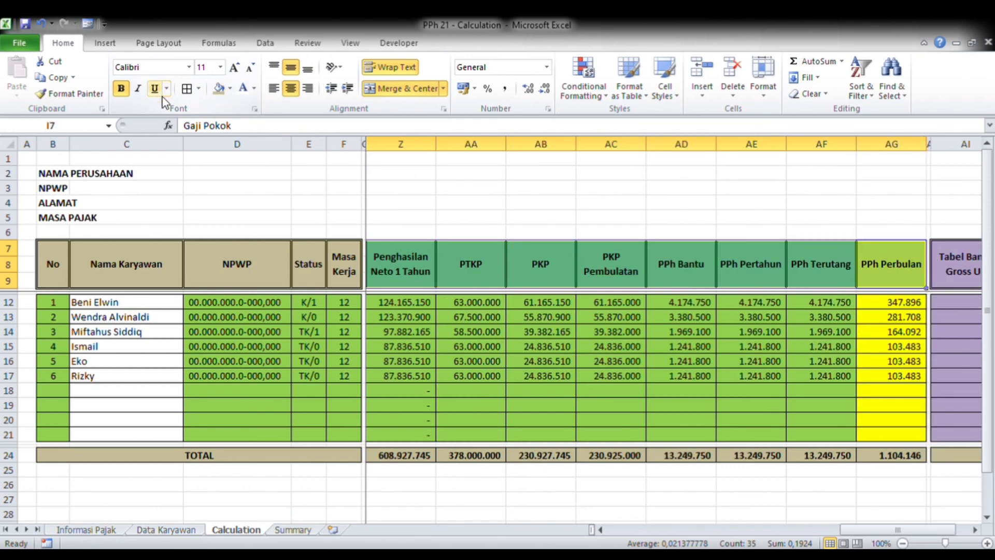
pyautogui.click(216, 90)
pyautogui.click(952, 269)
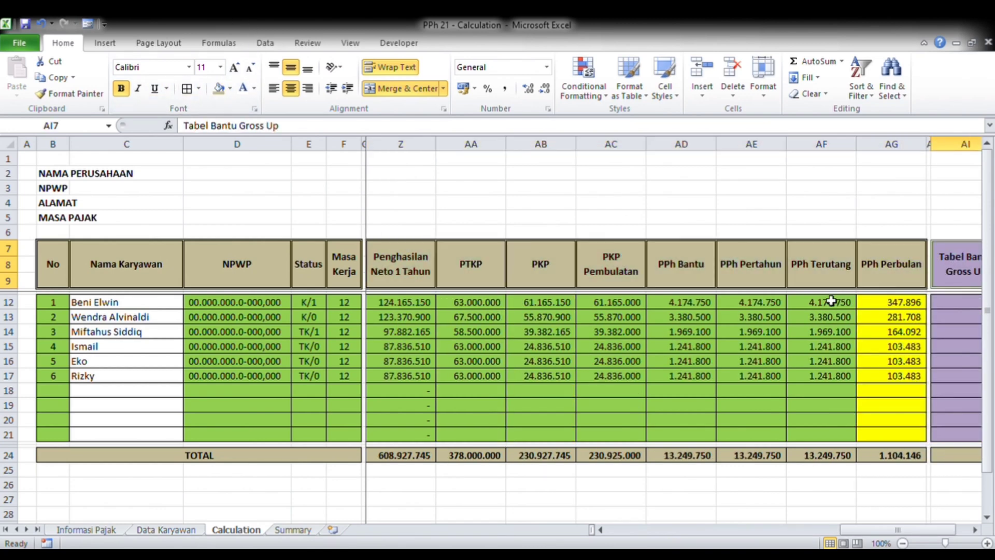
pyautogui.click(343, 301)
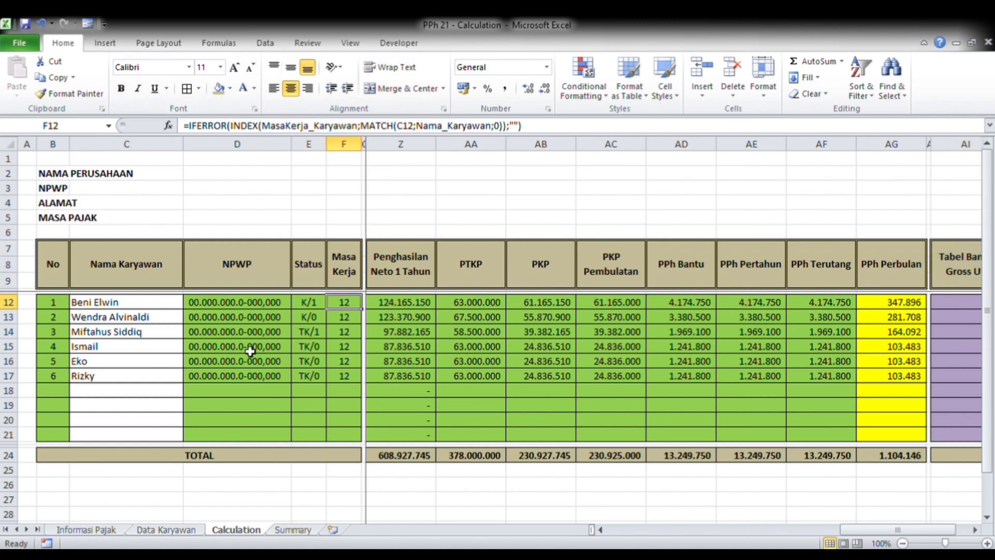
pyautogui.click(248, 350)
pyautogui.press('Left')
pyautogui.press('Left')
pyautogui.press('Left')
pyautogui.press('Right')
pyautogui.press('Right')
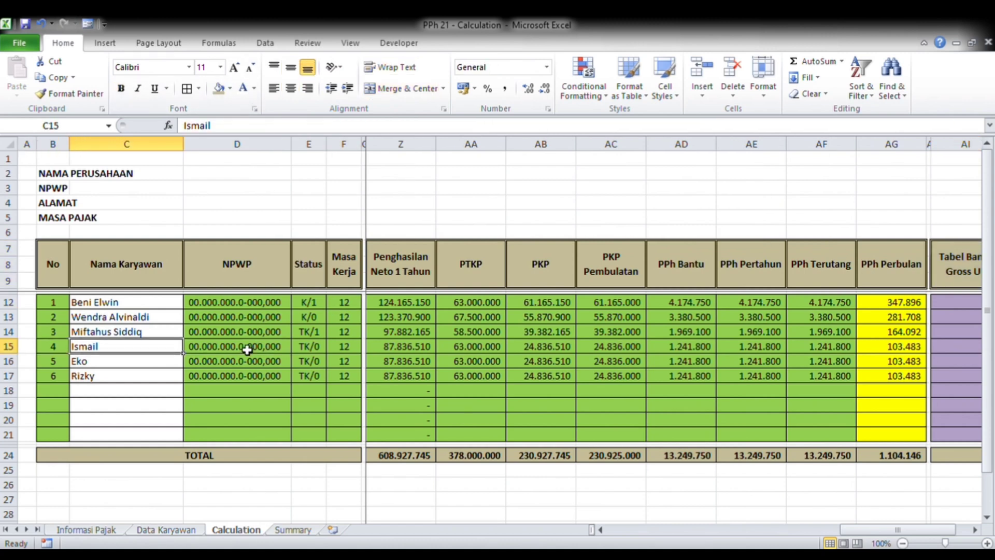
pyautogui.press('Right')
pyautogui.press('Right')
pyautogui.press('Right')
pyautogui.press('Right')
pyautogui.press('Right')
pyautogui.press('Right')
pyautogui.press('Right')
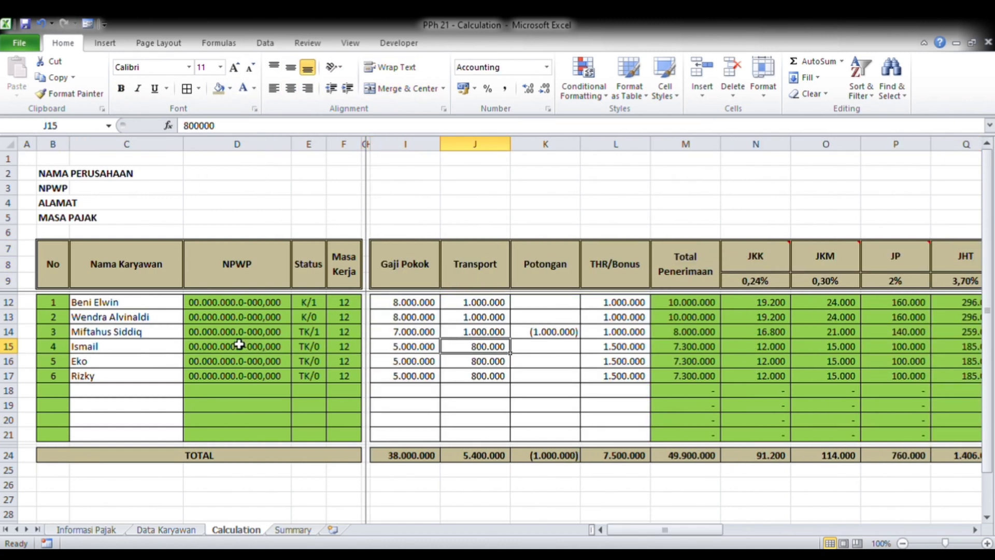
# Fill the Nama Karyawan cells C12:C21 and the Gaji Pokok to THR/Bonus cells I12:L21 with a rose red colour.
pyautogui.moveTo(115, 305); pyautogui.dragTo(106, 439)
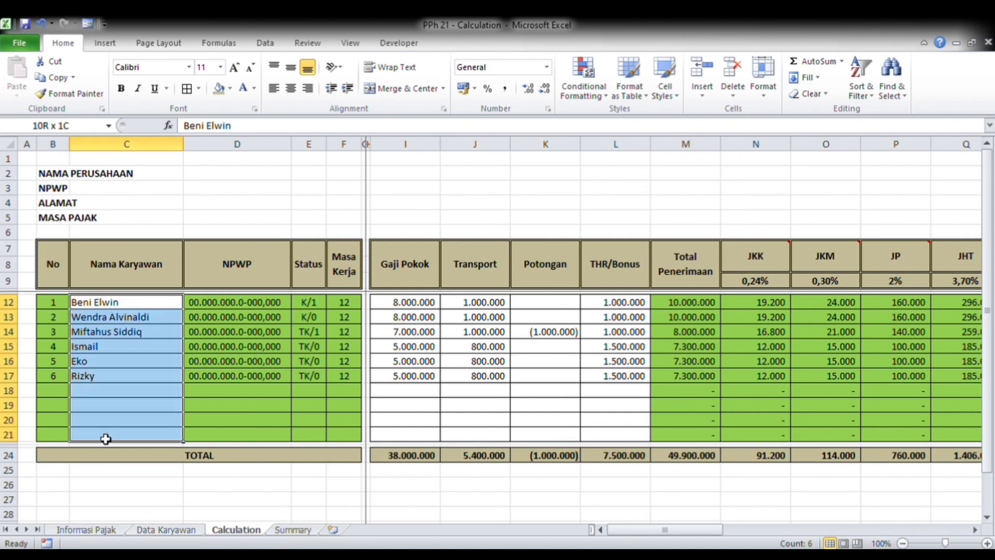
pyautogui.moveTo(410, 309); pyautogui.dragTo(636, 444)
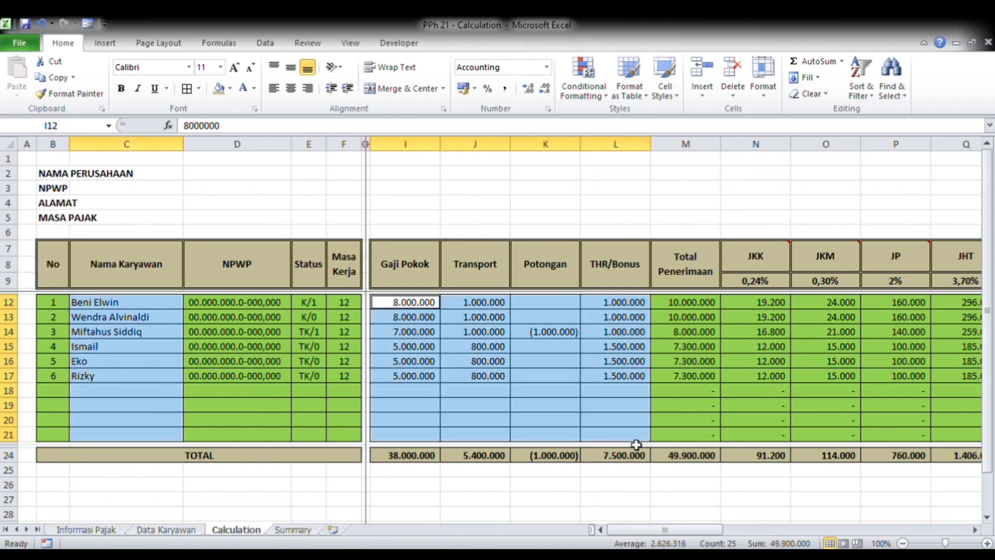
pyautogui.click(218, 88)
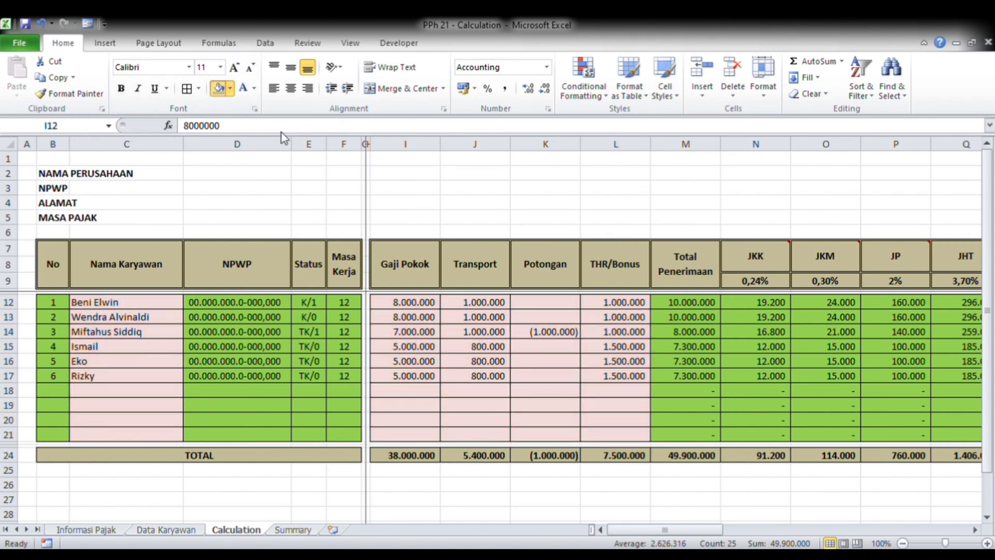
pyautogui.click(134, 352)
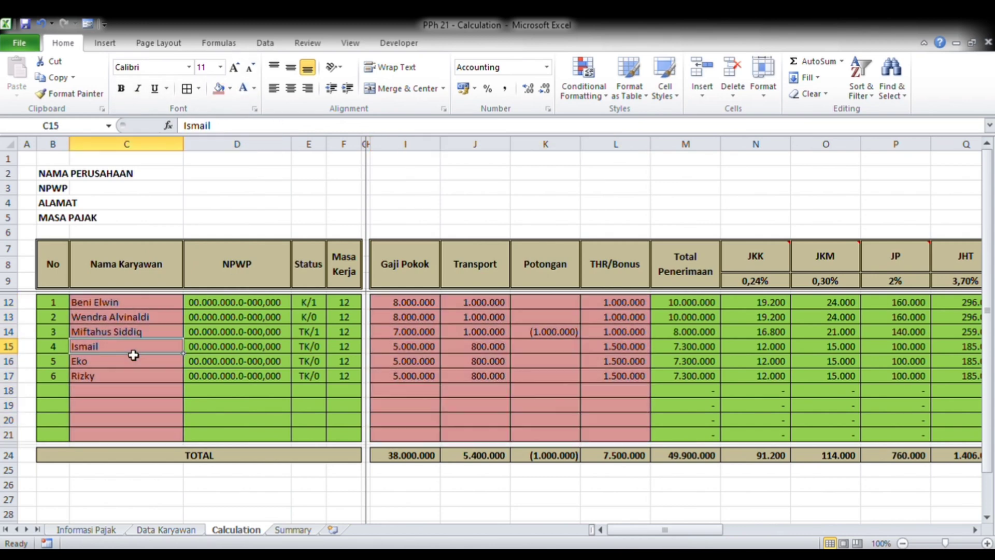
# Review the recoloured table across all its columns and check the formulas in the Tabel Bantu Gross Up column.
pyautogui.press('Right')
pyautogui.press('Right')
pyautogui.press('Right')
pyautogui.press('Right')
pyautogui.press('Right')
pyautogui.press('Right')
pyautogui.press('Right')
pyautogui.press('Right')
pyautogui.press('Right')
pyautogui.press('Right')
pyautogui.press('Right')
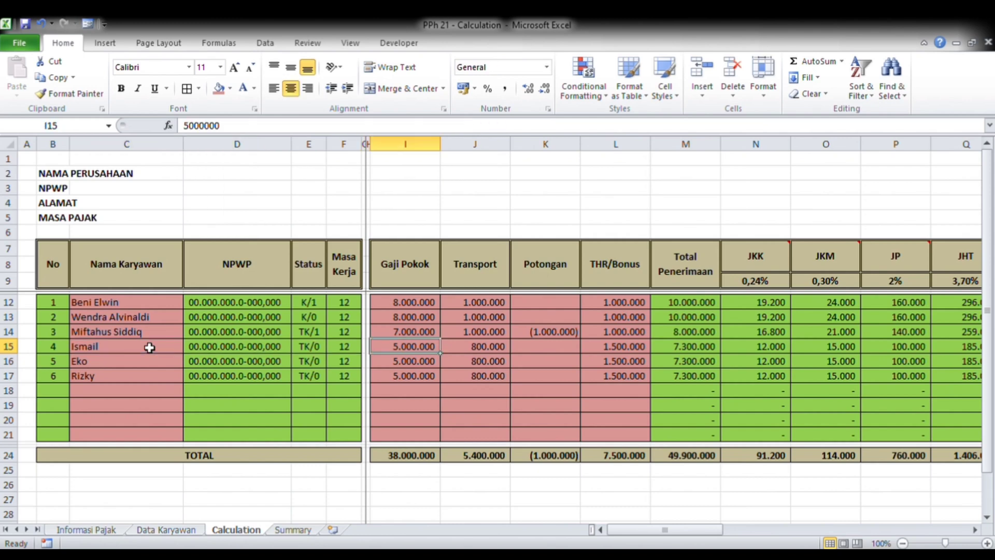
pyautogui.press('Right')
pyautogui.press('Right')
pyautogui.press('Right')
pyautogui.press('Right')
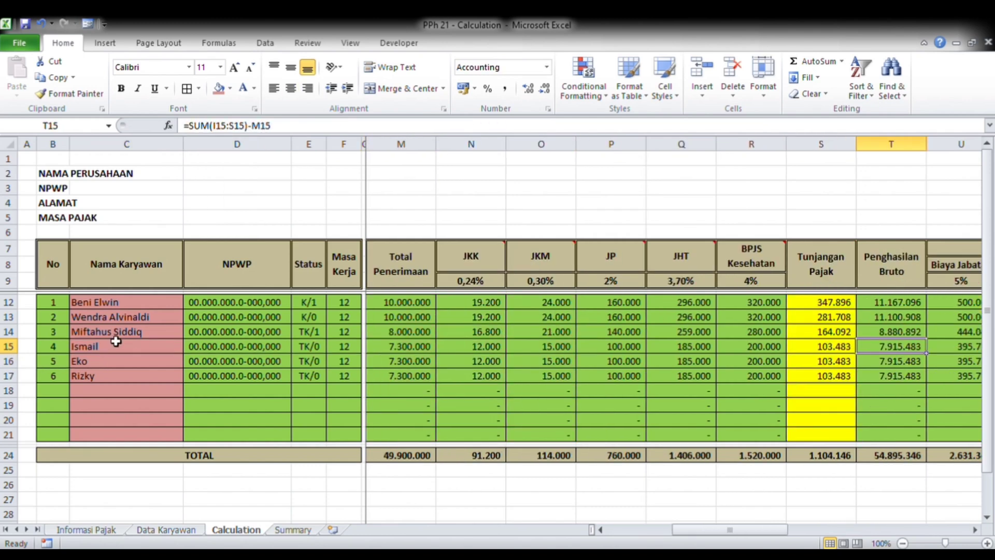
pyautogui.click(116, 338)
pyautogui.press('Right')
pyautogui.press('Right')
pyautogui.press('Left')
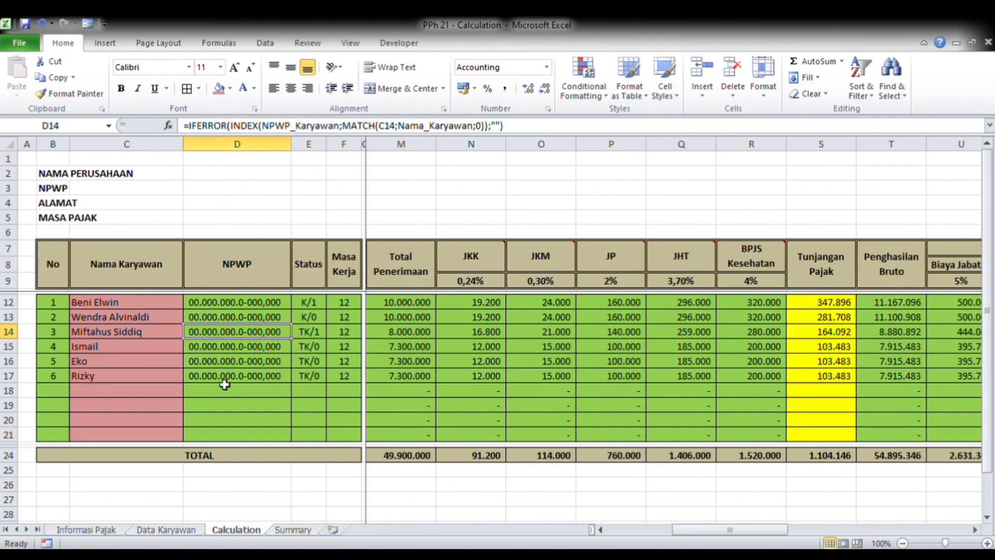
pyautogui.press('Home')
pyautogui.click(251, 318)
pyautogui.press('Right')
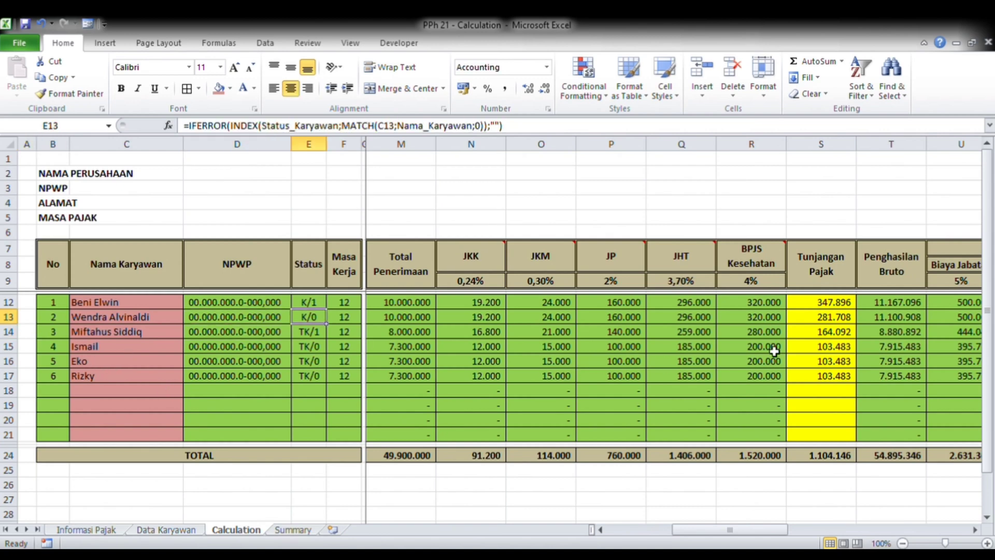
pyautogui.press('Right')
pyautogui.press('Right')
pyautogui.press('Right')
pyautogui.press('Right')
pyautogui.press('Right')
pyautogui.press('Right')
pyautogui.press('Right')
pyautogui.press('Right')
pyautogui.press('Right')
pyautogui.press('Right')
pyautogui.press('Right')
pyautogui.press('Right')
pyautogui.press('Right')
pyautogui.press('Right')
pyautogui.press('Right')
pyautogui.press('Right')
pyautogui.press('Right')
pyautogui.press('Right')
pyautogui.press('Right')
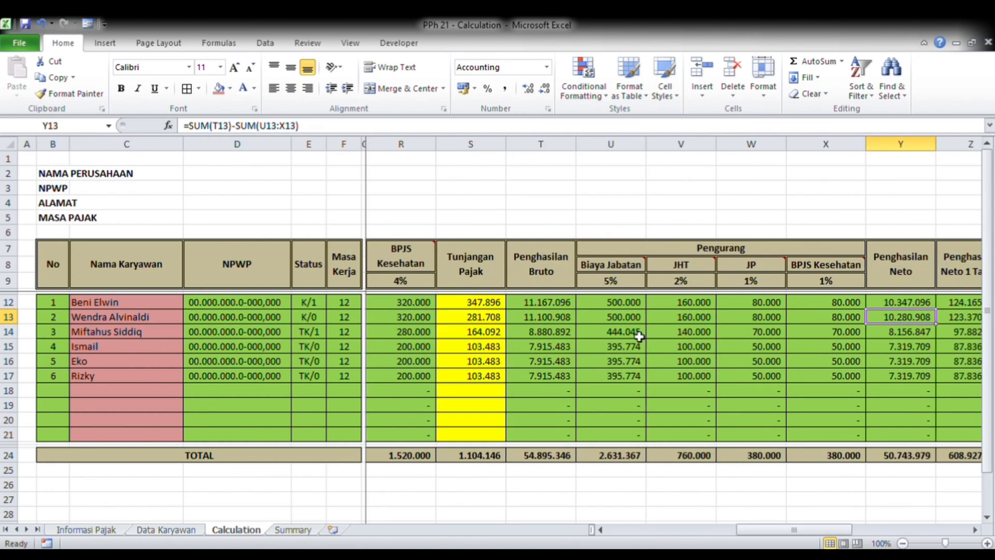
pyautogui.click(487, 346)
pyautogui.press('Right')
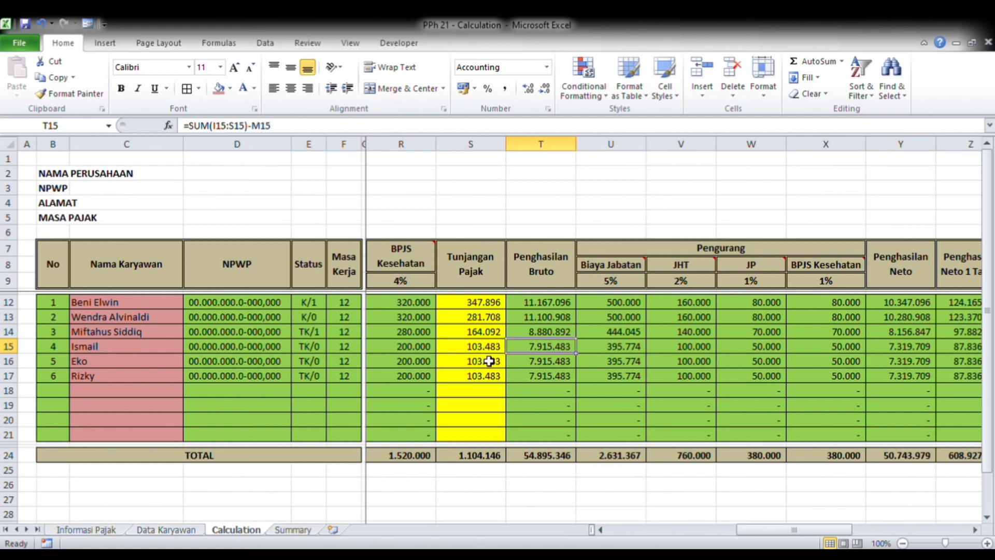
pyautogui.press('Right')
pyautogui.press('Right')
pyautogui.press('Right')
pyautogui.press('Right')
pyautogui.press('Right')
pyautogui.press('Right')
pyautogui.press('Right')
pyautogui.press('Right')
pyautogui.press('Right')
pyautogui.press('Right')
pyautogui.press('Right')
pyautogui.press('Right')
pyautogui.press('Right')
pyautogui.press('Right')
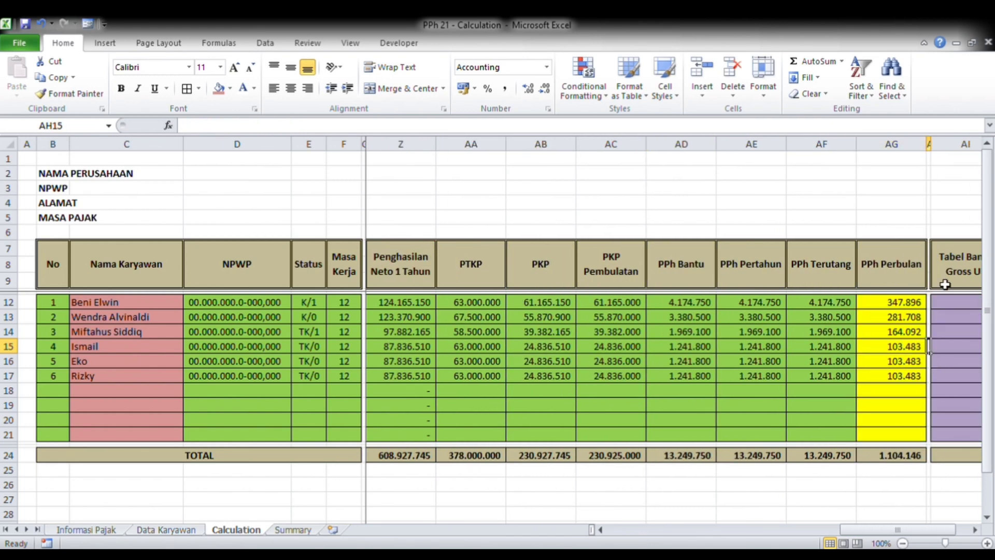
pyautogui.press('Right')
pyautogui.press('Right')
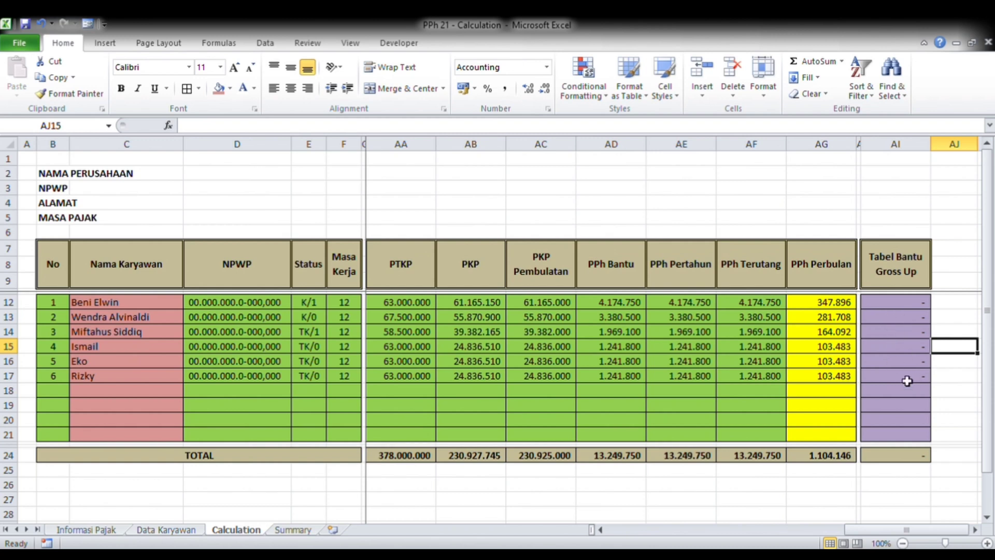
pyautogui.click(892, 308)
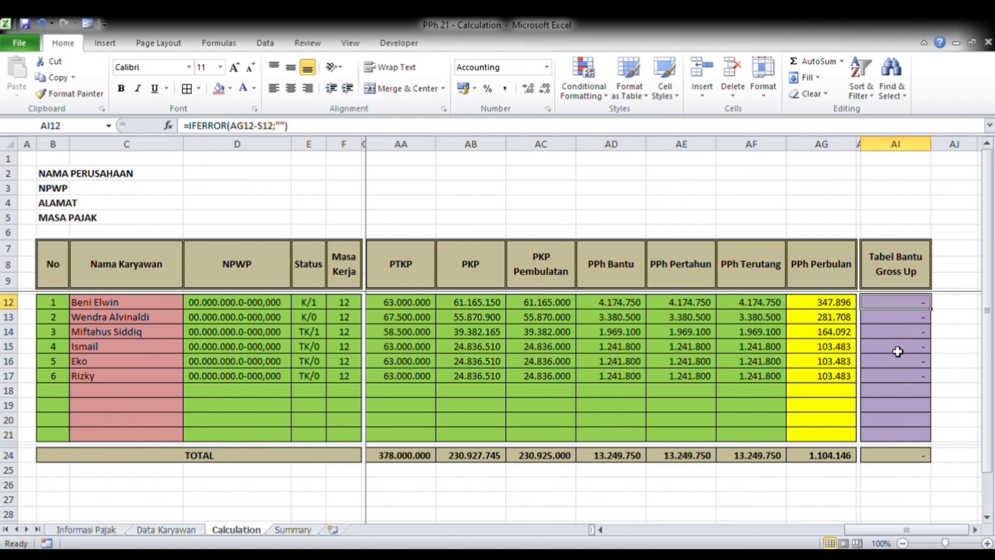
pyautogui.click(897, 435)
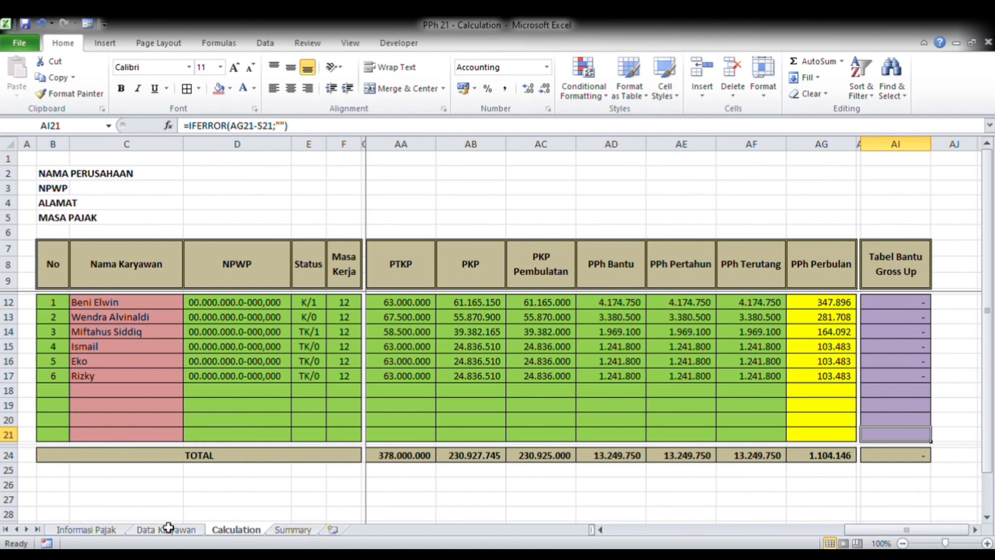
# Hide the gridlines on the Calculation sheet.
pyautogui.moveTo(269, 203); pyautogui.dragTo(280, 173)
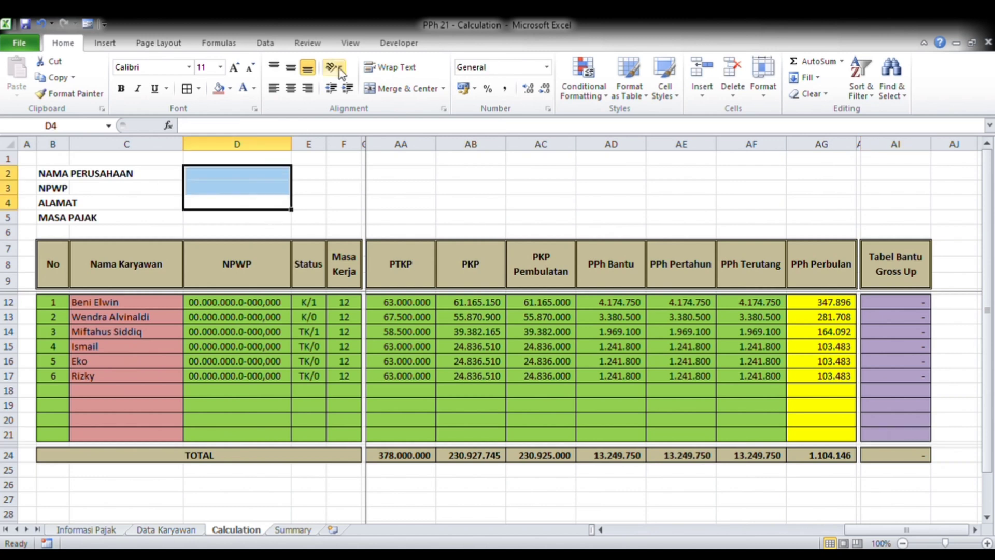
pyautogui.click(350, 44)
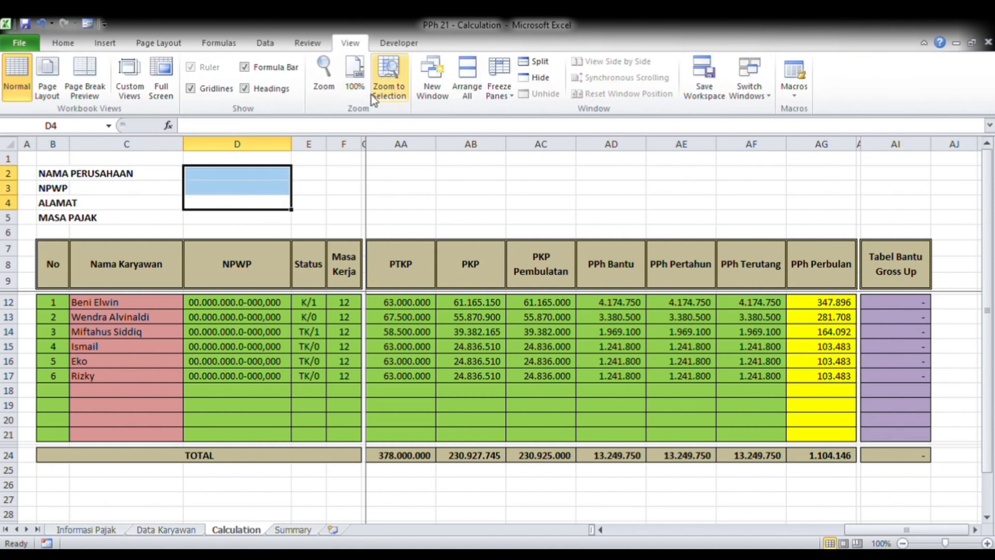
pyautogui.click(215, 91)
pyautogui.click(402, 207)
pyautogui.press('Down')
pyautogui.press('Down')
pyautogui.press('Down')
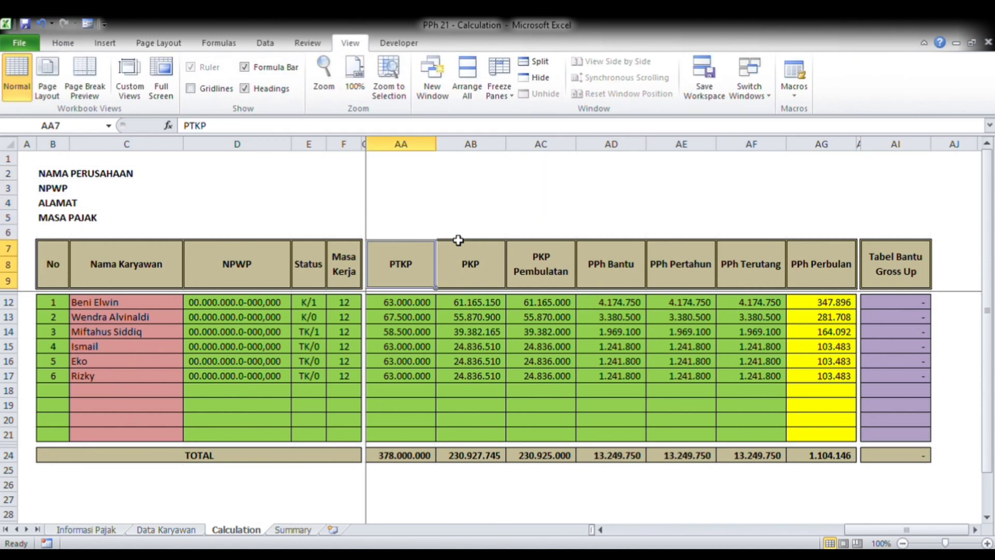
# Link the NAMA PERUSAHAAN value in D2 to cell D2 of the Data Karyawan sheet.
pyautogui.click(380, 205)
pyautogui.press('Left')
pyautogui.press('Left')
pyautogui.press('Left')
pyautogui.press('Left')
pyautogui.press('Left')
pyautogui.press('Left')
pyautogui.press('Left')
pyautogui.press('Left')
pyautogui.press('Left')
pyautogui.press('Left')
pyautogui.press('Left')
pyautogui.press('Left')
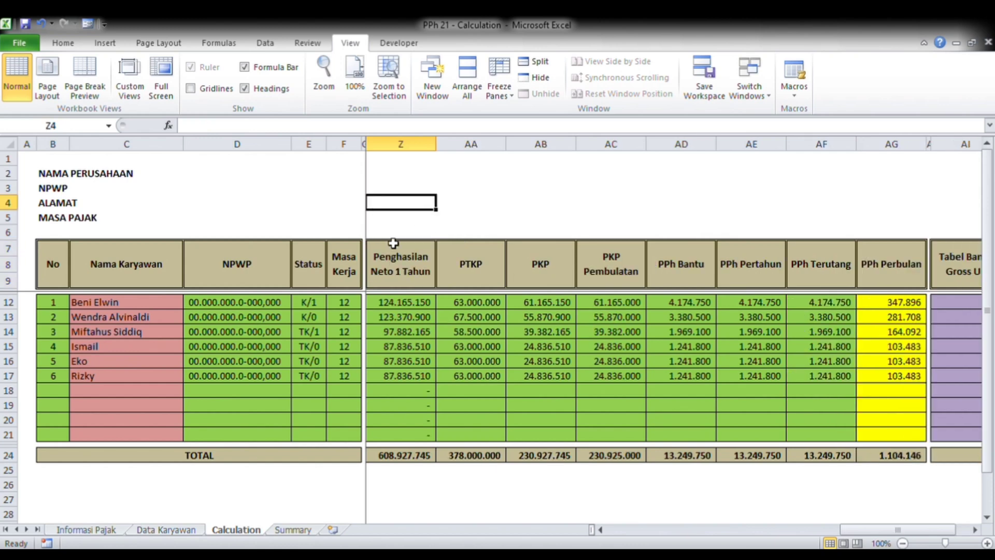
pyautogui.press('Left')
pyautogui.press('Left')
pyautogui.press('Left')
pyautogui.press('Left')
pyautogui.press('Left')
pyautogui.press('Left')
pyautogui.press('Left')
pyautogui.press('Left')
pyautogui.press('Left')
pyautogui.press('Left')
pyautogui.press('Left')
pyautogui.press('Left')
pyautogui.click(181, 174)
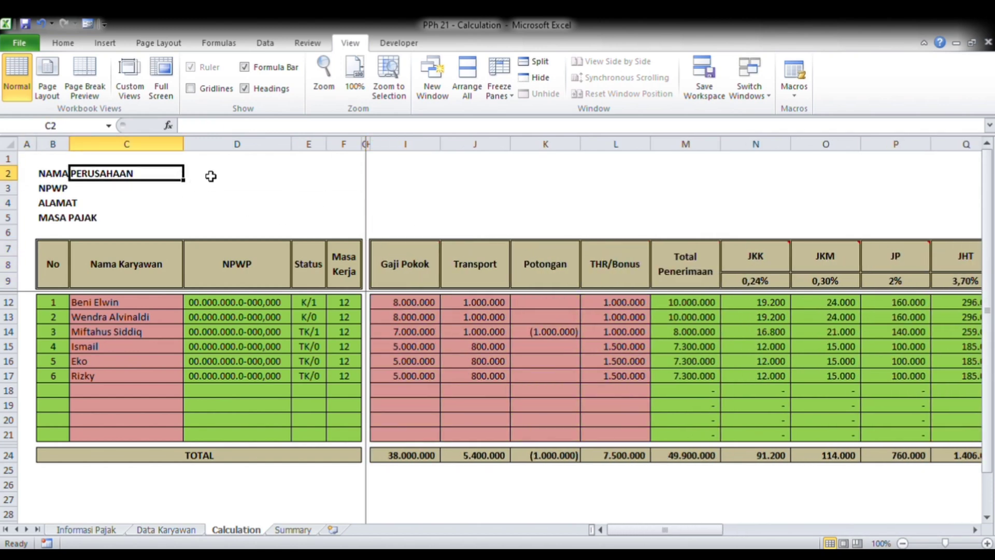
pyautogui.click(211, 177)
pyautogui.write('=')
pyautogui.click(158, 529)
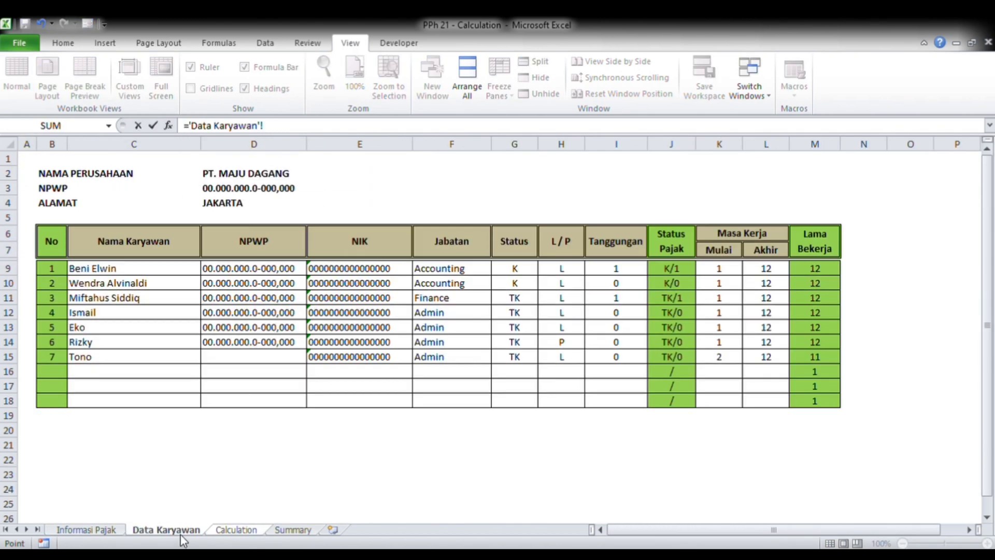
pyautogui.click(201, 177)
pyautogui.press('Return')
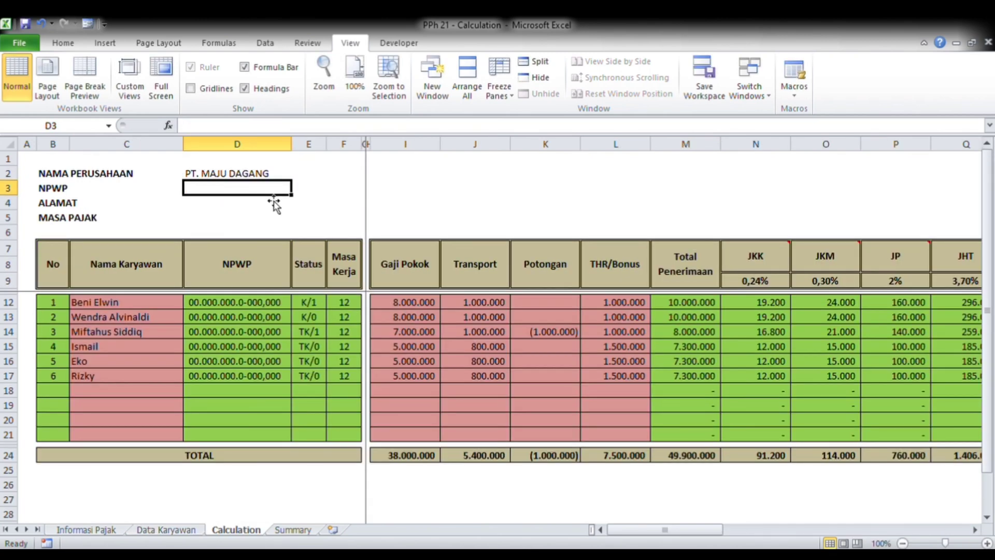
# Copy the link formula from D2 into the NPWP cell D3.
pyautogui.press('Up')
pyautogui.press('Down')
pyautogui.press('Up')
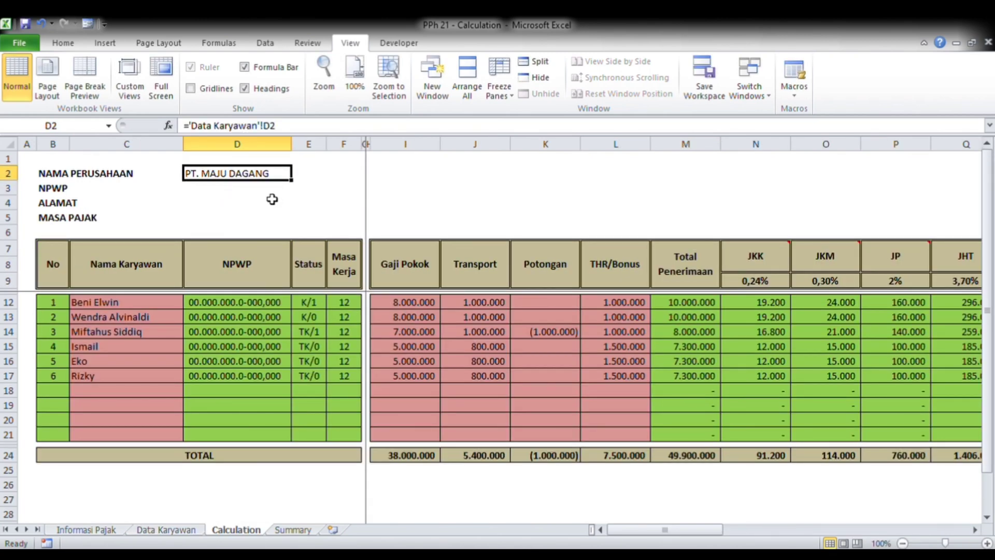
pyautogui.hotkey('ctrl', 'c')
pyautogui.press('Down')
pyautogui.hotkey('ctrl', 'v')
# Enter JAKARTA as the ALAMAT in D4 and JANUARI 2020 as the MASA PAJAK in D5.
pyautogui.press('Down')
pyautogui.write('JAK')
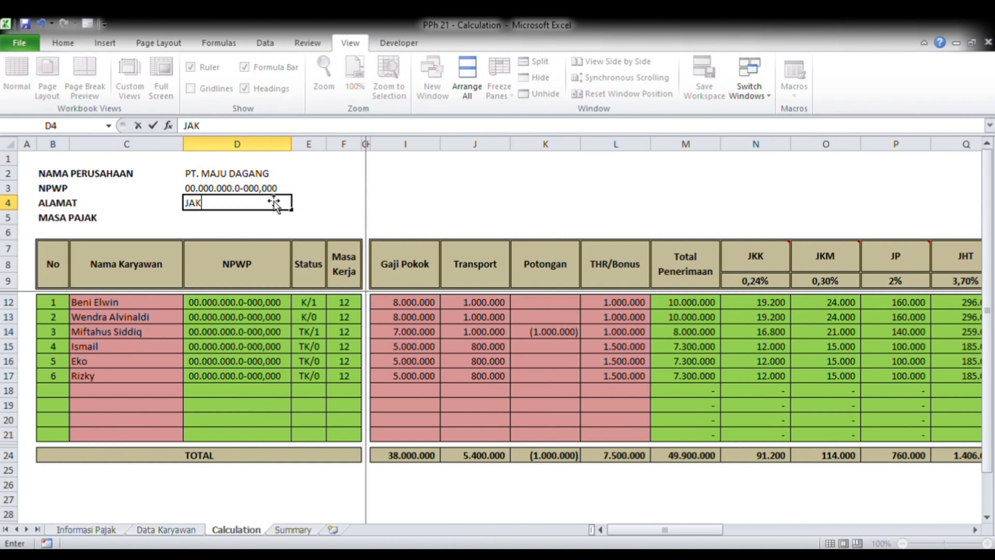
pyautogui.write('ARTA')
pyautogui.press('Return')
pyautogui.write('JANU')
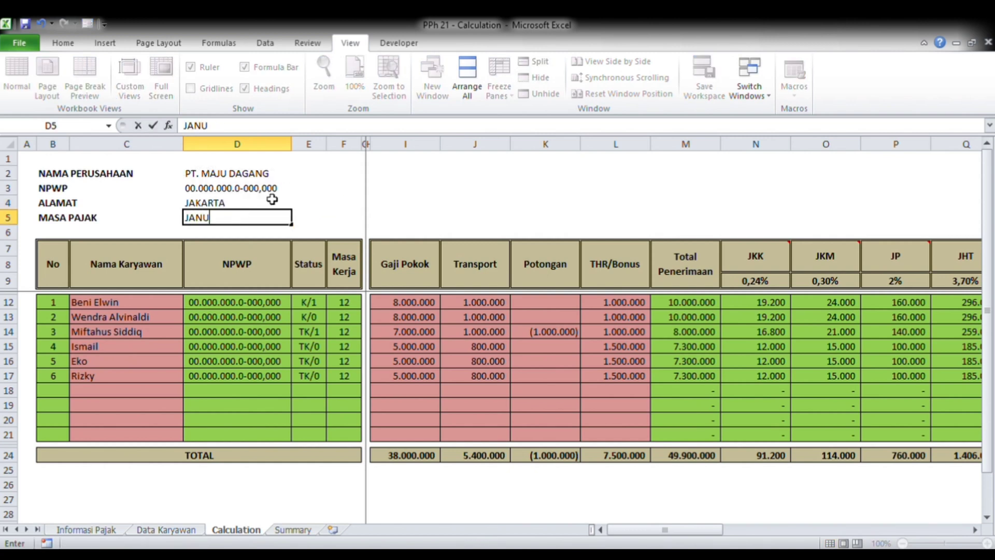
pyautogui.write('ARI 2020')
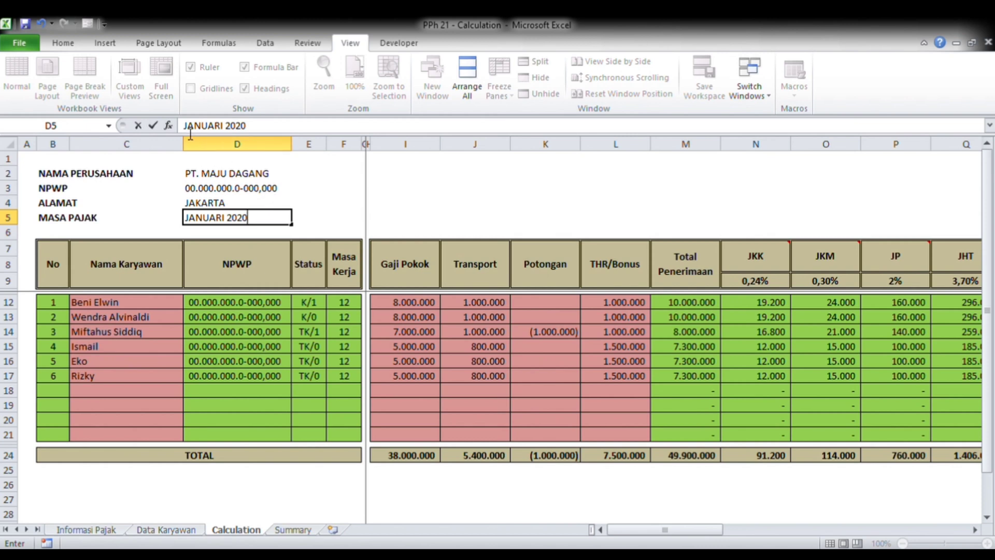
pyautogui.press('Return')
# Make the company details and tax period in D2:D5 bold.
pyautogui.press('Up')
pyautogui.press('Up')
pyautogui.press('Up')
pyautogui.press('Up')
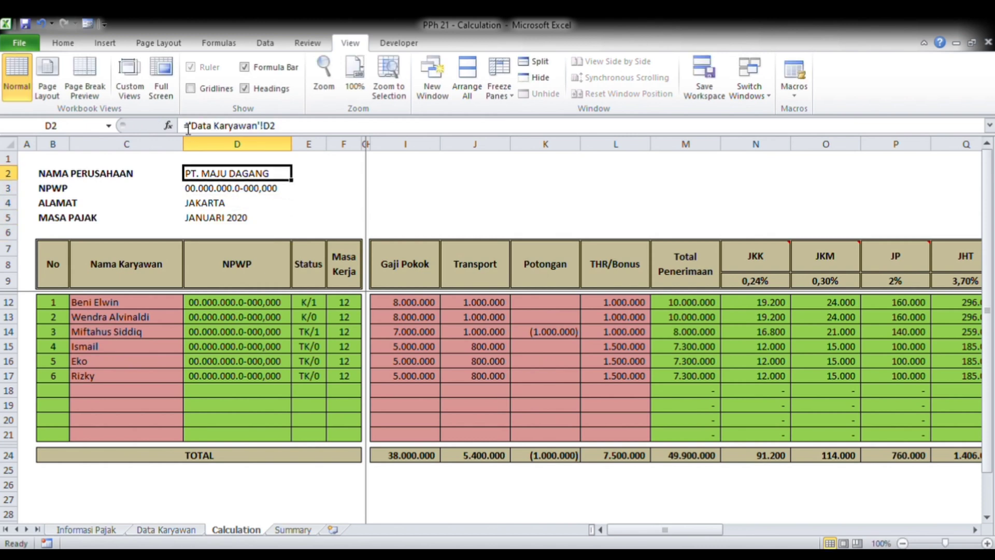
pyautogui.hotkey('shift', 'Down')
pyautogui.hotkey('shift', 'Down')
pyautogui.hotkey('shift', 'Down')
pyautogui.hotkey('ctrl', 'b')
pyautogui.click(401, 293)
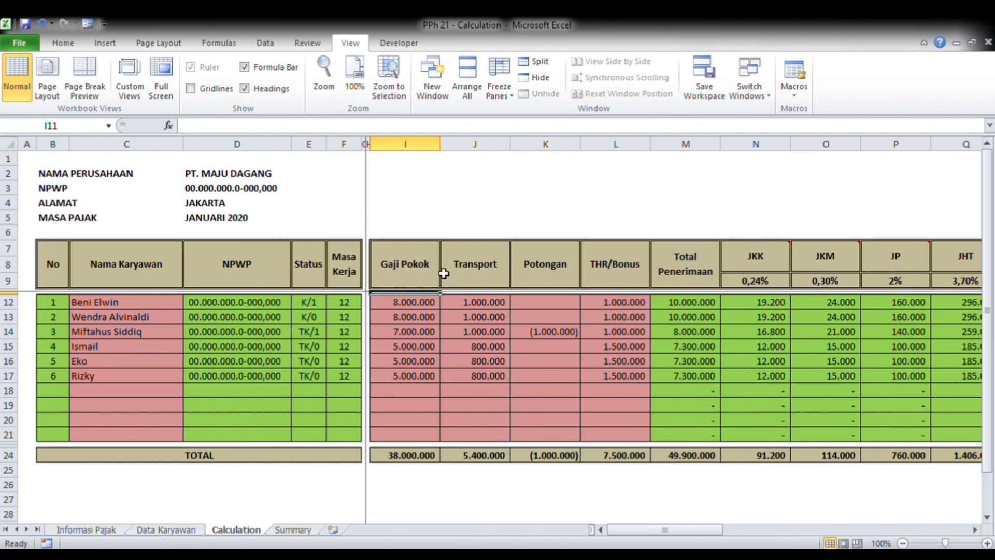
# Rename the Calculation sheet as 01 and move it after the Summary sheet.
pyautogui.doubleClick(233, 530)
pyautogui.write('01')
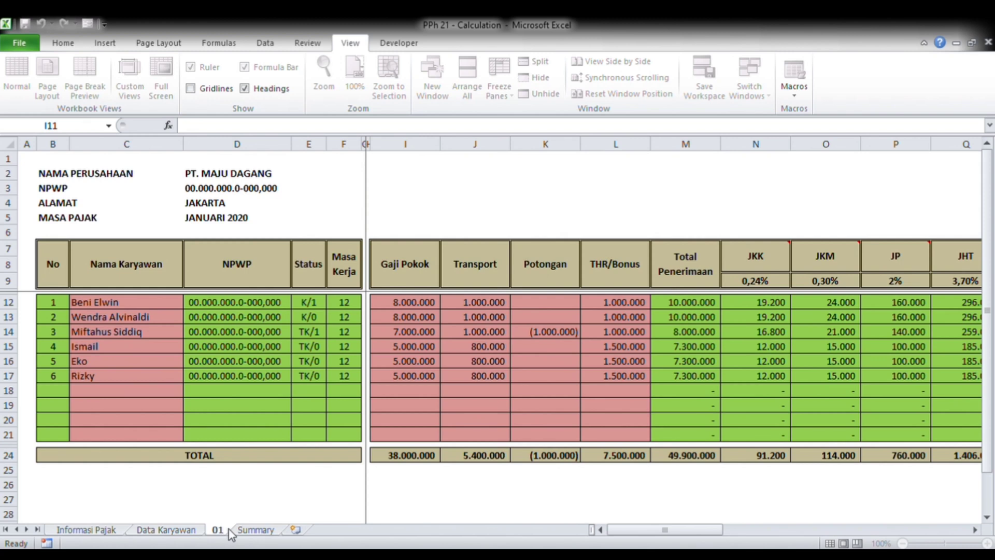
pyautogui.click(263, 489)
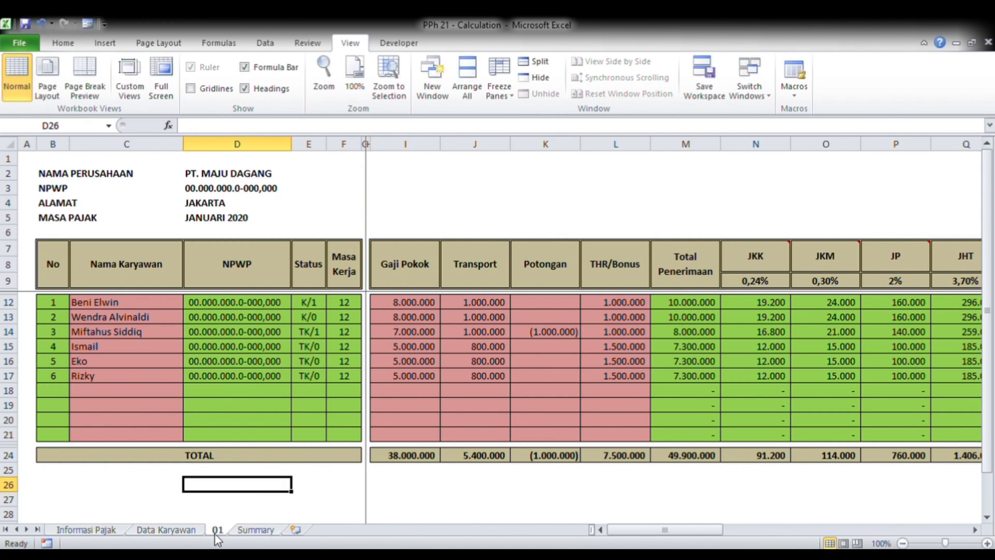
pyautogui.moveTo(216, 537); pyautogui.dragTo(303, 539)
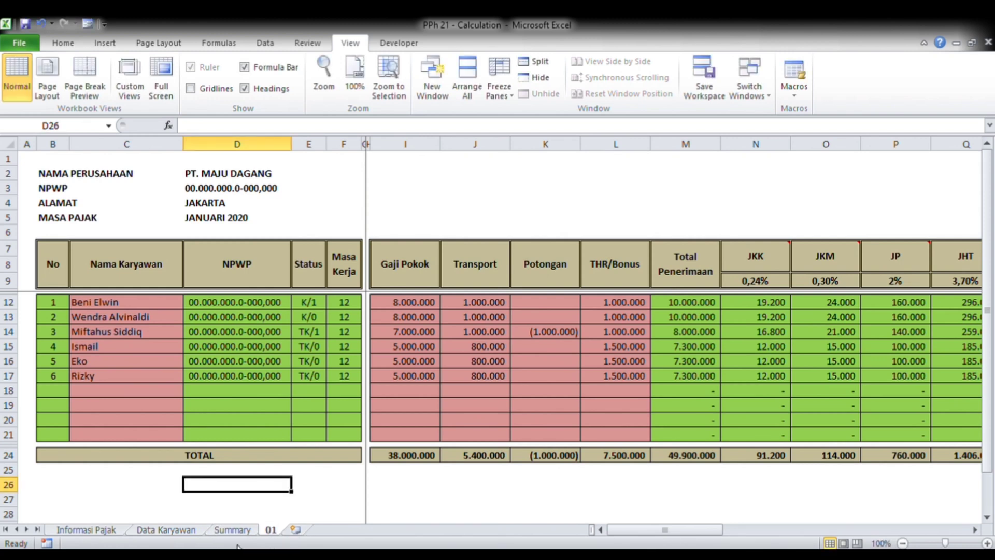
pyautogui.click(233, 529)
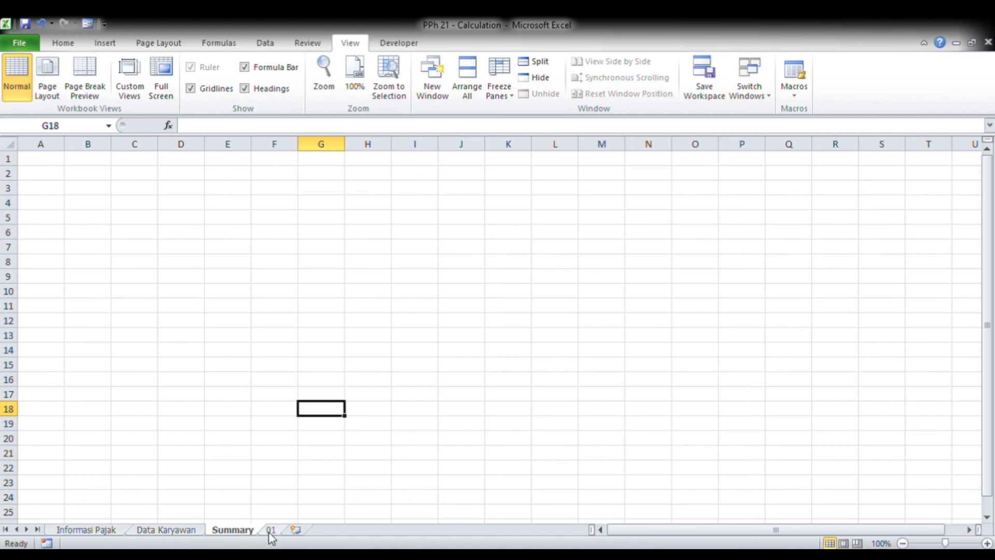
pyautogui.click(272, 531)
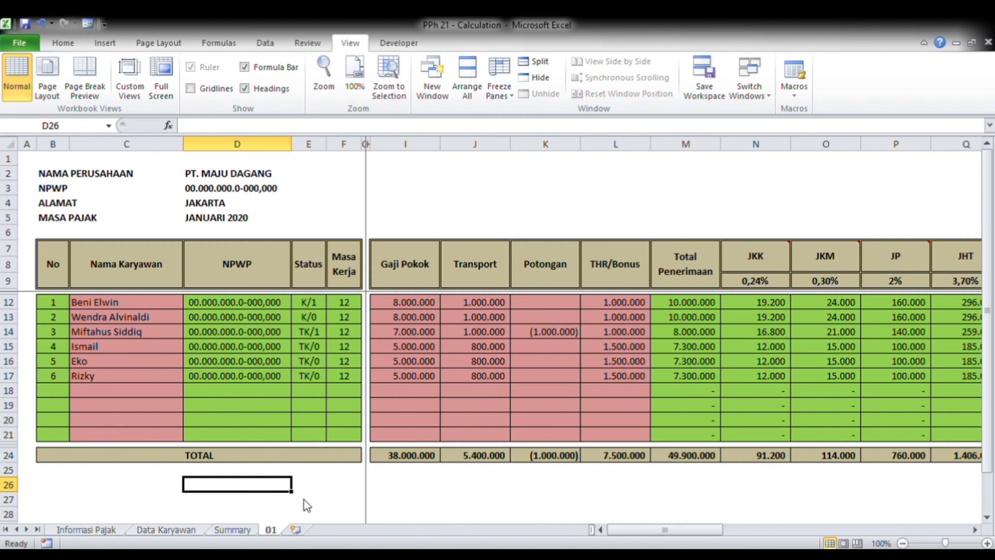
# Duplicate sheet 01 after itself and rename the copy as 02.
pyautogui.moveTo(270, 529); pyautogui.dragTo(305, 529)
pyautogui.doubleClick(302, 529)
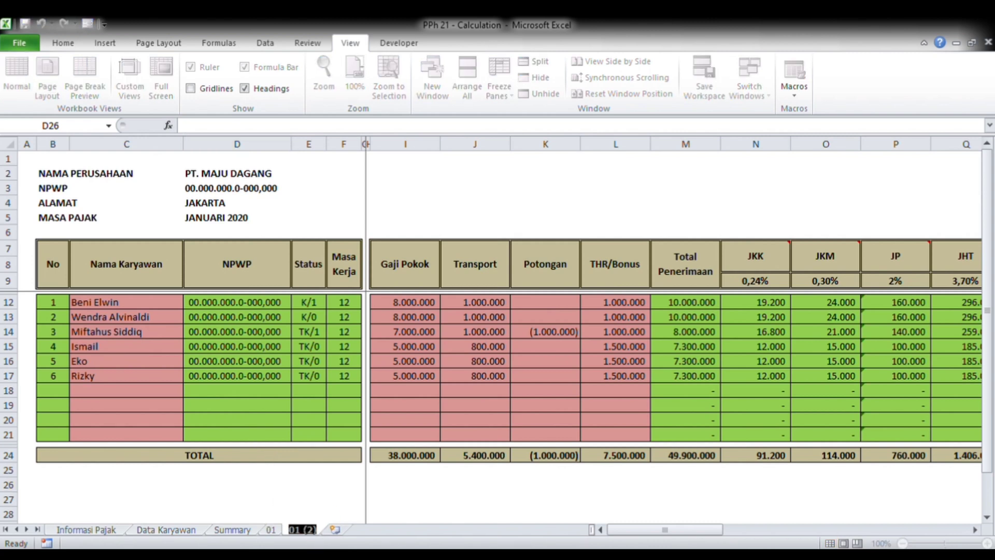
pyautogui.write('02')
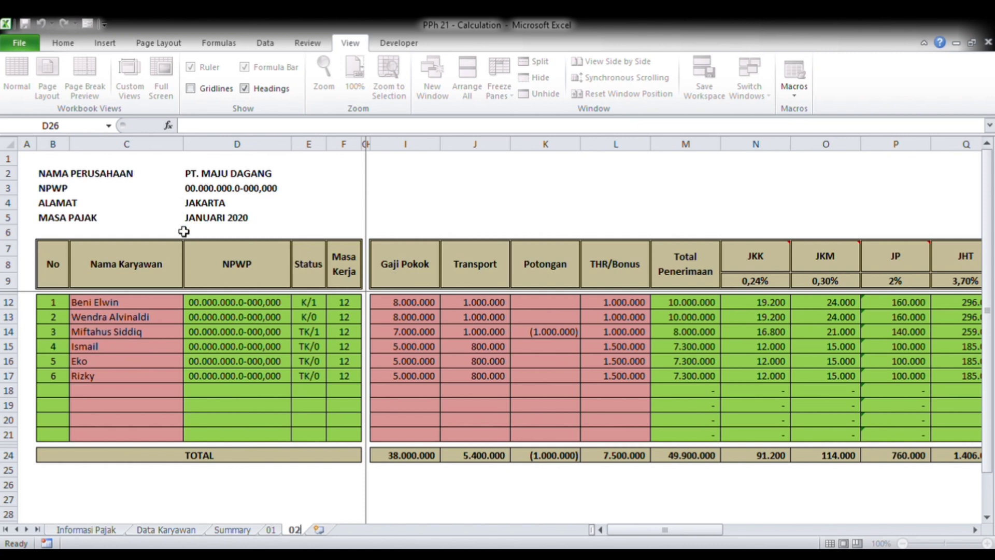
# Try to replace the month in the MASA PAJAK cell D5 of sheet 02 with February, and undo the entry.
pyautogui.click(198, 220)
pyautogui.moveTo(184, 125); pyautogui.dragTo(228, 129)
pyautogui.write('FEBRUARI')
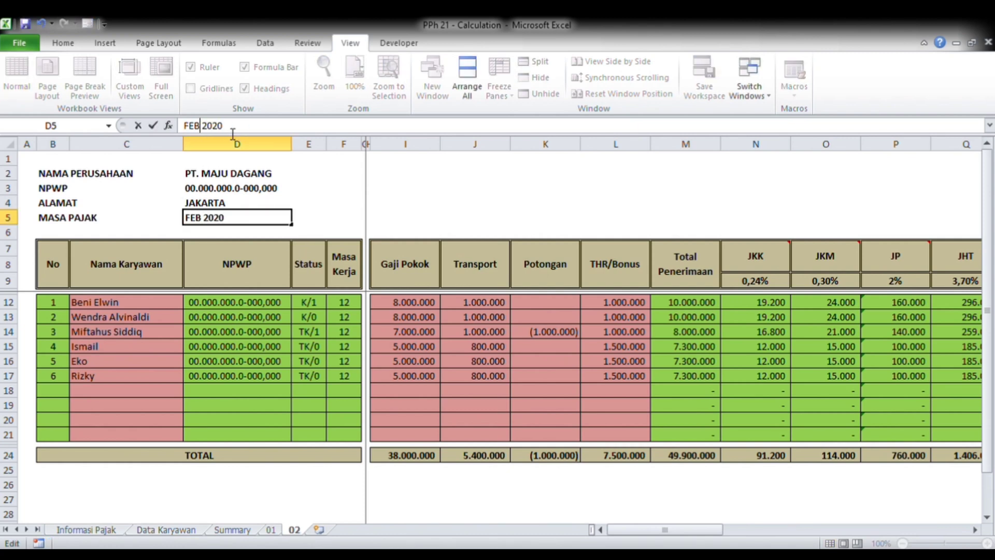
pyautogui.press('Return')
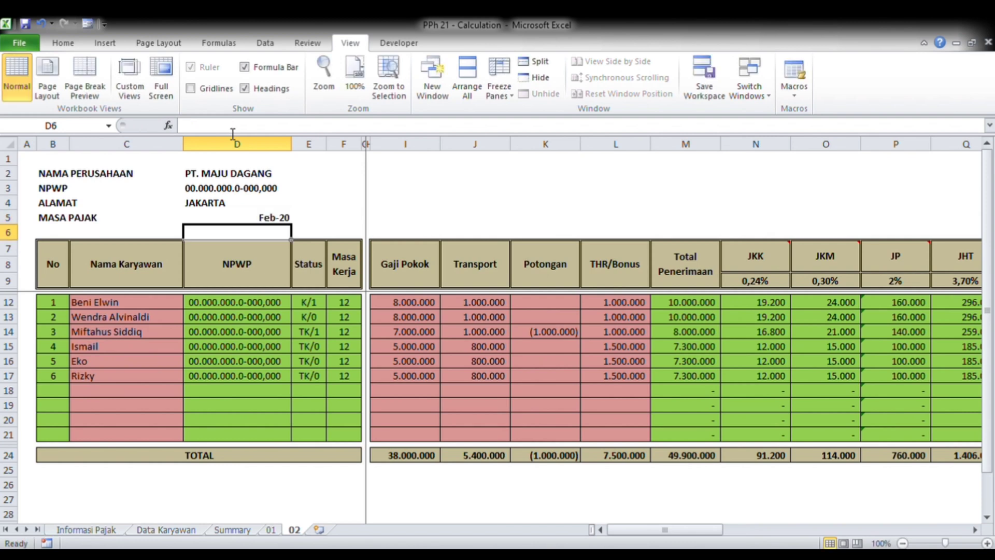
pyautogui.click(261, 217)
pyautogui.hotkey('ctrl', 'z')
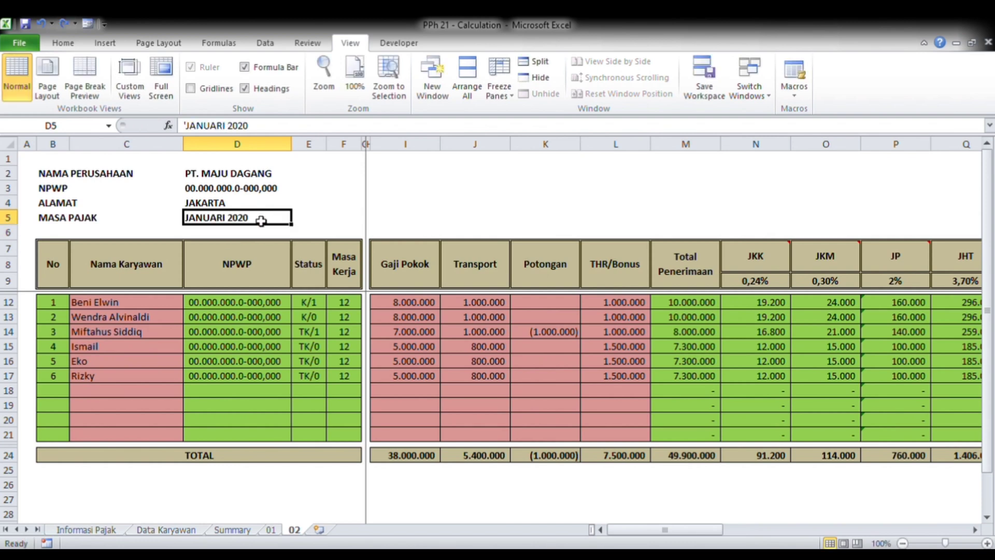
# Set the MASA PAJAK in D5 of sheet 02 to FEBRUARI 2020, keeping the leading apostrophe.
pyautogui.click(229, 125)
pyautogui.doubleClick(233, 138)
pyautogui.write('FEBRUI')
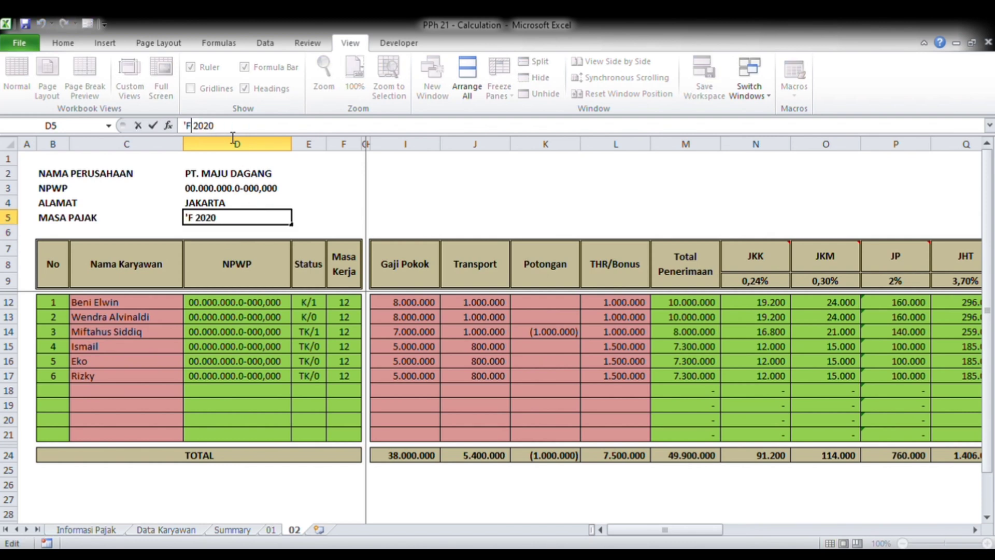
pyautogui.press('BackSpace')
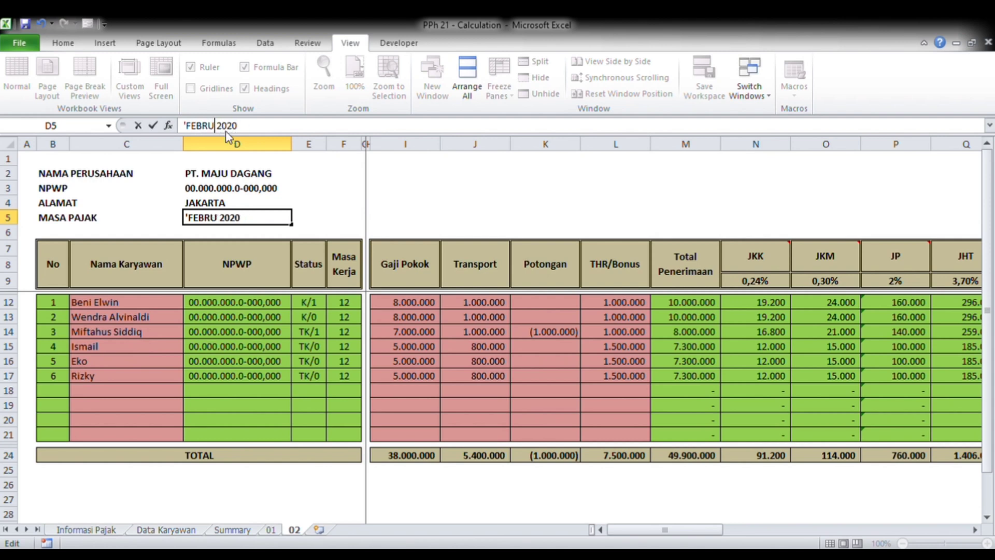
pyautogui.write('ARI')
pyautogui.click(202, 333)
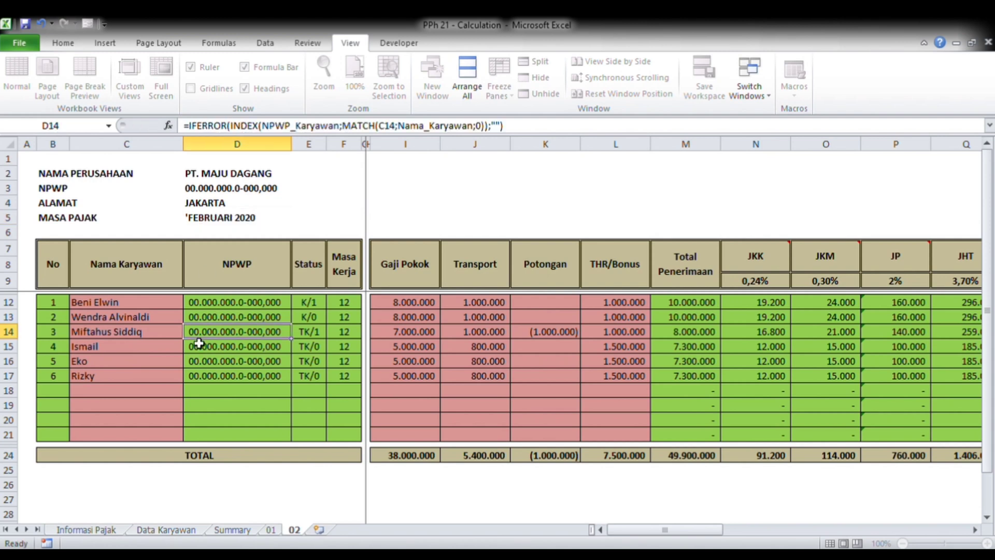
# Copy the seventh employee's name from C15 of the Data Karyawan sheet into C18 of sheet 02.
pyautogui.click(84, 529)
pyautogui.click(155, 528)
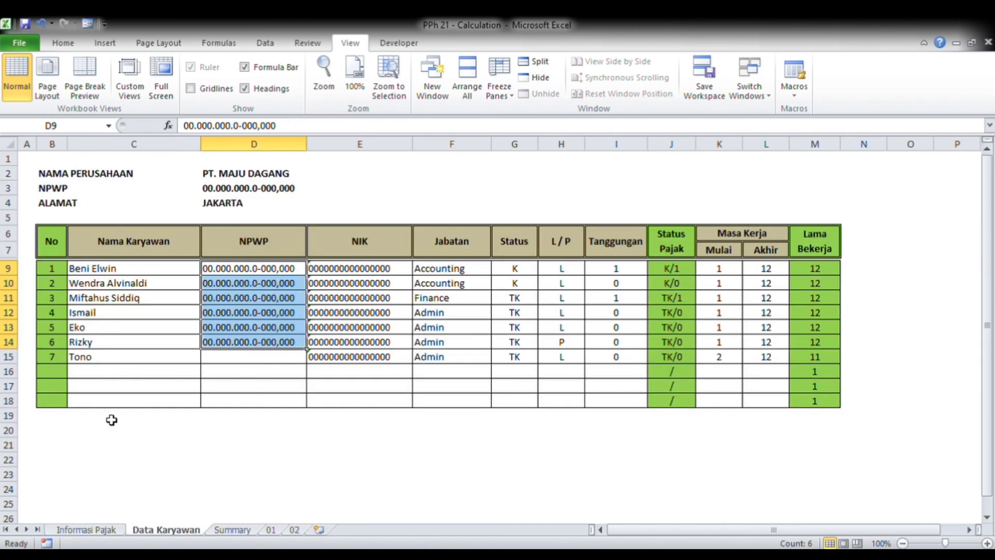
pyautogui.click(94, 360)
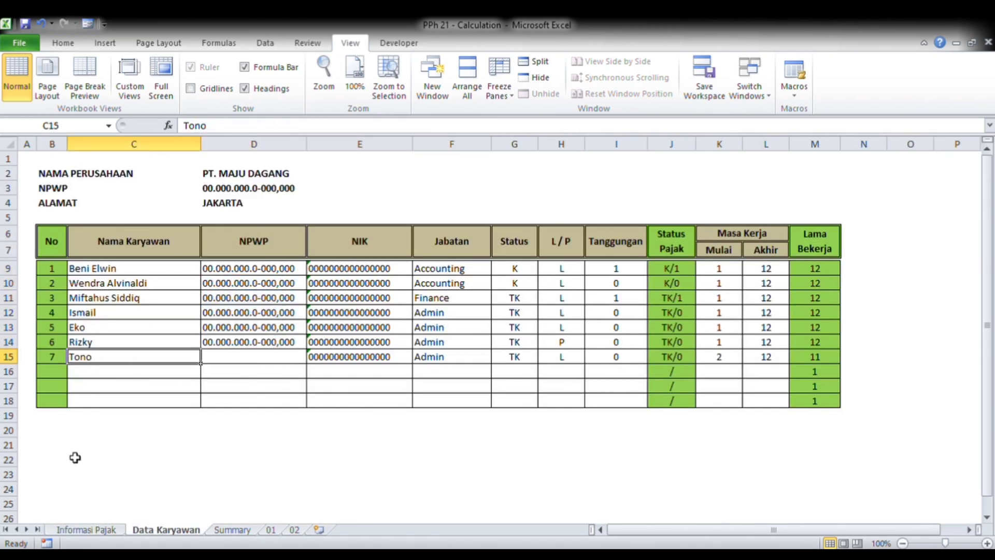
pyautogui.hotkey('ctrl', 'c')
pyautogui.click(233, 529)
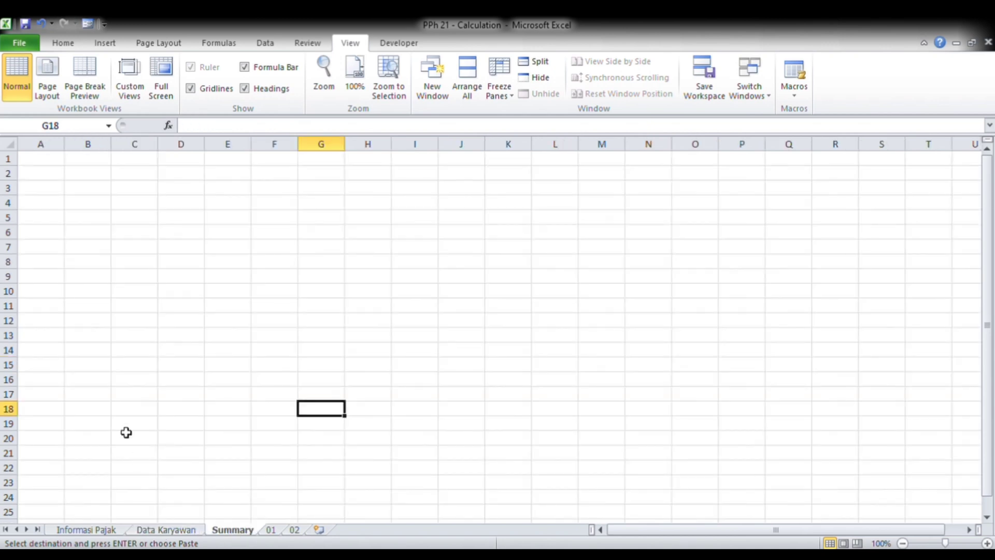
pyautogui.click(293, 530)
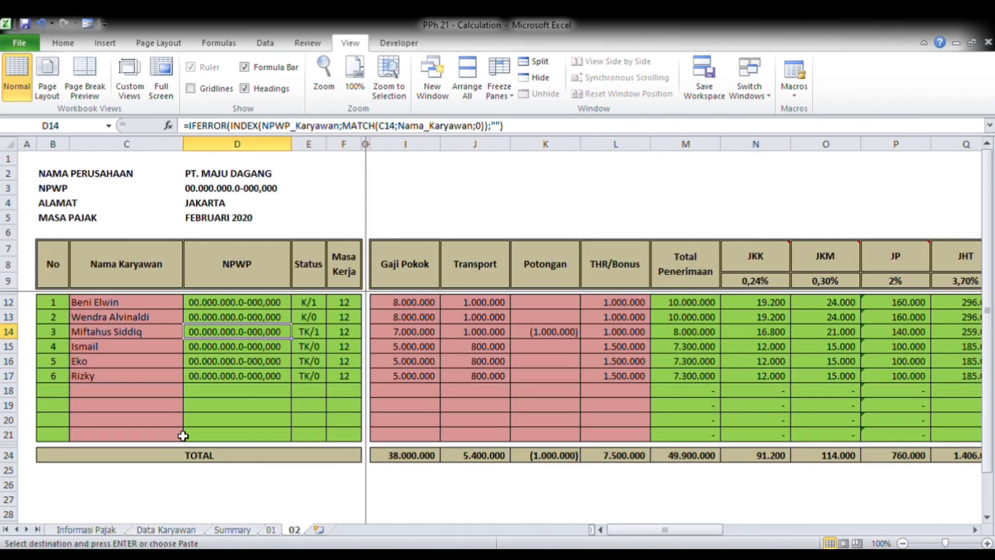
pyautogui.click(106, 391)
pyautogui.hotkey('ctrl', 'v')
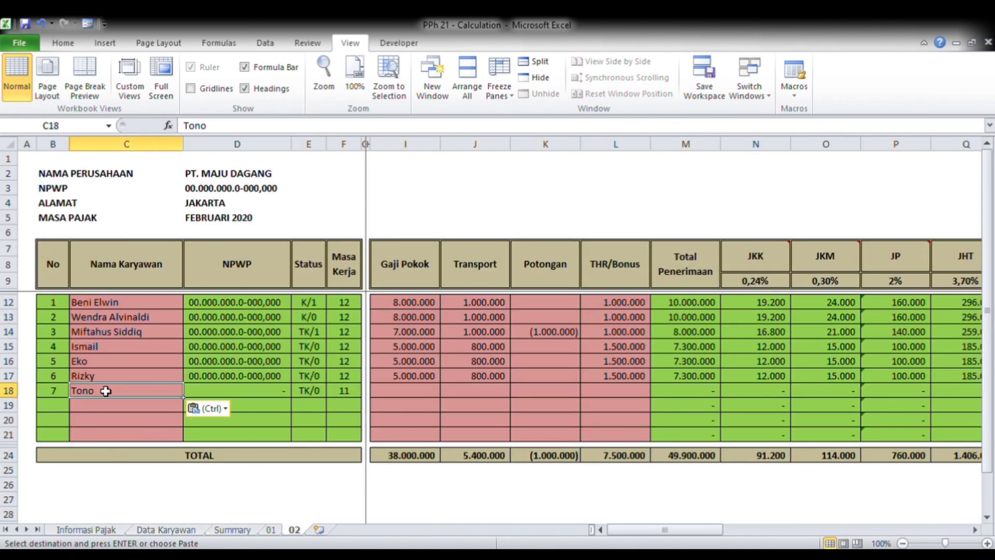
# Enter Gaji Pokok 4000000, Transport 1000000 and THR/Bonus 1000000 for the seventh employee in row 18 of sheet 02.
pyautogui.press('Right')
pyautogui.press('Right')
pyautogui.press('Right')
pyautogui.press('Right')
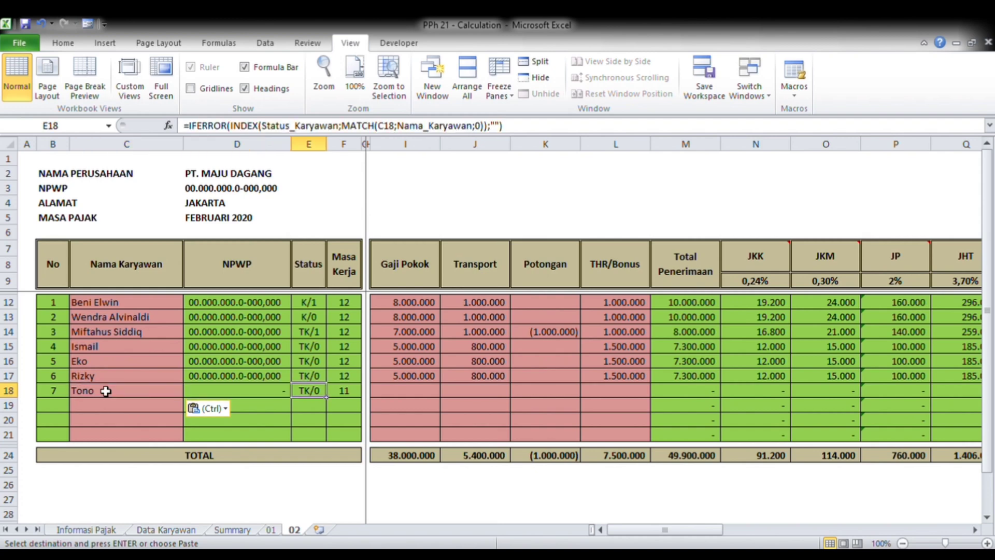
pyautogui.click(171, 529)
pyautogui.click(294, 529)
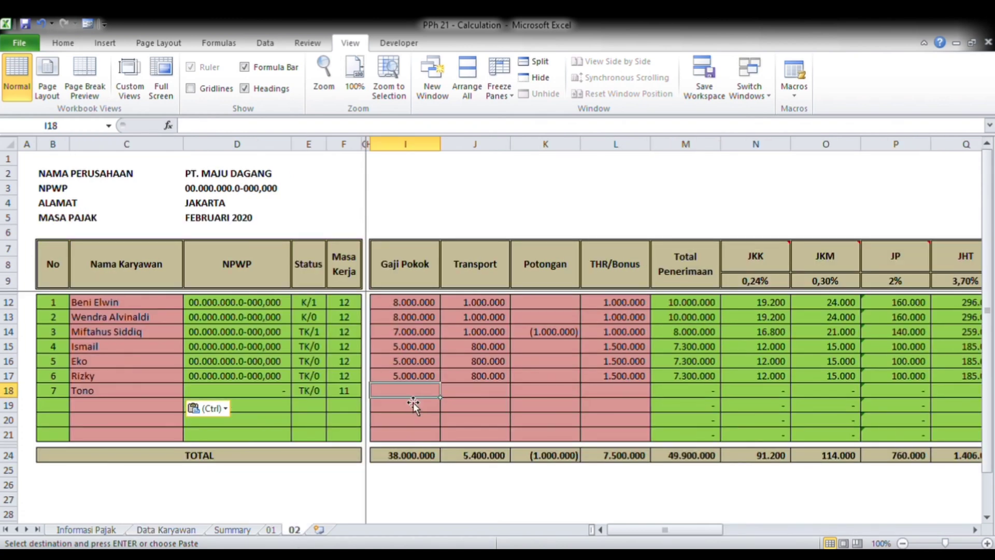
pyautogui.write('4000000')
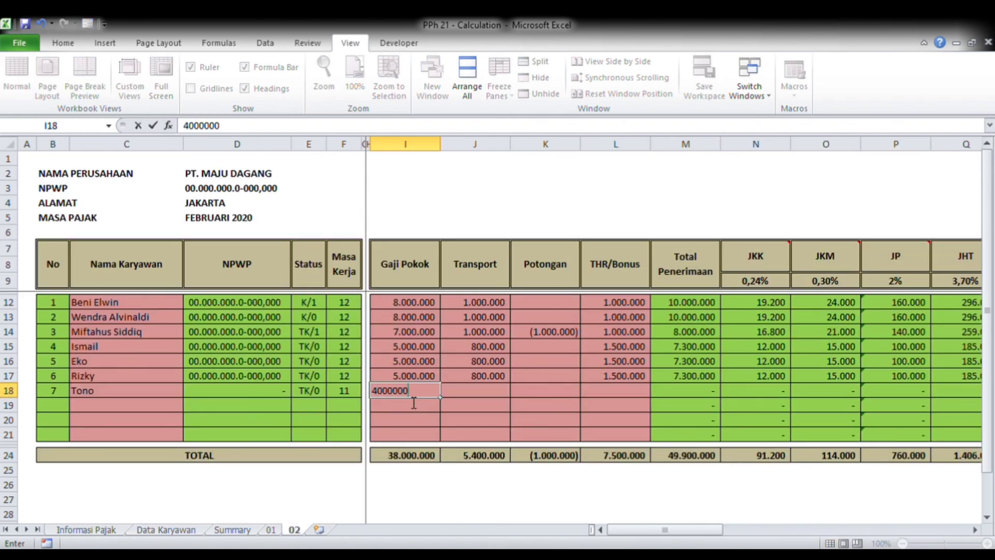
pyautogui.press('Tab')
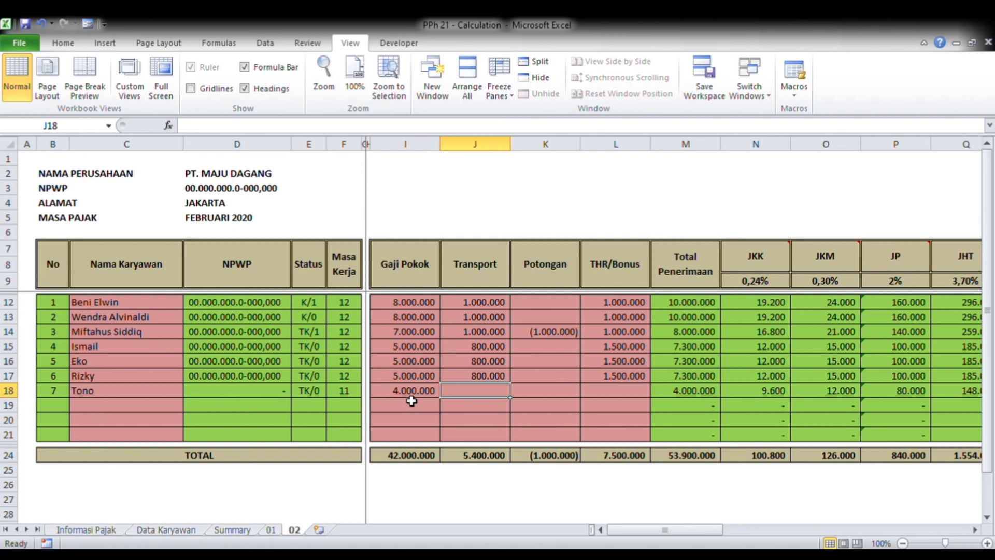
pyautogui.write('1000000')
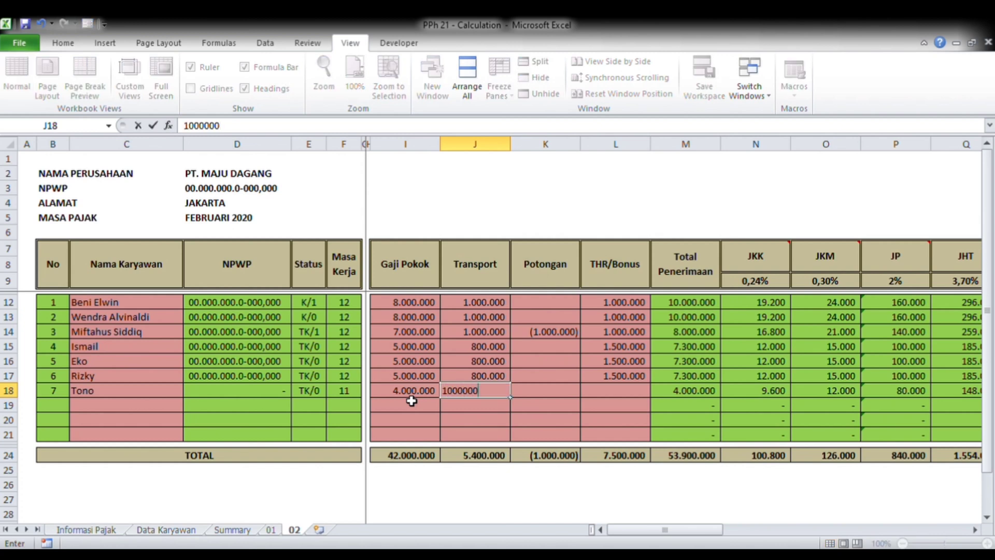
pyautogui.press('Tab')
pyautogui.press('Tab')
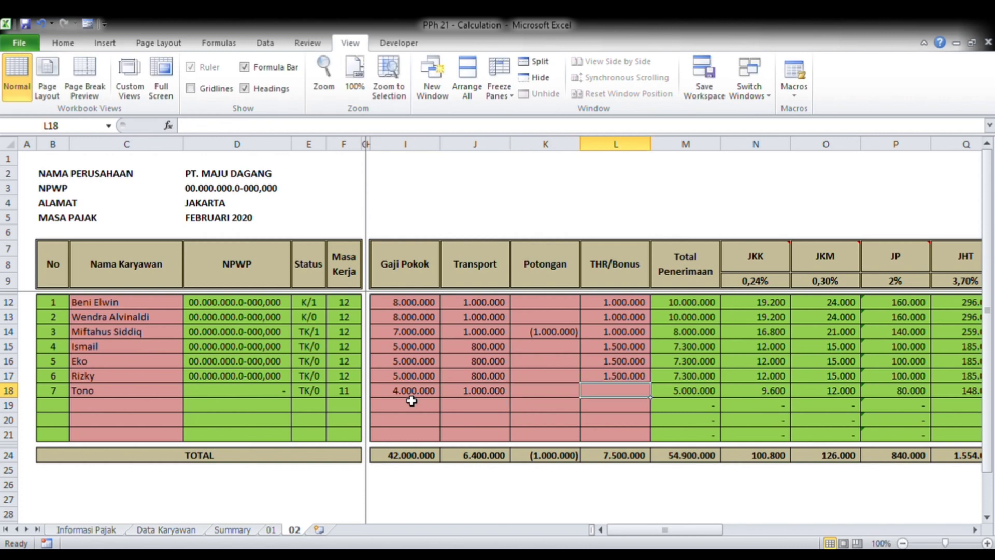
pyautogui.write('100000')
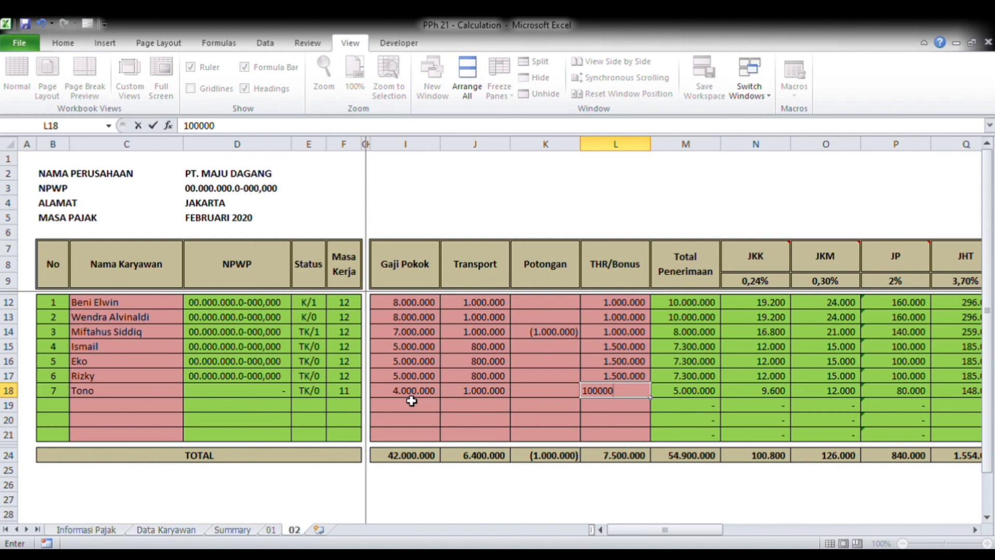
pyautogui.write('0')
pyautogui.press('Tab')
# Clear the THR/Bonus amounts of the first six employees in L12:L17 of sheet 02.
pyautogui.press('Left')
pyautogui.press('Up')
pyautogui.hotkey('shift', 'Up')
pyautogui.hotkey('shift', 'Up')
pyautogui.hotkey('shift', 'Up')
pyautogui.hotkey('shift', 'Up')
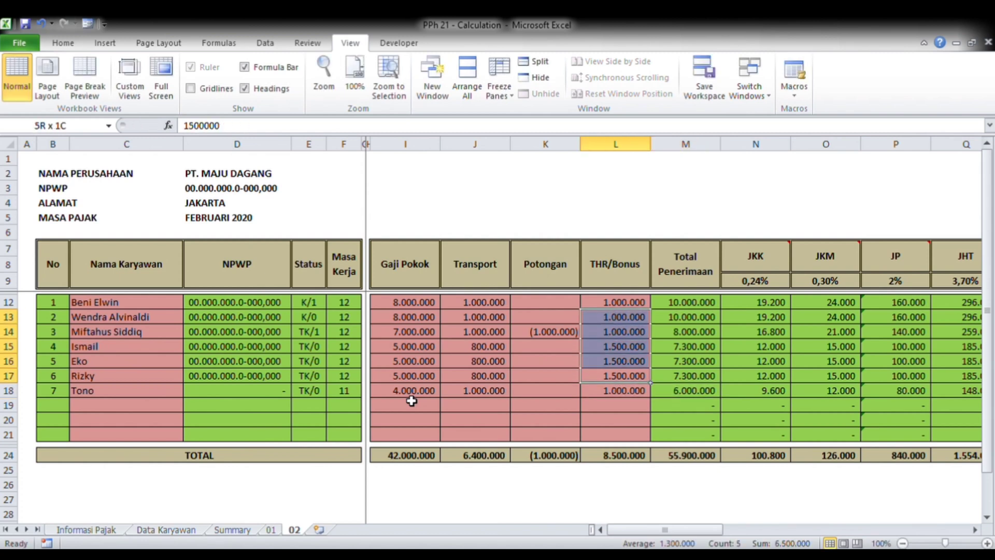
pyautogui.hotkey('shift', 'Up')
pyautogui.press('Delete')
pyautogui.press('Left')
pyautogui.press('Left')
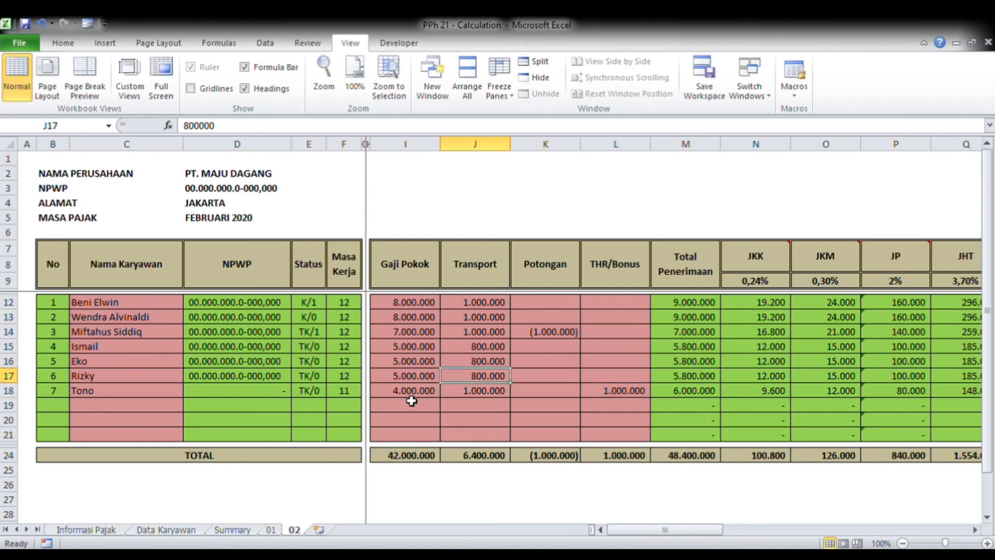
pyautogui.press('Up')
pyautogui.press('Up')
pyautogui.press('Up')
pyautogui.press('Up')
pyautogui.press('Down')
pyautogui.press('Down')
pyautogui.press('Down')
pyautogui.press('Down')
pyautogui.press('Down')
pyautogui.press('Down')
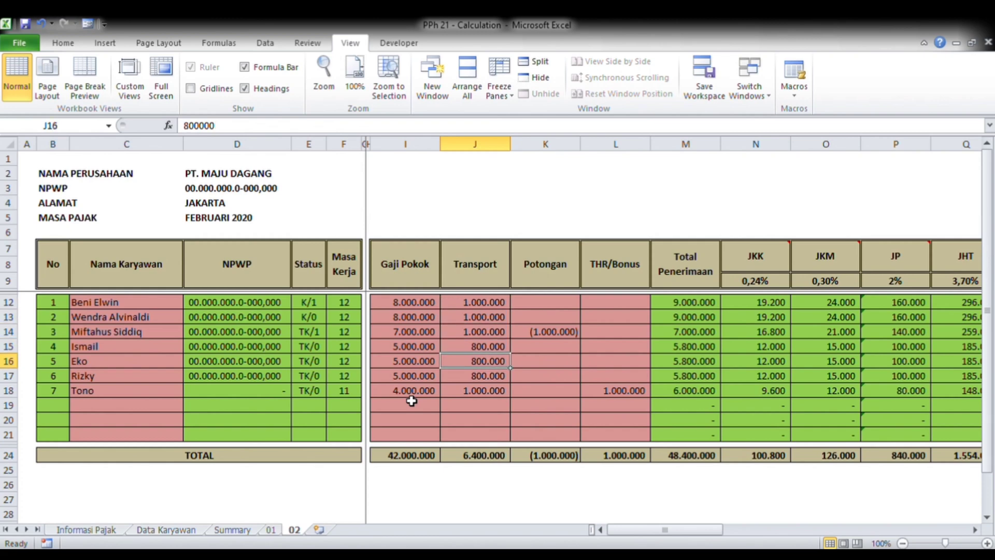
pyautogui.press('Left')
pyautogui.press('Left')
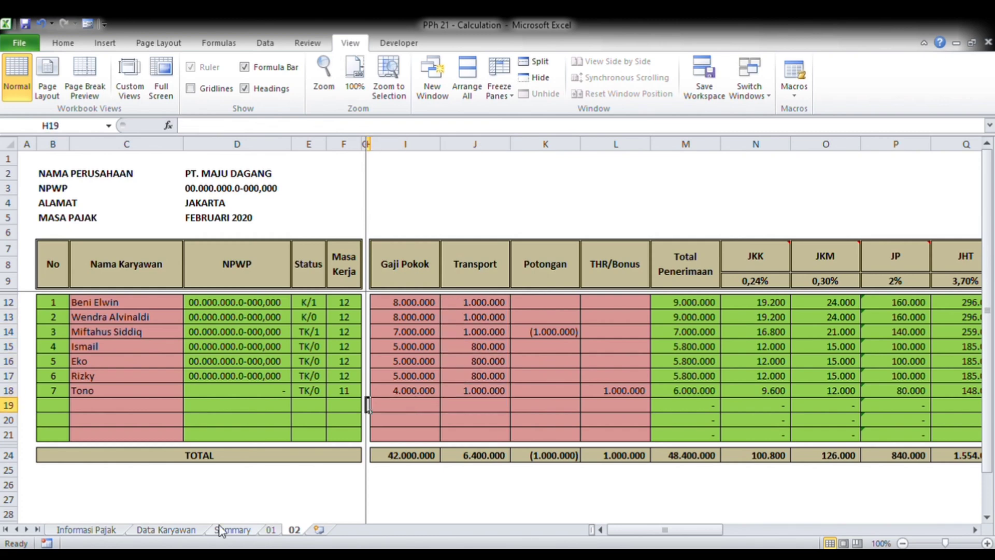
# Enter the eighth employee's name in C16 of the Data Karyawan sheet and copy the NIK from E15 into E16.
pyautogui.click(166, 529)
pyautogui.click(86, 371)
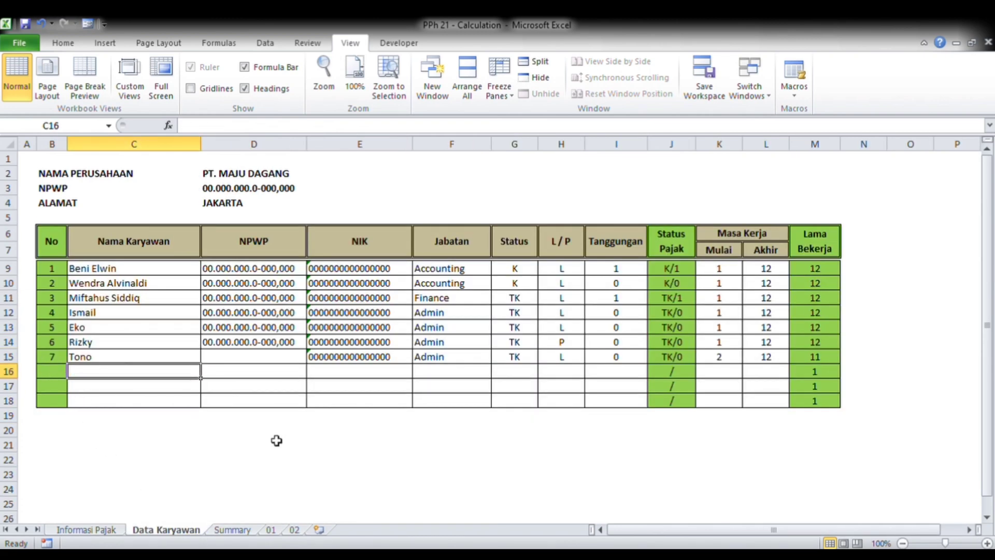
pyautogui.write('Agus')
pyautogui.press('Tab')
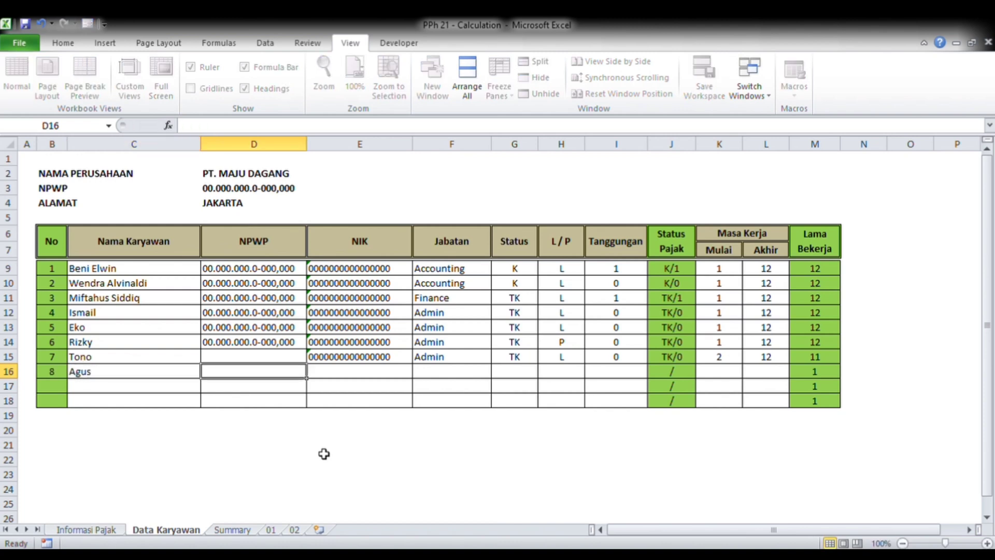
pyautogui.press('Tab')
pyautogui.press('Up')
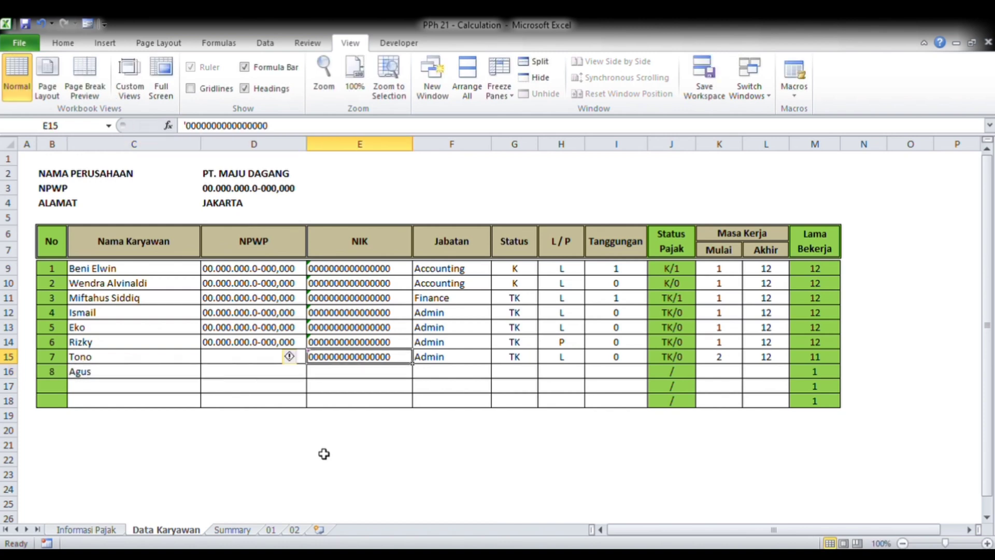
pyautogui.hotkey('ctrl', 'c')
pyautogui.press('Down')
pyautogui.hotkey('ctrl', 'v')
pyautogui.press('Tab')
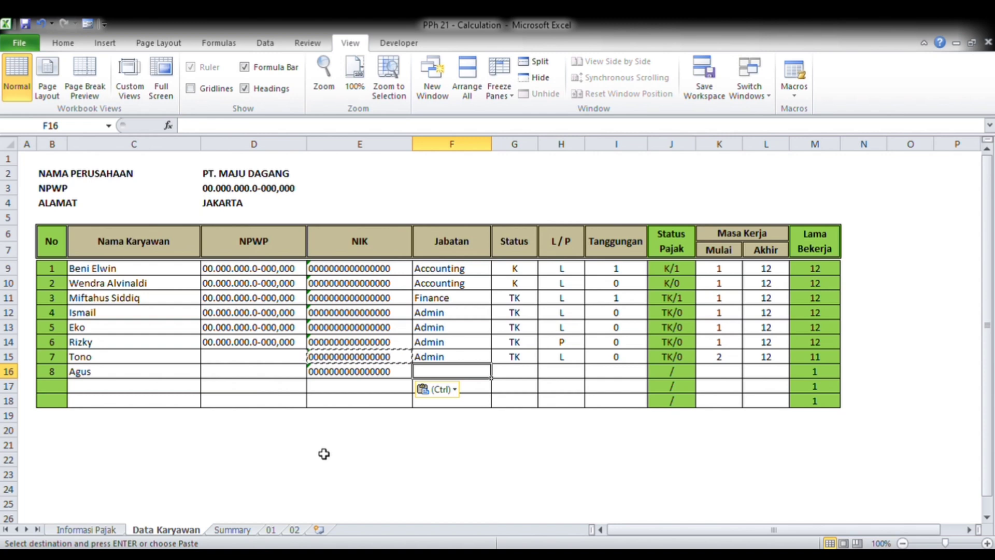
# Fill in row 16 for the eighth employee with Jabatan Gudang, Status K, L/P L and Tanggungan 2.
pyautogui.write('Gudang')
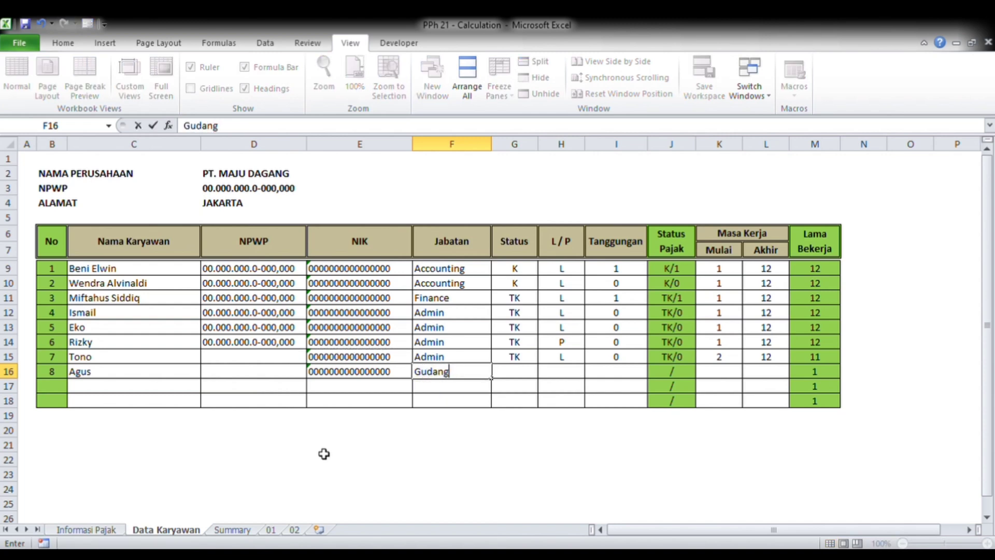
pyautogui.press('Tab')
pyautogui.write('T')
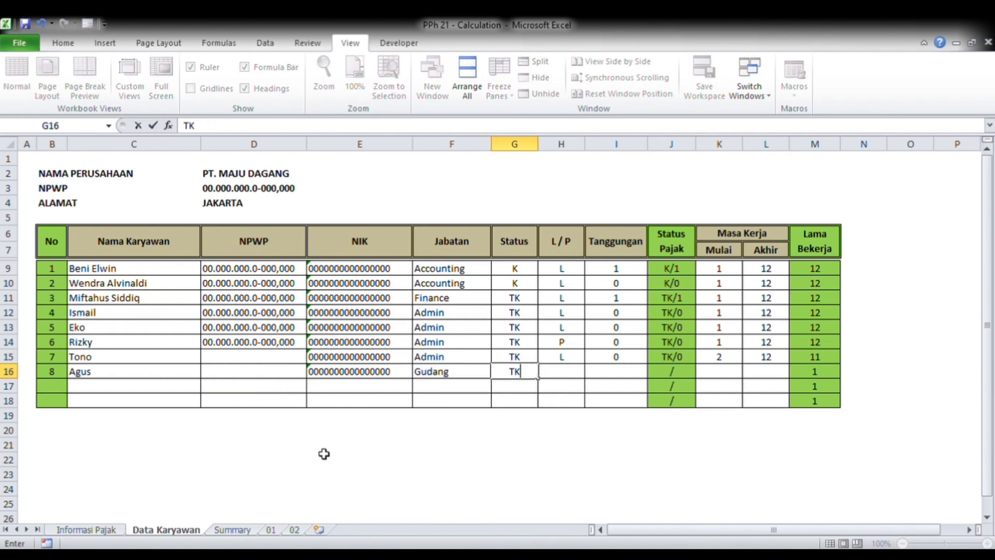
pyautogui.press('Return')
pyautogui.write('K')
pyautogui.press('Tab')
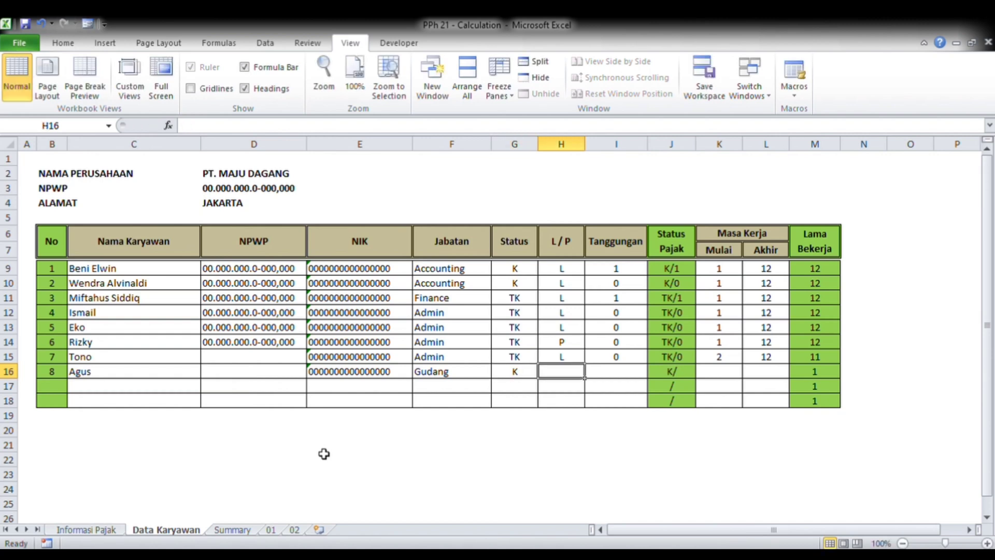
pyautogui.write('L')
pyautogui.press('Tab')
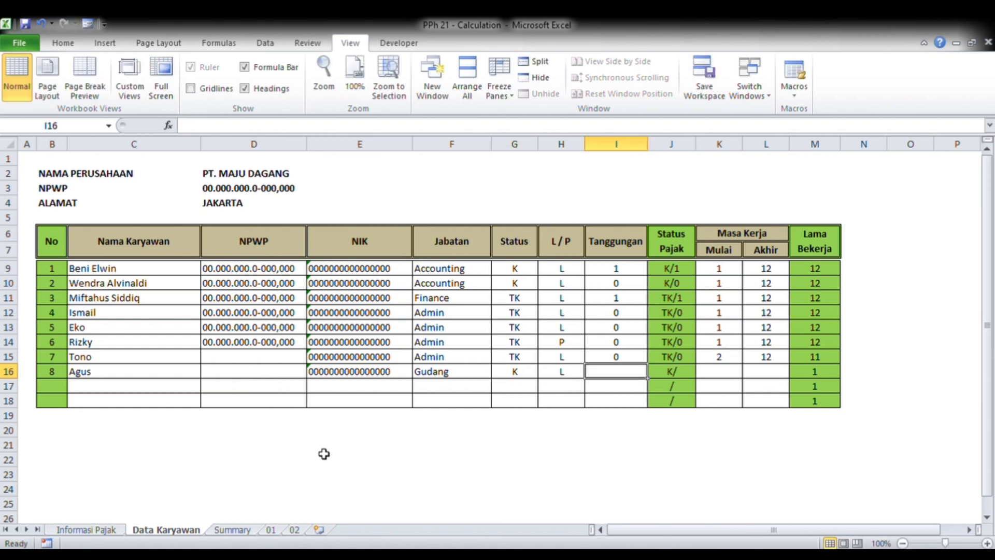
pyautogui.write('2')
pyautogui.press('Tab')
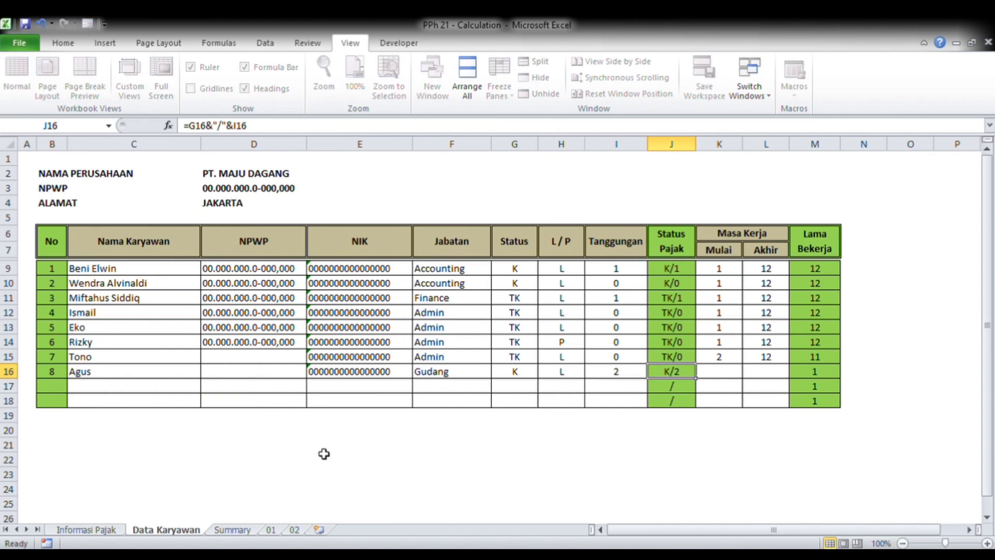
# Copy the Masa Kerja and Lama Bekerja cells K15:M15 of the seventh employee into row 16.
pyautogui.press('Tab')
pyautogui.press('Up')
pyautogui.hotkey('shift', 'Right')
pyautogui.hotkey('shift', 'Right')
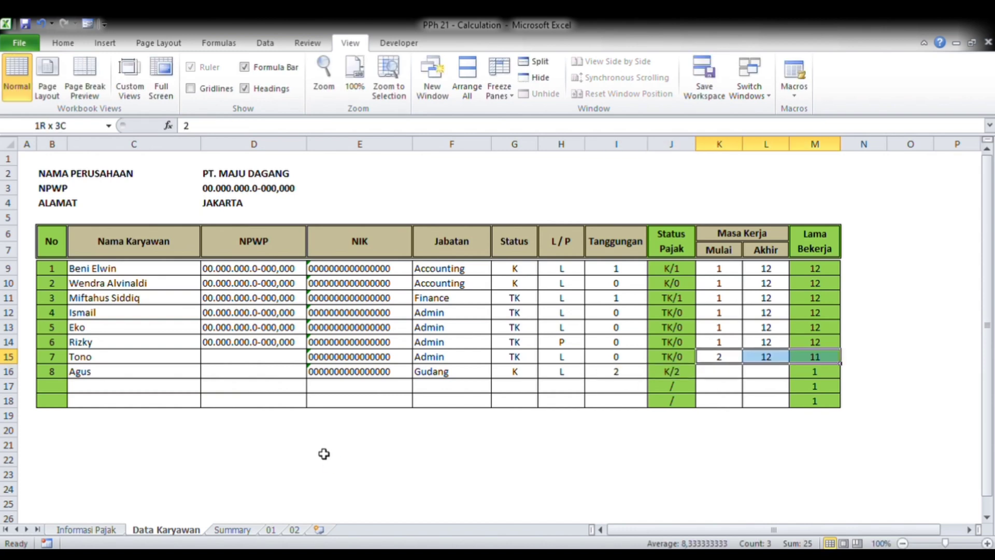
pyautogui.hotkey('ctrl', 'c')
pyautogui.press('Down')
pyautogui.hotkey('ctrl', 'v')
pyautogui.press('Down')
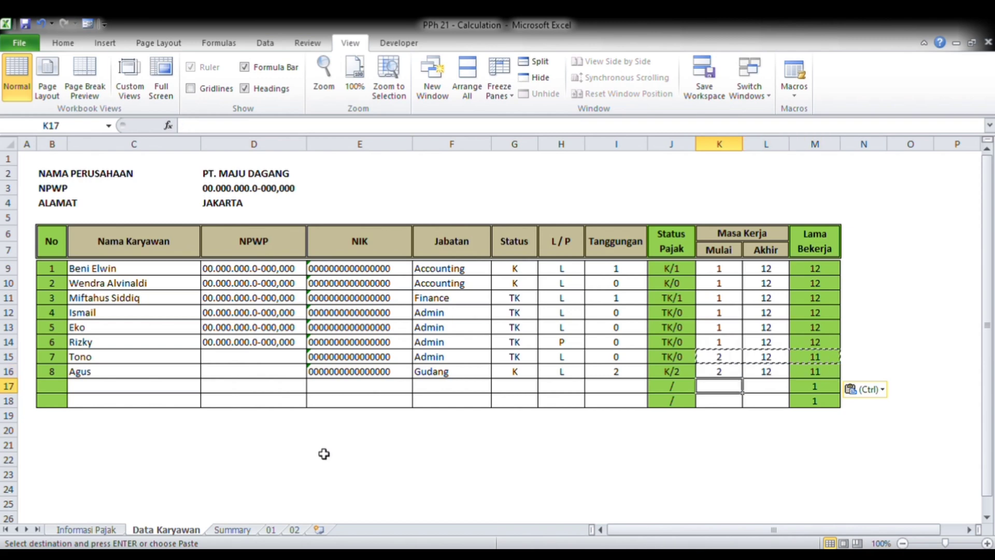
pyautogui.press('Up')
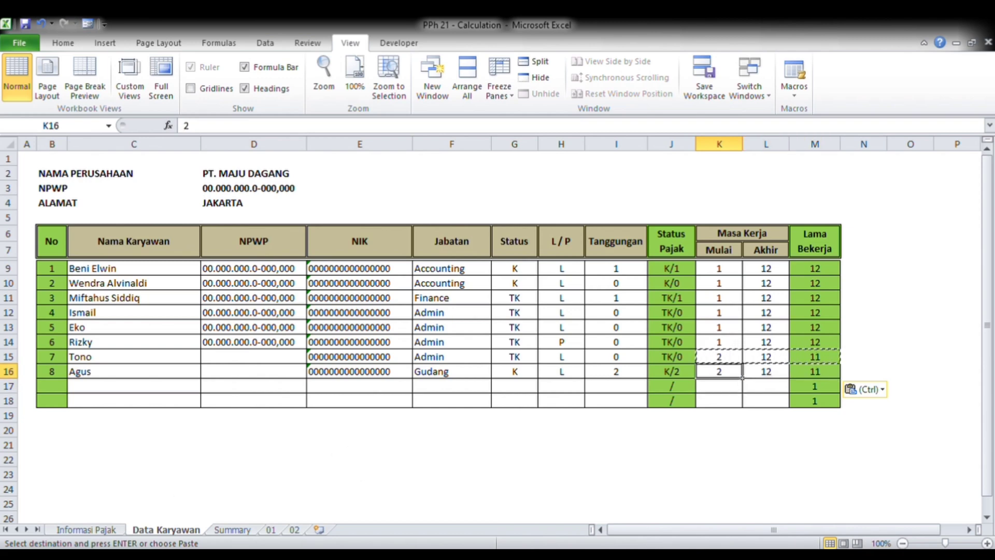
# Copy the eighth employee's name from C16 of the Data Karyawan sheet into C19 of sheet 02.
pyautogui.click(294, 529)
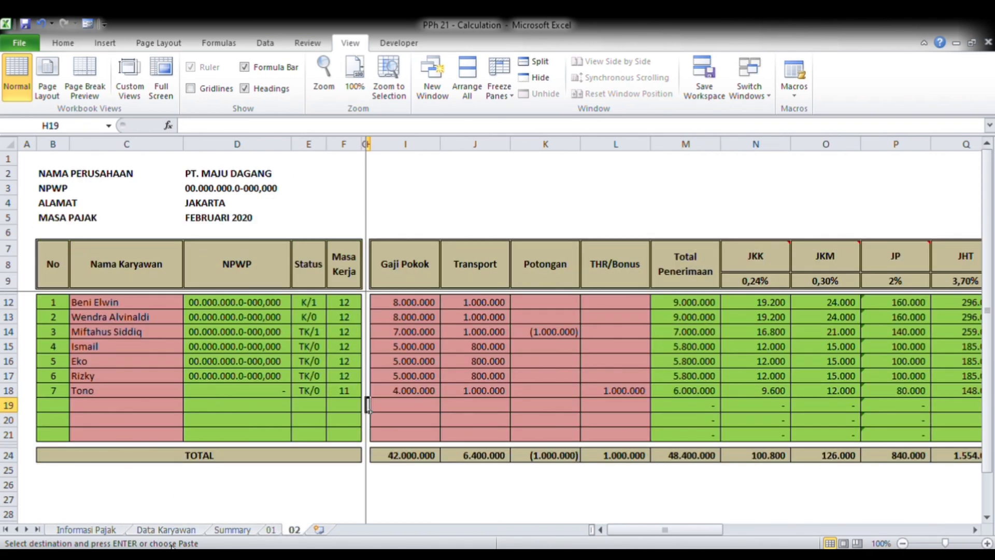
pyautogui.click(161, 529)
pyautogui.click(111, 376)
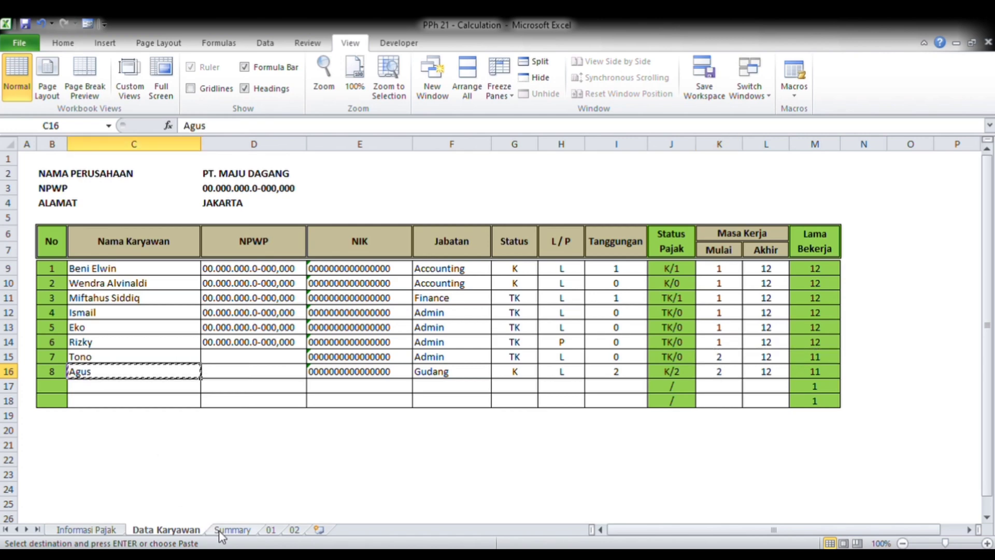
pyautogui.click(294, 529)
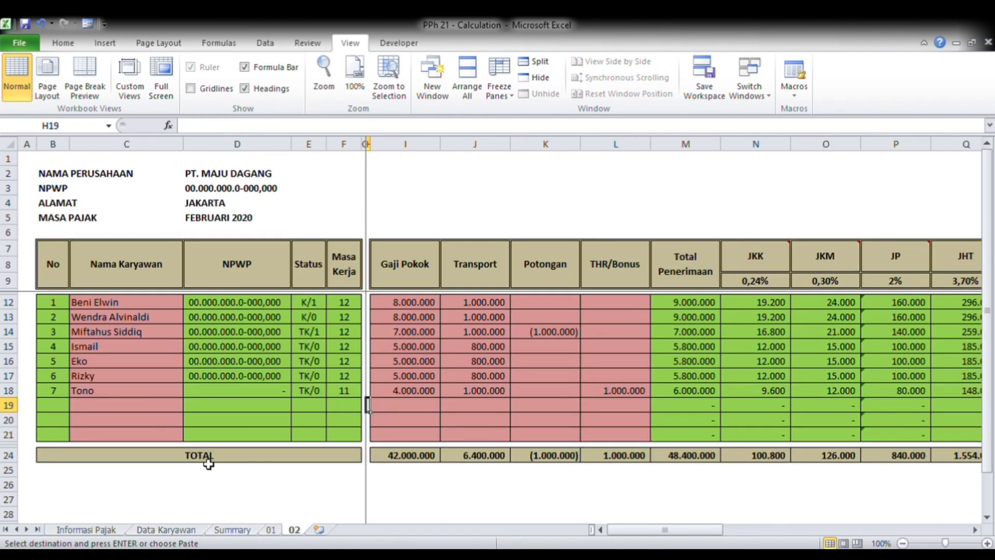
pyautogui.click(106, 405)
pyautogui.hotkey('ctrl', 'v')
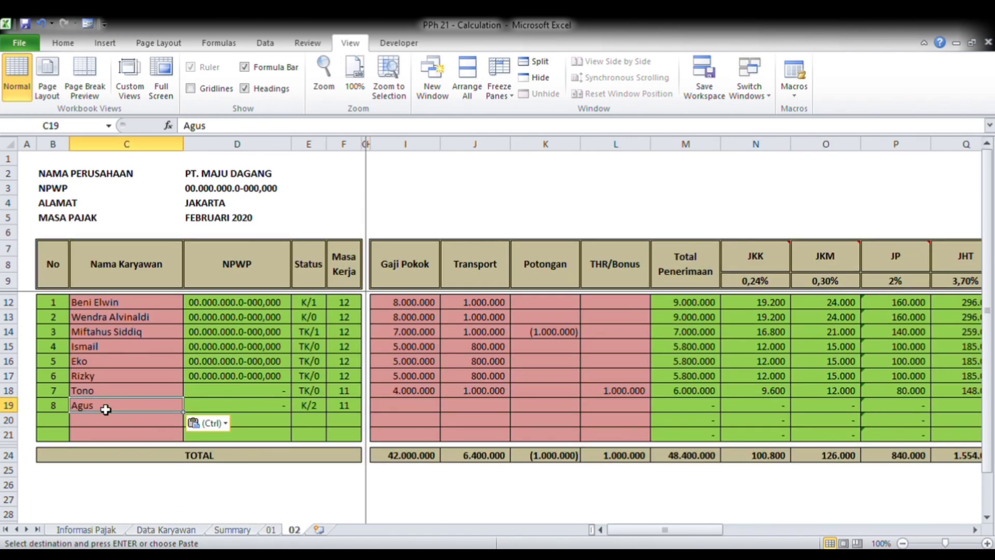
# Set the eighth employee's Gaji Pokok in I19 of sheet 02 to 3.000.000.
pyautogui.press('Right')
pyautogui.press('Right')
pyautogui.press('Right')
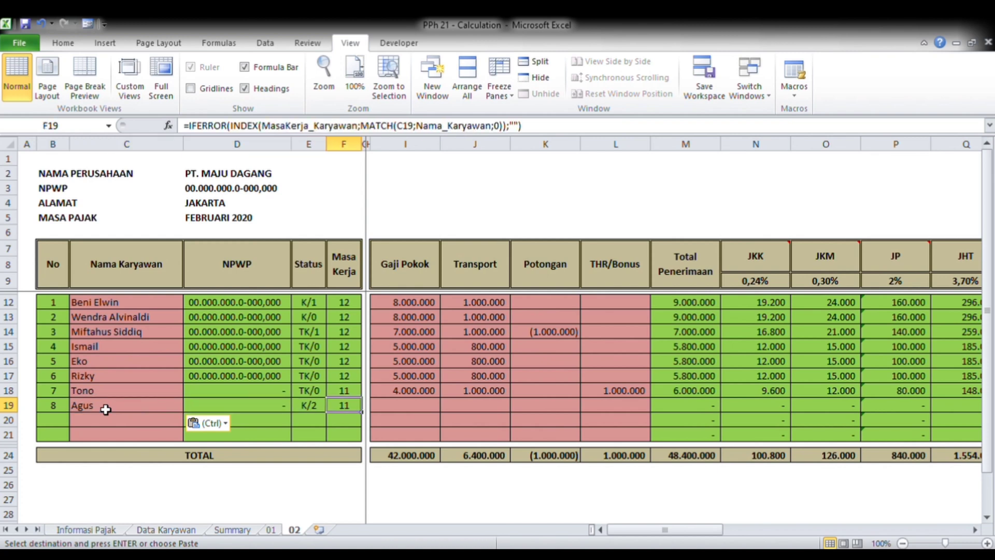
pyautogui.press('Right')
pyautogui.press('Right')
pyautogui.press('Right')
pyautogui.write('3')
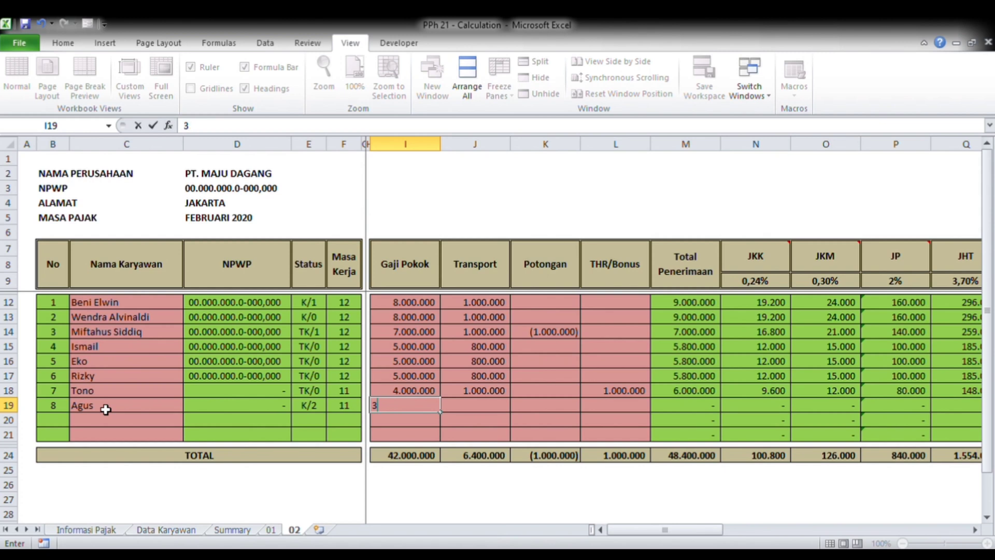
pyautogui.write('.000.000')
pyautogui.press('Right')
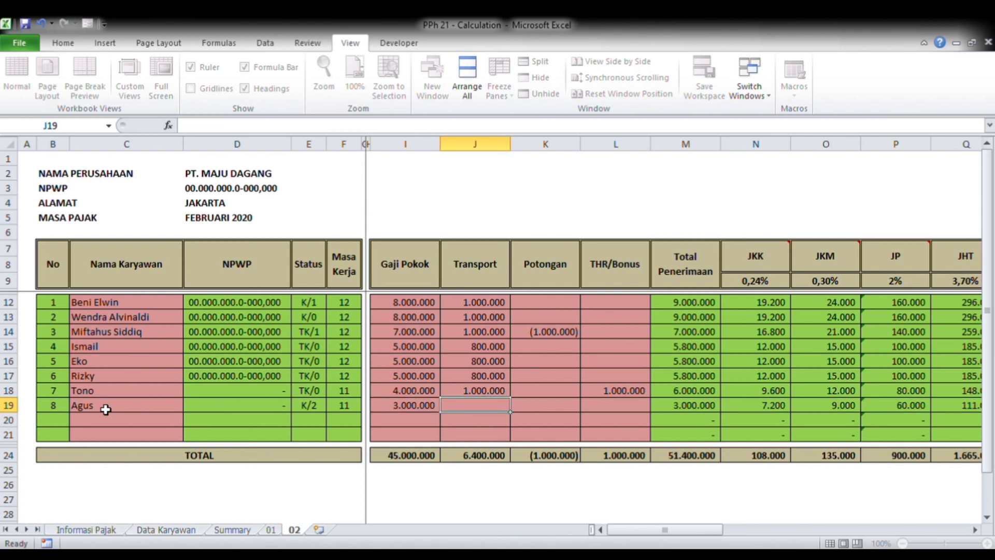
# Enter Transport 500.000 in J19 and THR/Bonus 500.000 in L19 for the eighth employee.
pyautogui.write('500')
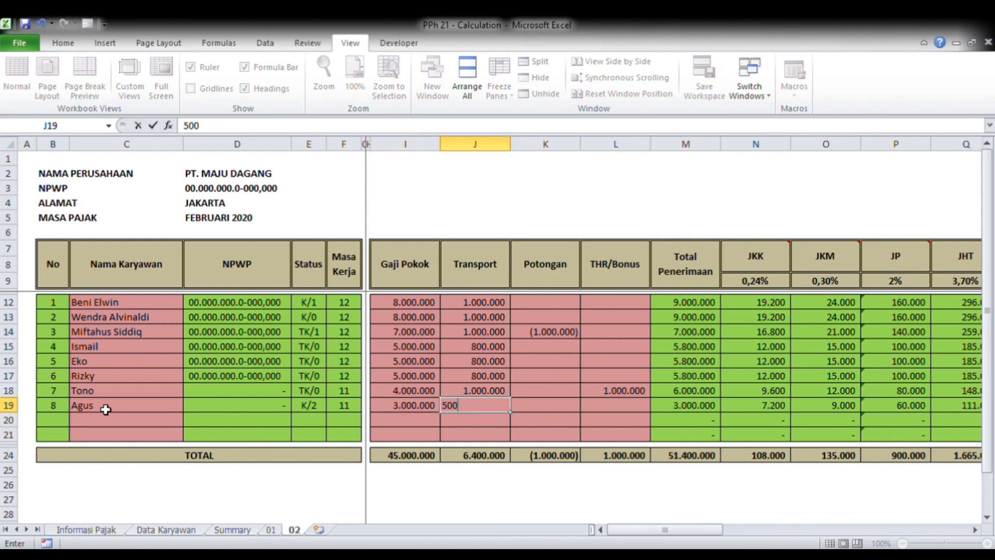
pyautogui.write('0000')
pyautogui.hotkey('ctrl', 'Return')
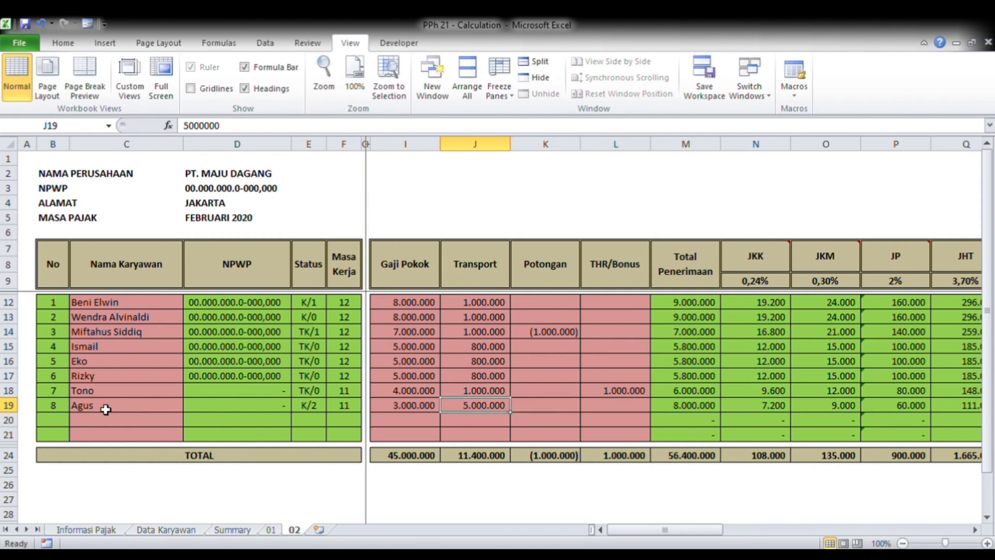
pyautogui.write('500.000')
pyautogui.press('Right')
pyautogui.press('Right')
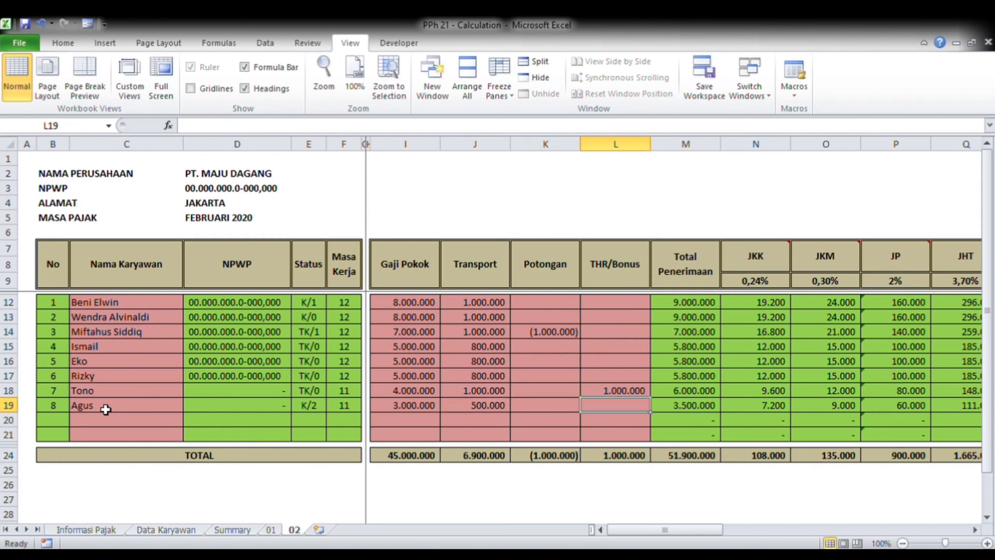
pyautogui.write('500.000')
pyautogui.press('Right')
# Review the eighth employee's calculated columns in row 19, from the insurance contributions to the Pengurang deductions.
pyautogui.press('Right')
pyautogui.press('Right')
pyautogui.press('Right')
pyautogui.press('Right')
pyautogui.press('Right')
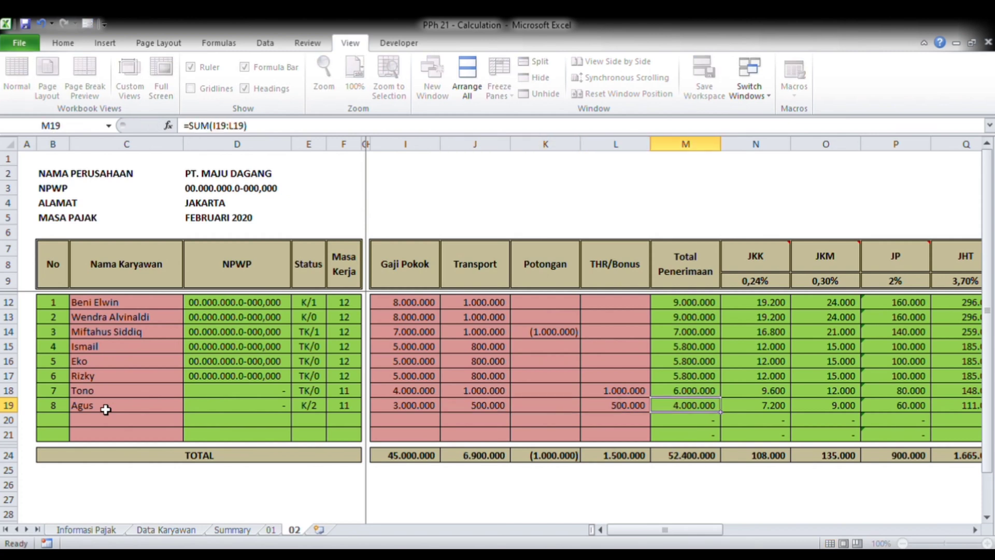
pyautogui.press('Right')
pyautogui.press('Right')
pyautogui.press('Right')
pyautogui.press('Right')
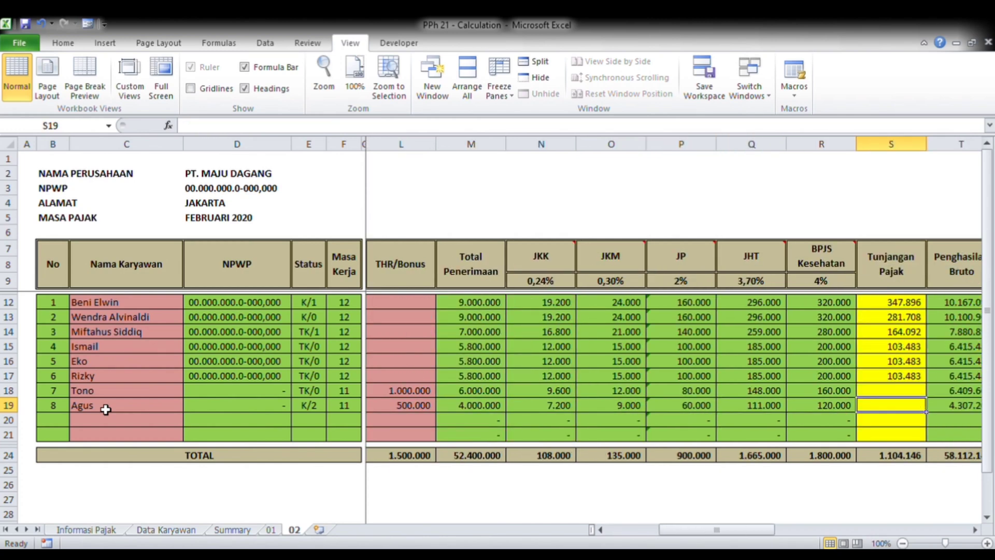
pyautogui.press('Right')
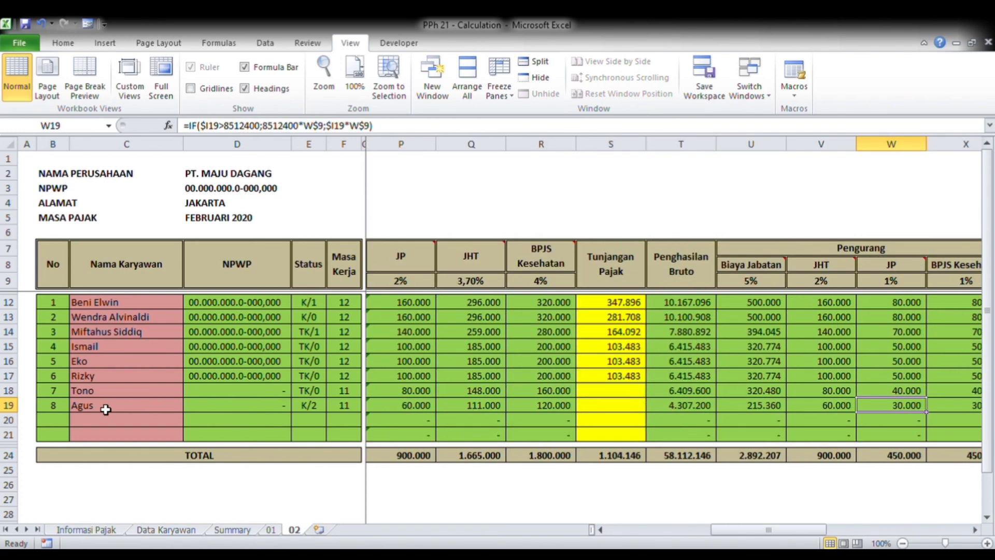
pyautogui.press('Right')
pyautogui.press('Right')
pyautogui.press('Left')
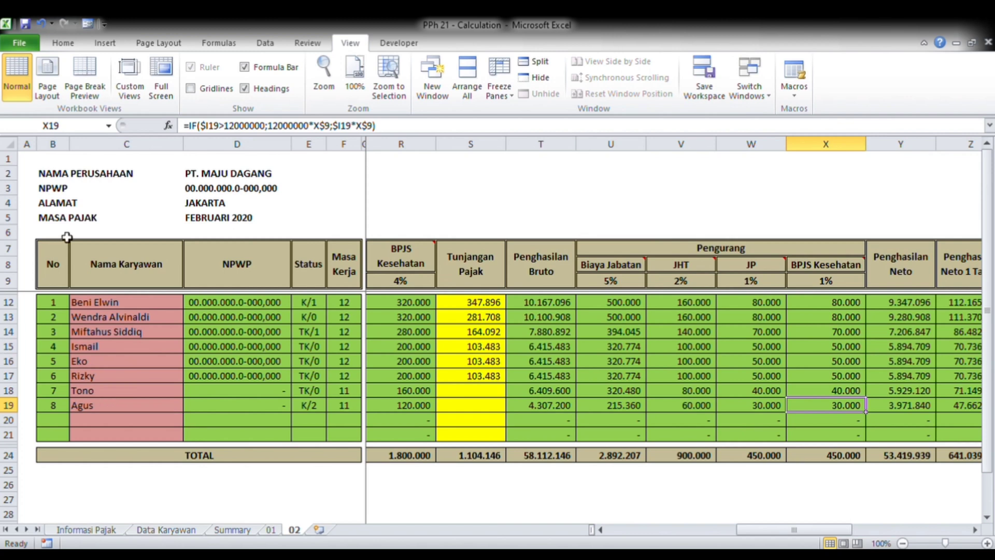
# Clear the Tunjangan Pajak amounts of all eight employees in S12:S19 of sheet 02.
pyautogui.moveTo(471, 306); pyautogui.dragTo(457, 409)
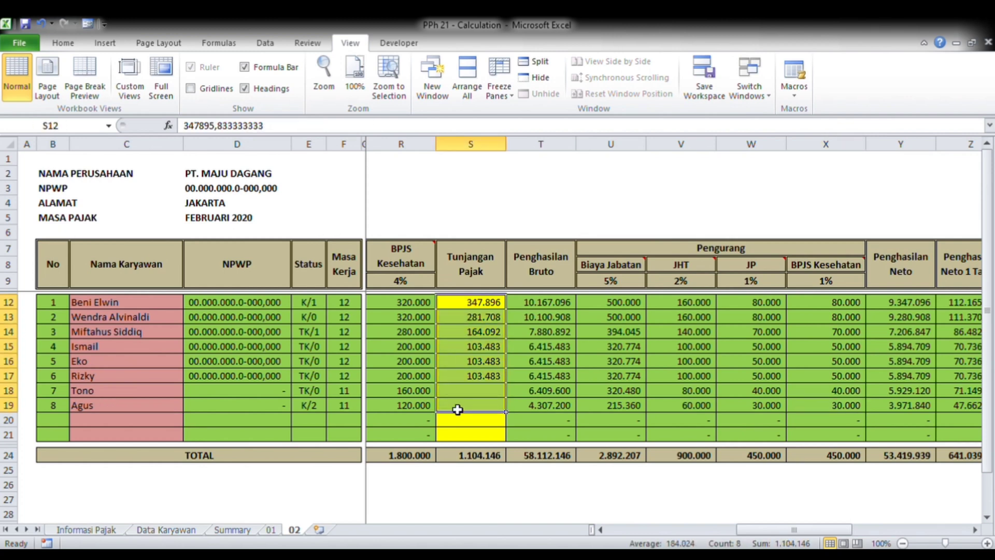
pyautogui.press('Delete')
pyautogui.press('Down')
pyautogui.press('Down')
pyautogui.press('Down')
pyautogui.press('Down')
pyautogui.press('Down')
pyautogui.press('Down')
pyautogui.press('Down')
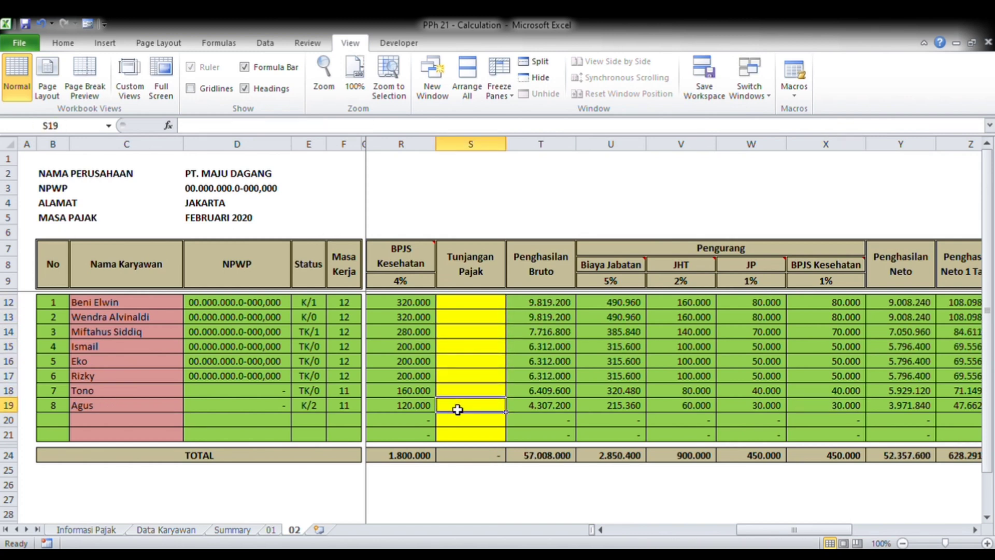
# Examine the seventh employee's calculated columns in row 18, from Penghasilan Bruto through PKP.
pyautogui.press('Up')
pyautogui.press('Right')
pyautogui.press('Right')
pyautogui.press('Right')
pyautogui.press('Right')
pyautogui.press('Right')
pyautogui.press('Right')
pyautogui.press('Right')
pyautogui.press('Right')
pyautogui.press('Right')
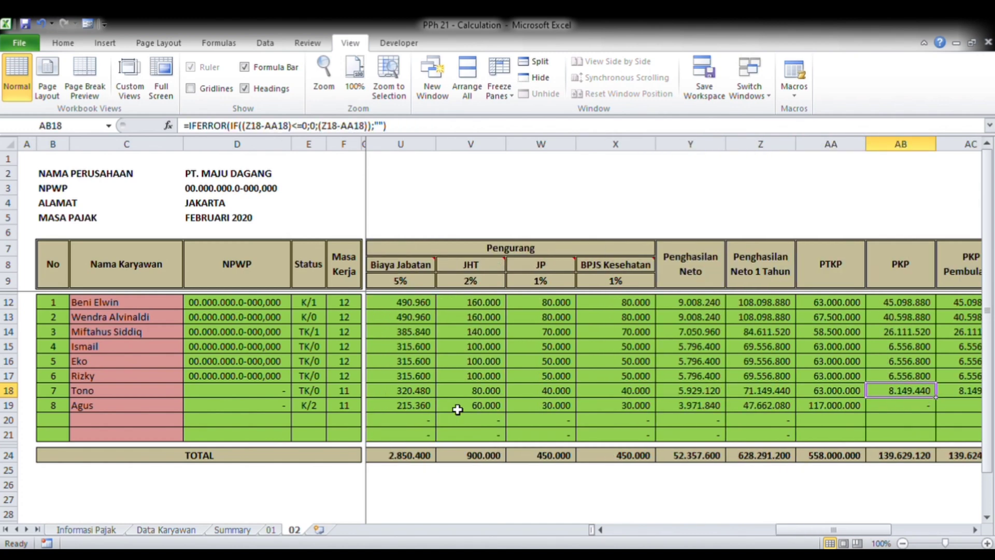
pyautogui.hscroll(1, 457, 409)
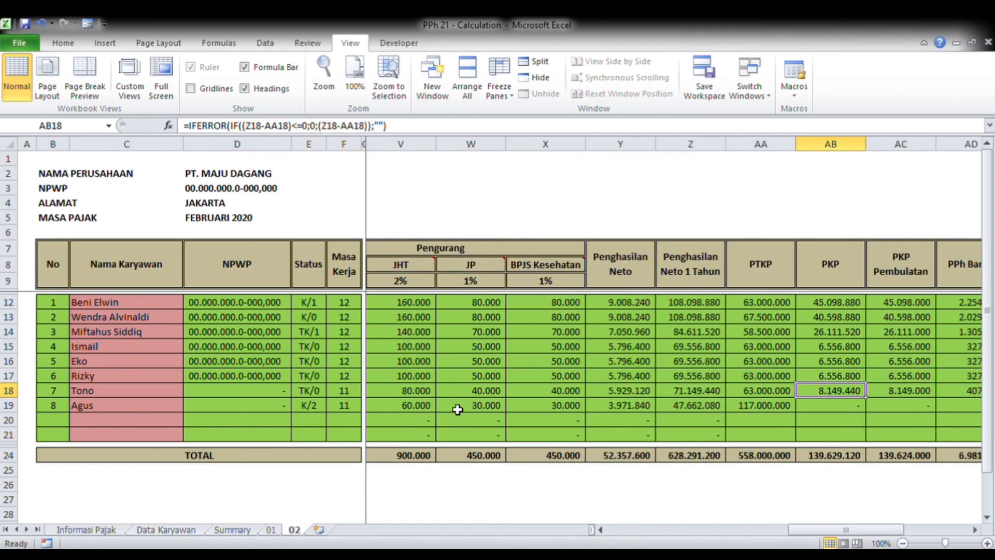
# Check the eighth employee's PTKP in AA19 against the K/2 rate on the Informasi Pajak sheet.
pyautogui.press('Down')
pyautogui.press('Left')
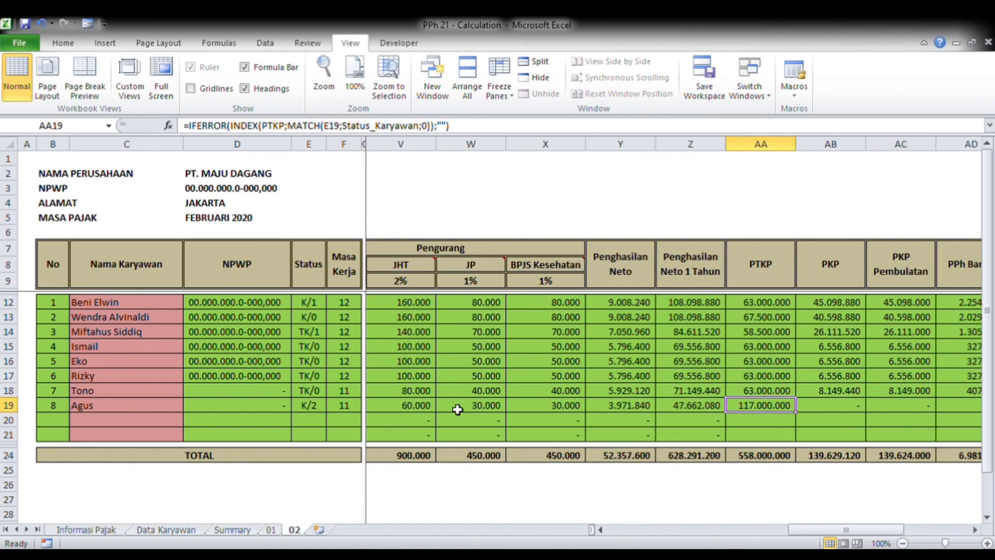
pyautogui.press('Left')
pyautogui.press('Left')
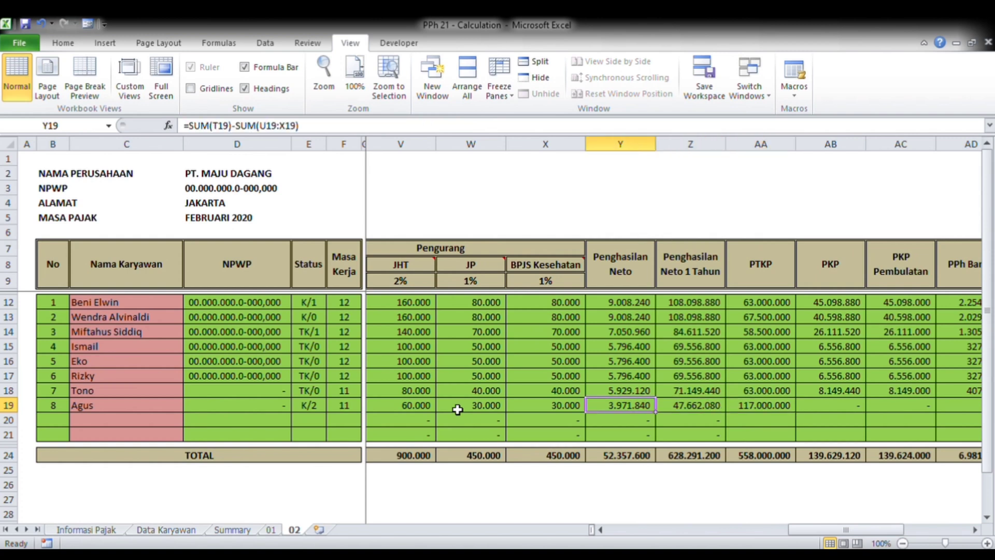
pyautogui.press('Right')
pyautogui.press('Right')
pyautogui.press('Right')
pyautogui.press('Left')
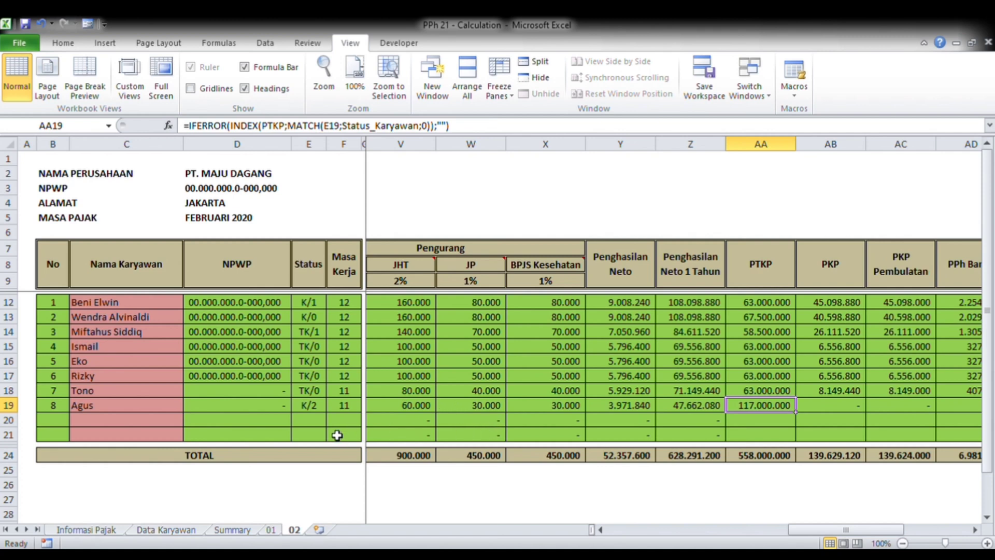
pyautogui.click(109, 531)
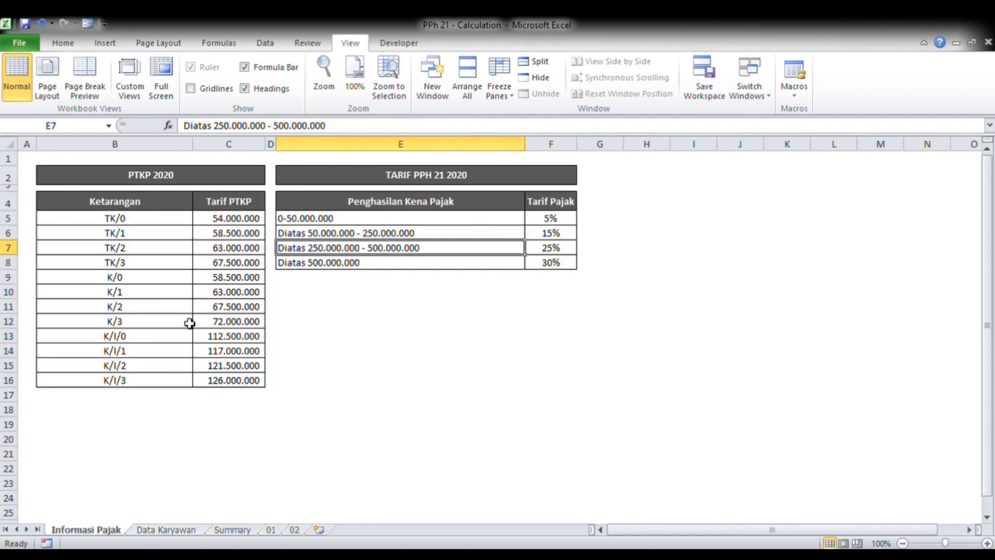
pyautogui.click(151, 308)
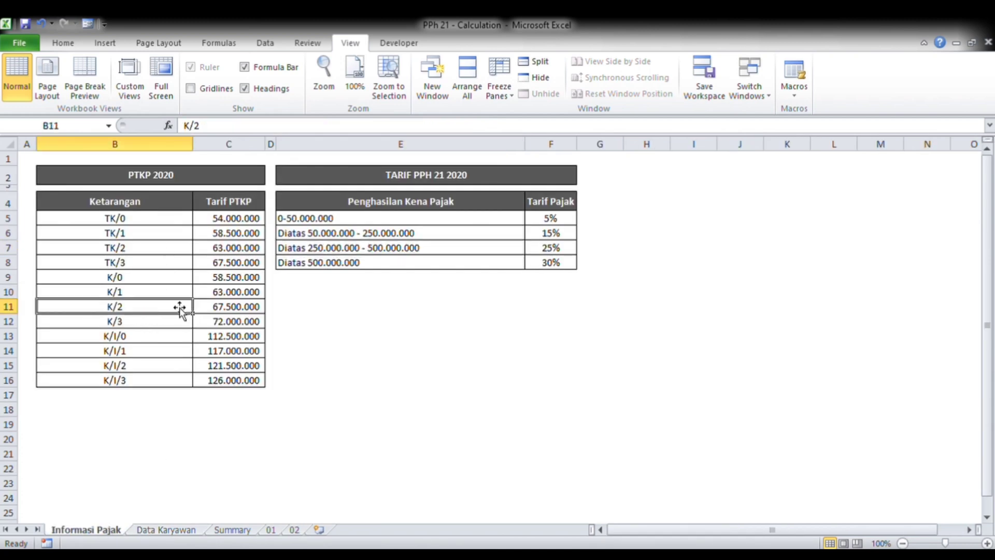
# Check the K/2 tariff on the Informasi Pajak sheet and inspect the seventh employee's PTKP formula in AA18 of sheet 02.
pyautogui.click(218, 309)
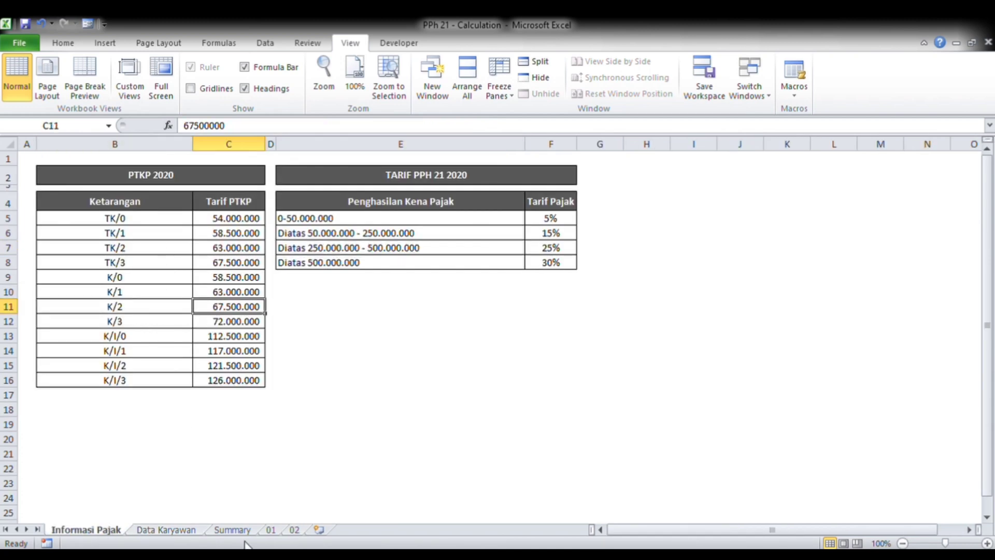
pyautogui.click(295, 529)
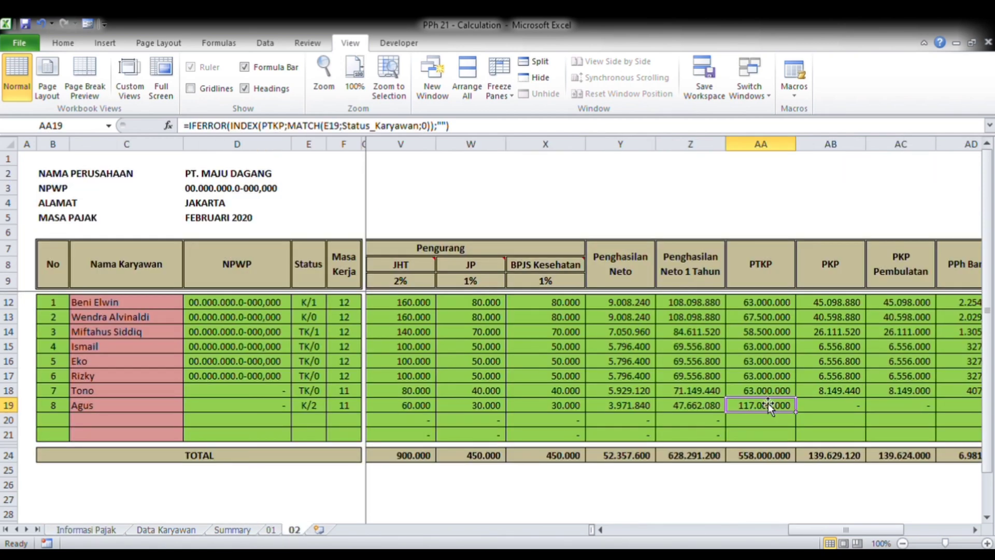
pyautogui.hotkey('ctrl', 'Up')
pyautogui.press('Down')
pyautogui.press('Down')
pyautogui.press('Down')
pyautogui.press('Down')
pyautogui.press('Down')
pyautogui.press('Down')
pyautogui.press('F2')
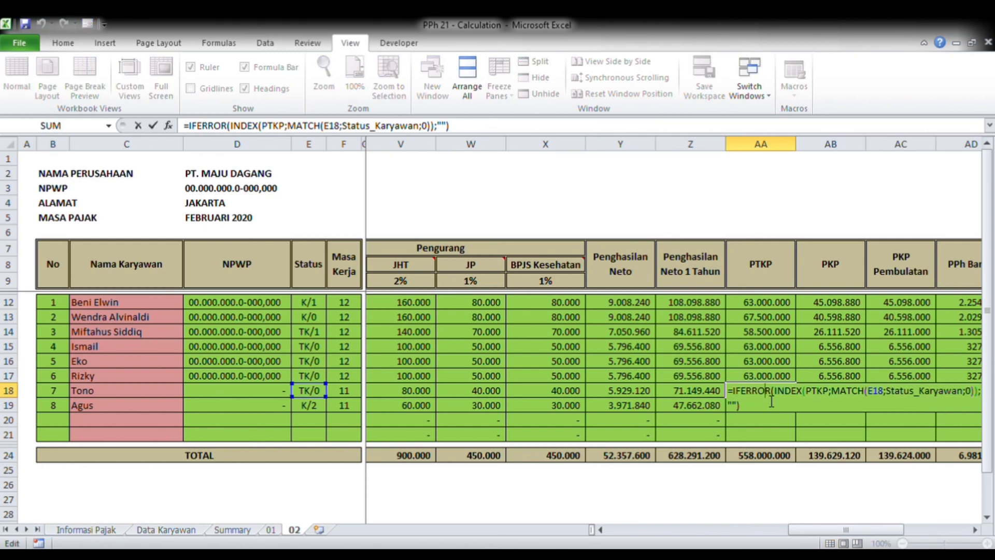
pyautogui.press('Escape')
# Copy the seventh employee's PTKP formula from AA18 into the eighth employee's cell AA19.
pyautogui.hotkey('ctrl', 'c')
pyautogui.press('Down')
pyautogui.hotkey('ctrl', 'v')
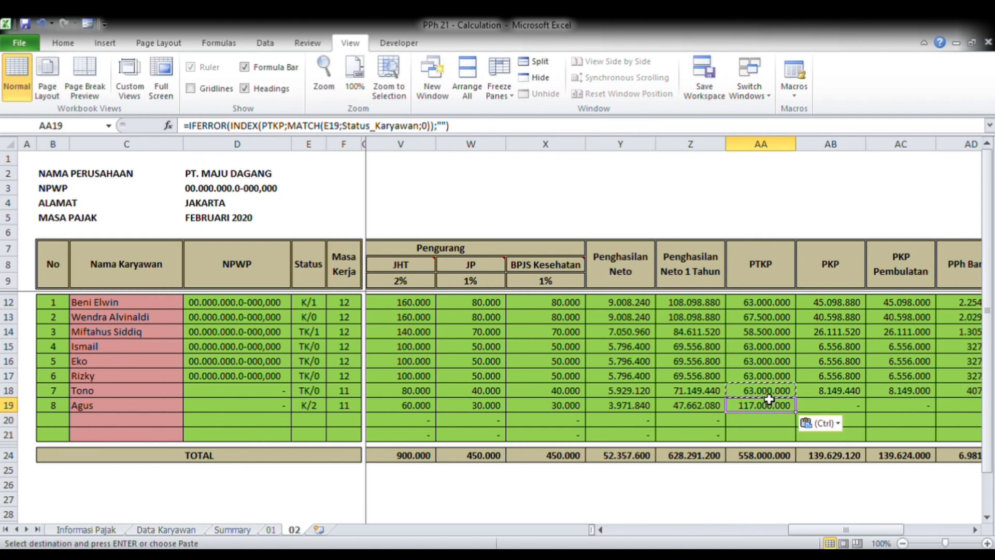
# Review the eighth employee's row 19 from PTKP back to the name and forward to the BPJS Kesehatan deduction in X19.
pyautogui.press('Left')
pyautogui.press('Left')
pyautogui.press('Left')
pyautogui.press('Left')
pyautogui.press('Left')
pyautogui.press('Left')
pyautogui.press('Left')
pyautogui.press('Left')
pyautogui.press('Left')
pyautogui.press('Left')
pyautogui.press('Left')
pyautogui.press('Left')
pyautogui.press('Left')
pyautogui.press('Left')
pyautogui.press('Left')
pyautogui.press('Left')
pyautogui.press('Left')
pyautogui.press('Left')
pyautogui.press('Left')
pyautogui.press('Left')
pyautogui.press('Left')
pyautogui.press('Left')
pyautogui.press('Left')
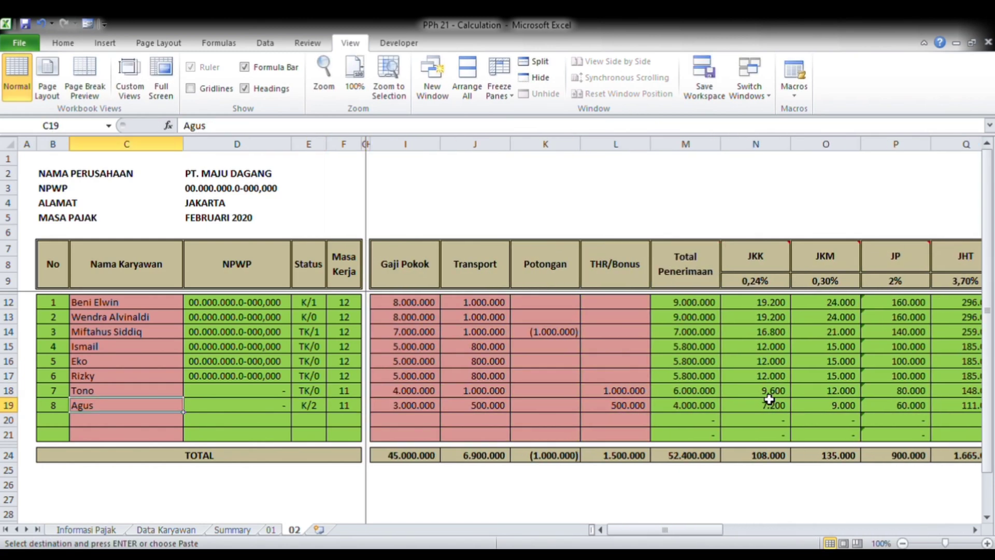
pyautogui.press('Right')
pyautogui.press('Right')
pyautogui.press('Right')
pyautogui.press('Right')
pyautogui.press('Right')
pyautogui.press('Right')
pyautogui.press('Right')
pyautogui.press('Right')
pyautogui.press('Right')
pyautogui.press('Right')
pyautogui.press('Right')
pyautogui.press('Right')
pyautogui.press('Right')
pyautogui.press('Right')
pyautogui.press('Right')
pyautogui.press('Right')
pyautogui.press('Right')
pyautogui.press('Right')
pyautogui.press('Right')
pyautogui.press('Right')
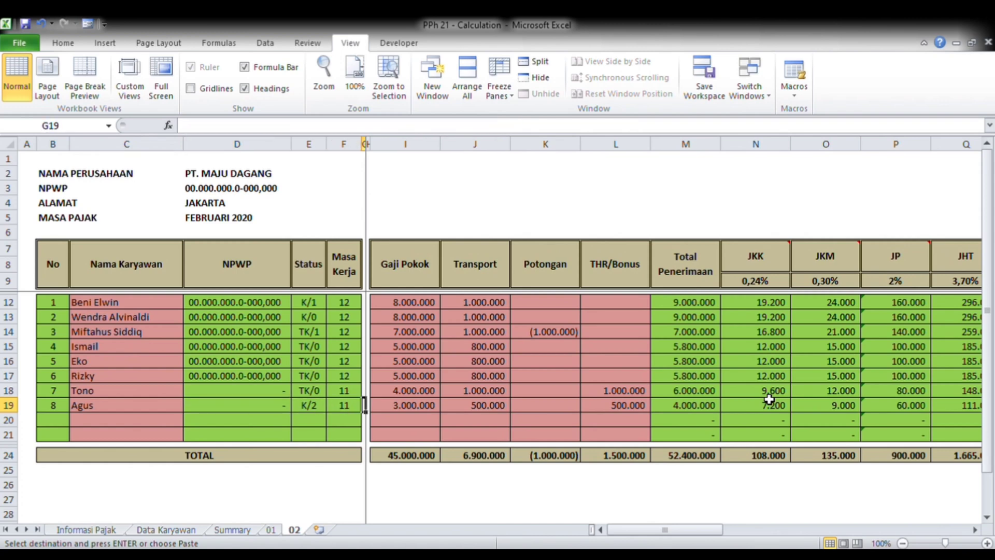
pyautogui.press('Right')
pyautogui.press('Right')
pyautogui.press('Right')
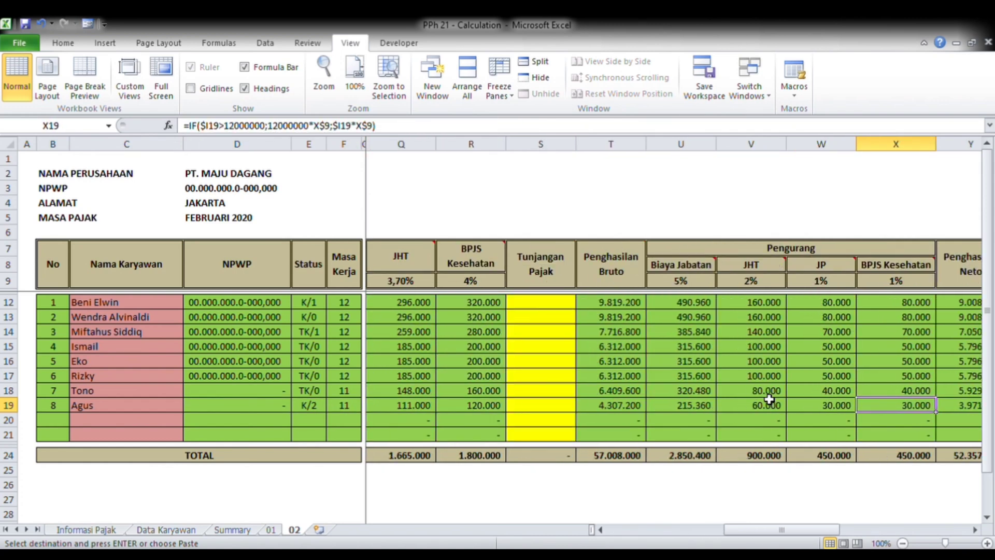
# Re-examine row 19 from its start through status, Masa Kerja, pay and contributions to Penghasilan Neto in Y19.
pyautogui.press('Left')
pyautogui.press('Left')
pyautogui.press('Left')
pyautogui.press('Left')
pyautogui.press('Left')
pyautogui.press('Left')
pyautogui.press('Left')
pyautogui.press('Left')
pyautogui.press('Left')
pyautogui.press('Left')
pyautogui.press('Left')
pyautogui.press('Left')
pyautogui.press('Left')
pyautogui.press('Left')
pyautogui.press('Left')
pyautogui.press('Left')
pyautogui.press('Left')
pyautogui.press('Left')
pyautogui.press('Left')
pyautogui.press('Left')
pyautogui.press('Left')
pyautogui.press('Left')
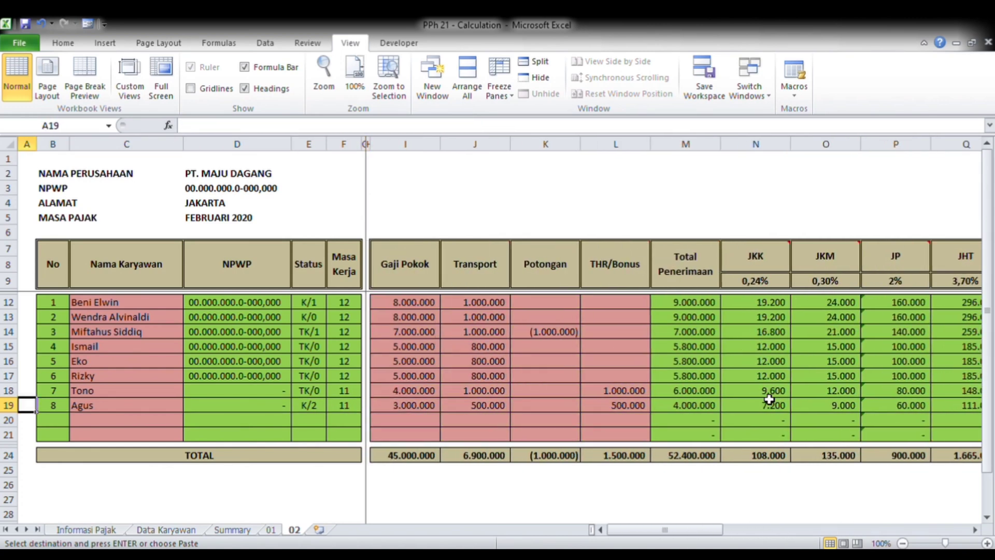
pyautogui.press('Right')
pyautogui.press('Right')
pyautogui.press('Right')
pyautogui.press('Right')
pyautogui.press('Right')
pyautogui.press('Left')
pyautogui.press('Right')
pyautogui.press('Right')
pyautogui.press('Right')
pyautogui.press('Right')
pyautogui.press('Right')
pyautogui.press('Right')
pyautogui.press('Right')
pyautogui.press('Right')
pyautogui.press('Right')
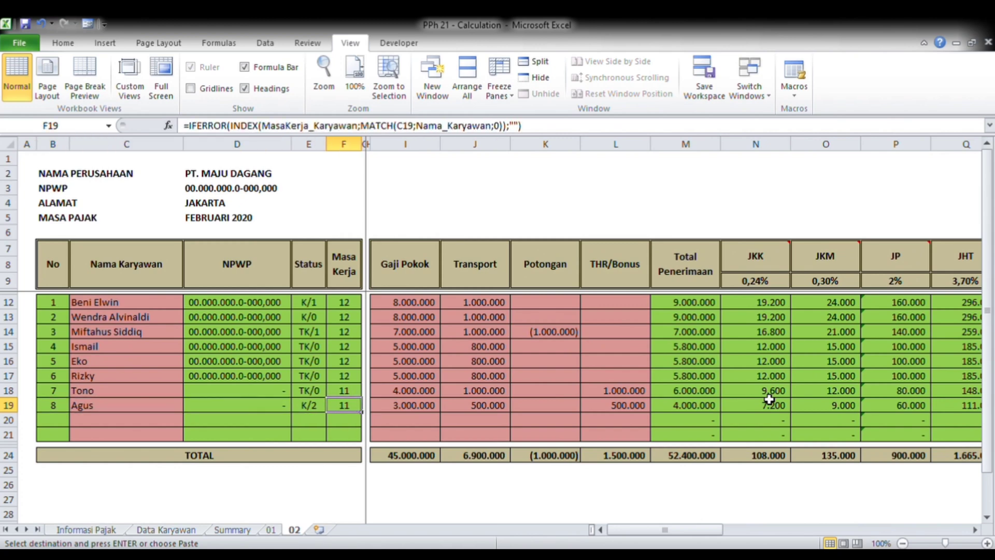
pyautogui.press('Right')
pyautogui.press('Right')
pyautogui.press('Right')
pyautogui.press('Right')
pyautogui.press('Right')
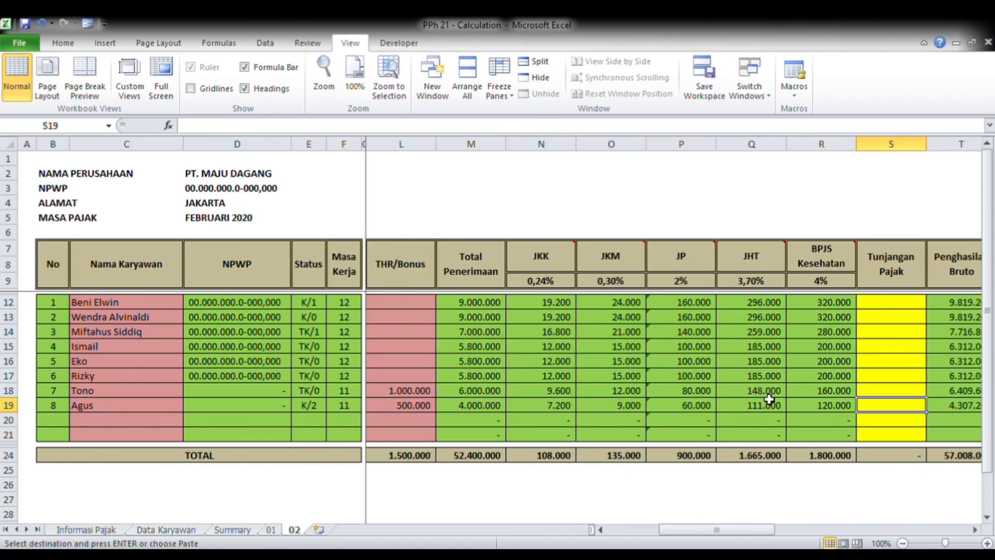
pyautogui.press('Right')
pyautogui.press('Right')
pyautogui.press('Right')
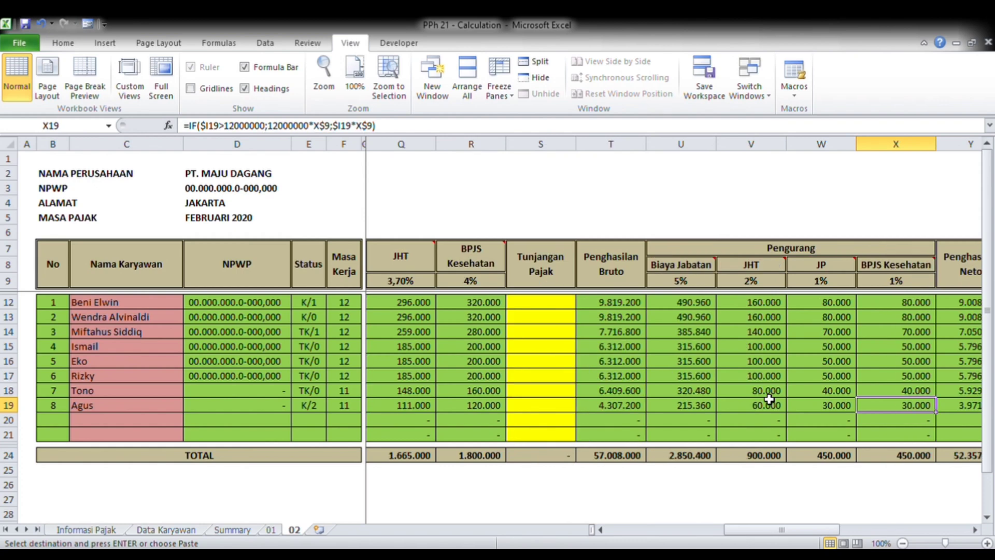
pyautogui.press('Right')
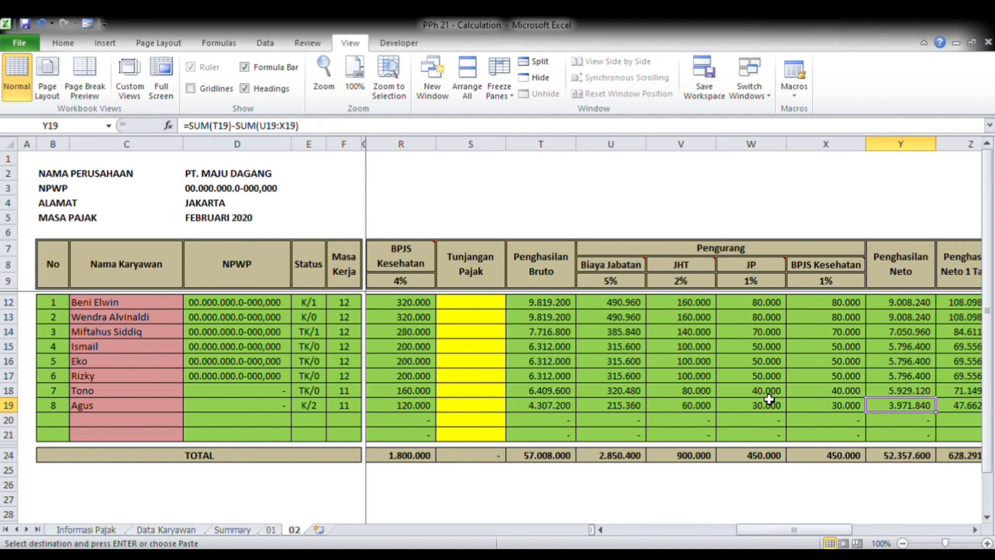
# Examine the Penghasilan Neto 1 Tahun and PTKP formulas of the seventh and eighth employees in rows 18 and 19.
pyautogui.press('Right')
pyautogui.hotkey('ctrl', 'v')
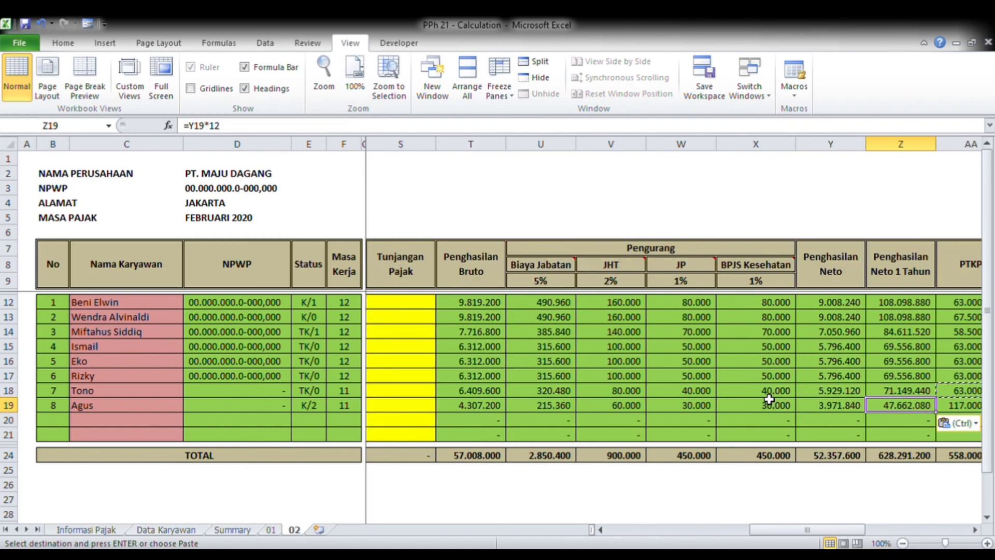
pyautogui.press('Up')
pyautogui.press('Right')
pyautogui.press('Left')
pyautogui.press('Down')
pyautogui.press('Right')
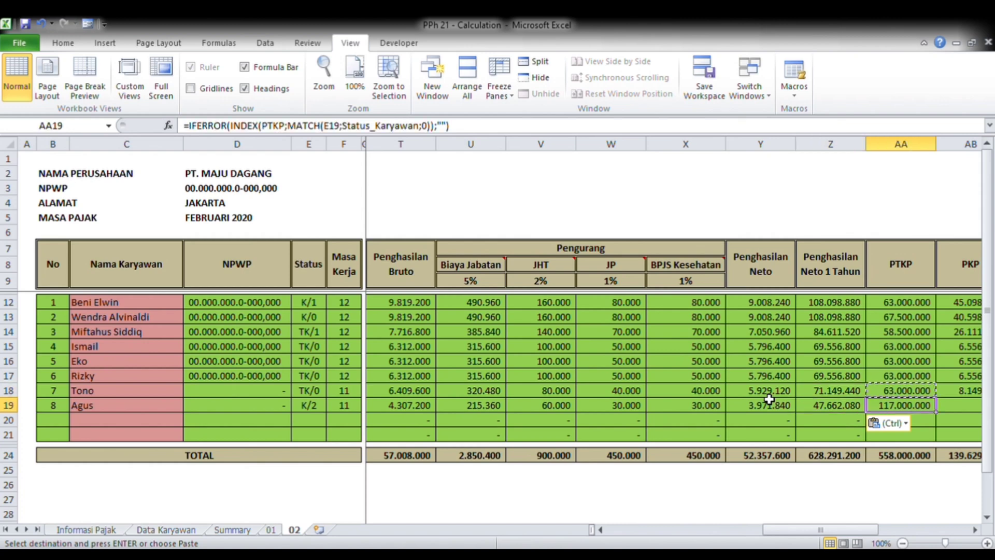
pyautogui.press('Right')
pyautogui.press('Left')
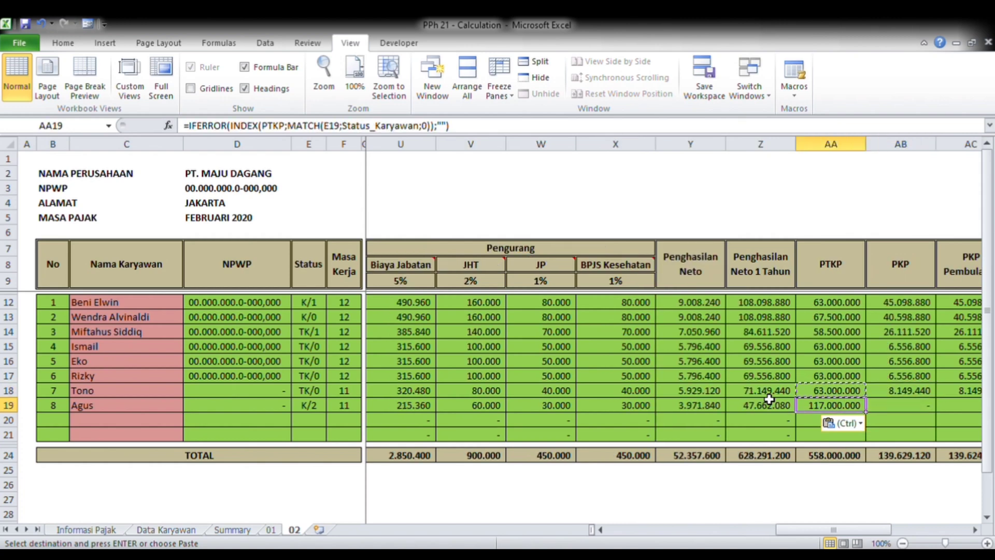
# Look up which status on the Informasi Pajak sheet carries the eighth employee's PTKP amount.
pyautogui.click(93, 530)
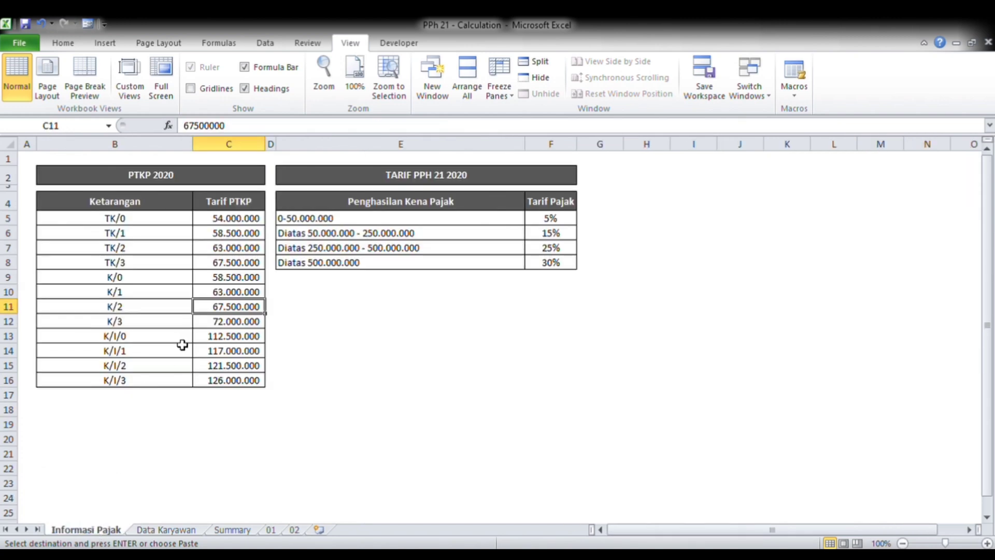
pyautogui.click(238, 358)
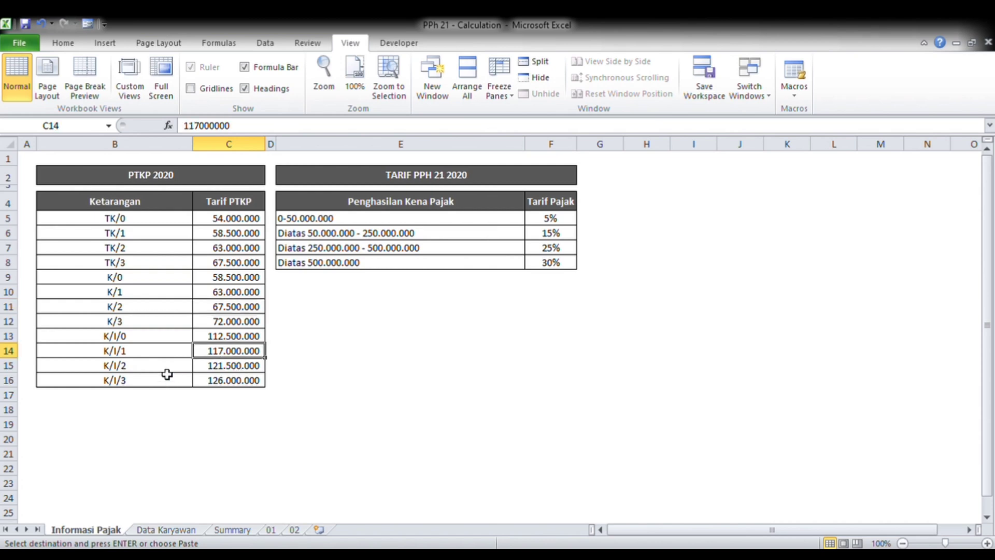
pyautogui.click(160, 358)
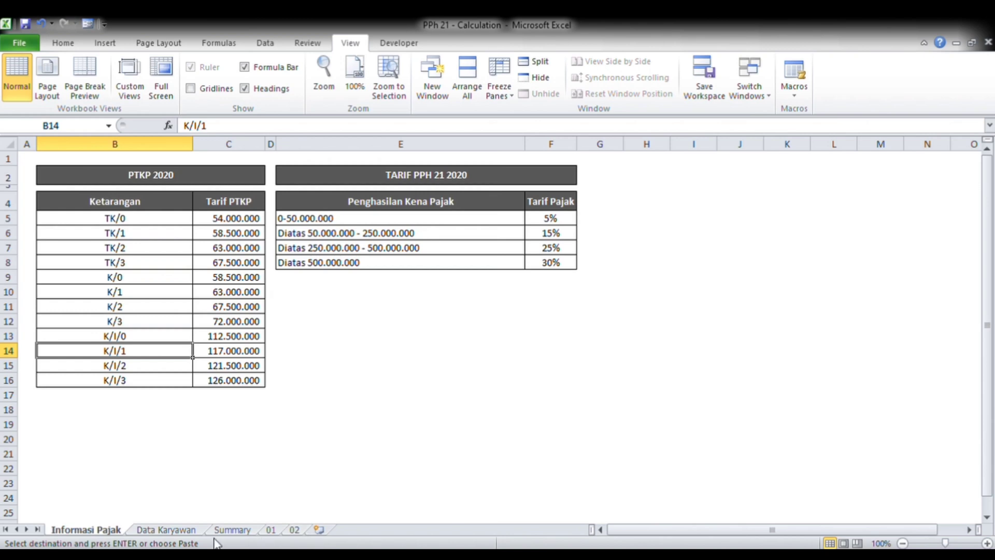
# Check the eighth employee's Status and Status Pajak formula in row 16 of the Data Karyawan sheet.
pyautogui.click(174, 530)
pyautogui.click(511, 377)
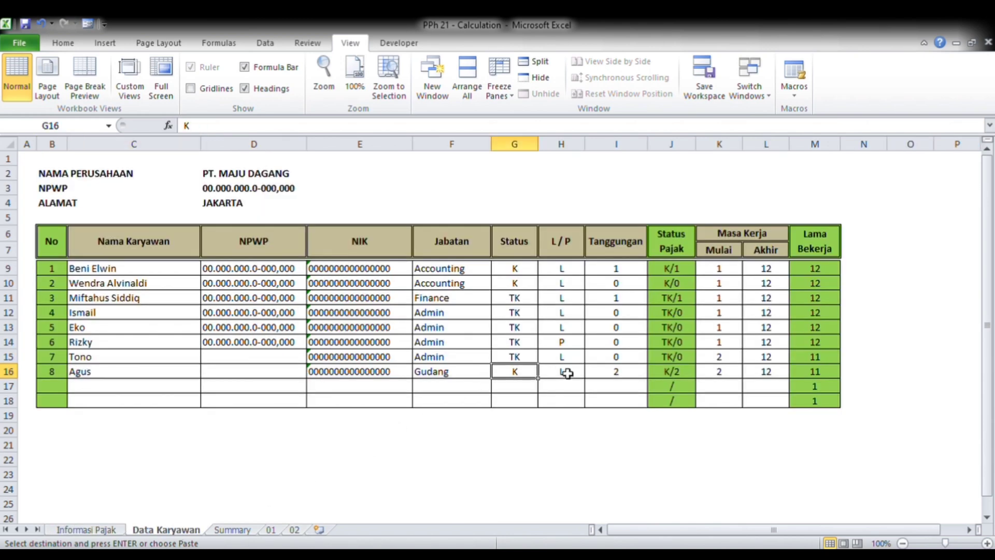
pyautogui.click(682, 377)
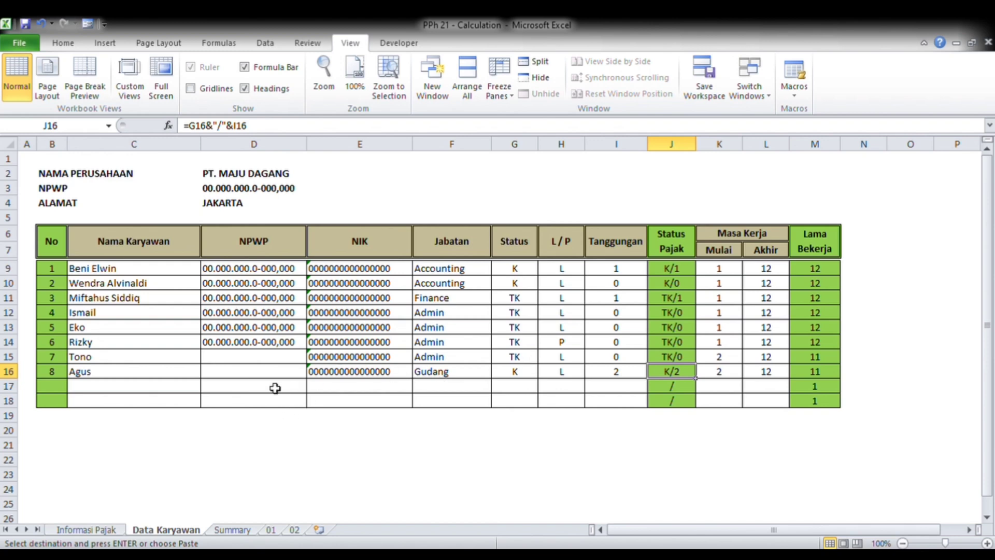
# Compare the K/2 and K/I/1 tariffs in C11 and C14 of the Informasi Pajak sheet.
pyautogui.click(83, 529)
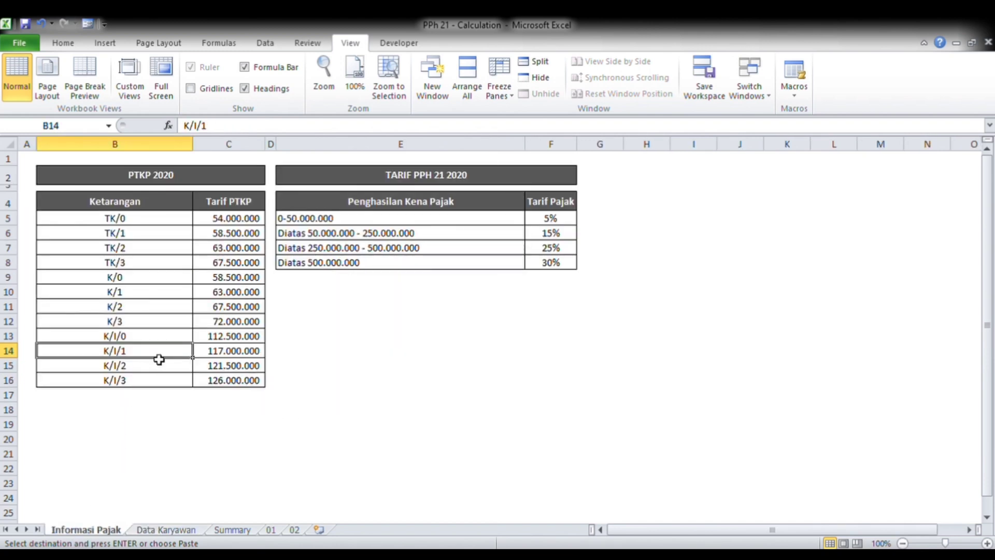
pyautogui.click(228, 313)
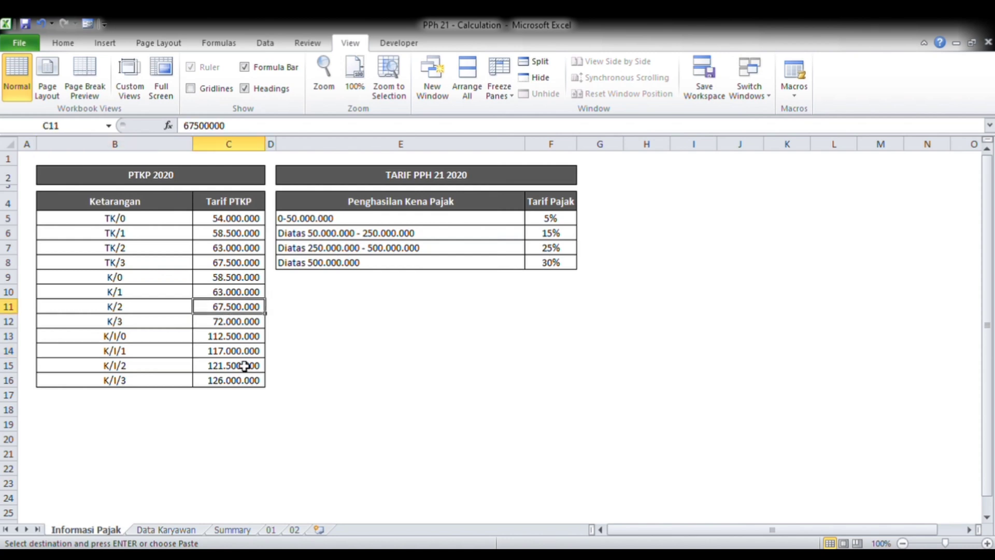
pyautogui.click(234, 352)
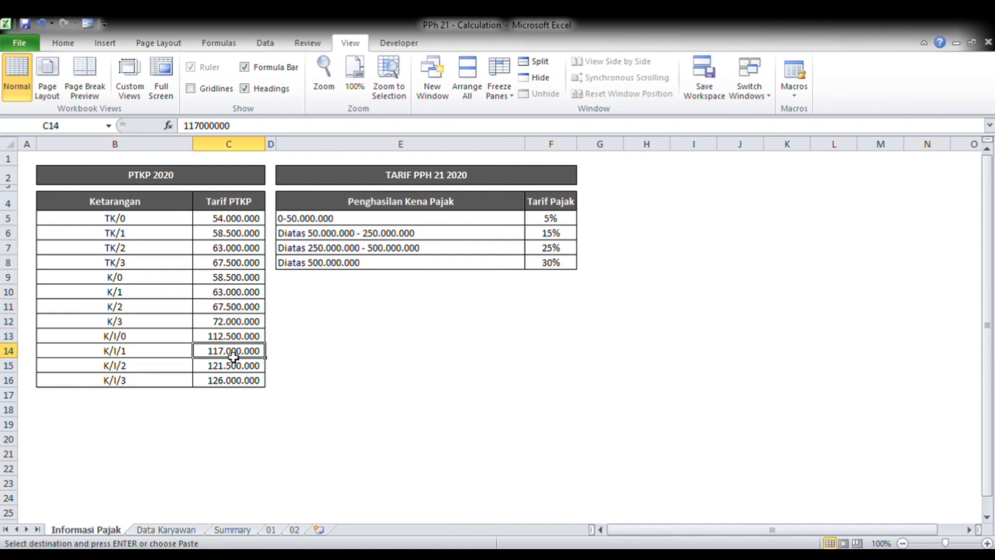
# Review the eighth employee's row 19 on sheet 02 from Status across to Tabel Bantu Gross Up.
pyautogui.click(294, 530)
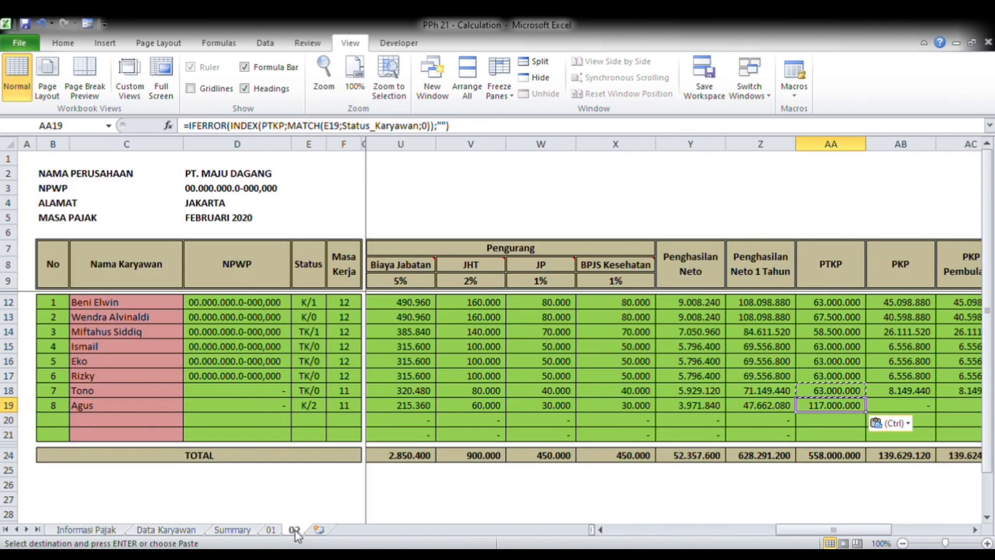
pyautogui.click(316, 410)
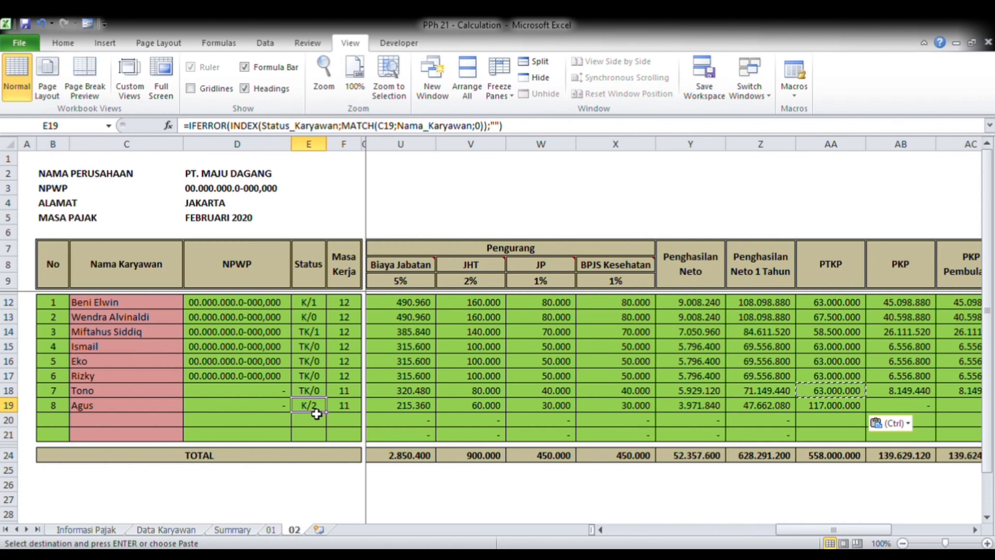
pyautogui.press('Right')
pyautogui.press('Right')
pyautogui.press('Right')
pyautogui.press('Right')
pyautogui.press('Right')
pyautogui.press('Right')
pyautogui.press('Right')
pyautogui.press('Right')
pyautogui.press('Right')
pyautogui.press('Right')
pyautogui.press('Right')
pyautogui.press('Right')
pyautogui.press('Right')
pyautogui.press('Right')
pyautogui.press('Right')
pyautogui.press('Right')
pyautogui.press('Right')
pyautogui.press('Right')
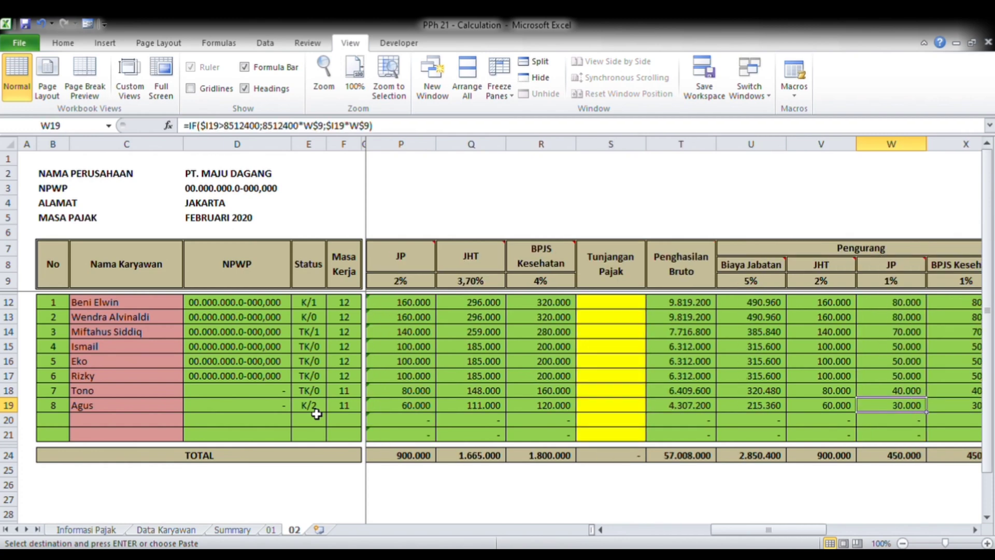
pyautogui.press('Right')
pyautogui.press('Right')
pyautogui.press('Right')
pyautogui.press('Right')
pyautogui.press('Right')
pyautogui.press('Right')
pyautogui.press('Right')
pyautogui.press('Right')
pyautogui.press('Right')
pyautogui.press('Right')
pyautogui.press('Right')
pyautogui.press('Right')
pyautogui.press('Right')
pyautogui.press('Right')
pyautogui.press('Right')
pyautogui.press('Left')
pyautogui.press('Left')
pyautogui.press('Left')
pyautogui.press('Left')
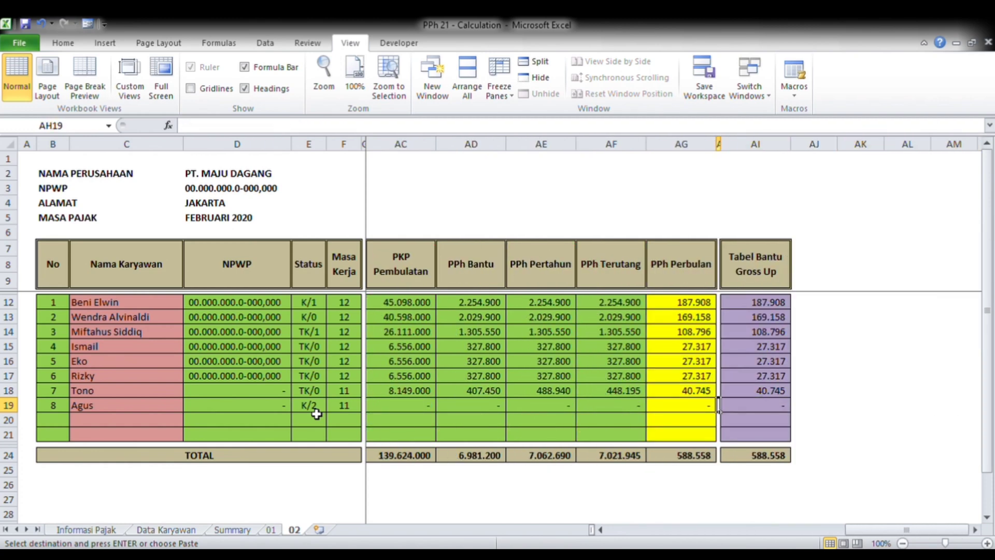
# Recheck the eighth employee's PTKP formula in AA19 of sheet 02.
pyautogui.press('Left')
pyautogui.press('Left')
pyautogui.press('Left')
pyautogui.press('Left')
pyautogui.press('Left')
pyautogui.press('Left')
pyautogui.press('Left')
pyautogui.press('Left')
pyautogui.press('Left')
pyautogui.press('Left')
pyautogui.press('Left')
pyautogui.press('Left')
pyautogui.press('Left')
pyautogui.press('Right')
pyautogui.press('Right')
pyautogui.press('Right')
pyautogui.press('Right')
pyautogui.press('Right')
pyautogui.press('Right')
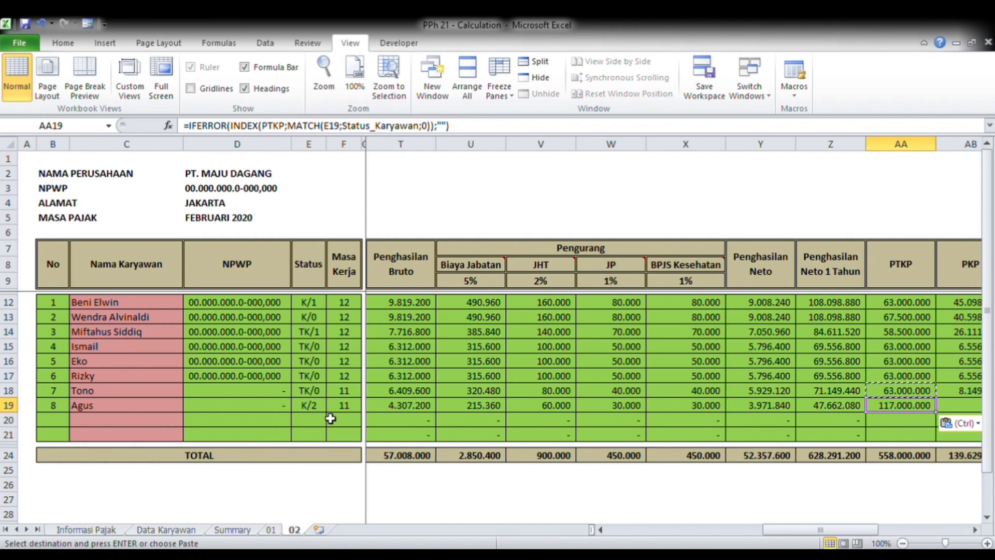
# Check the cell range of the PTKP name in the Tarif PTKP column of the Informasi Pajak sheet.
pyautogui.click(98, 530)
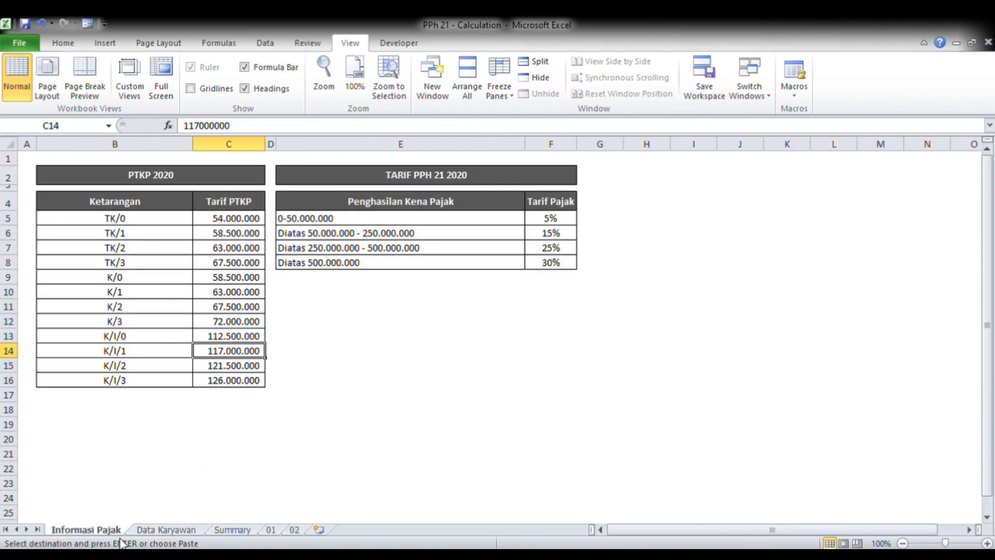
pyautogui.click(141, 530)
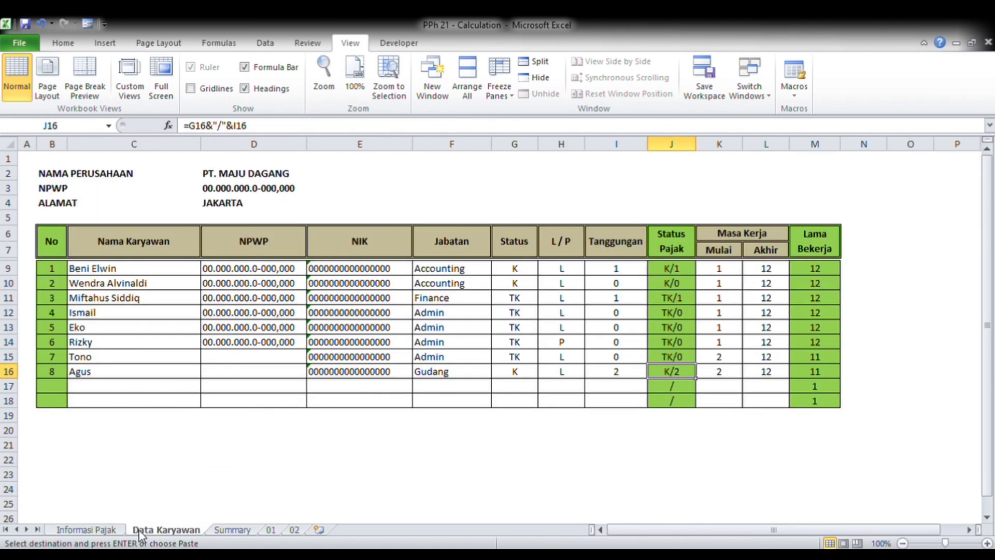
pyautogui.click(99, 530)
pyautogui.click(120, 207)
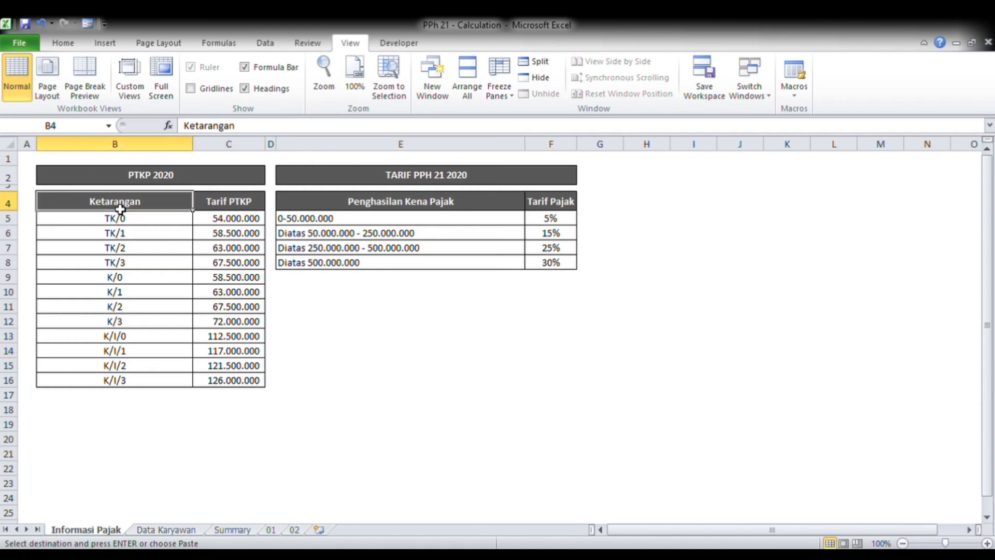
pyautogui.press('Right')
pyautogui.hotkey('ctrl', 'shift', 'Down')
pyautogui.hotkey('ctrl', 'shift', 'Down')
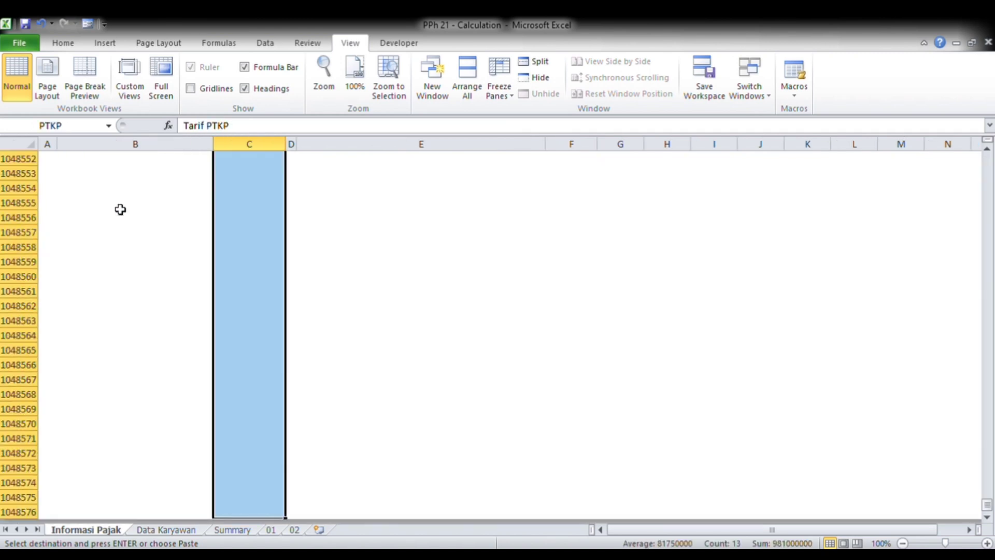
# Go through the Tarif PTKP list on the Informasi Pajak sheet down to the K/I/1 entry in B14.
pyautogui.press('Up')
pyautogui.press('Down')
pyautogui.press('Down')
pyautogui.press('Down')
pyautogui.press('Down')
pyautogui.press('Down')
pyautogui.press('Down')
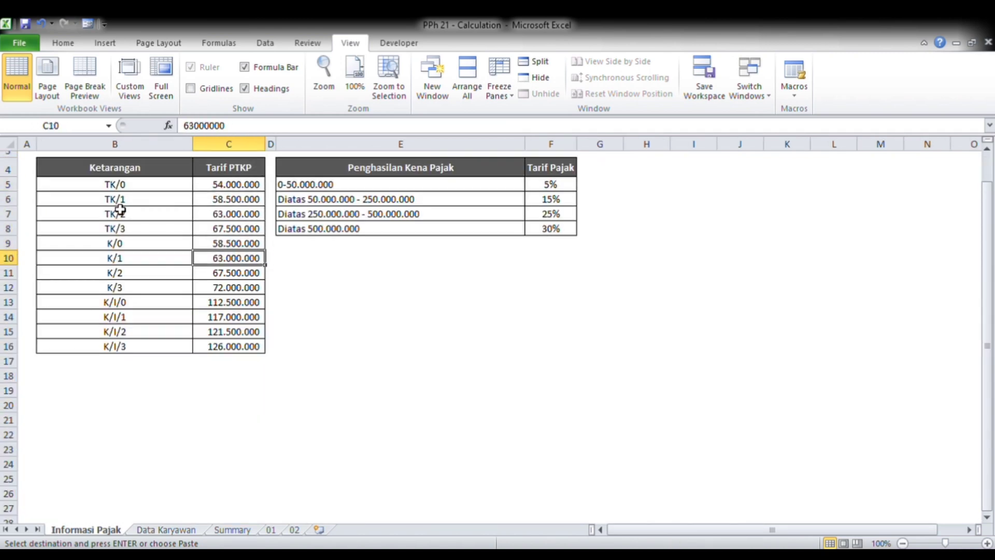
pyautogui.press('Down')
pyautogui.press('Down')
pyautogui.press('Down')
pyautogui.press('Down')
pyautogui.press('Left')
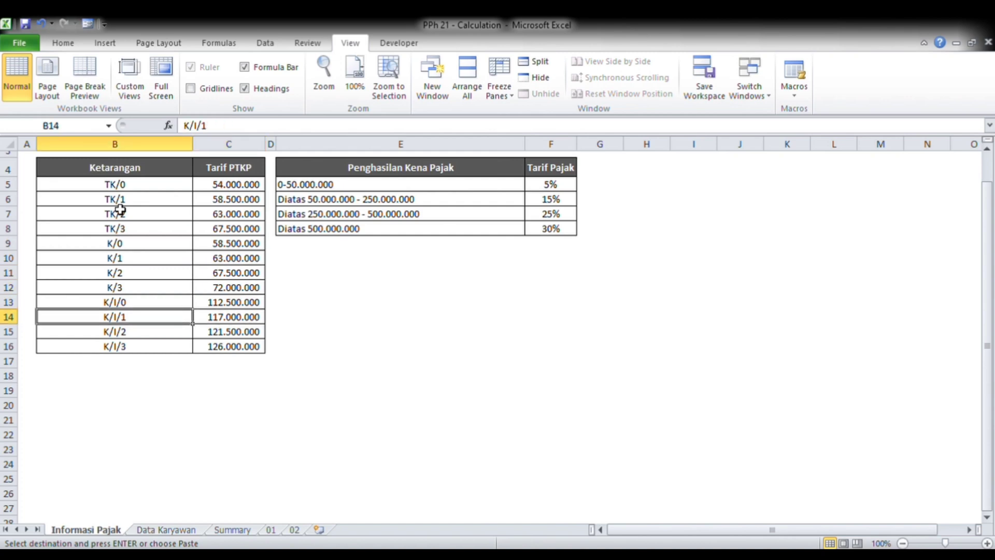
pyautogui.scroll(1, 120, 209)
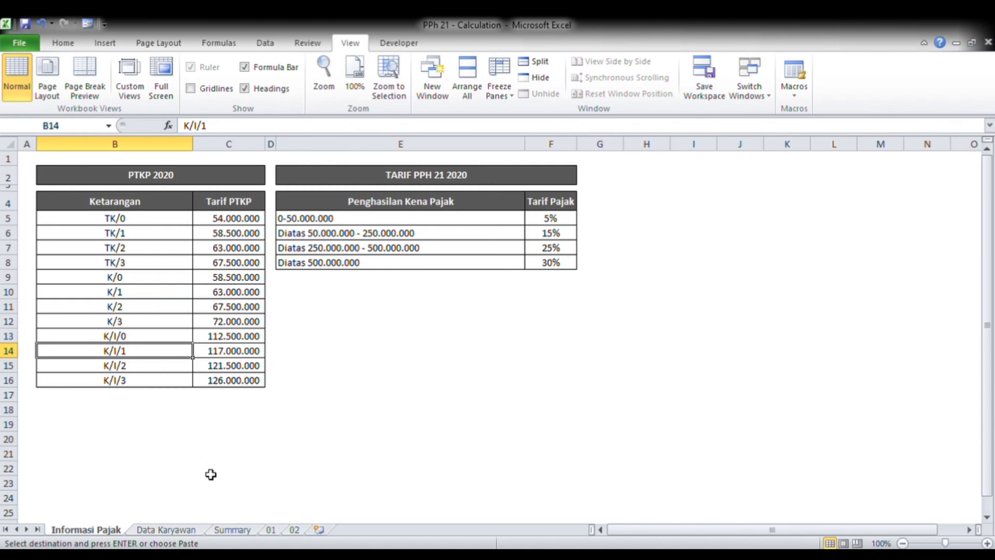
# Check the eighth employee's data on the Data Karyawan sheet and the Status and Masa Kerja formulas in row 19 of sheet 02.
pyautogui.click(191, 534)
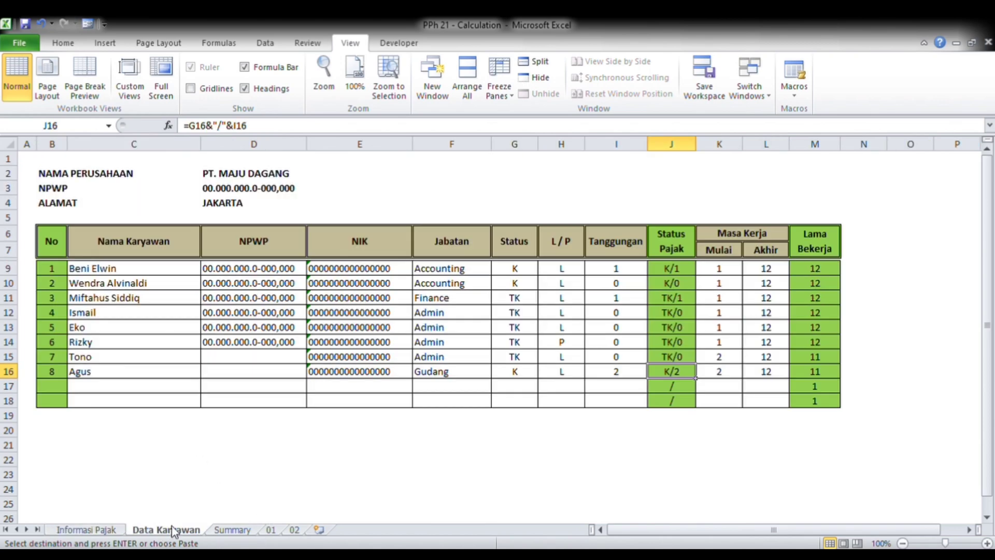
pyautogui.click(293, 531)
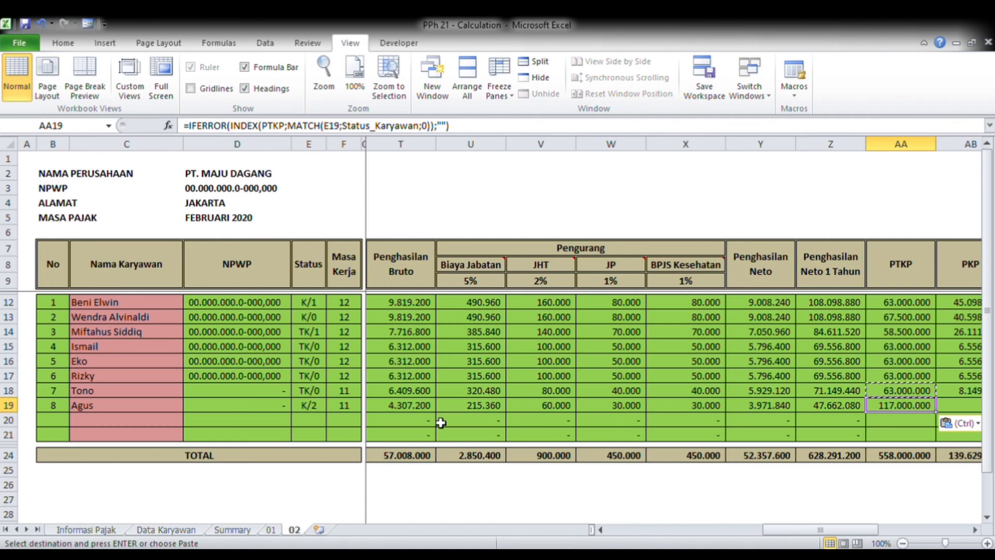
pyautogui.click(316, 409)
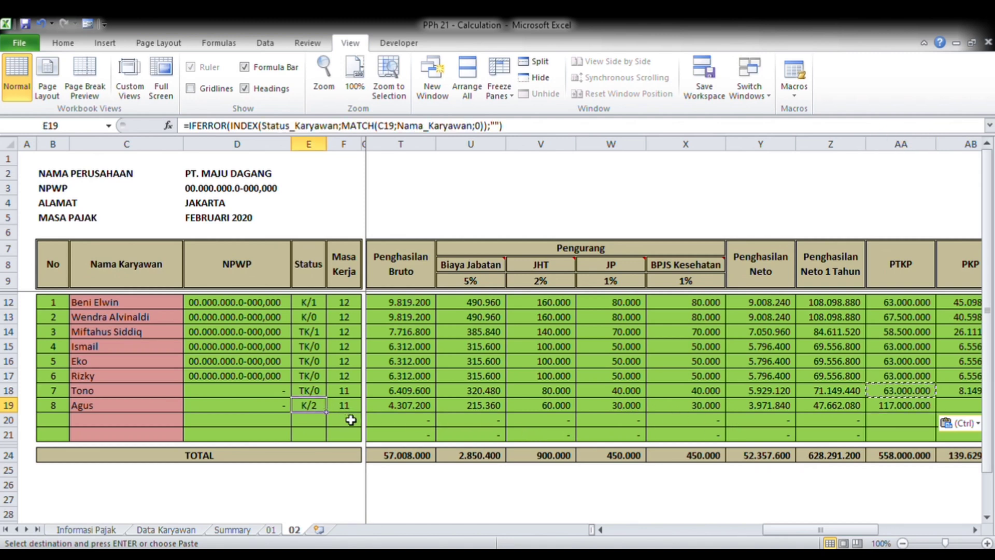
pyautogui.click(117, 407)
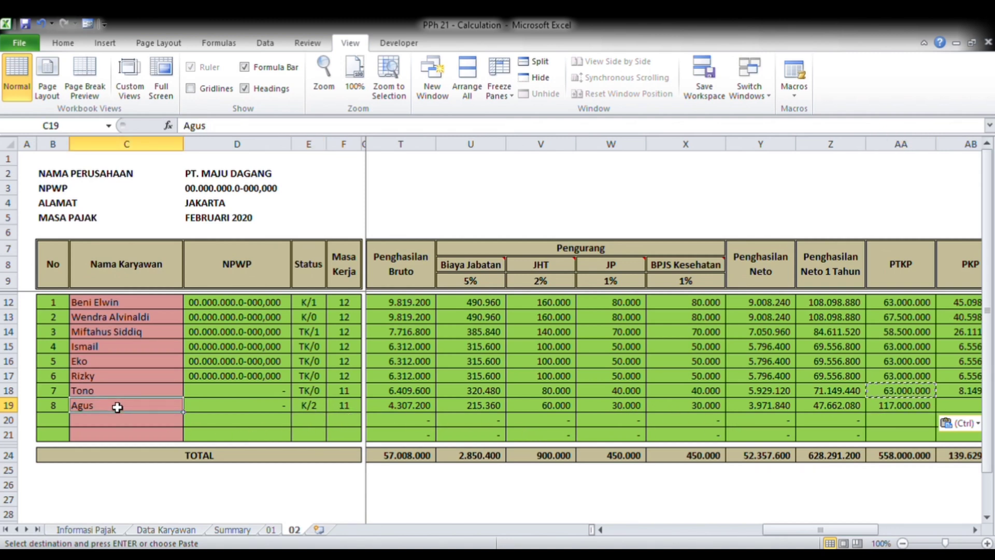
pyautogui.press('Right')
pyautogui.press('Right')
pyautogui.press('Right')
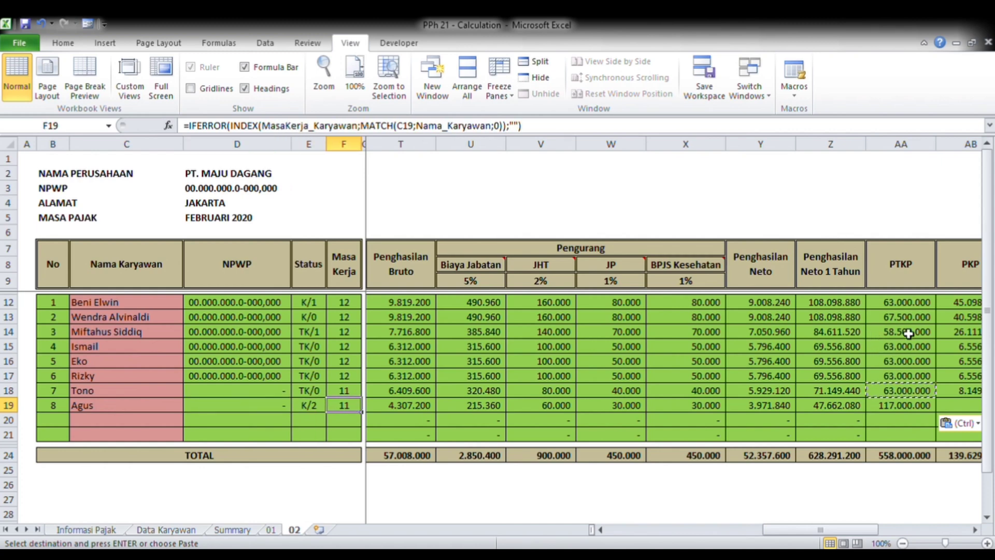
# Compare the PTKP formula in AA12 and paste the copied AA18 formula into AA19 again.
pyautogui.click(909, 307)
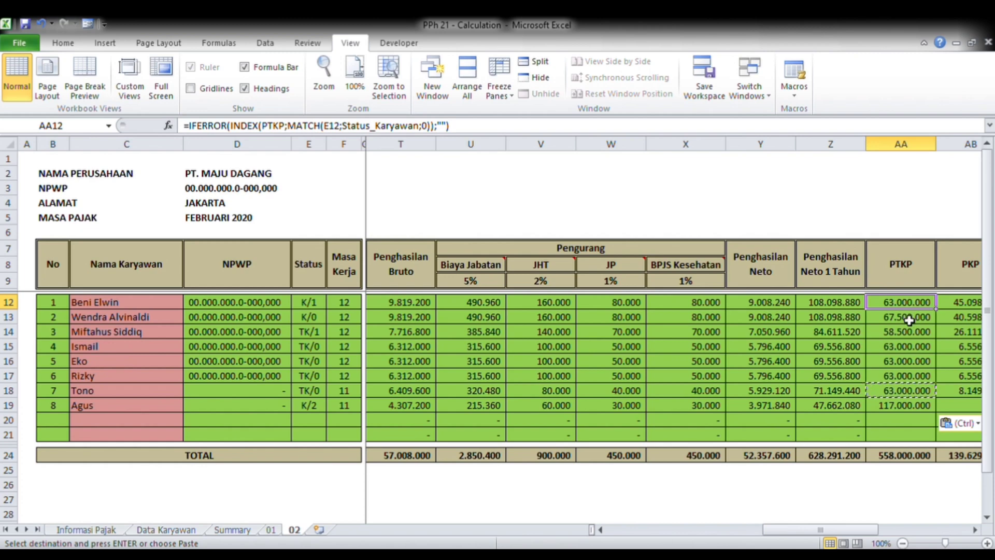
pyautogui.scroll(-1, 883, 372)
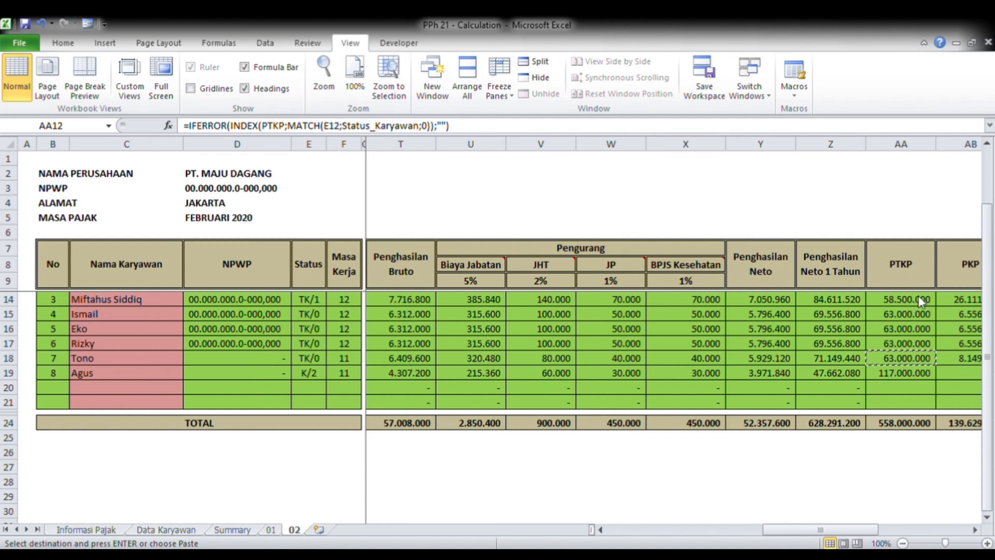
pyautogui.click(905, 373)
pyautogui.hotkey('ctrl', 'v')
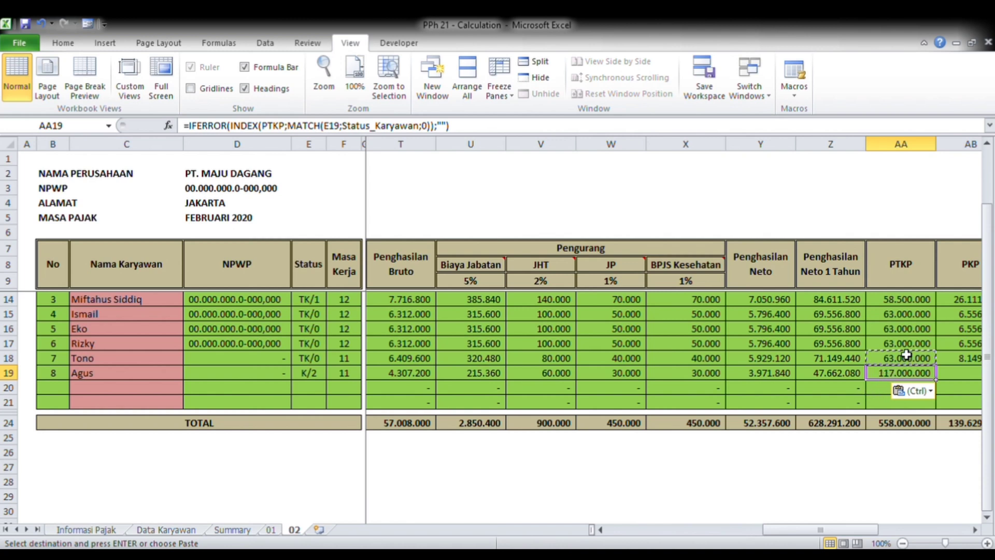
pyautogui.press('Up')
pyautogui.press('Up')
# Overwrite the eighth employee's Status in E19 of sheet 02 with K/1.
pyautogui.click(310, 372)
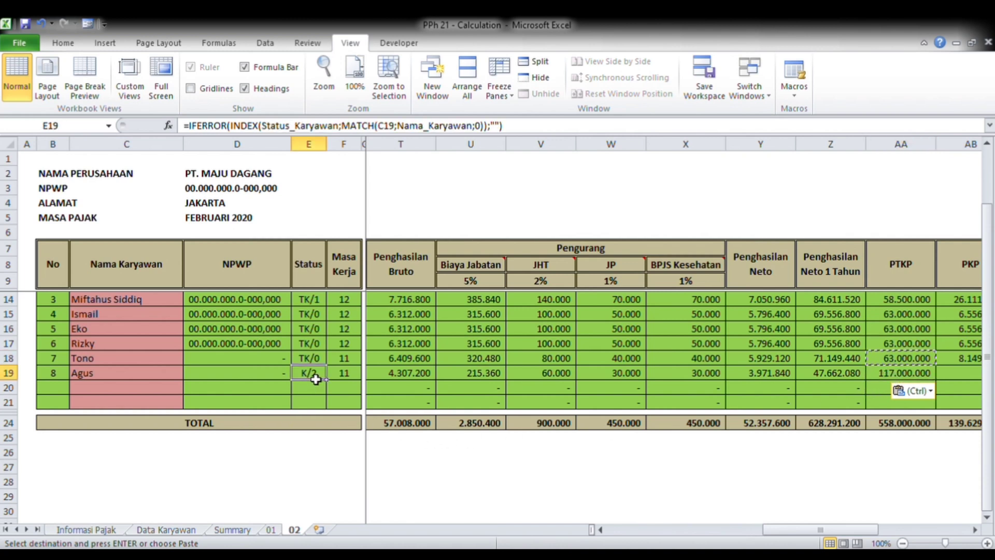
pyautogui.write('K')
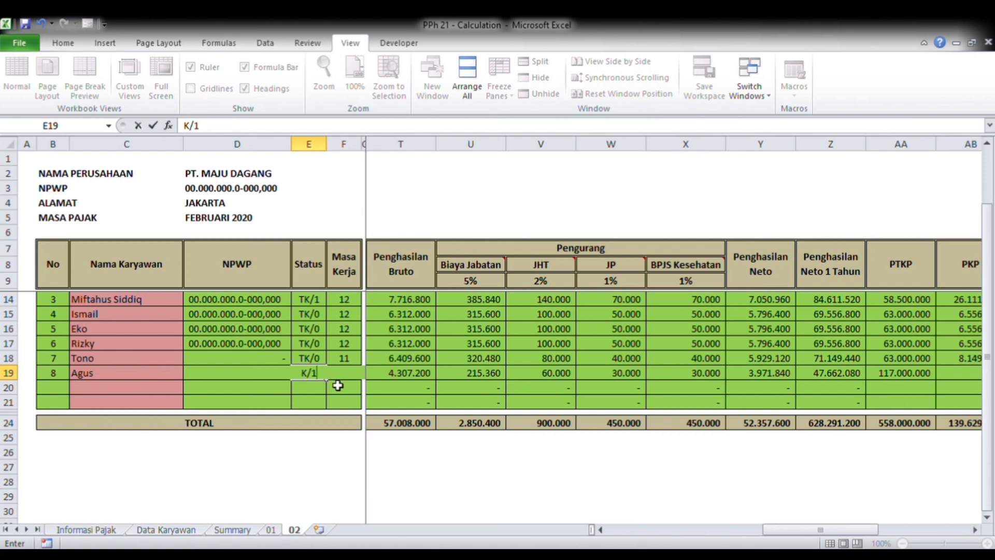
pyautogui.press('Return')
pyautogui.press('Up')
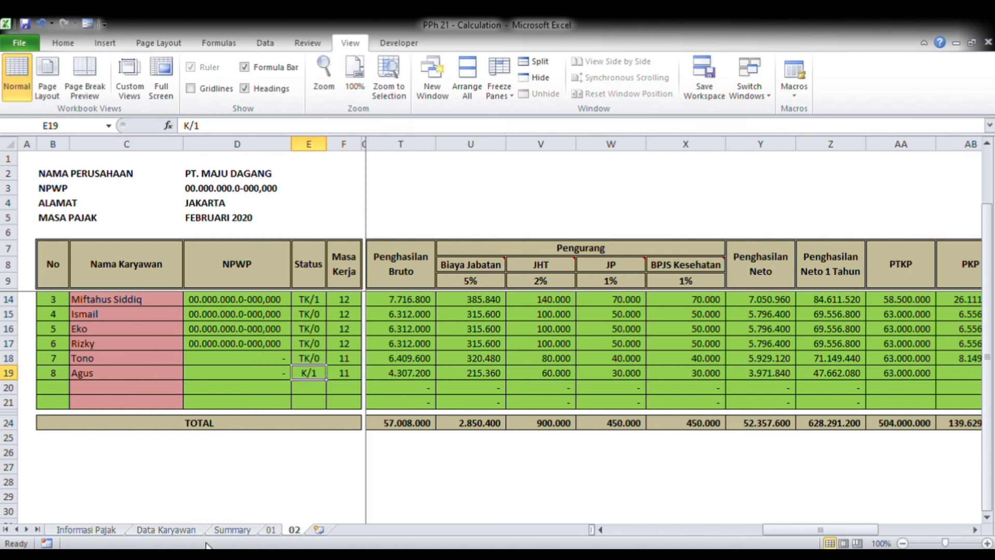
# Check the K/1 entry on the Informasi Pajak sheet and set the eighth employee's Tanggungan to 1 on the Data Karyawan sheet.
pyautogui.click(86, 531)
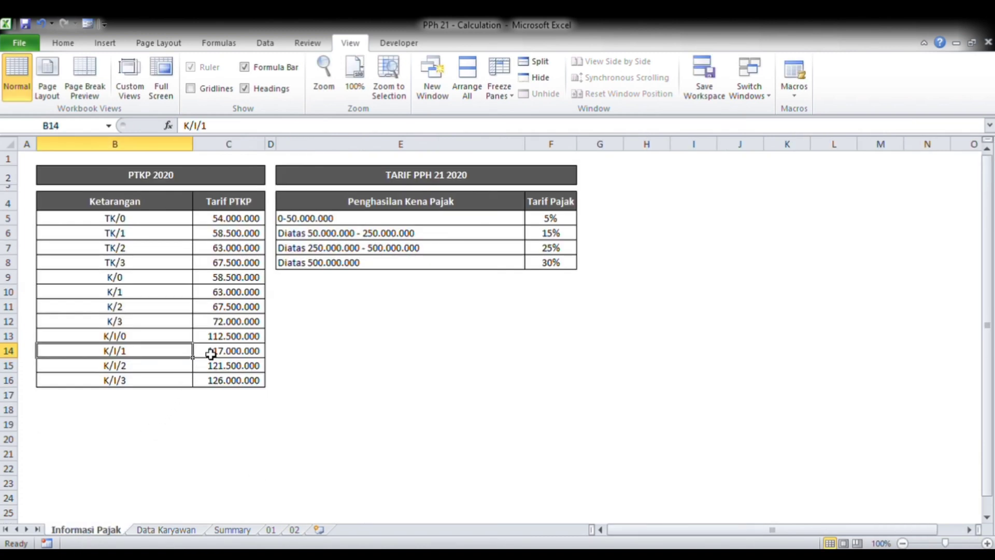
pyautogui.click(143, 293)
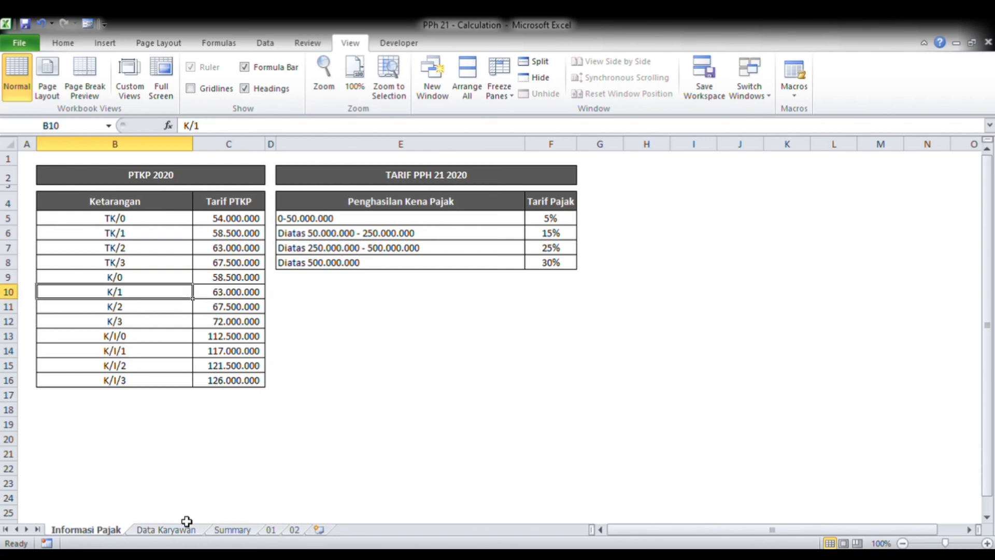
pyautogui.click(170, 534)
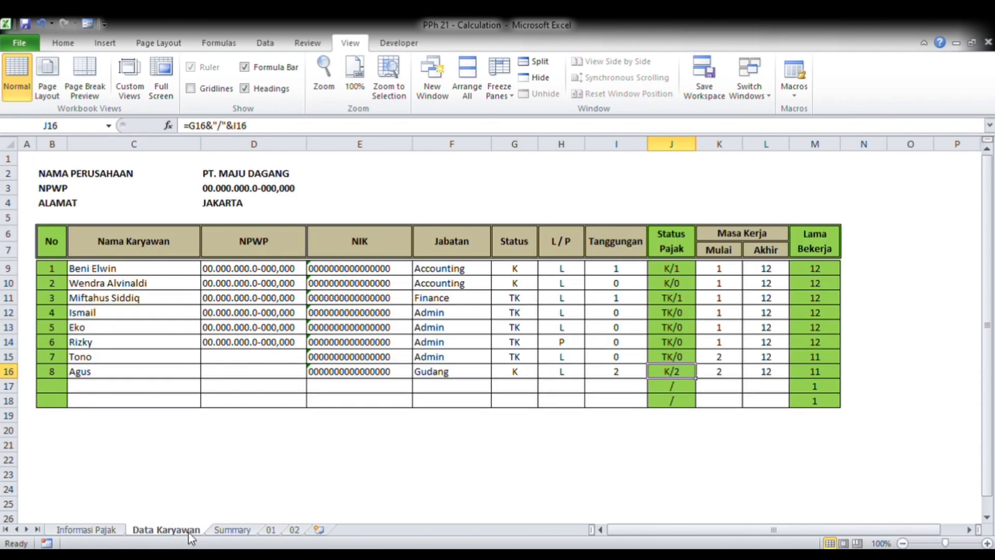
pyautogui.click(610, 373)
pyautogui.write('1')
pyautogui.press('Tab')
# Copy the Status formula from E18 into E19 on sheet 02.
pyautogui.click(294, 529)
pyautogui.click(315, 362)
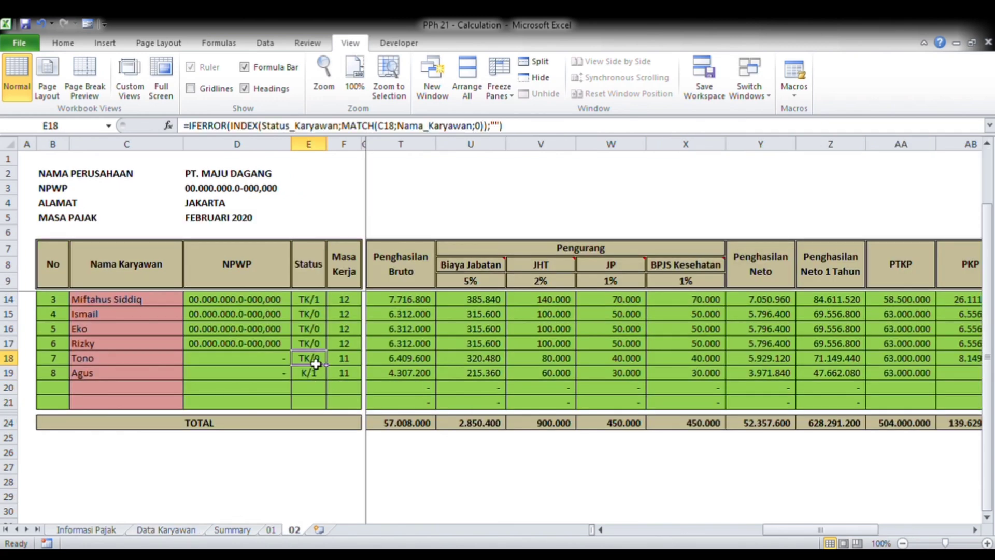
pyautogui.hotkey('ctrl', 'c')
pyautogui.press('Down')
pyautogui.hotkey('ctrl', 'v')
pyautogui.press('Right')
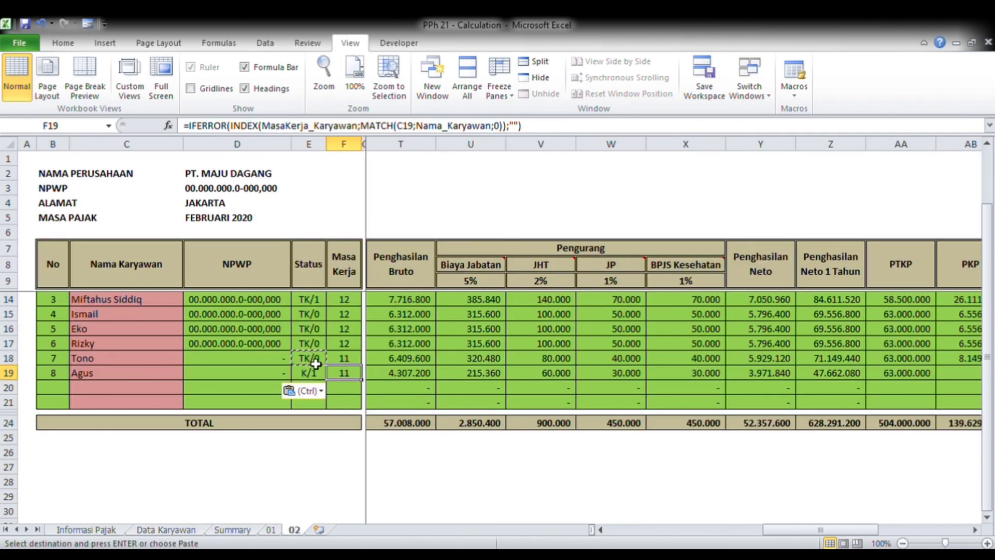
pyautogui.press('Left')
# Examine the eighth employee's row 19 from the income columns to PKP, including the PTKP and Penghasilan Neto 1 Tahun formulas.
pyautogui.press('Right')
pyautogui.press('Right')
pyautogui.press('Right')
pyautogui.press('Right')
pyautogui.press('Right')
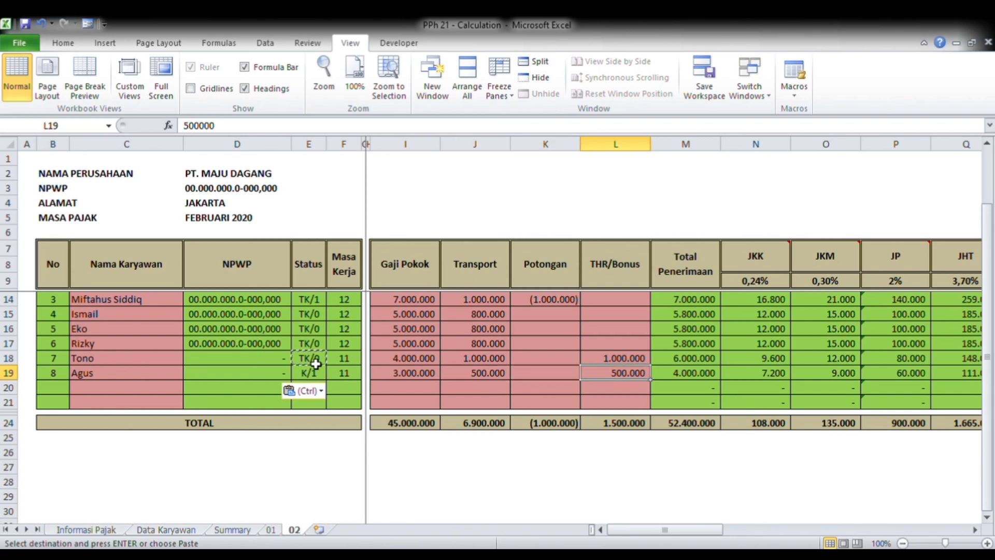
pyautogui.press('Right')
pyautogui.press('Right')
pyautogui.press('Right')
pyautogui.press('Right')
pyautogui.press('Right')
pyautogui.press('Right')
pyautogui.press('Right')
pyautogui.press('Right')
pyautogui.press('Right')
pyautogui.press('Right')
pyautogui.press('Right')
pyautogui.press('Right')
pyautogui.press('Right')
pyautogui.press('Right')
pyautogui.press('Right')
pyautogui.press('Right')
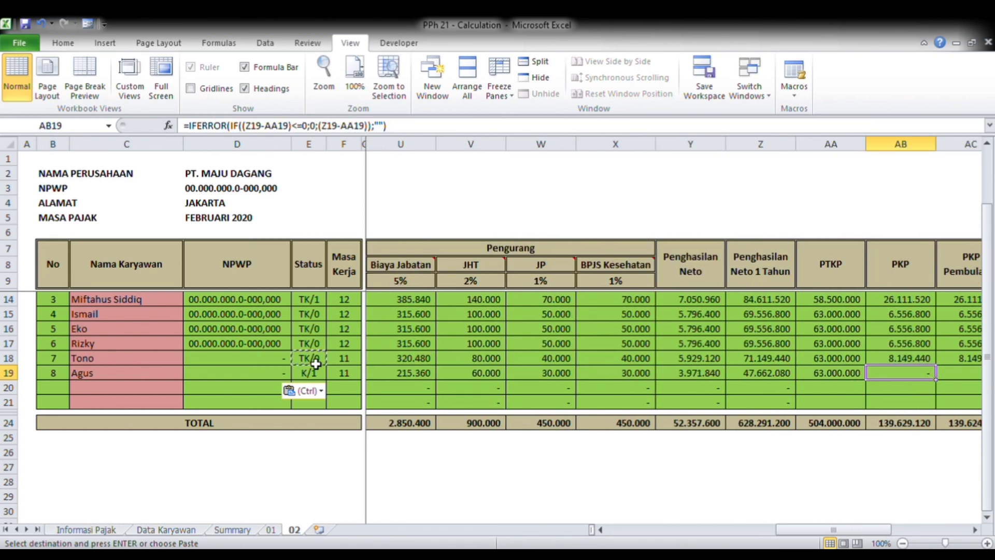
pyautogui.press('Left')
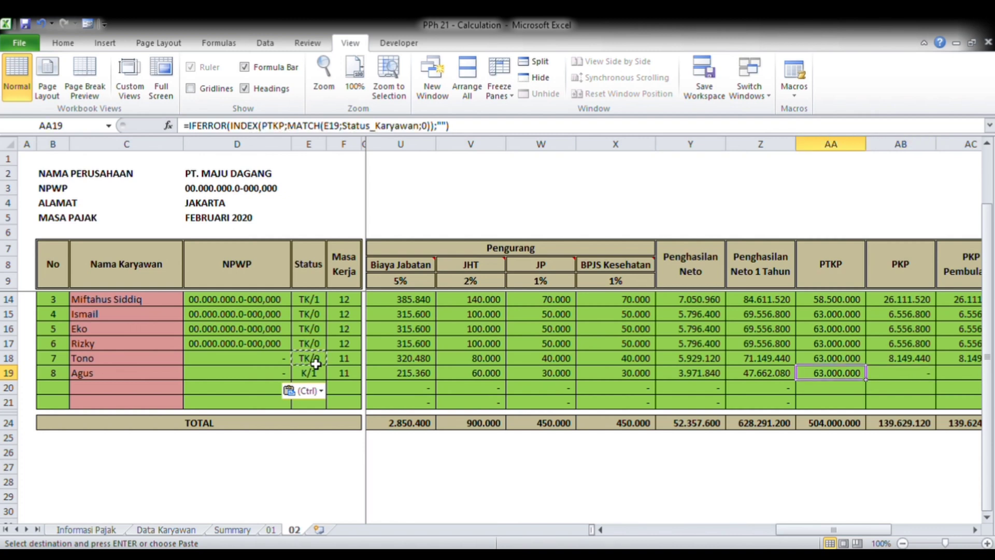
pyautogui.press('Up')
pyautogui.press('Down')
pyautogui.press('Left')
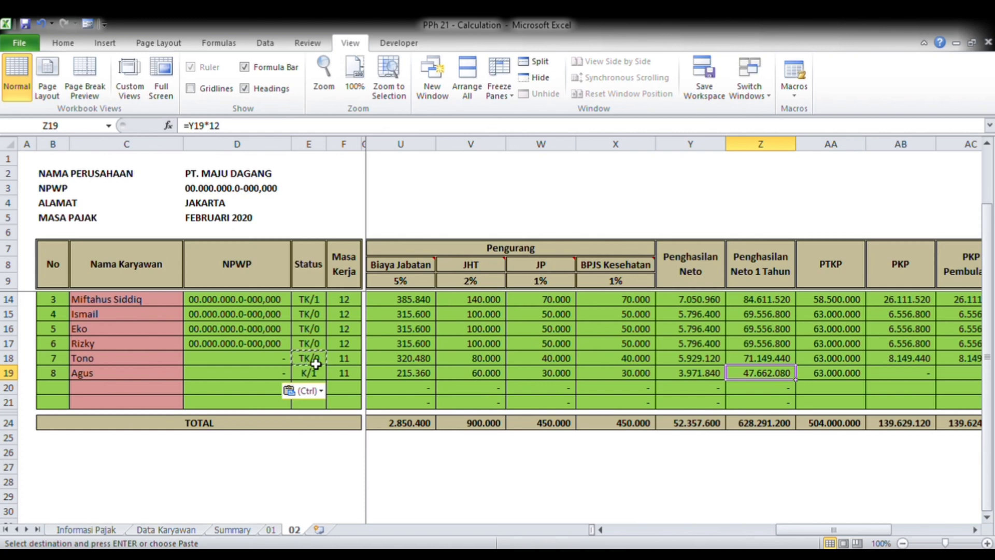
# Review the eighth employee's tax columns in row 19 from PTKP through PPh Perbulan and Tabel Bantu Gross Up.
pyautogui.press('Right')
pyautogui.press('Right')
pyautogui.press('Right')
pyautogui.press('Right')
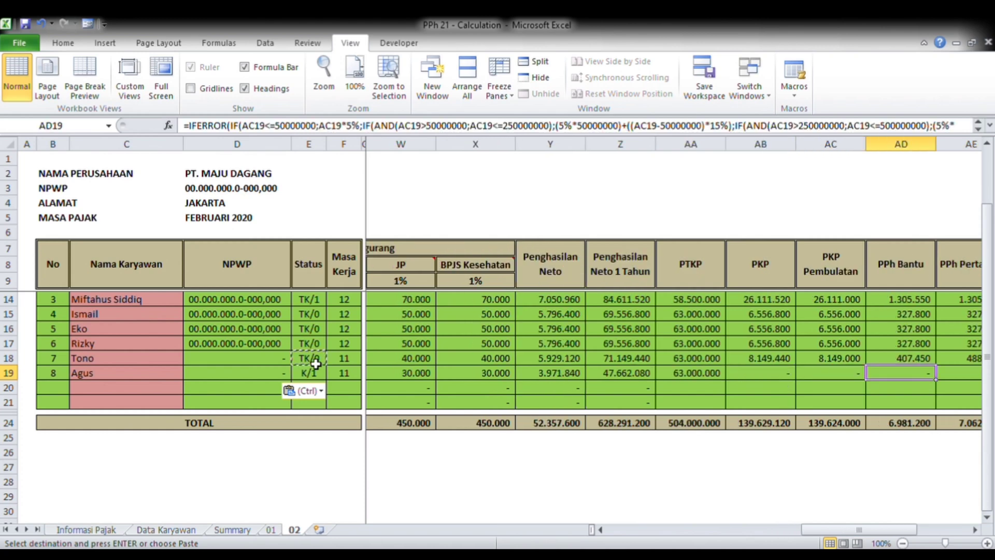
pyautogui.press('Right')
pyautogui.press('Right')
pyautogui.press('Right')
pyautogui.press('Right')
pyautogui.press('Right')
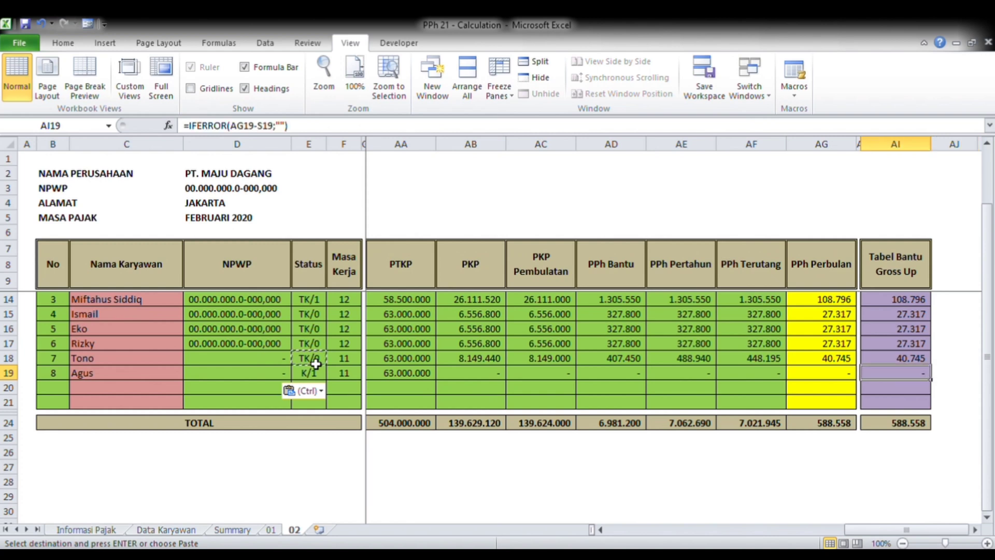
pyautogui.press('Left')
pyautogui.press('Left')
pyautogui.scroll(1, 315, 364)
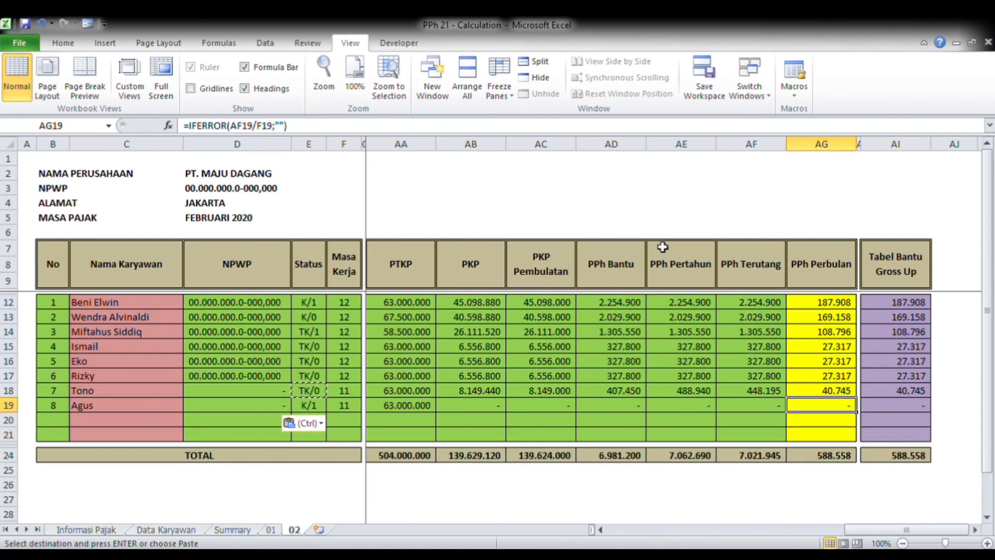
# Copy PPh Perbulan AG12:AG21 on sheet 02 and paste it repeatedly as values only into Tunjangan Pajak S12:S21.
pyautogui.click(286, 336)
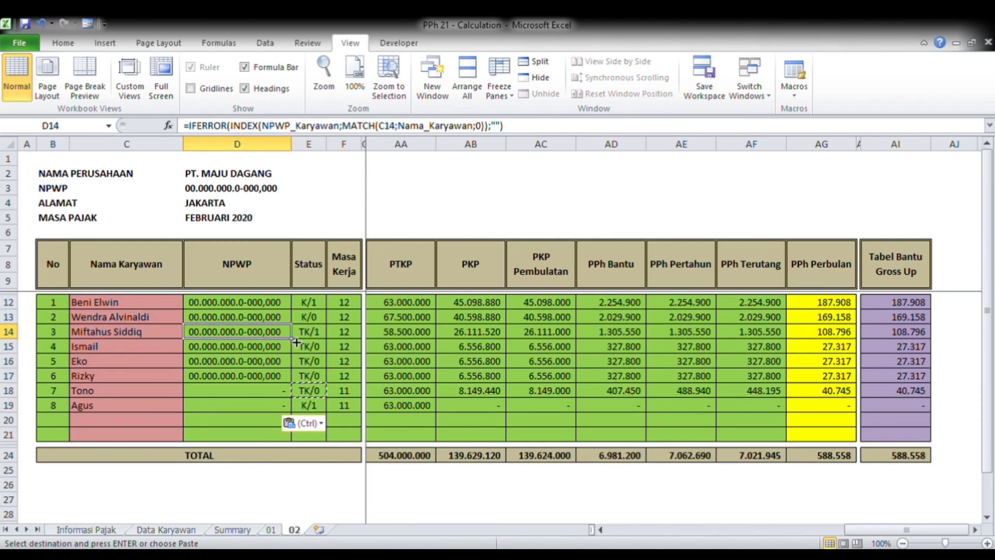
pyautogui.click(351, 396)
pyautogui.moveTo(820, 304); pyautogui.dragTo(831, 441)
pyautogui.press('Left')
pyautogui.press('Left')
pyautogui.press('Left')
pyautogui.press('Left')
pyautogui.press('Left')
pyautogui.press('Left')
pyautogui.press('Left')
pyautogui.press('Left')
pyautogui.press('Left')
pyautogui.press('Left')
pyautogui.press('Left')
pyautogui.press('Left')
pyautogui.press('Left')
pyautogui.press('Left')
pyautogui.press('Left')
pyautogui.press('Left')
pyautogui.press('Left')
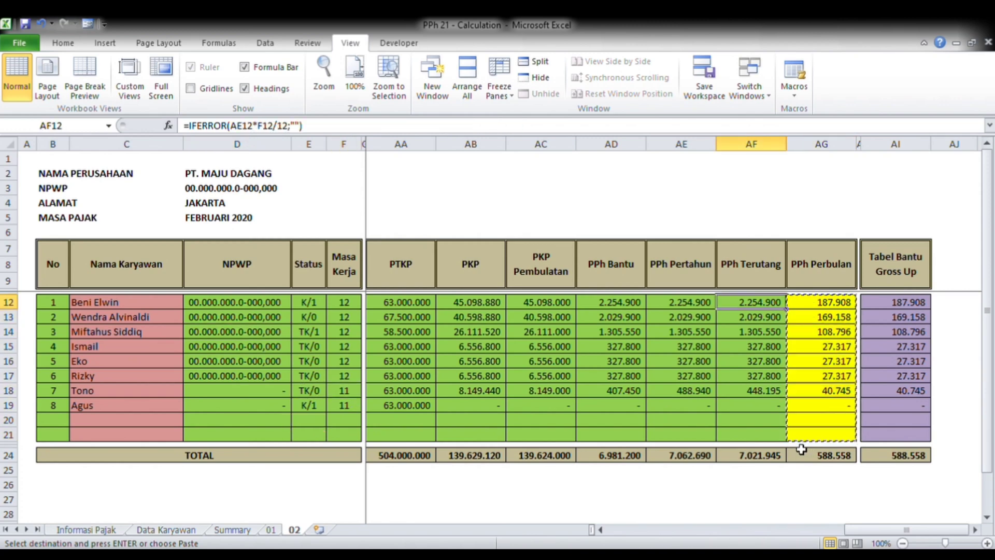
pyautogui.press('Right')
pyautogui.press('Right')
pyautogui.press('Right')
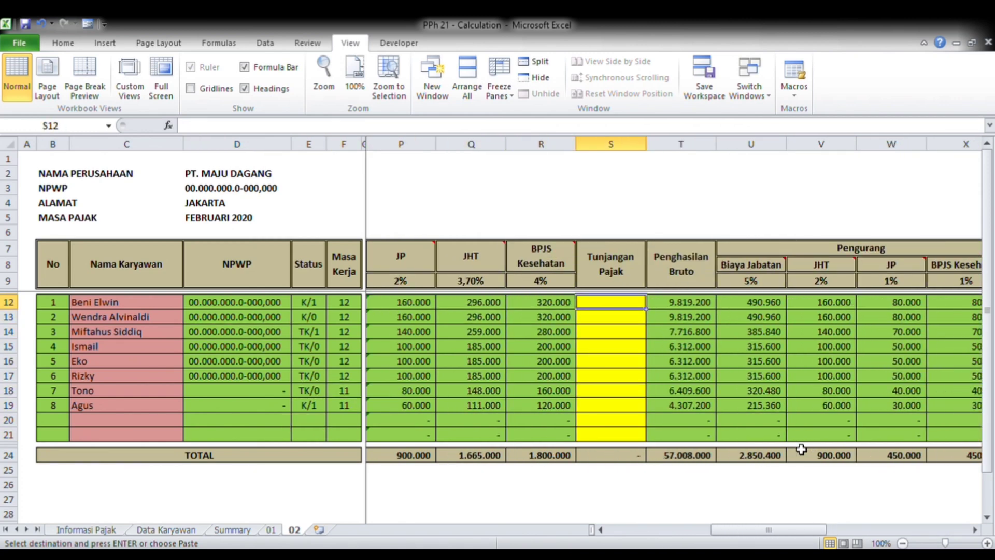
pyautogui.hotkey('ctrl', 'v')
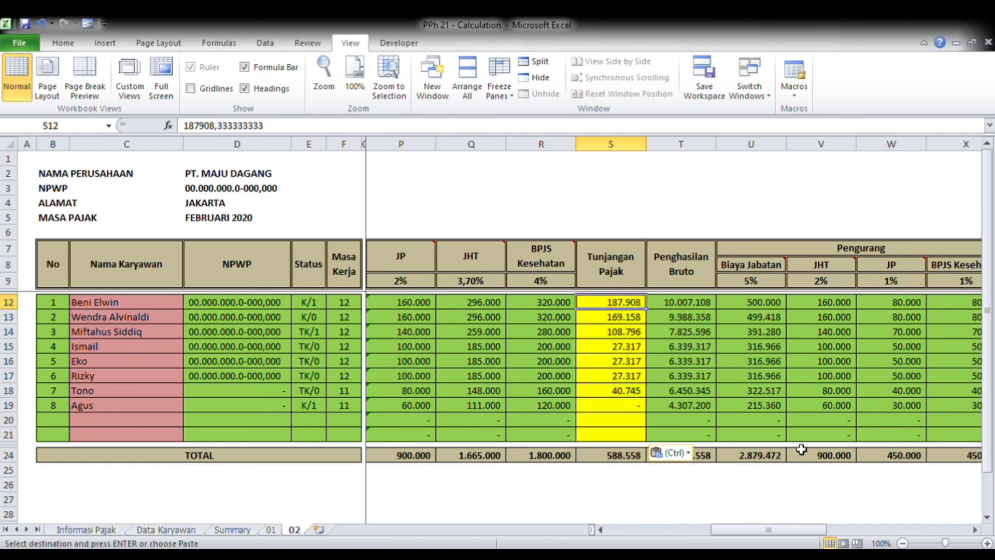
pyautogui.hotkey('ctrl', 'v')
pyautogui.hotkey('ctrl', 'v')
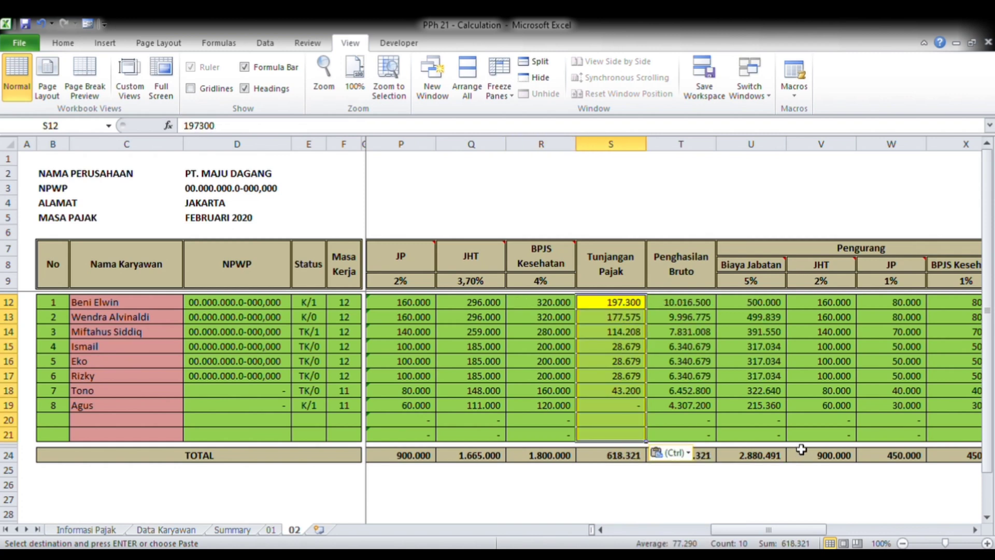
pyautogui.hotkey('ctrl', 'v')
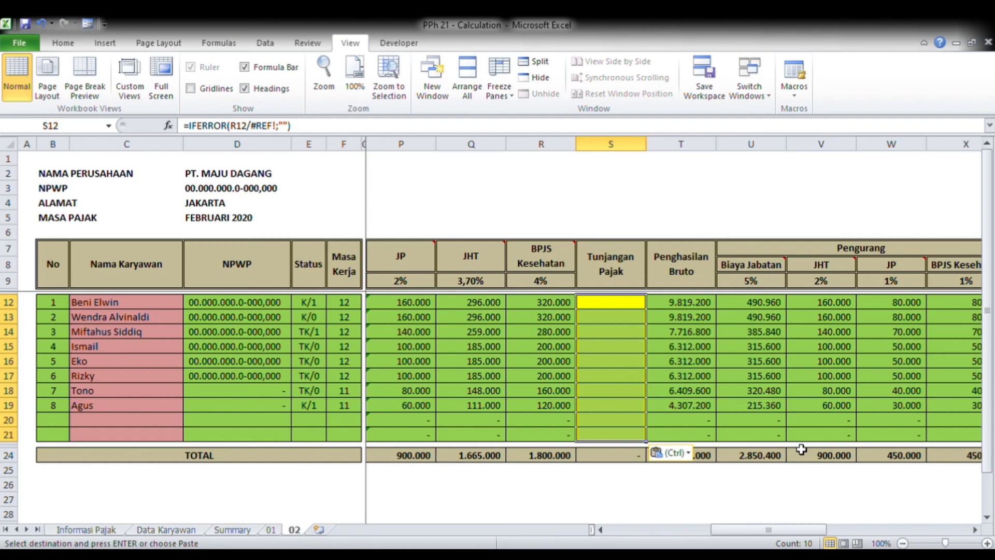
pyautogui.hotkey('ctrl', 'z')
pyautogui.hotkey('ctrl', 'z')
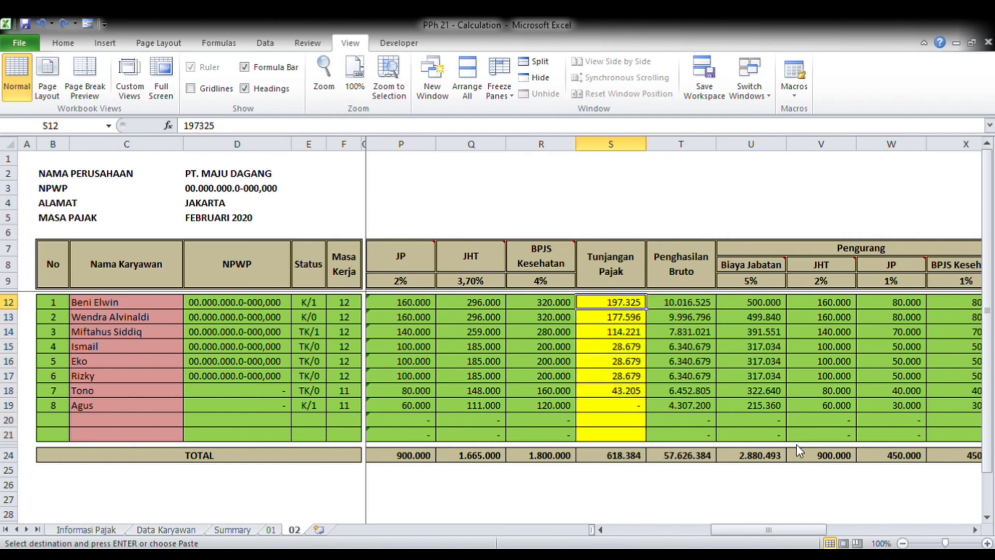
# Paste the PPh Perbulan values into Tunjangan Pajak from S12 again and check the Tabel Bantu Gross Up column.
pyautogui.hotkey('ctrl', 'v')
pyautogui.press('Right')
pyautogui.press('Right')
pyautogui.press('Right')
pyautogui.press('Right')
pyautogui.press('Right')
pyautogui.press('Right')
pyautogui.press('Right')
pyautogui.press('Right')
pyautogui.press('Right')
pyautogui.press('Right')
pyautogui.press('Right')
pyautogui.press('Right')
pyautogui.press('Right')
pyautogui.press('Right')
pyautogui.press('Right')
pyautogui.press('Right')
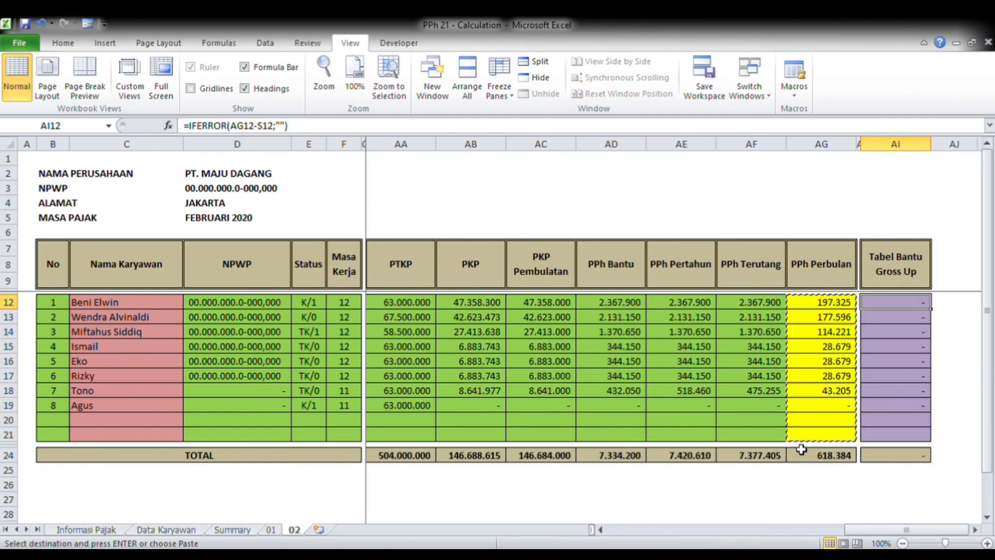
# Examine the seventh employee's Gaji Pokok, Transport and THR/Bonus entries in row 18.
pyautogui.press('Left')
pyautogui.press('Left')
pyautogui.press('Left')
pyautogui.press('Left')
pyautogui.press('Left')
pyautogui.press('Left')
pyautogui.press('Left')
pyautogui.press('Left')
pyautogui.press('Left')
pyautogui.press('Left')
pyautogui.press('Left')
pyautogui.press('Left')
pyautogui.press('Left')
pyautogui.press('Left')
pyautogui.press('Left')
pyautogui.press('Left')
pyautogui.press('Left')
pyautogui.press('Left')
pyautogui.press('Left')
pyautogui.press('Left')
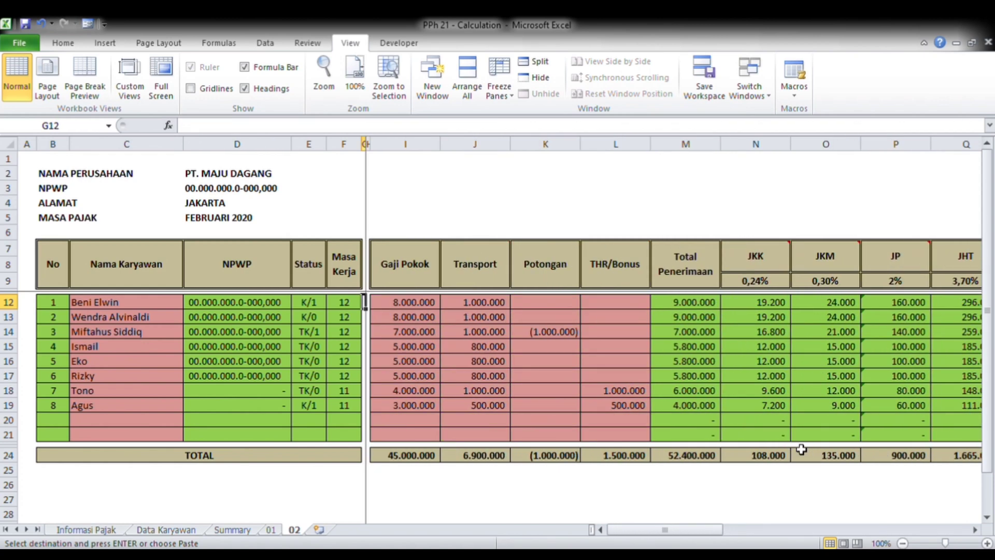
pyautogui.click(129, 394)
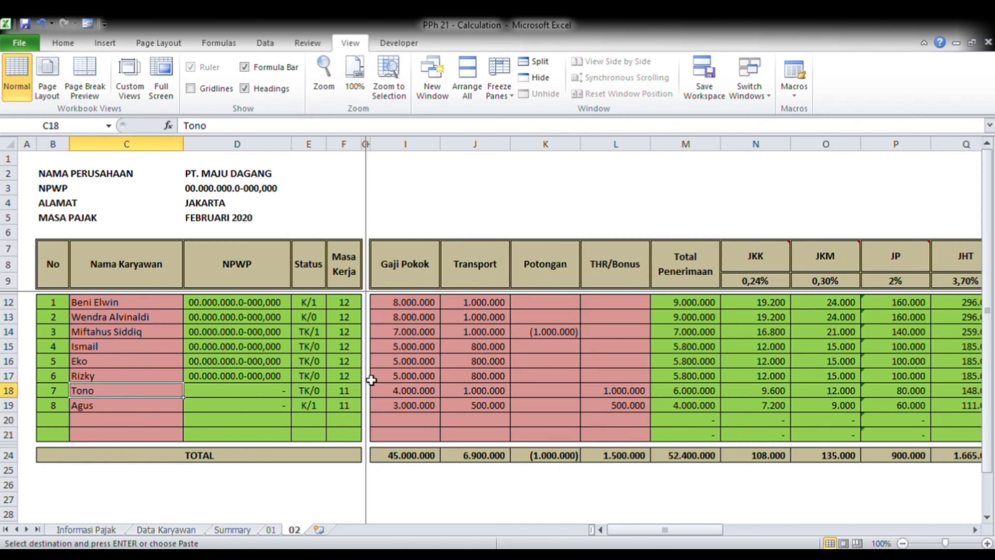
pyautogui.click(413, 392)
pyautogui.click(481, 391)
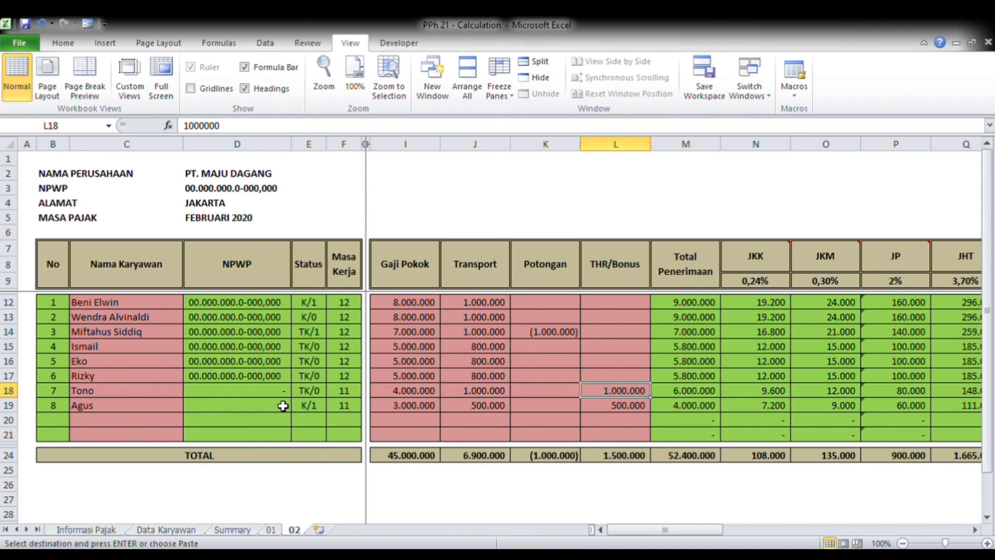
# Compare the two new employees' NPWP cells with the Data Karyawan sheet and check their Status formulas on sheet 02.
pyautogui.click(262, 394)
pyautogui.click(217, 410)
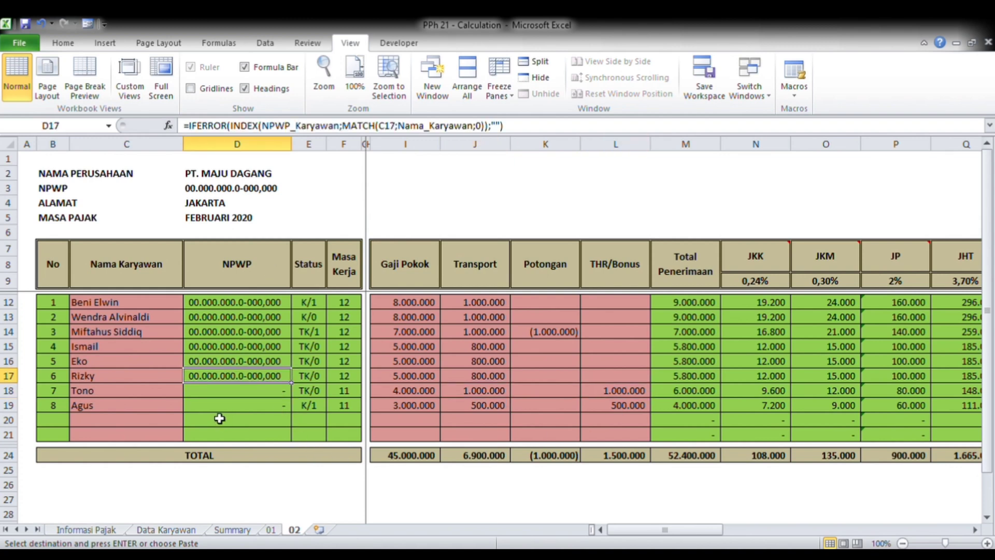
pyautogui.click(159, 528)
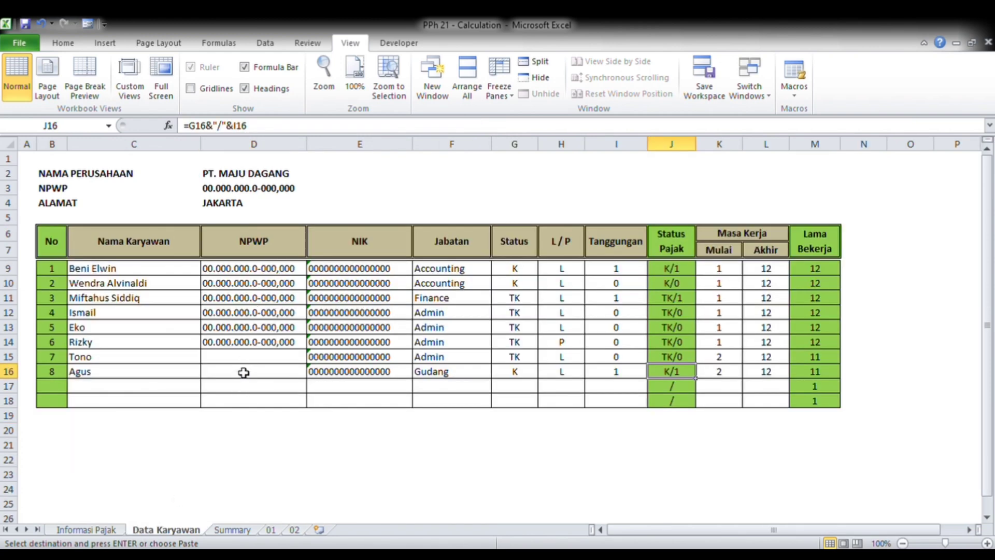
pyautogui.click(298, 529)
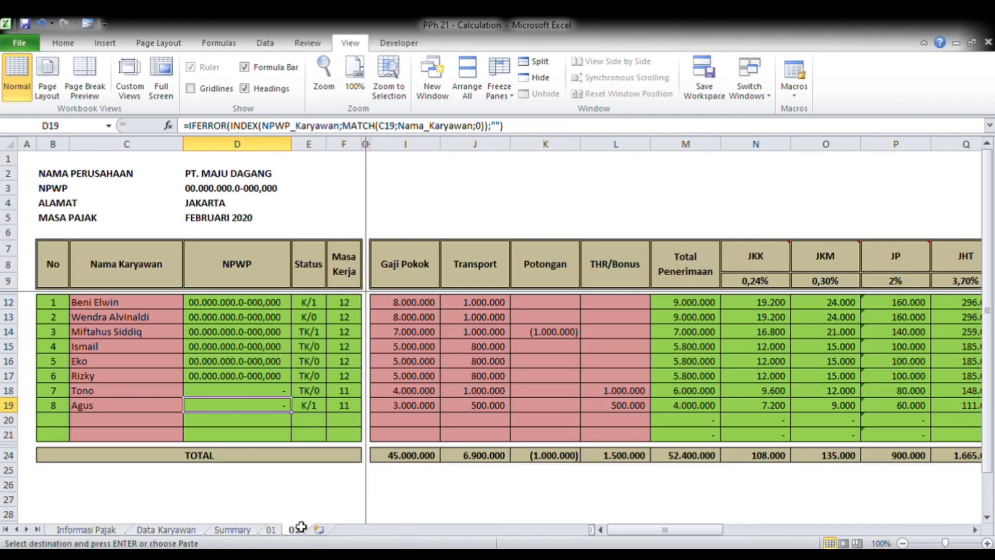
pyautogui.click(262, 392)
pyautogui.click(321, 392)
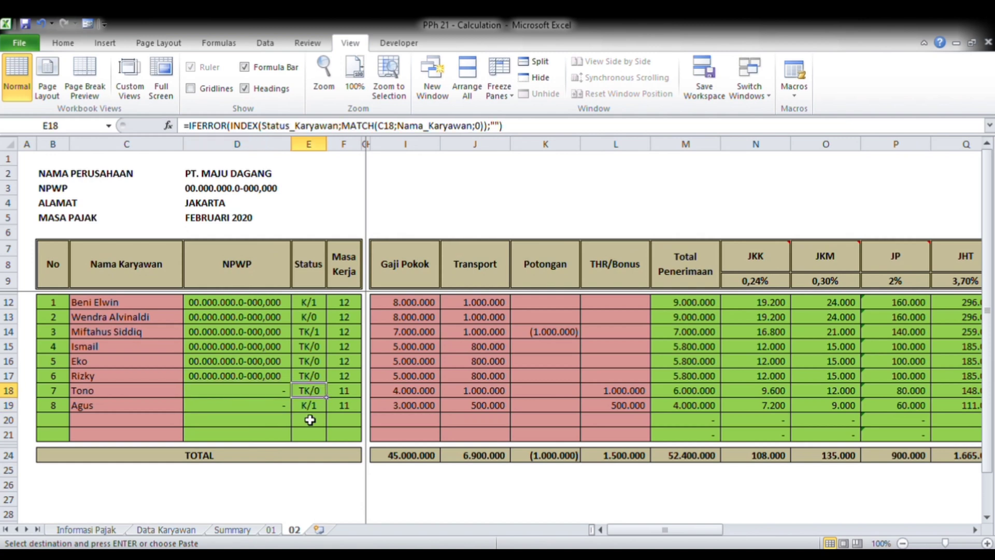
pyautogui.click(309, 406)
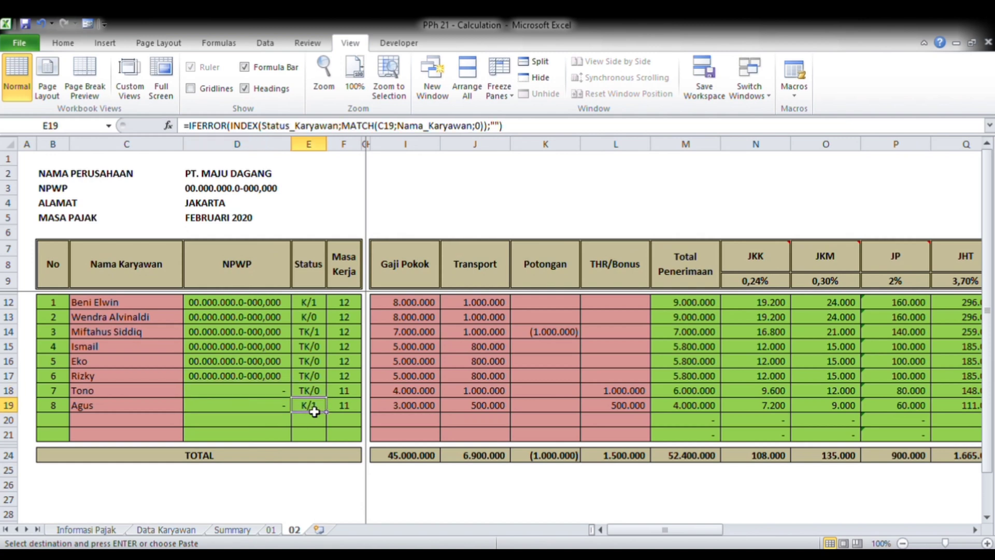
# Check the K/0 and K/1 entries on Informasi Pajak, Status Pajak on Data Karyawan, and the Masa Kerja formulas on sheet 02.
pyautogui.click(107, 530)
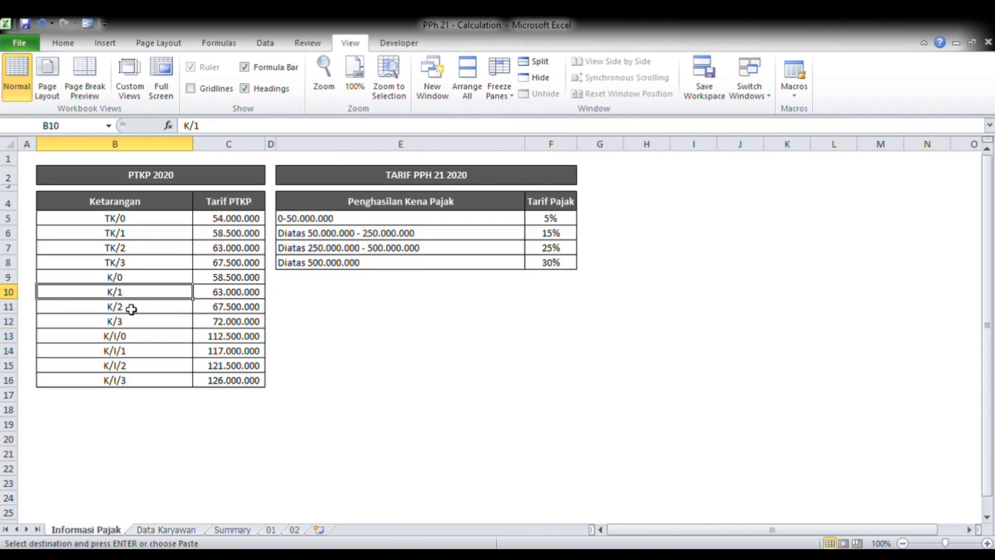
pyautogui.click(132, 281)
pyautogui.click(131, 296)
pyautogui.click(166, 529)
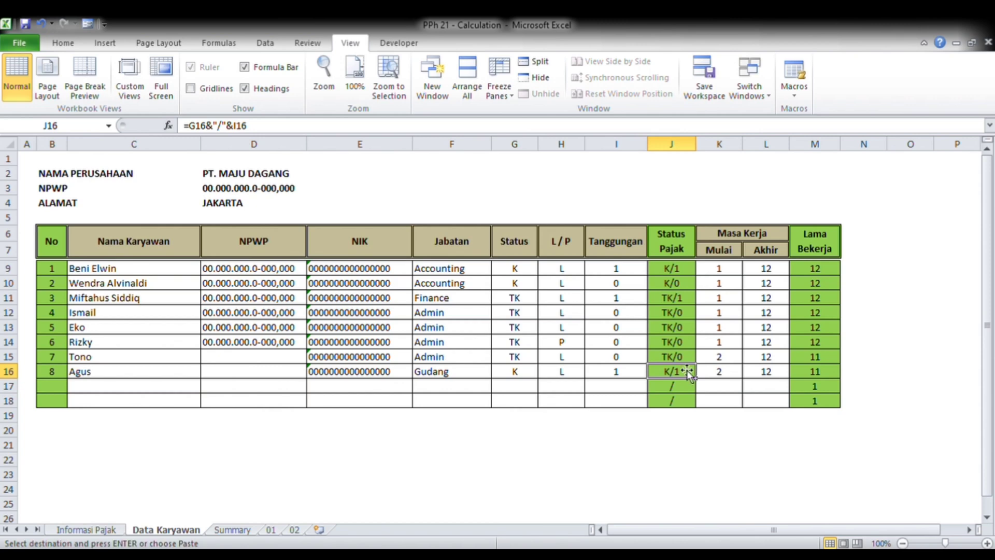
pyautogui.click(295, 529)
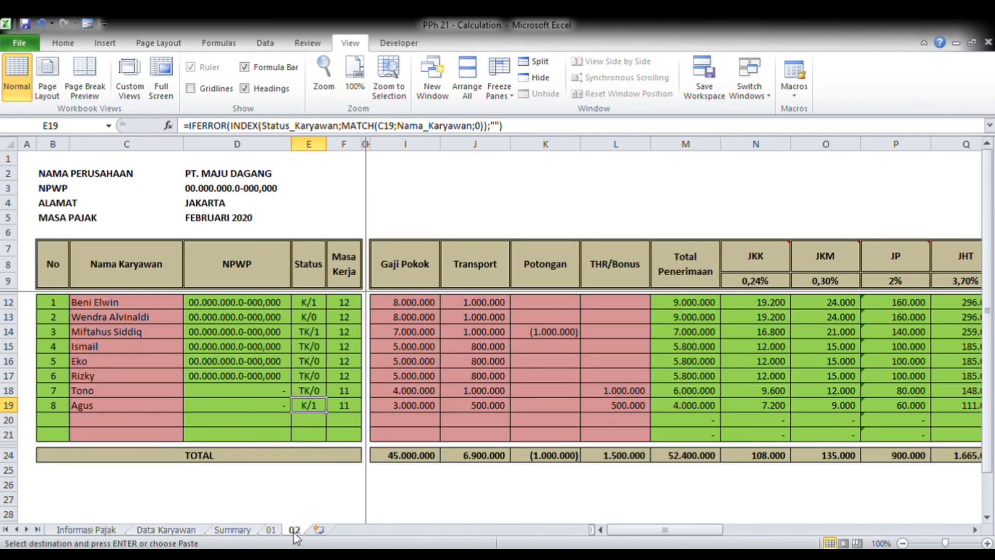
pyautogui.click(349, 393)
pyautogui.click(344, 407)
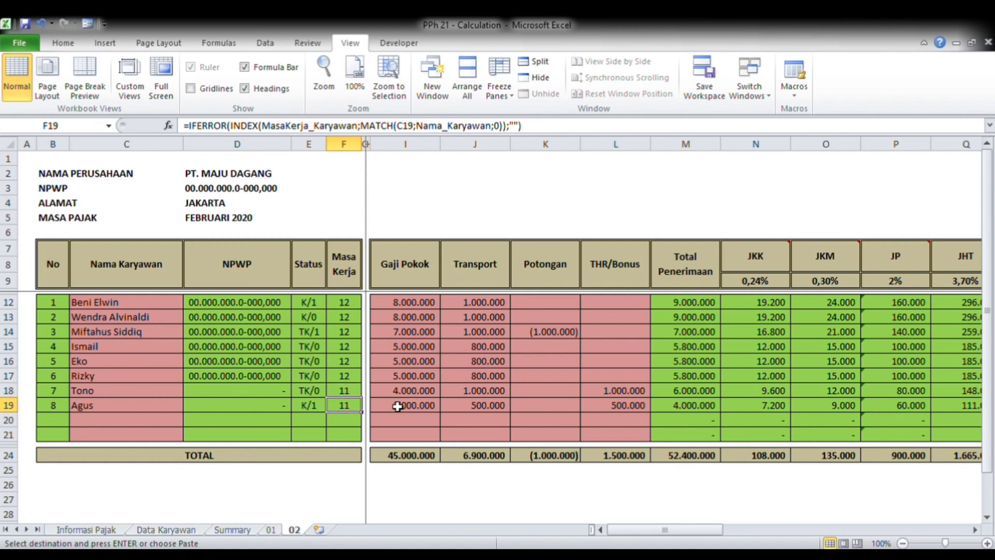
pyautogui.click(356, 377)
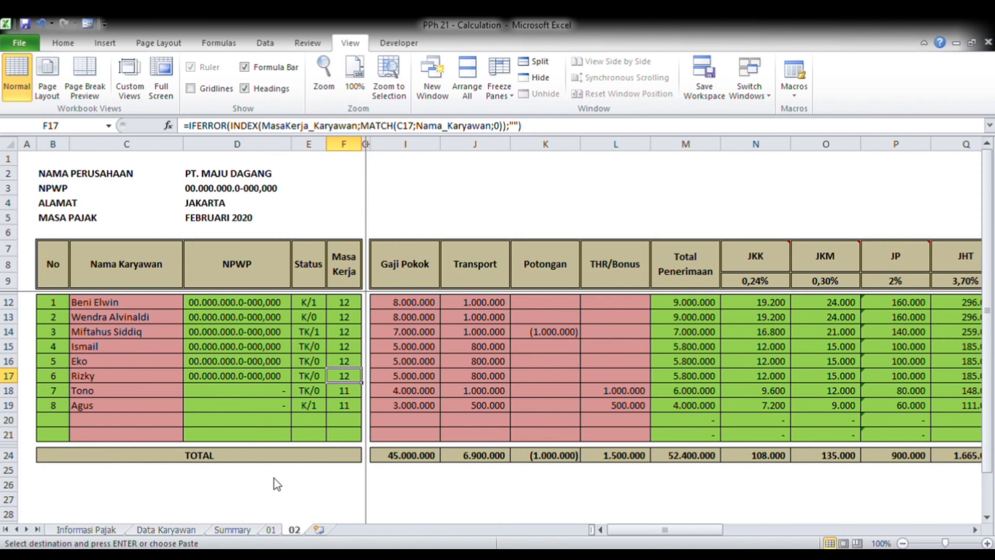
# Duplicate sheet 02 after itself and rename the copy as 03.
pyautogui.moveTo(294, 529); pyautogui.dragTo(317, 529)
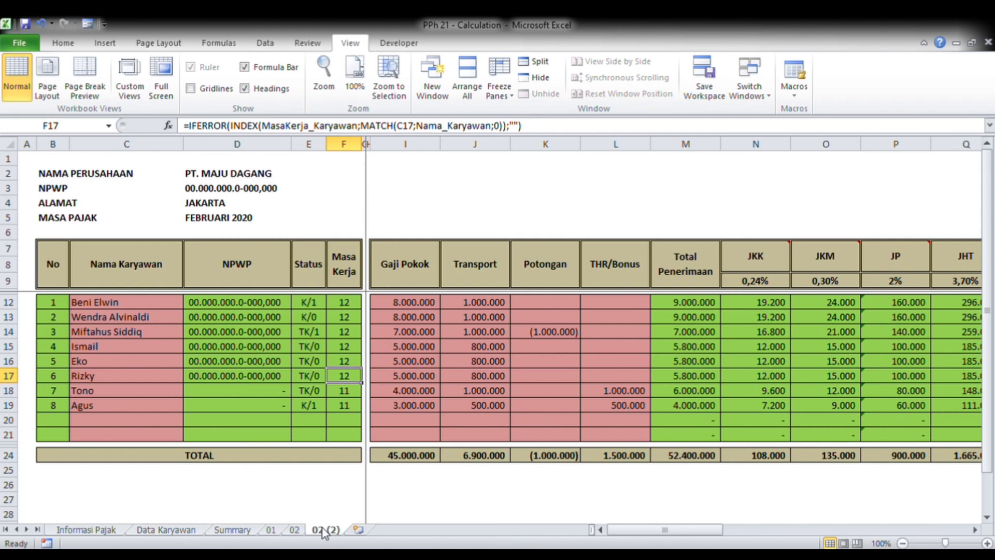
pyautogui.doubleClick(317, 529)
pyautogui.write('03')
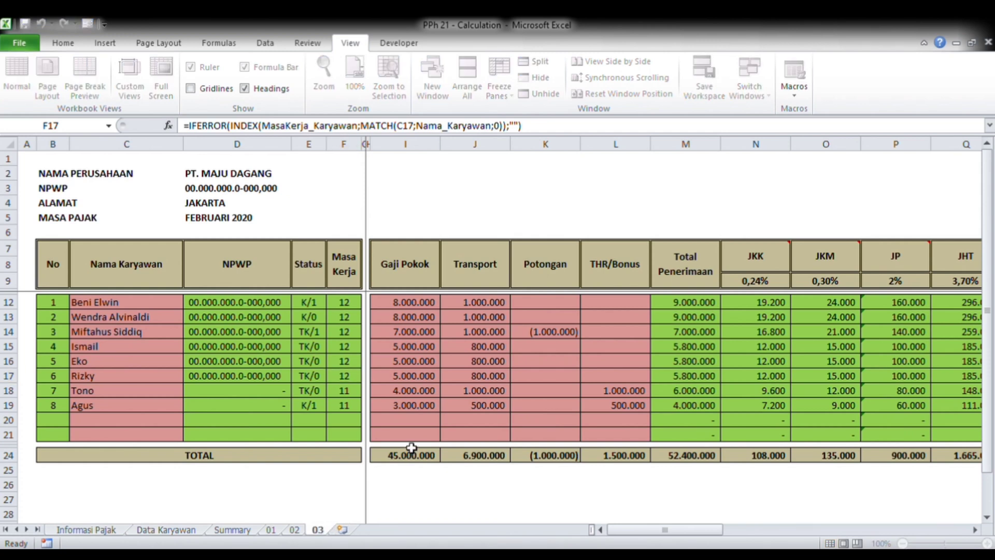
# Clear the Tunjangan Pajak values in S12:S21 on sheet 03.
pyautogui.click(342, 406)
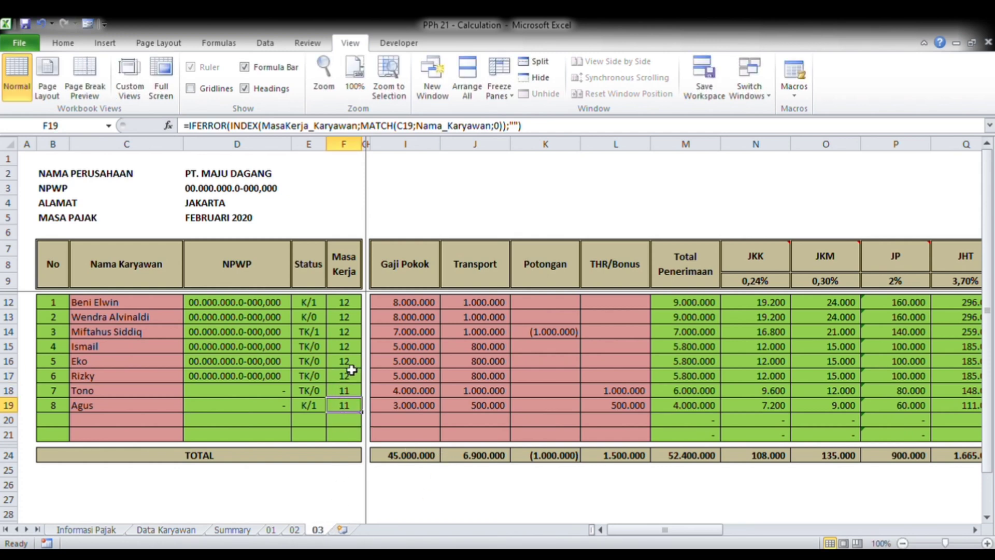
pyautogui.click(627, 293)
pyautogui.press('Right')
pyautogui.press('Right')
pyautogui.press('Right')
pyautogui.press('Right')
pyautogui.press('Right')
pyautogui.press('Right')
pyautogui.press('Right')
pyautogui.press('Right')
pyautogui.press('Right')
pyautogui.press('Right')
pyautogui.press('Right')
pyautogui.press('Right')
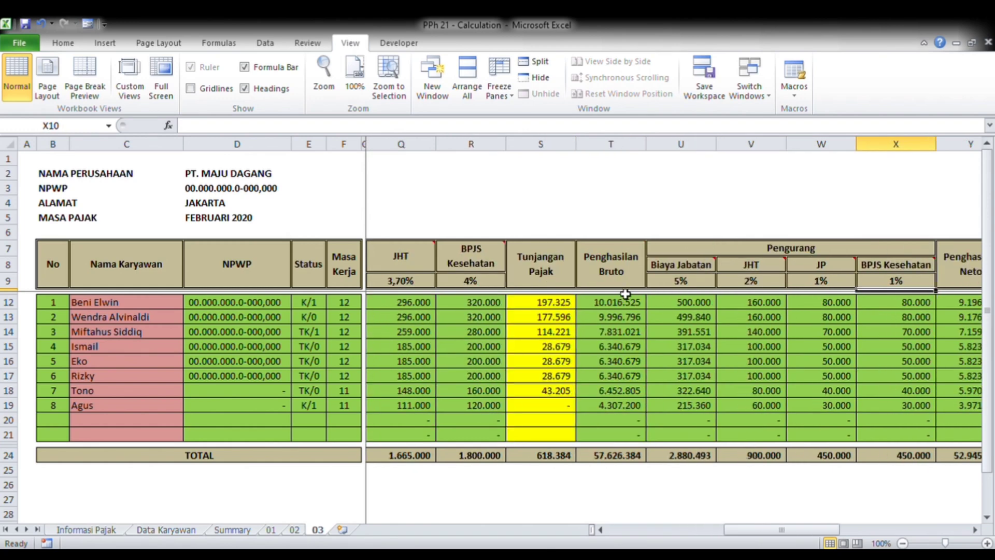
pyautogui.press('Left')
pyautogui.press('Left')
pyautogui.press('Left')
pyautogui.press('Left')
pyautogui.press('Left')
pyautogui.press('Down')
pyautogui.hotkey('ctrl', 'shift', 'Down')
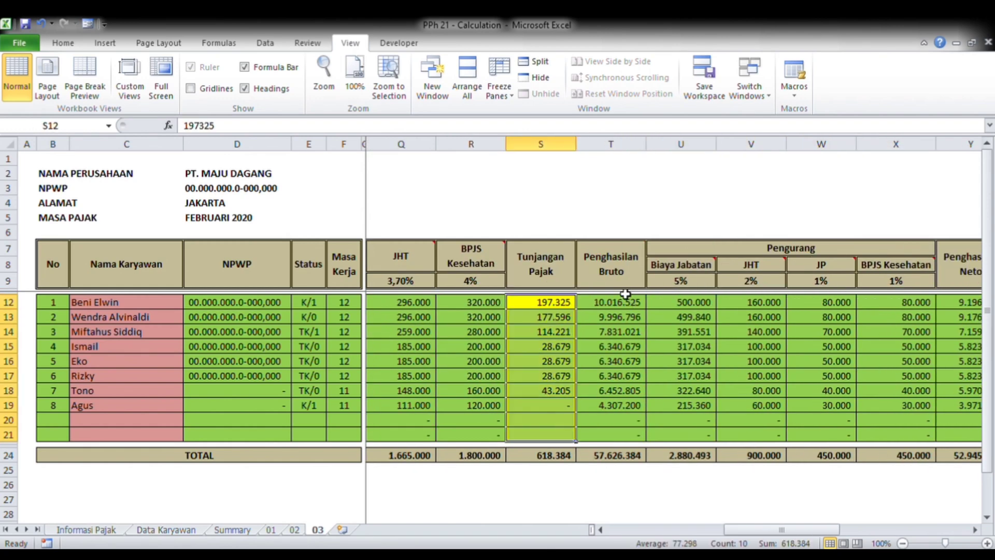
pyautogui.press('Delete')
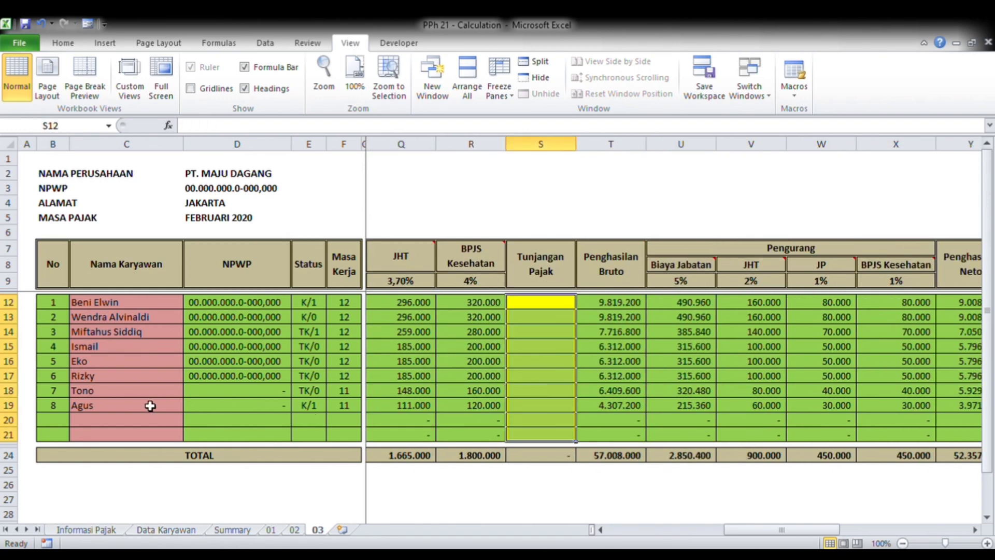
# Set the sixth employee's Masa Kerja Akhir to 2 on the Data Karyawan sheet.
pyautogui.click(130, 379)
pyautogui.click(318, 377)
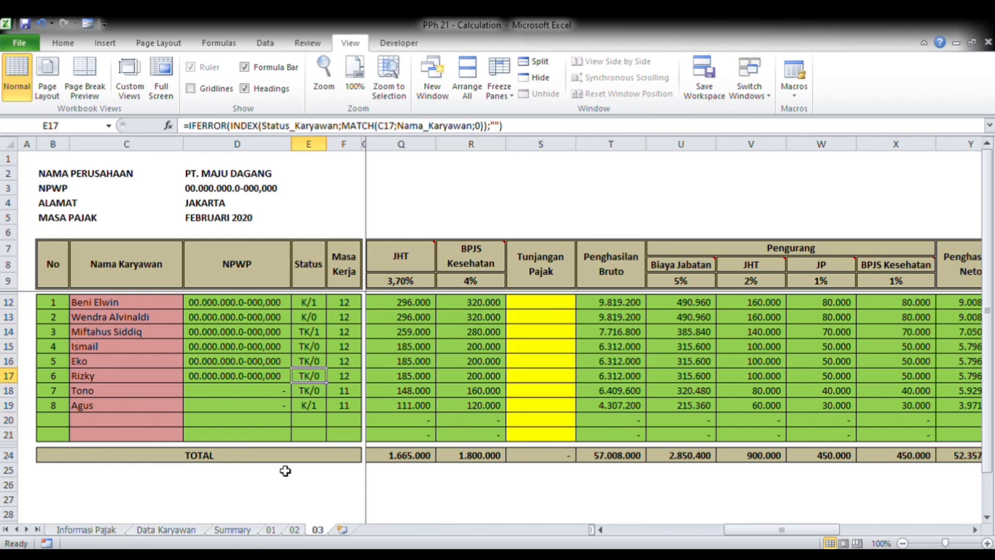
pyautogui.click(176, 530)
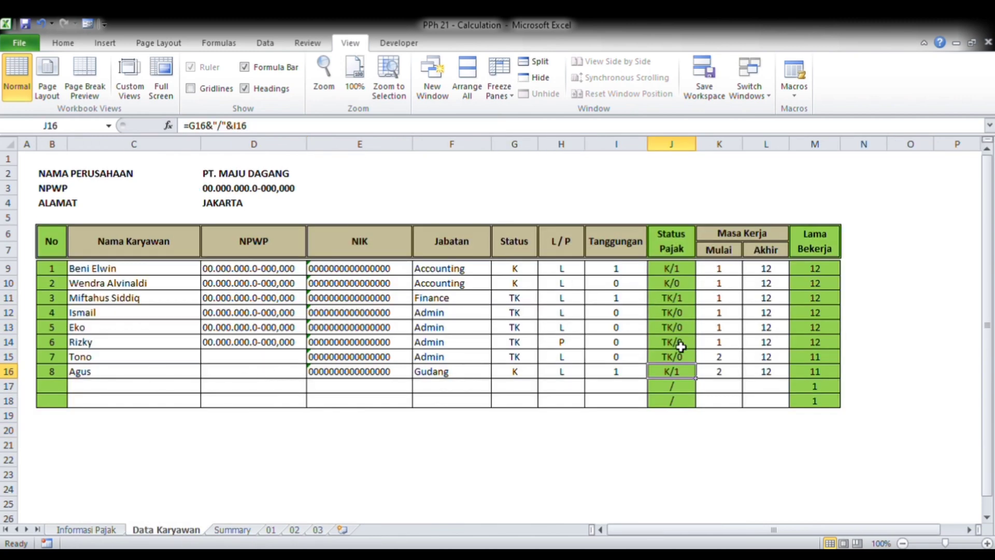
pyautogui.click(771, 345)
pyautogui.write('2')
pyautogui.press('Tab')
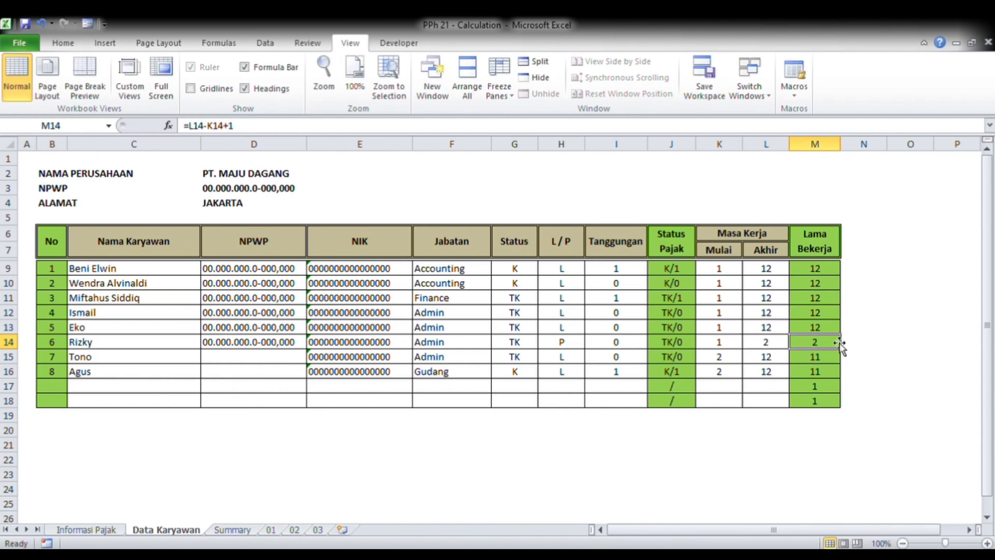
# Check the sixth employee's NPWP, Status and Masa Kerja in row 17 of sheet 03.
pyautogui.click(317, 529)
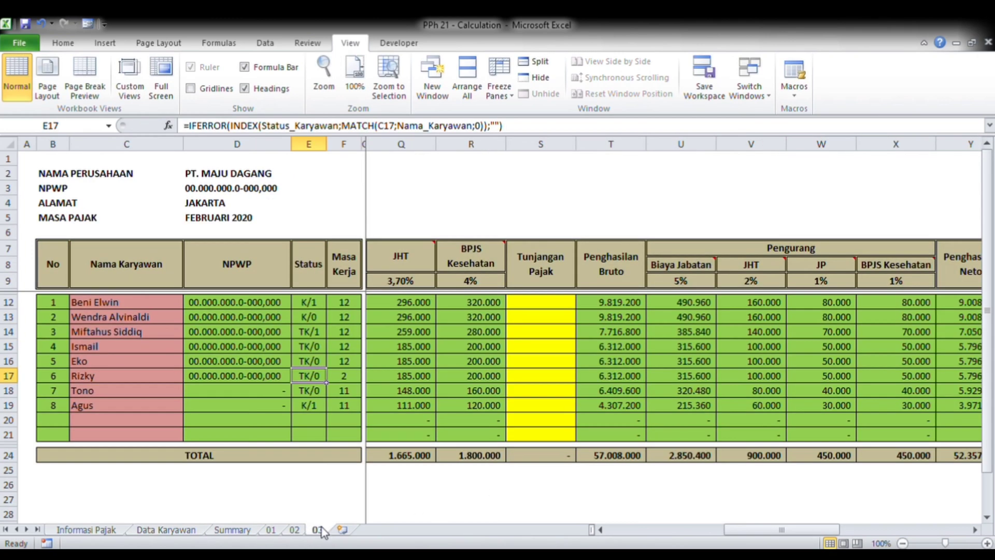
pyautogui.click(204, 396)
pyautogui.press('Up')
pyautogui.press('Up')
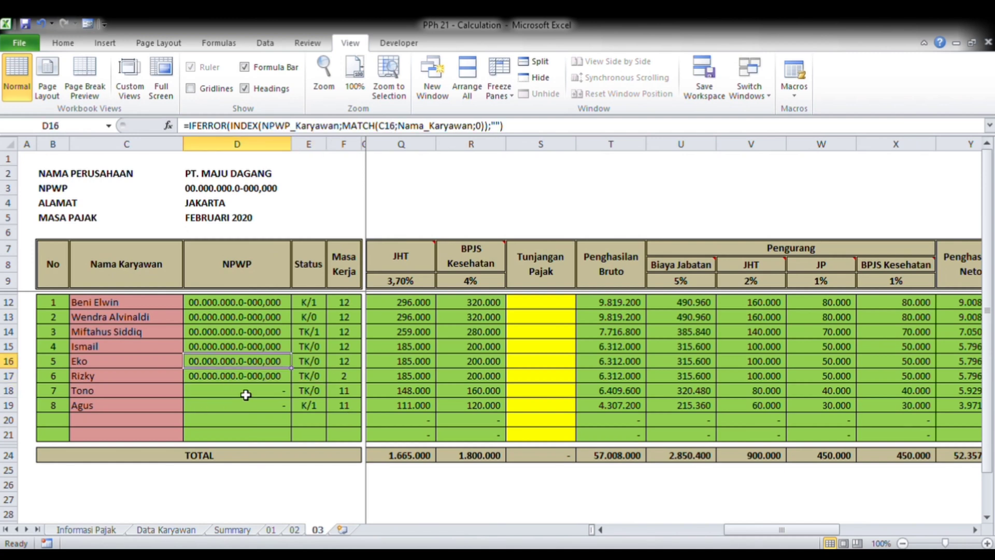
pyautogui.click(308, 381)
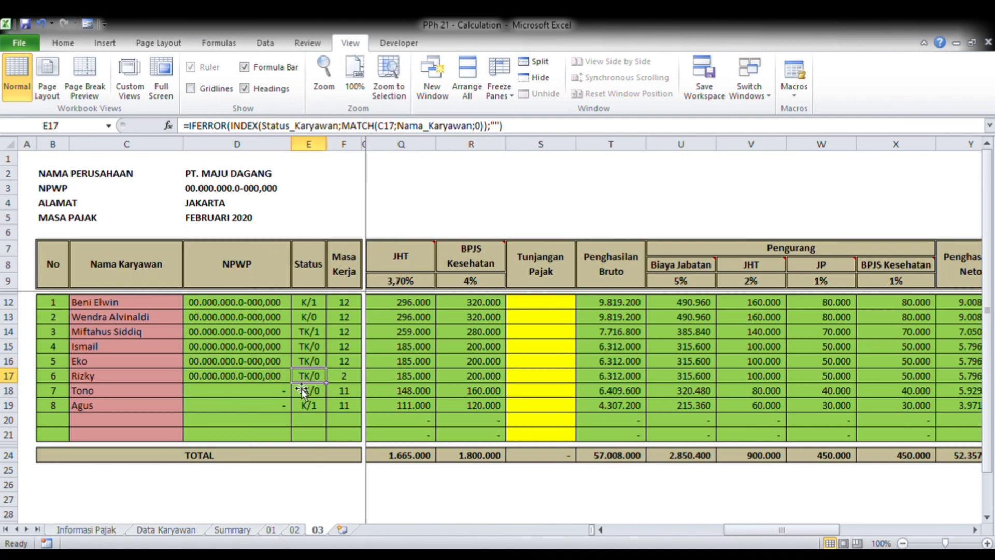
pyautogui.press('Right')
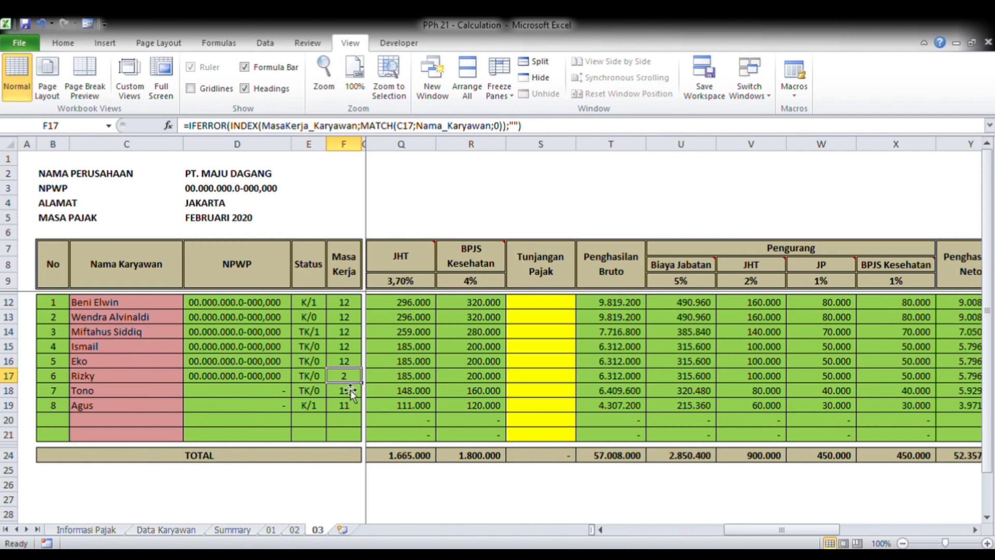
pyautogui.press('Left')
pyautogui.press('Left')
pyautogui.press('Left')
pyautogui.press('Left')
pyautogui.press('Left')
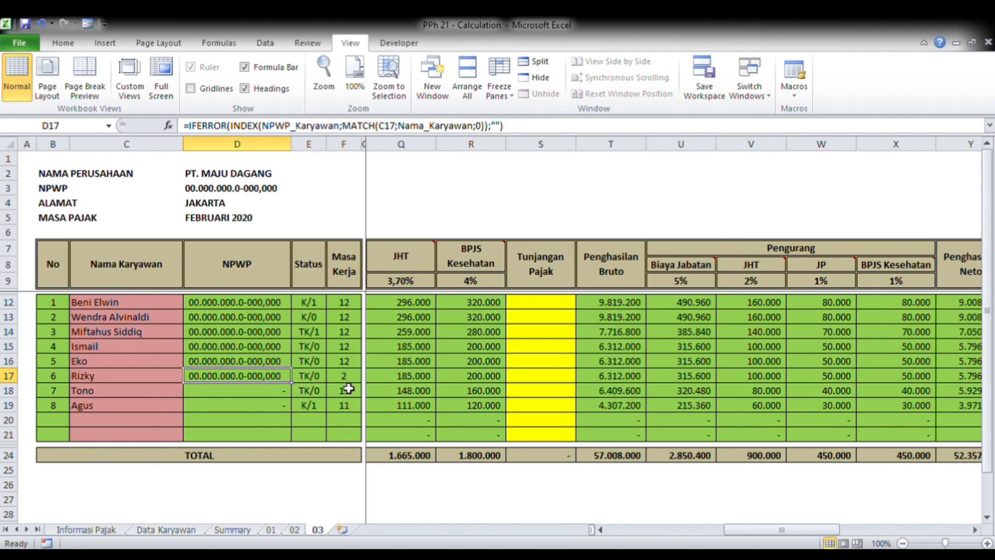
# Examine the sixth employee's pay, PPh Perbulan and Tabel Bantu Gross Up figures across row 17 of sheet 03.
pyautogui.press('Right')
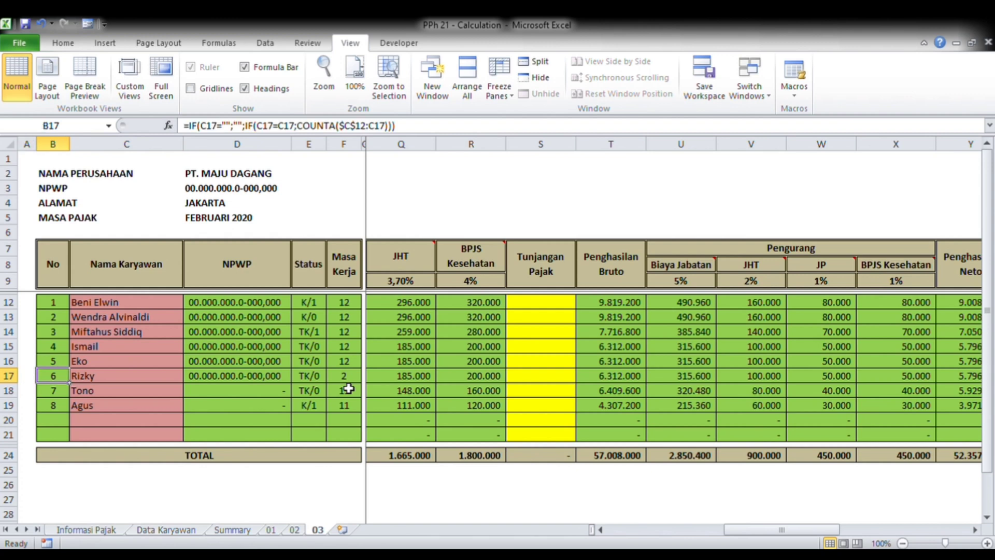
pyautogui.press('Right')
pyautogui.press('Right')
pyautogui.press('Right')
pyautogui.press('Right')
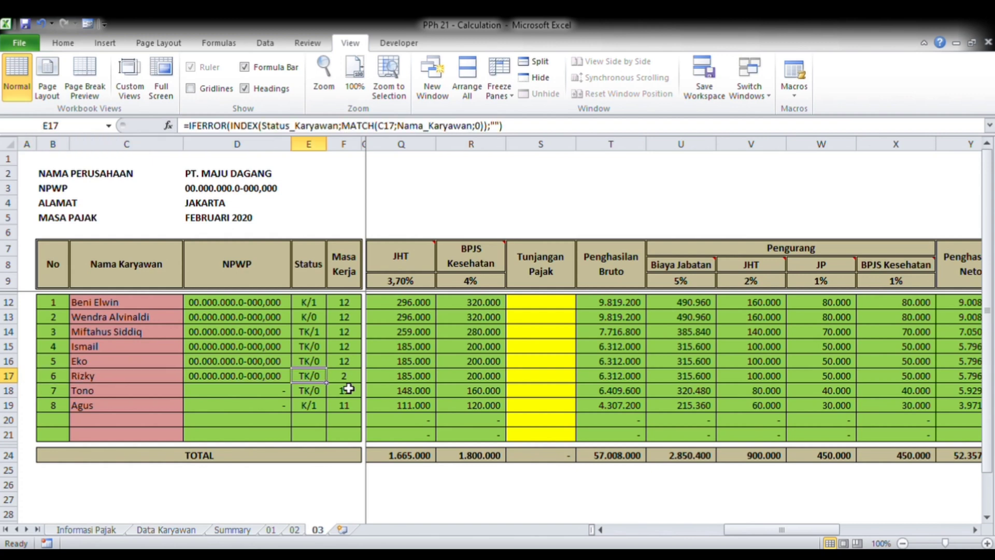
pyautogui.press('Left')
pyautogui.press('Right')
pyautogui.press('Right')
pyautogui.press('Right')
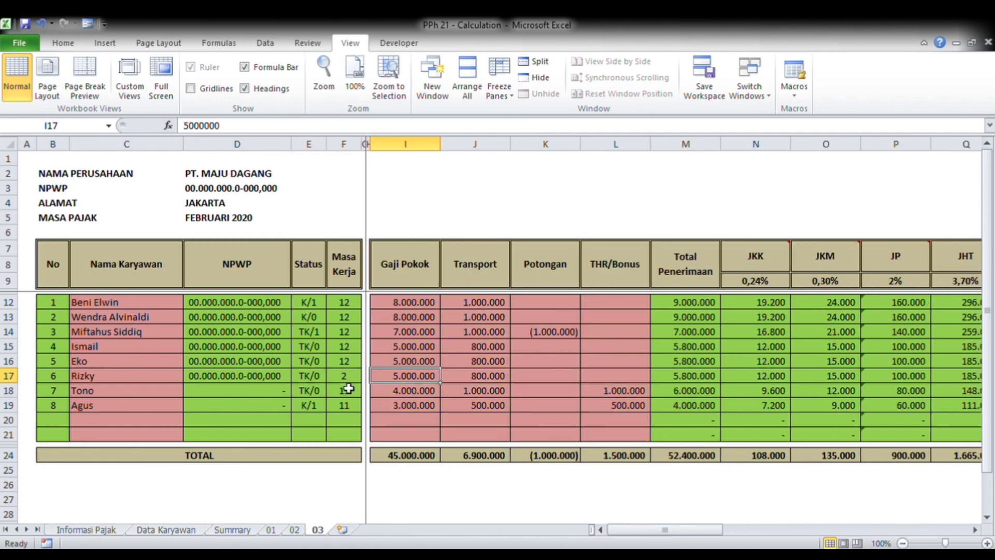
pyautogui.press('Right')
pyautogui.press('Right')
pyautogui.press('Right')
pyautogui.press('Right')
pyautogui.press('Right')
pyautogui.press('Right')
pyautogui.press('Right')
pyautogui.press('Right')
pyautogui.press('Right')
pyautogui.press('Right')
pyautogui.press('Right')
pyautogui.press('Right')
pyautogui.press('Right')
pyautogui.press('Right')
pyautogui.press('Right')
pyautogui.press('Right')
pyautogui.press('Right')
pyautogui.press('Right')
pyautogui.press('Right')
pyautogui.press('Right')
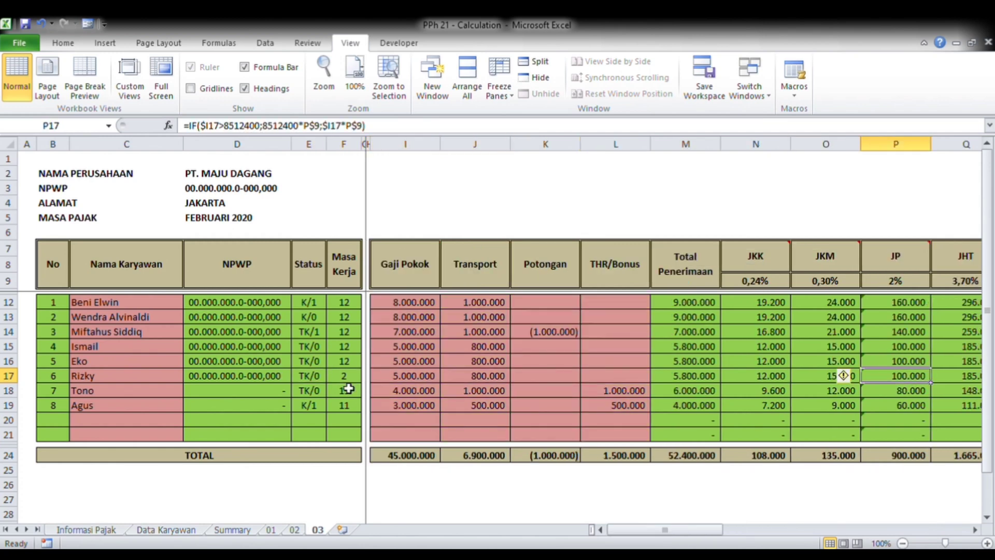
pyautogui.press('Right')
pyautogui.press('Right')
pyautogui.press('Right')
pyautogui.press('Right')
pyautogui.press('Right')
pyautogui.press('Right')
pyautogui.press('Right')
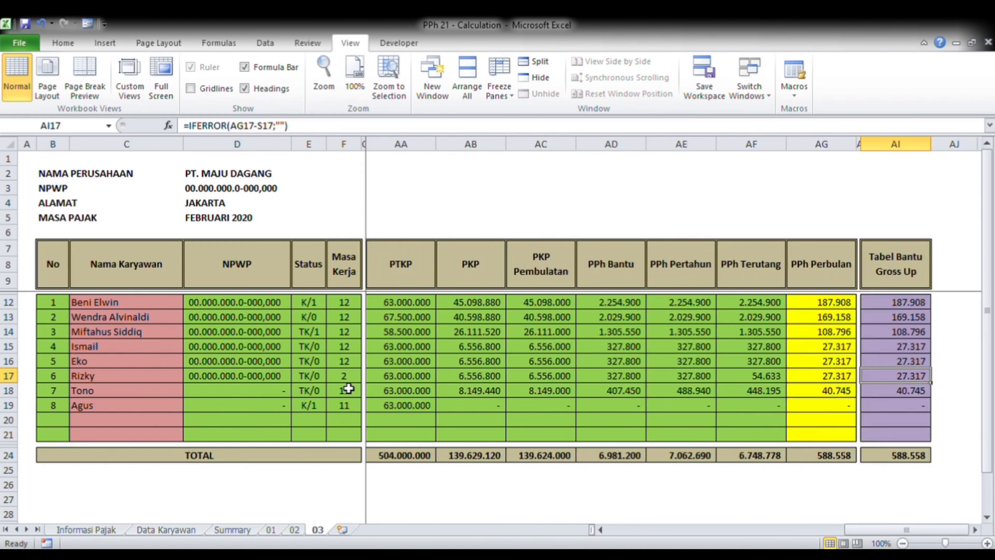
pyautogui.press('Left')
pyautogui.press('Left')
pyautogui.press('Left')
pyautogui.press('Left')
pyautogui.press('Left')
pyautogui.press('Left')
pyautogui.press('Left')
pyautogui.press('Left')
pyautogui.press('Left')
pyautogui.press('Left')
pyautogui.press('Left')
pyautogui.press('Left')
pyautogui.press('Left')
pyautogui.press('Left')
pyautogui.press('Left')
pyautogui.press('Left')
pyautogui.press('Left')
pyautogui.press('Left')
pyautogui.press('Left')
pyautogui.press('Left')
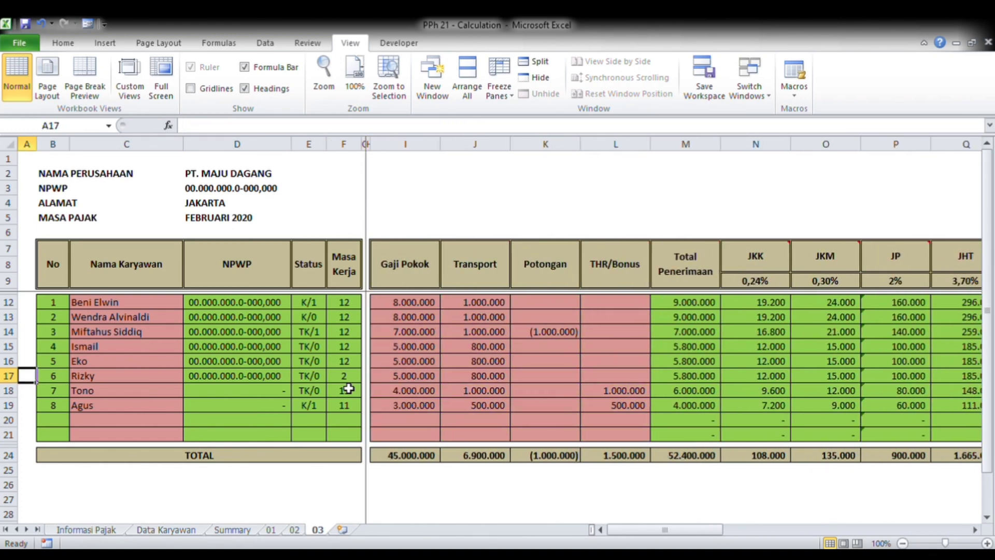
# Clear the sixth employee's Gaji Pokok, Transport, Potongan and THR/Bonus entries in I17:L17 on sheet 03.
pyautogui.press('Right')
pyautogui.press('Right')
pyautogui.press('Right')
pyautogui.press('Right')
pyautogui.press('Right')
pyautogui.hotkey('shift', 'Right')
pyautogui.hotkey('shift', 'Right')
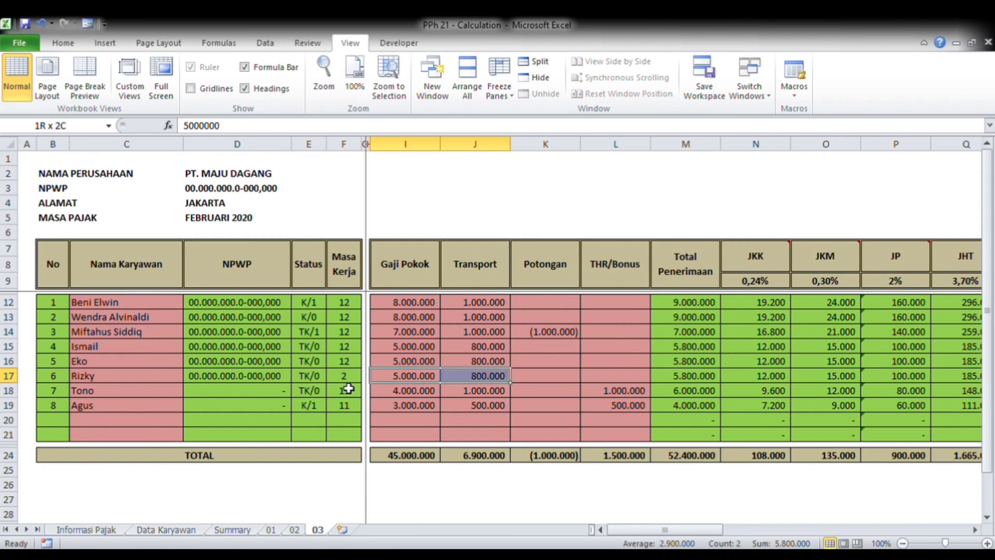
pyautogui.hotkey('shift', 'Right')
pyautogui.press('Delete')
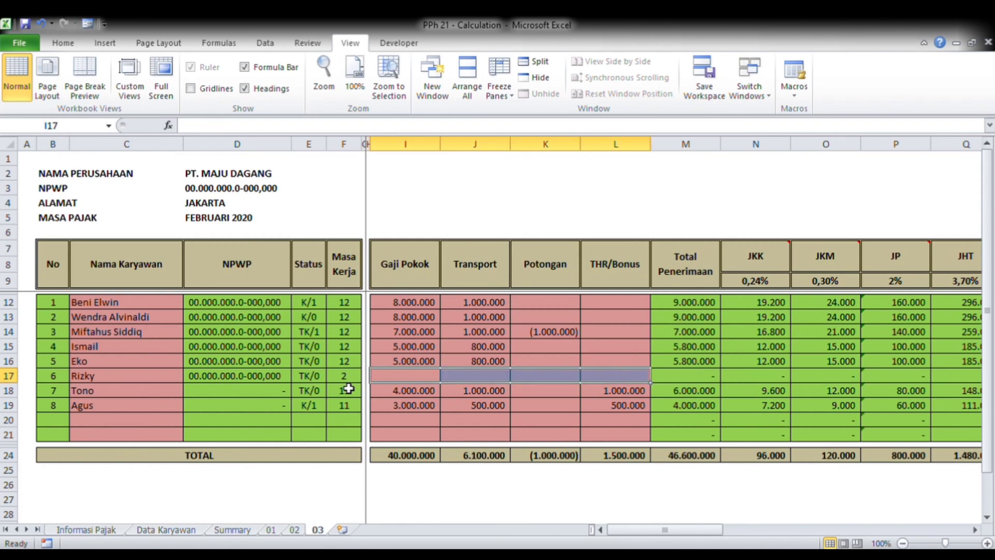
# Check the sixth employee's calculated deductions, PTKP, PKP and PPh columns in row 17 through PPh Perbulan.
pyautogui.press('Right')
pyautogui.press('Right')
pyautogui.press('Right')
pyautogui.press('Right')
pyautogui.press('Right')
pyautogui.press('Right')
pyautogui.press('Right')
pyautogui.press('Right')
pyautogui.press('Right')
pyautogui.press('Right')
pyautogui.press('Right')
pyautogui.press('Right')
pyautogui.press('Right')
pyautogui.press('Right')
pyautogui.press('Left')
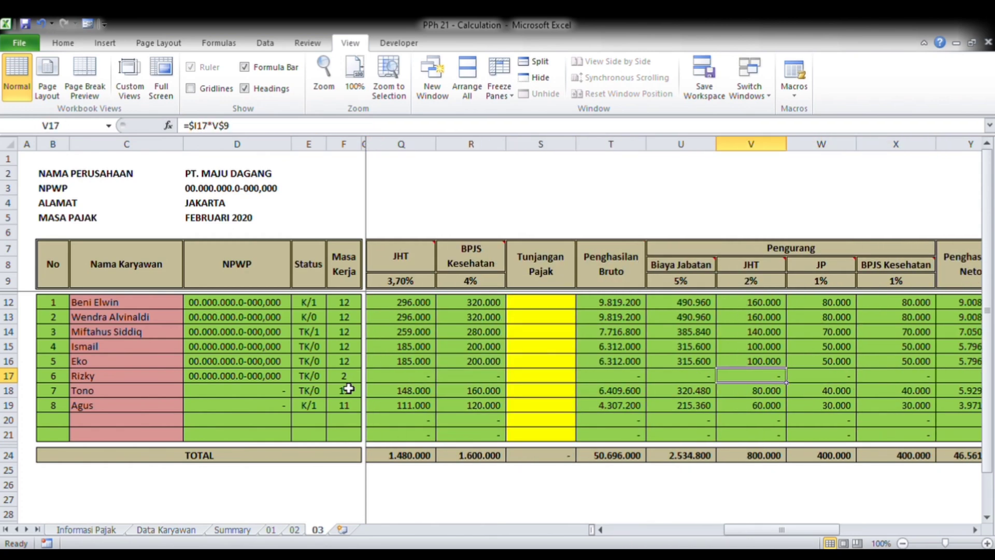
pyautogui.press('Right')
pyautogui.press('Right')
pyautogui.press('Right')
pyautogui.press('Right')
pyautogui.press('Right')
pyautogui.press('Right')
pyautogui.press('Right')
pyautogui.press('Right')
pyautogui.press('Right')
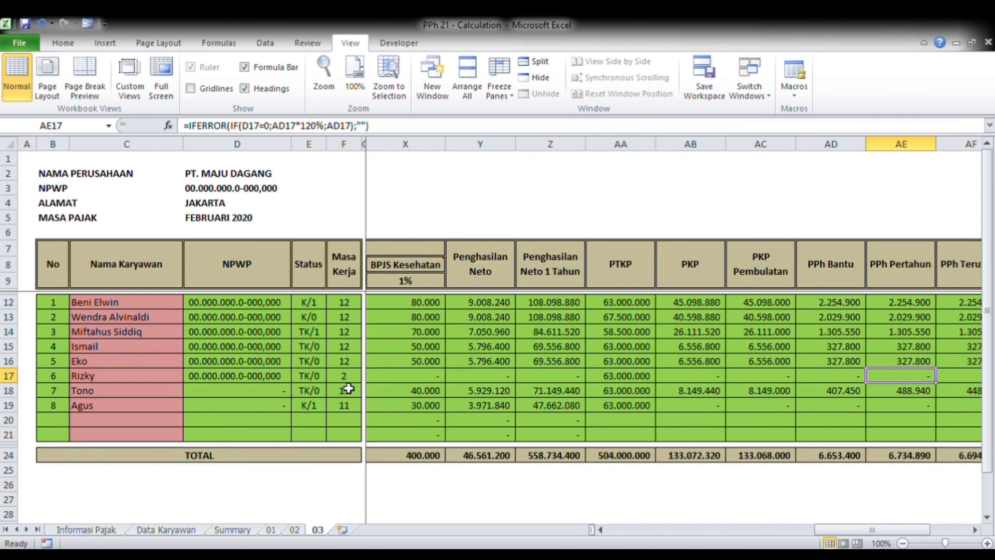
pyautogui.press('Right')
pyautogui.press('Right')
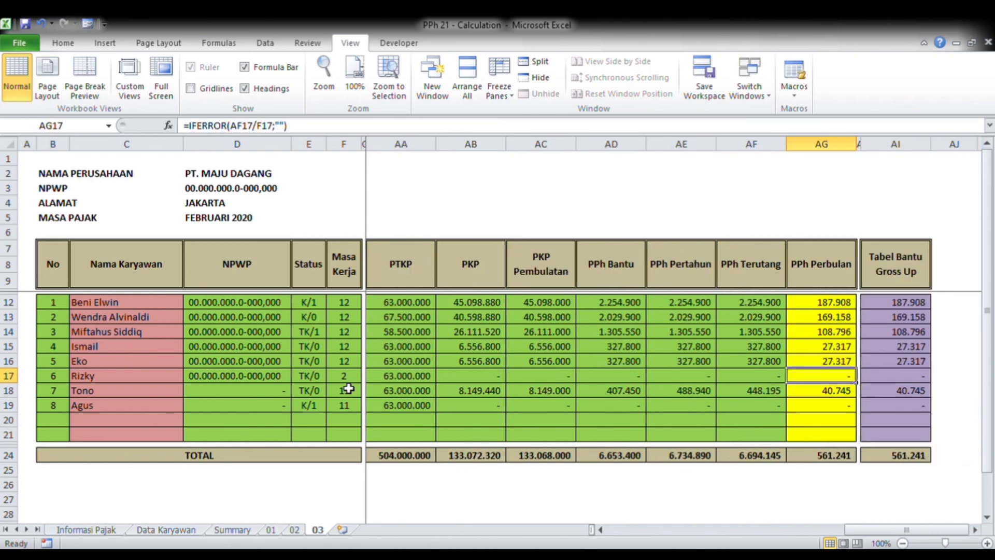
# Copy PPh Perbulan AG12:AG21 and paste it repeatedly as values into Tunjangan Pajak S12:S21 to gross up the tax.
pyautogui.moveTo(829, 307); pyautogui.dragTo(828, 438)
pyautogui.hotkey('ctrl', 'c')
pyautogui.press('Left')
pyautogui.press('Left')
pyautogui.press('Left')
pyautogui.press('Left')
pyautogui.press('Left')
pyautogui.press('Left')
pyautogui.press('Left')
pyautogui.press('Left')
pyautogui.press('Left')
pyautogui.press('Left')
pyautogui.press('Left')
pyautogui.press('Left')
pyautogui.press('Left')
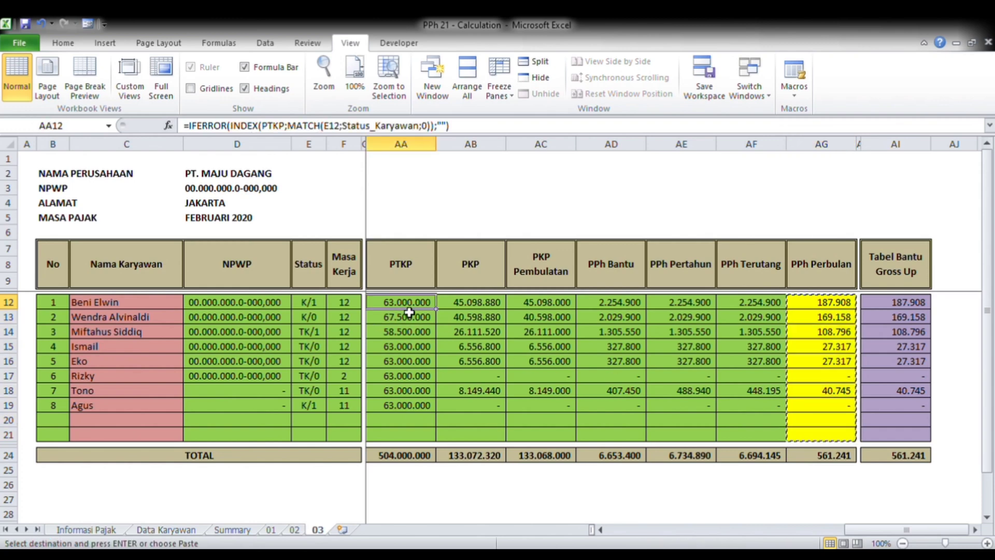
pyautogui.press('Left')
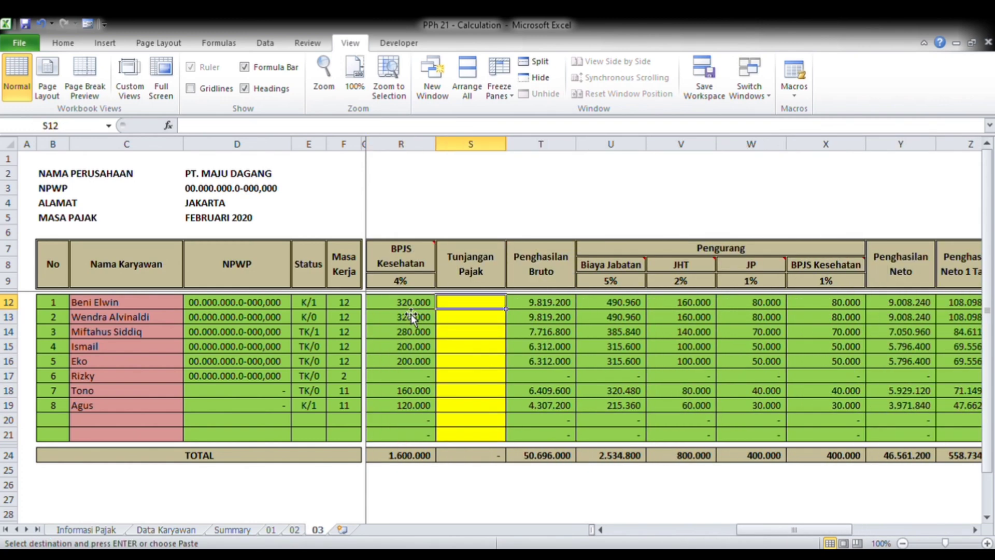
pyautogui.hotkey('ctrl', 'v')
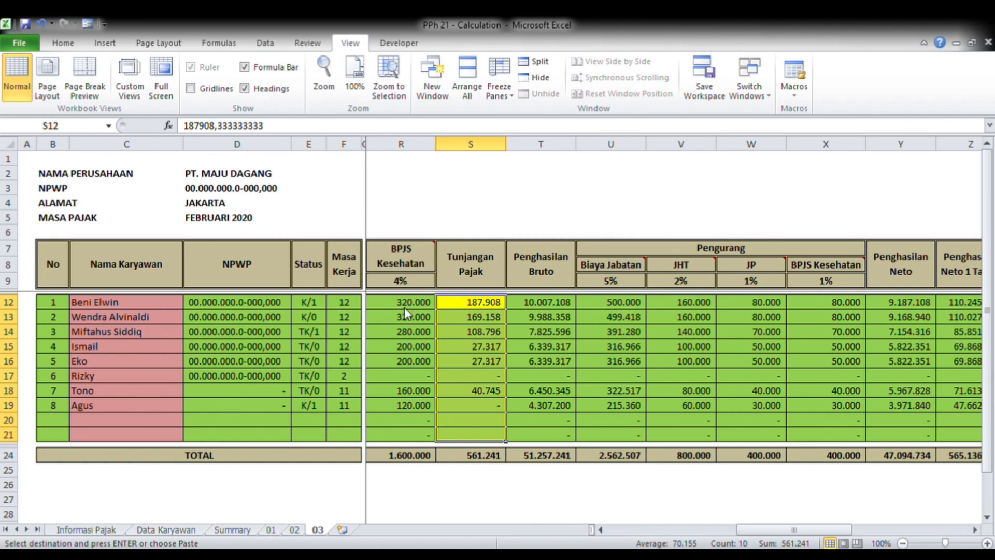
pyautogui.hotkey('ctrl', 'v')
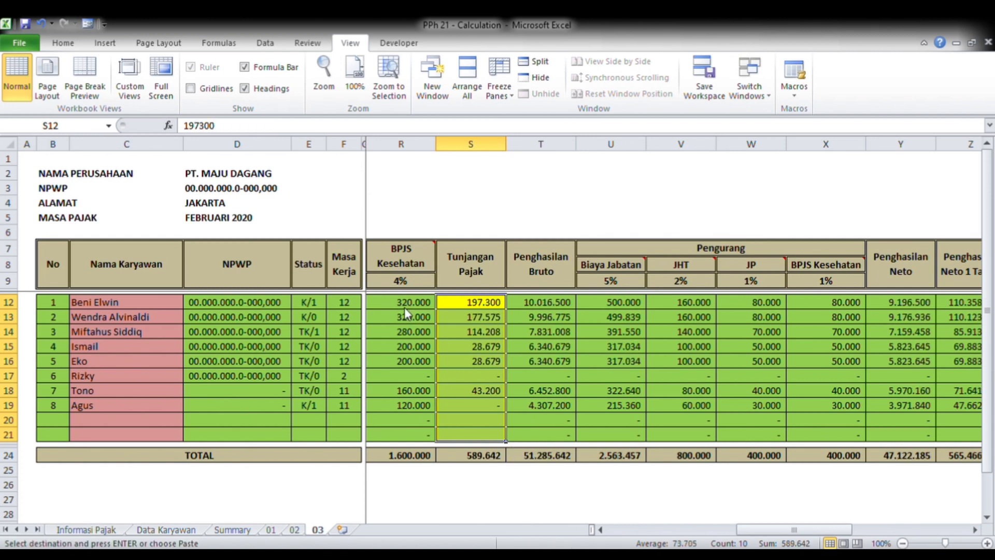
pyautogui.hotkey('ctrl', 'v')
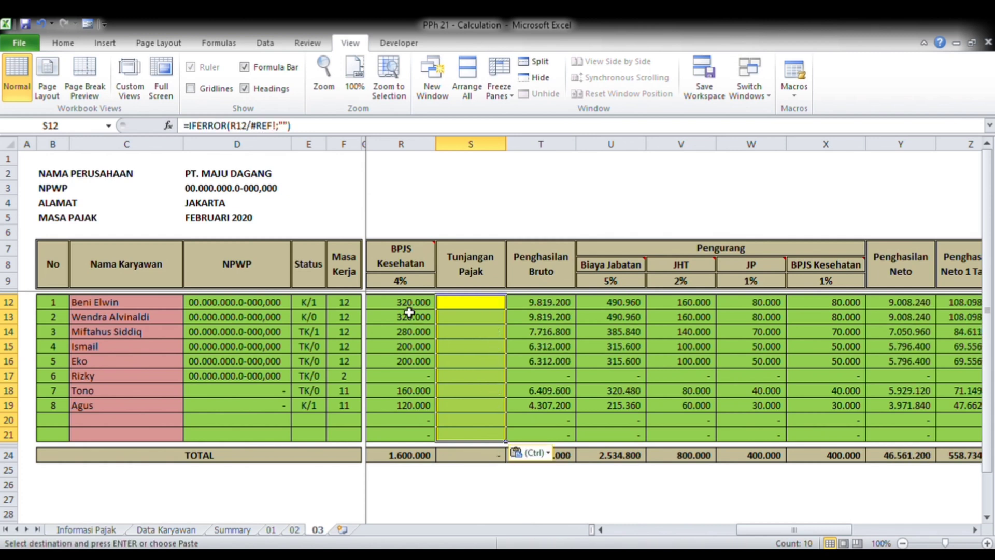
pyautogui.hotkey('ctrl', 'v')
pyautogui.hotkey('alt', 'l')
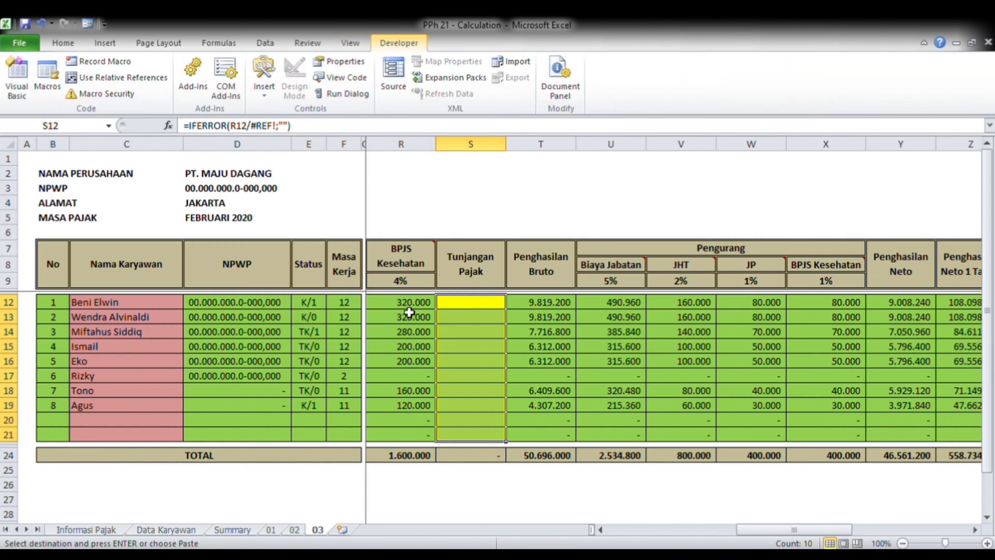
pyautogui.hotkey('alt', 'w')
# Keep pasting the recalculated PPh Perbulan amounts as values over Tunjangan Pajak S12:S21 until the gross-up is balanced.
pyautogui.hotkey('ctrl', 'v')
pyautogui.hotkey('ctrl', 'v')
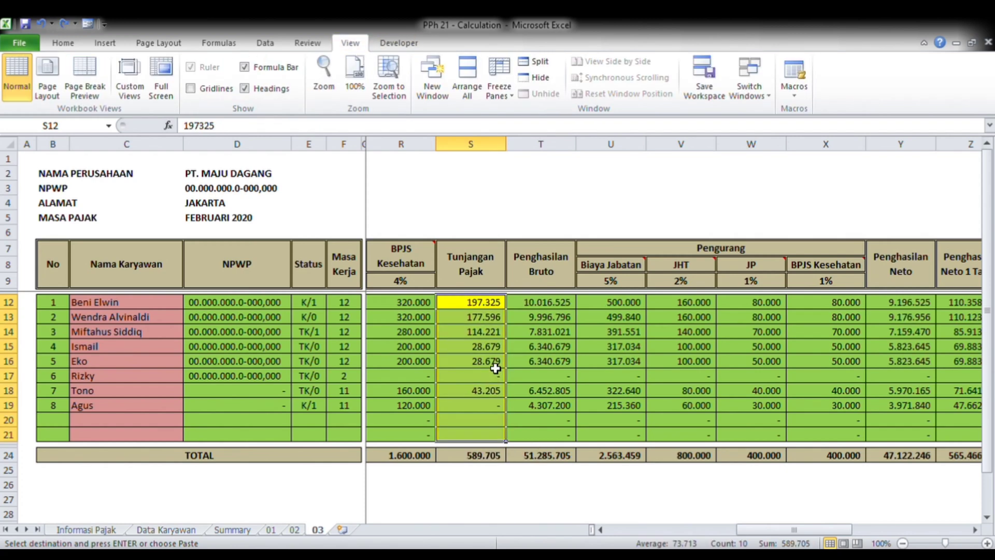
pyautogui.hotkey('shift', 'BackSpace')
pyautogui.hotkey('ctrl', 'v')
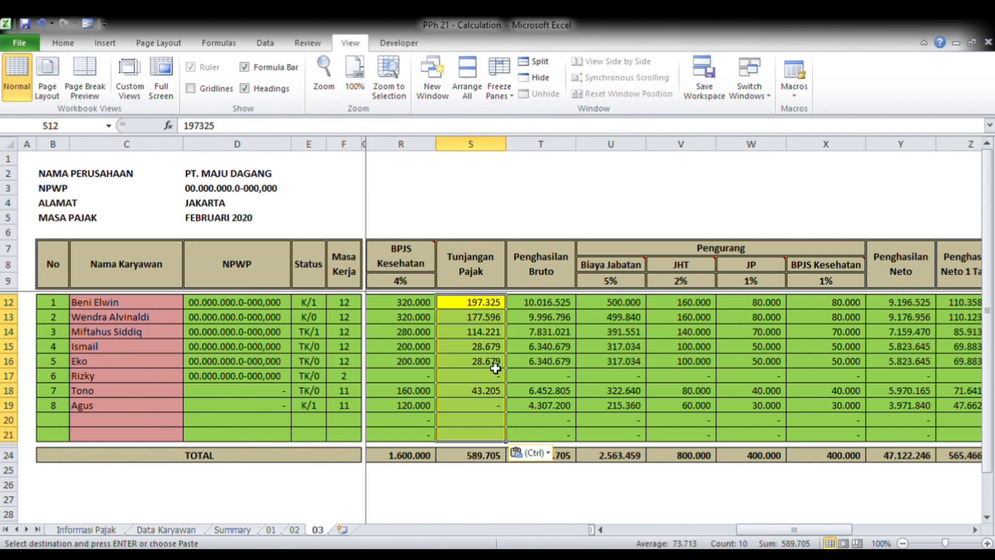
# Change MASA PAJAK in D5 of sheet 03 to MARET 2020 and save the workbook.
pyautogui.click(491, 364)
pyautogui.hotkey('ctrl', ']')
pyautogui.hotkey('ctrl', 'Left')
pyautogui.hotkey('ctrl', 'Left')
pyautogui.hotkey('ctrl', 'Left')
pyautogui.hotkey('ctrl', 'Left')
pyautogui.hotkey('ctrl', 'Left')
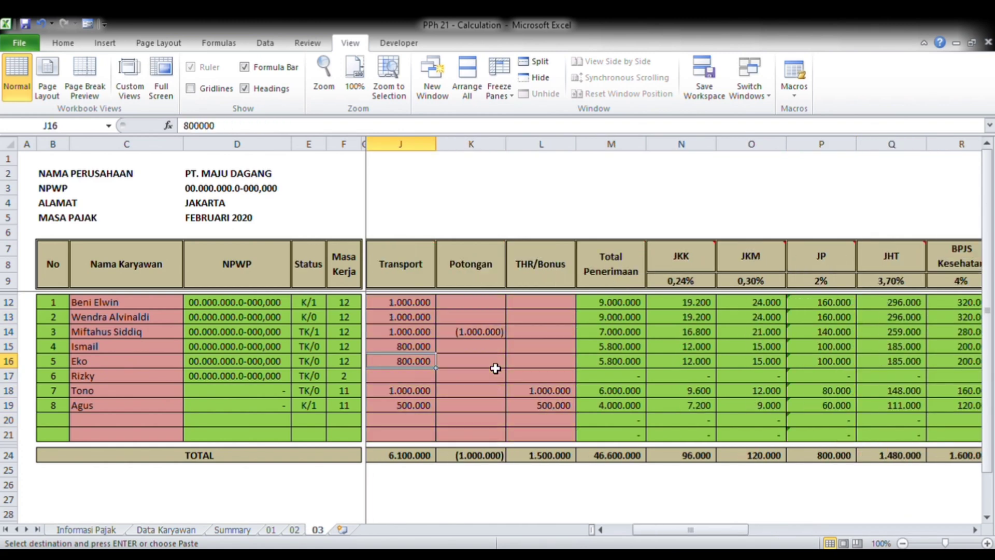
pyautogui.click(200, 220)
pyautogui.click(196, 127)
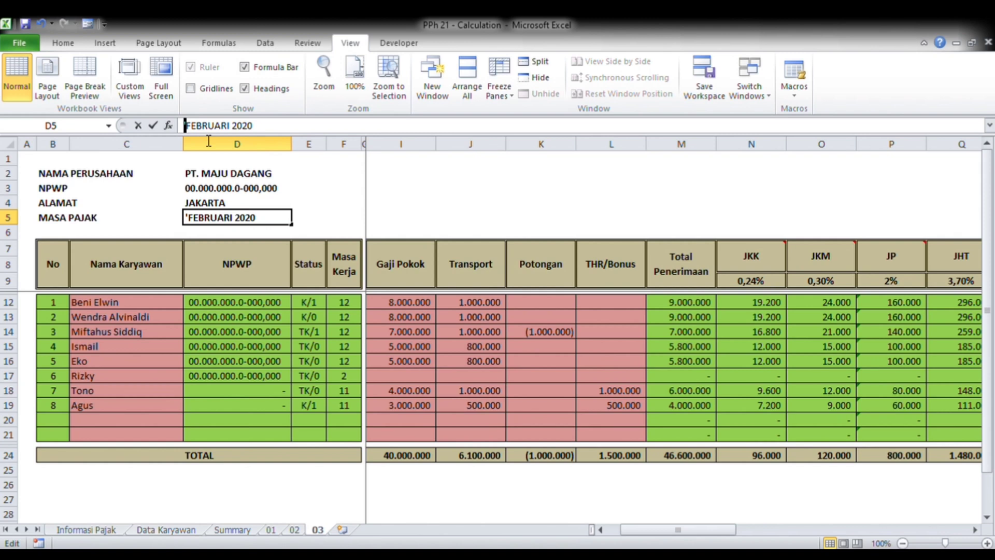
pyautogui.doubleClick(232, 126)
pyautogui.press('Right')
pyautogui.hotkey('shift', 'Home')
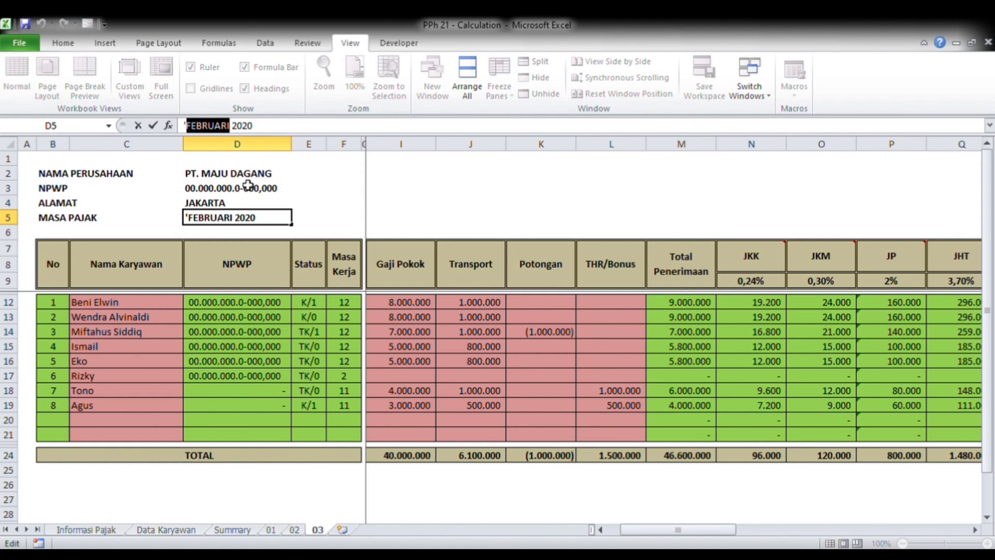
pyautogui.write("'MARET")
pyautogui.click(221, 334)
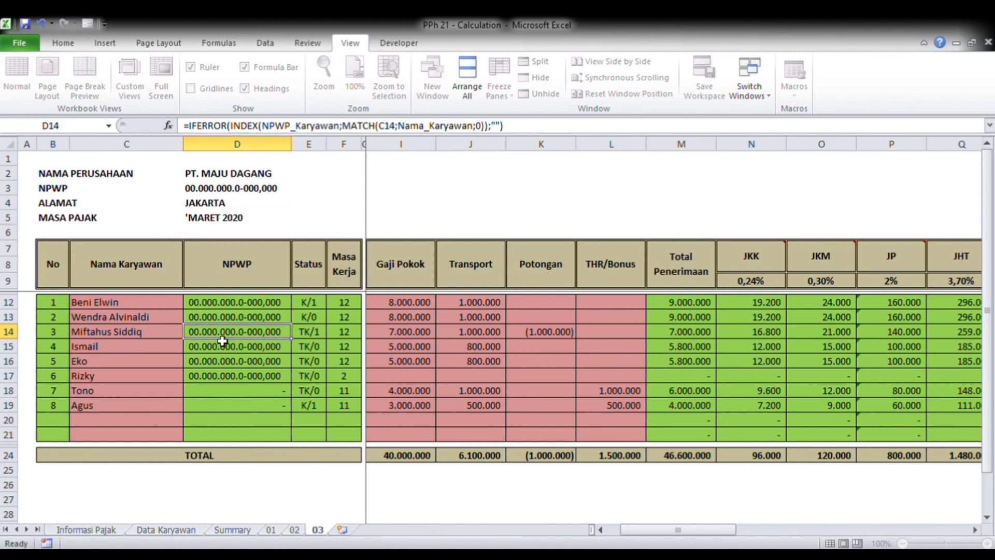
pyautogui.hotkey('ctrl', 's')
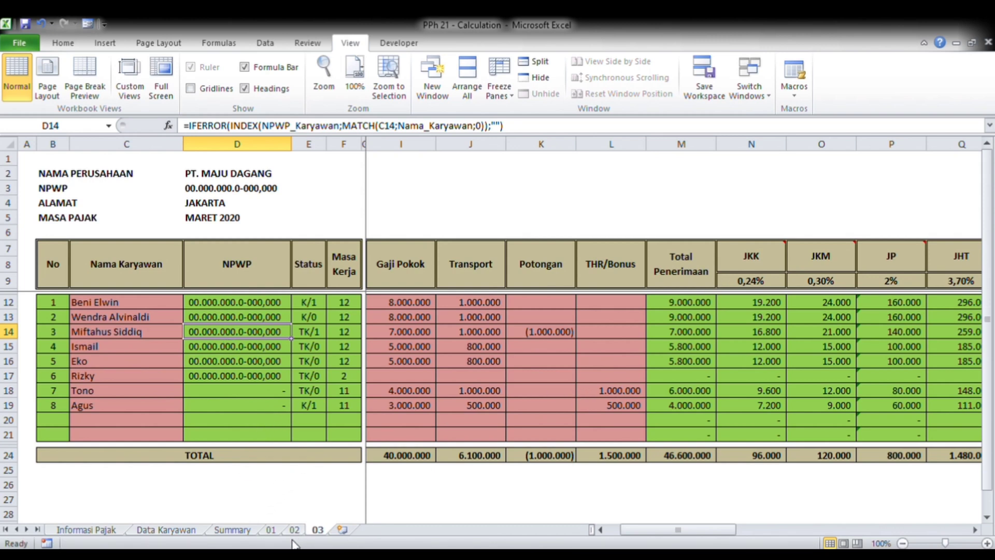
# Review the monthly sheets 01, 02 and 03 and open the Summary sheet.
pyautogui.click(270, 529)
pyautogui.click(294, 529)
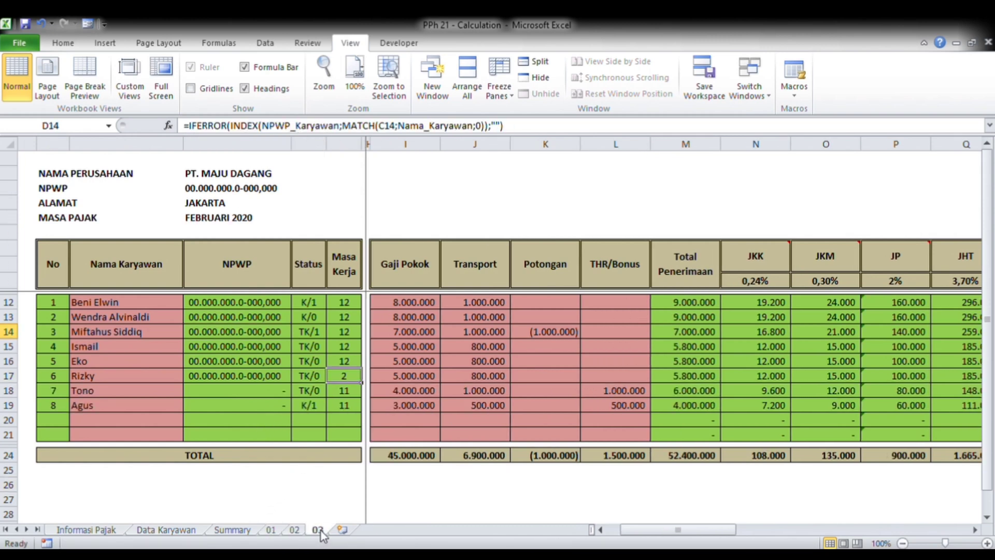
pyautogui.click(318, 530)
pyautogui.click(232, 529)
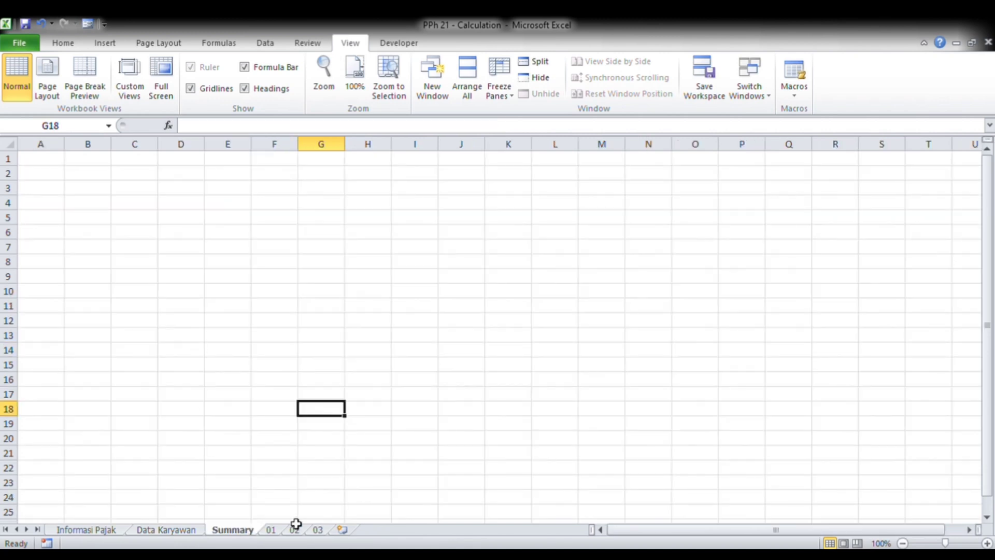
pyautogui.click(271, 529)
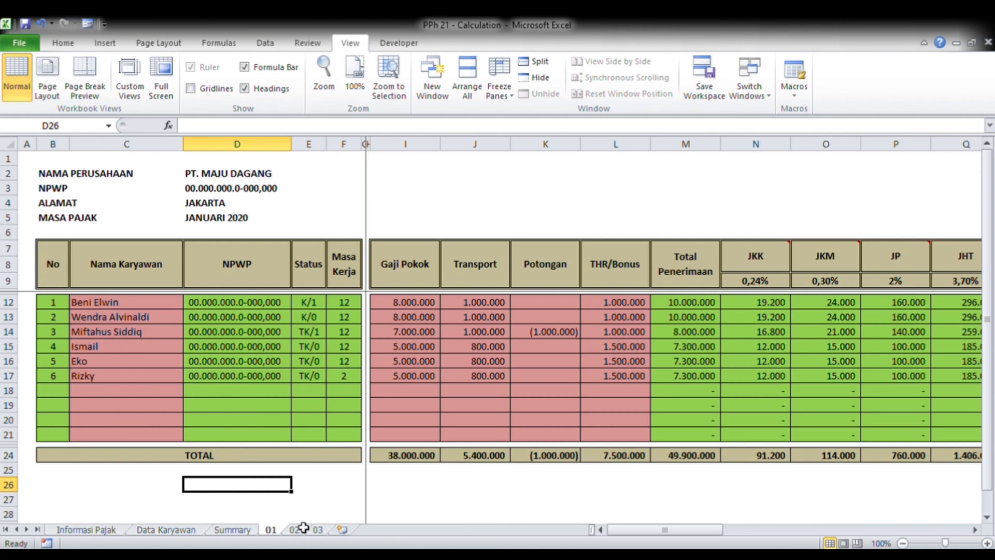
pyautogui.click(295, 529)
pyautogui.click(318, 529)
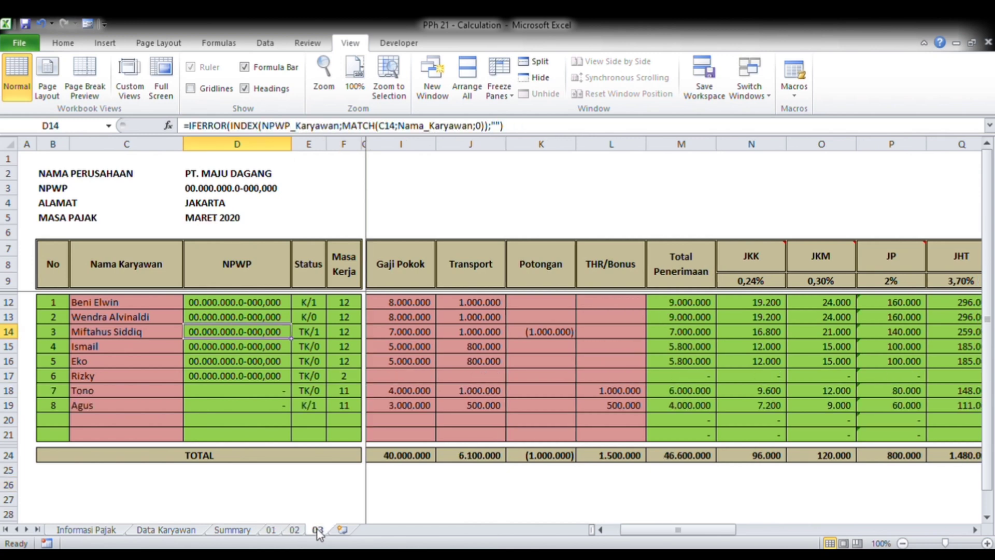
pyautogui.click(269, 530)
pyautogui.click(249, 534)
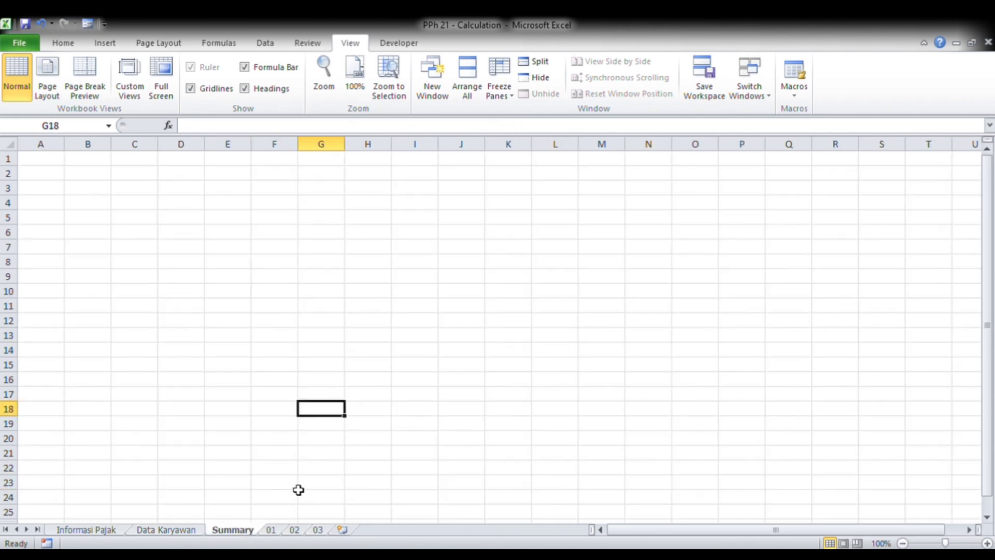